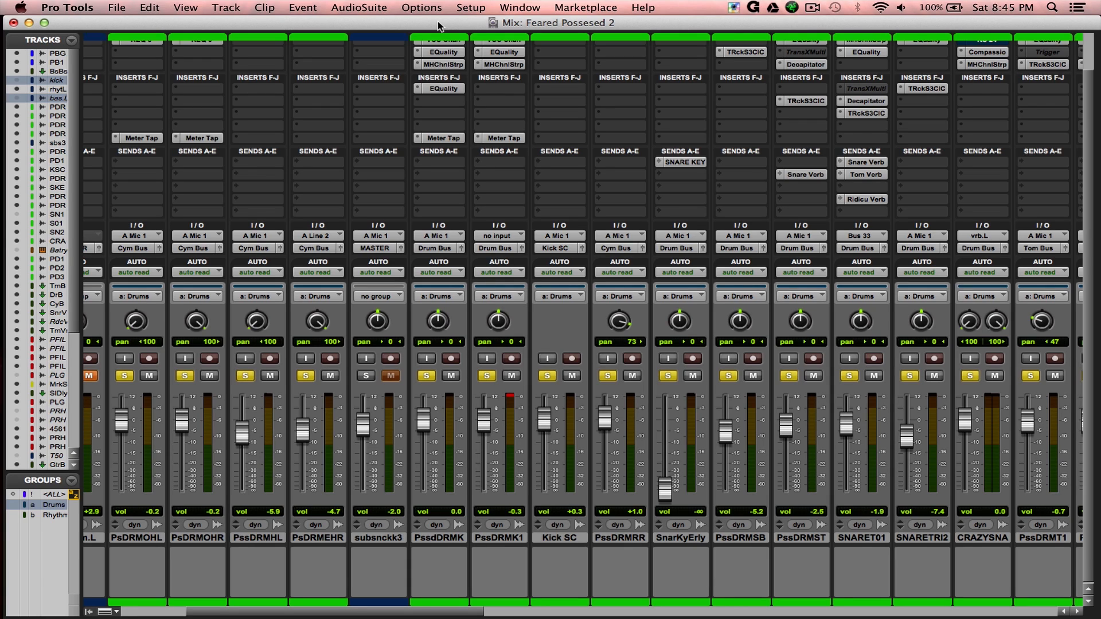
Step: Save the session and toggle playback of the drum mix
key("super+s")
key("space")
Step: Examine the ChannelStrip EQ bands and the REQ 6 equalizer curve on the left overhead track
scroll(528, 414, "left", 3)
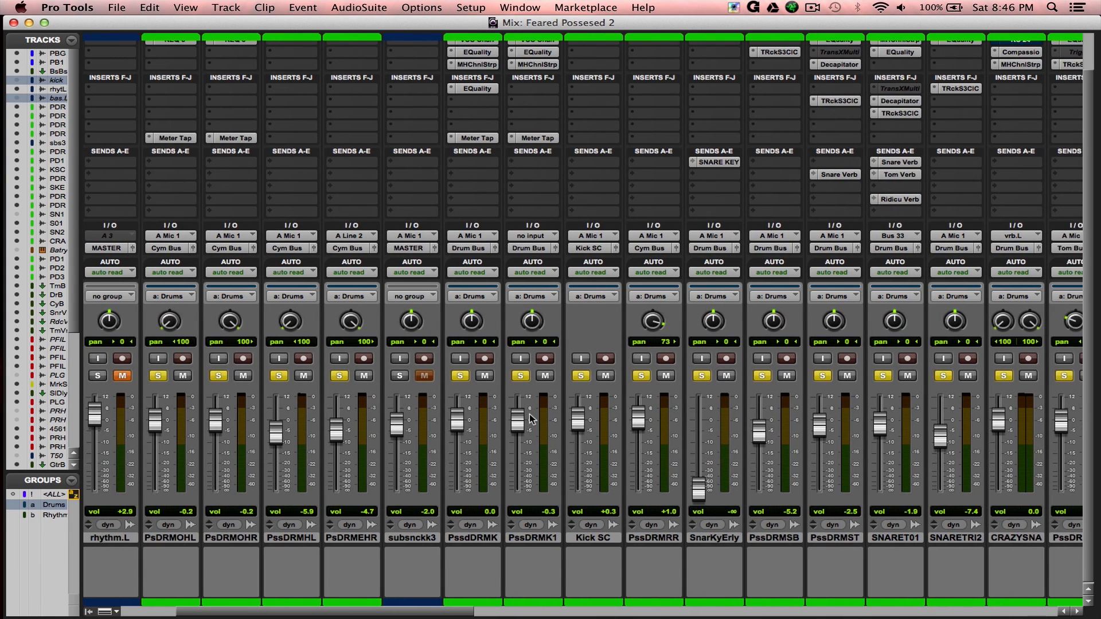
scroll(529, 414, "left", 5)
scroll(529, 414, "up", 2)
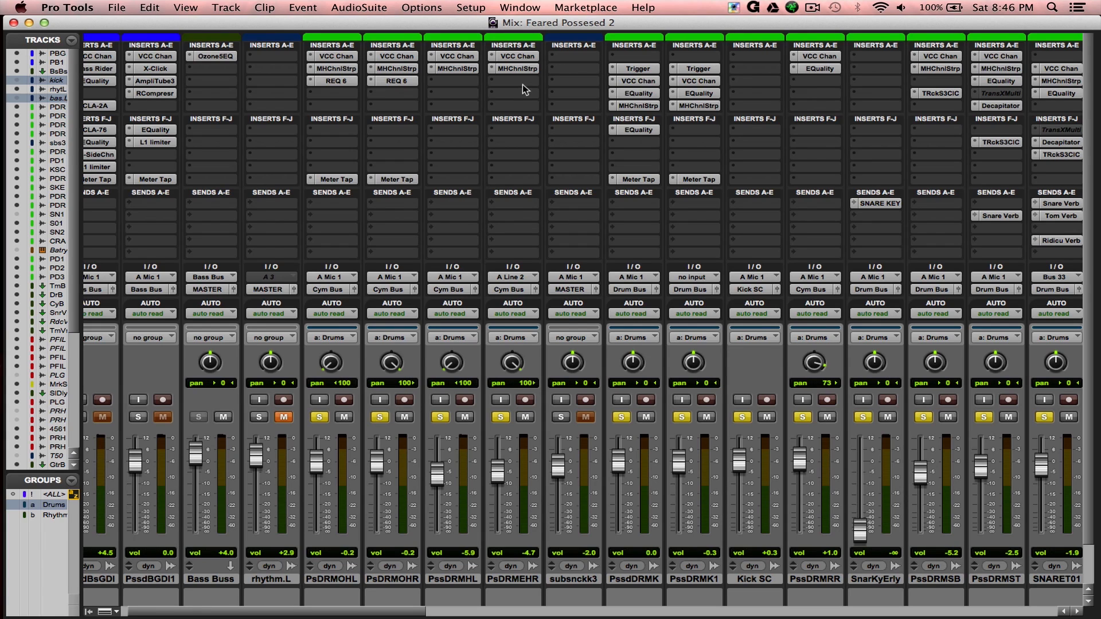
left_click(336, 69)
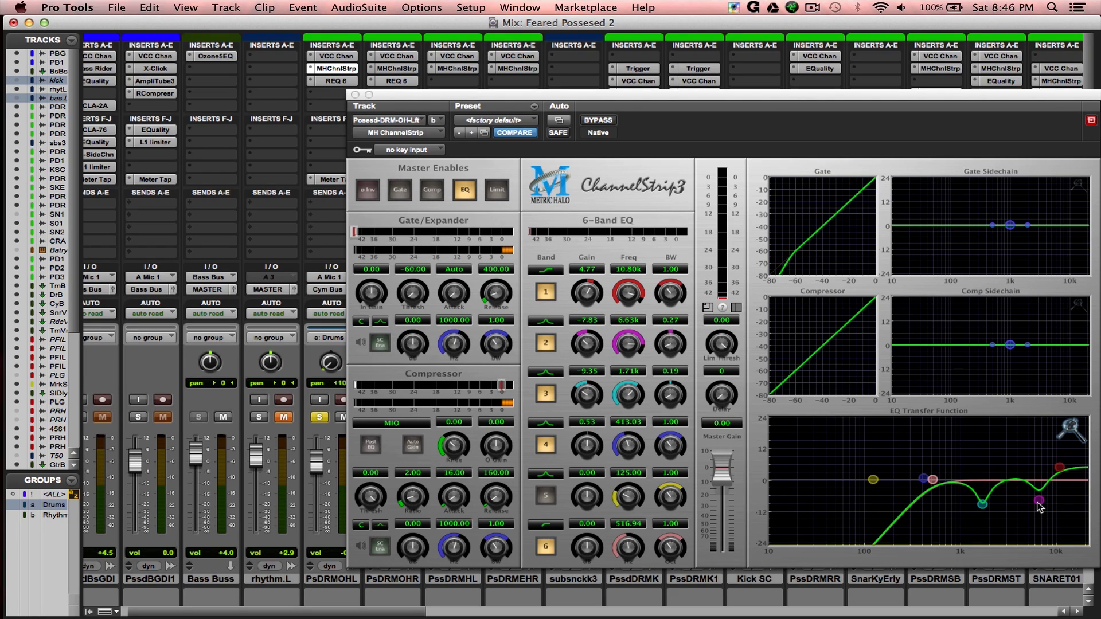
left_click(983, 505)
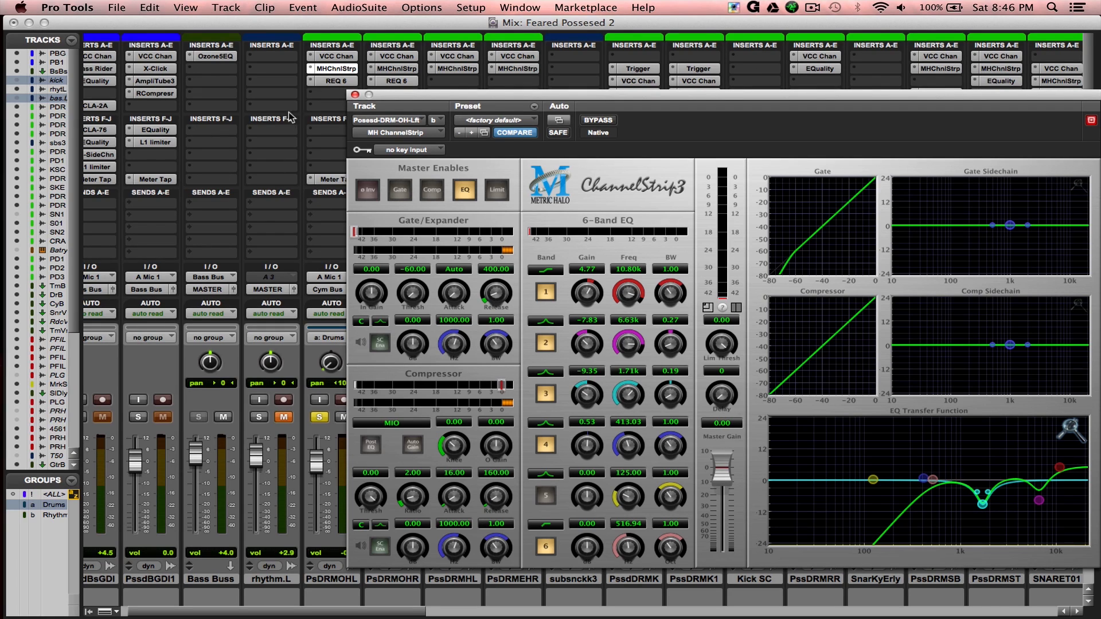
left_click(355, 95)
left_click(336, 81)
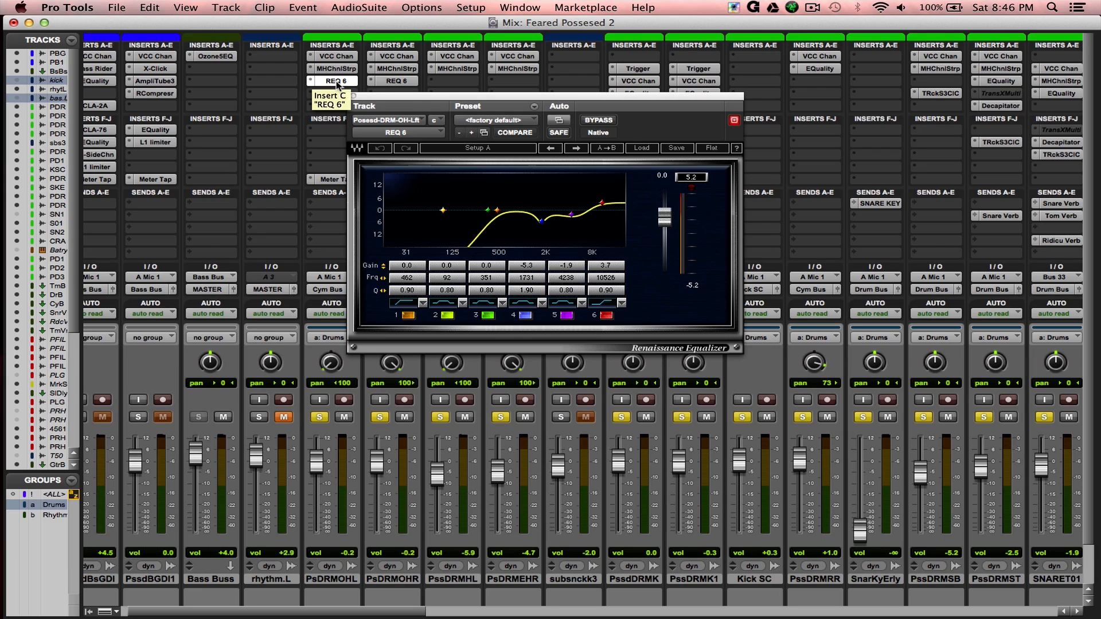
left_click(336, 81)
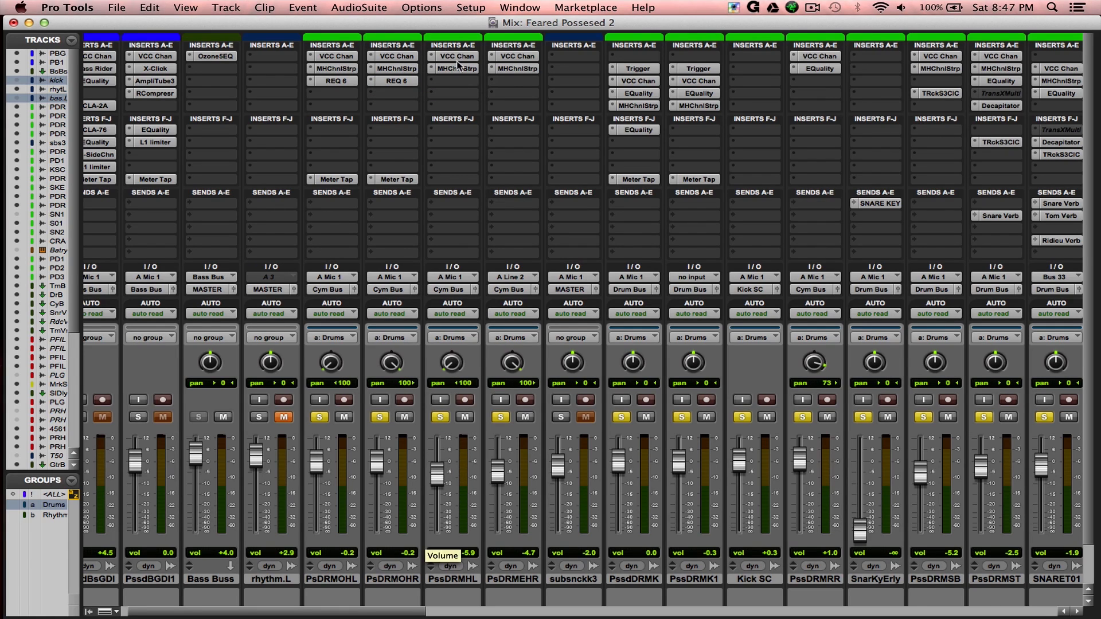
Step: In the Edit window, solo the right extra hat track PsDRMEHR and audition it from 0:11.248
key("super+equal")
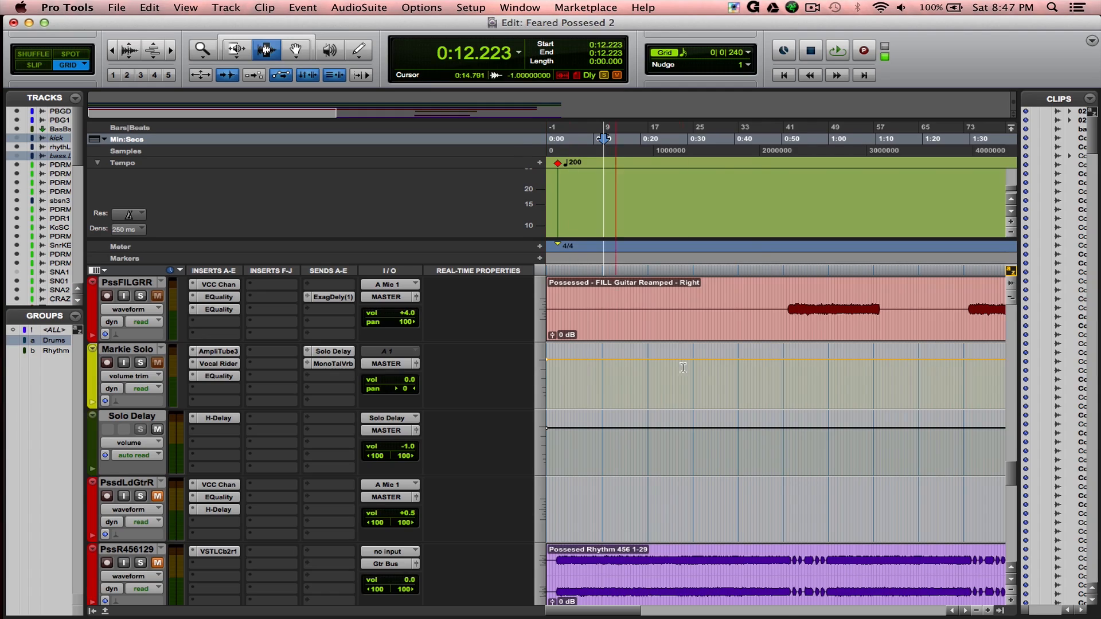
scroll(758, 450, "up", 5)
scroll(758, 451, "up", 10)
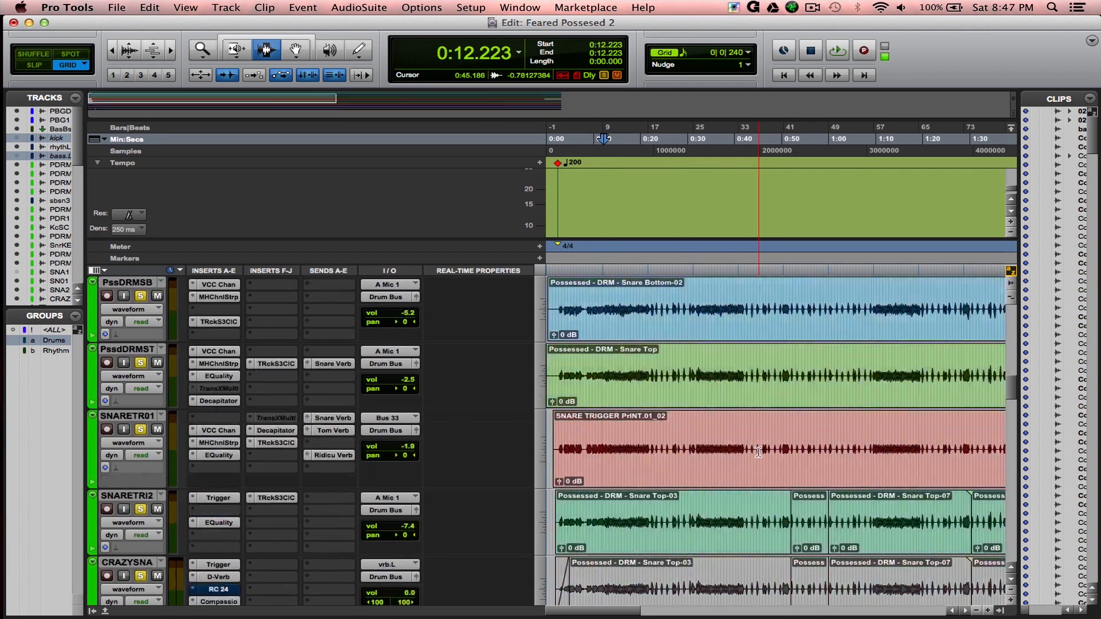
scroll(758, 453, "up", 4)
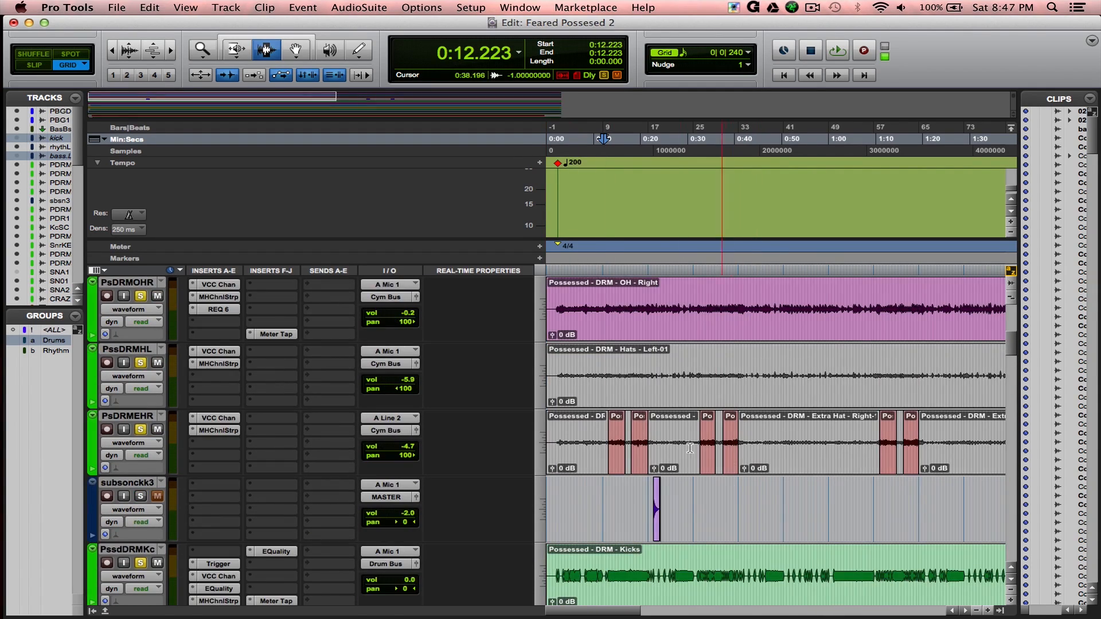
left_click(600, 434)
left_click(600, 434)
left_click(140, 430)
key("space")
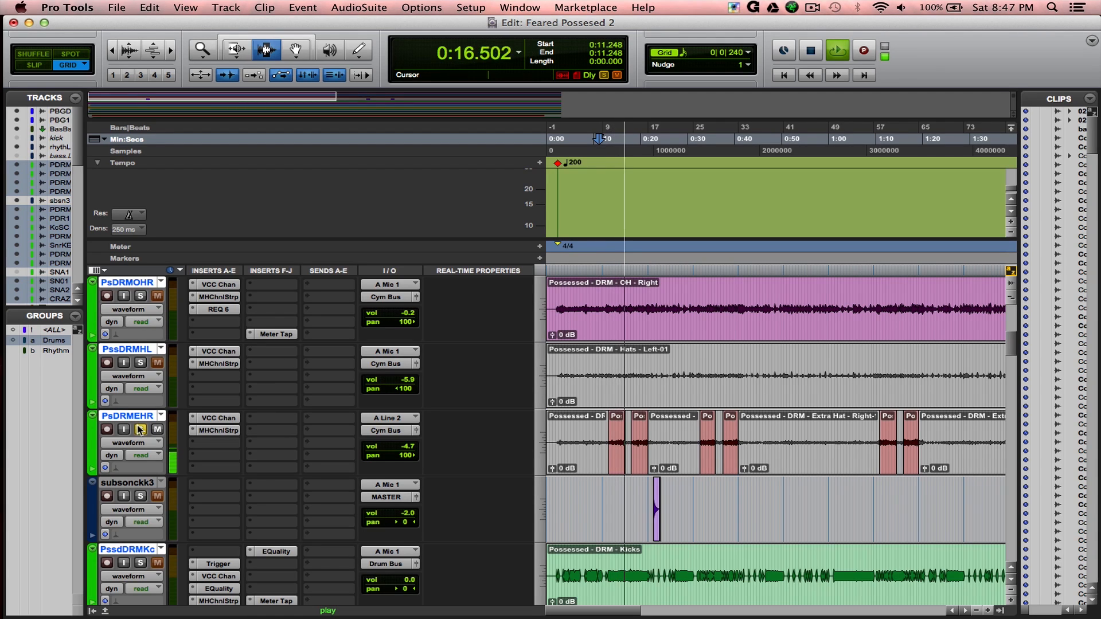
key("space")
Step: Examine the ChannelStrip EQ cuts and low-end roll-off on the left hats track PssDRMHL
scroll(564, 438, "right", 10)
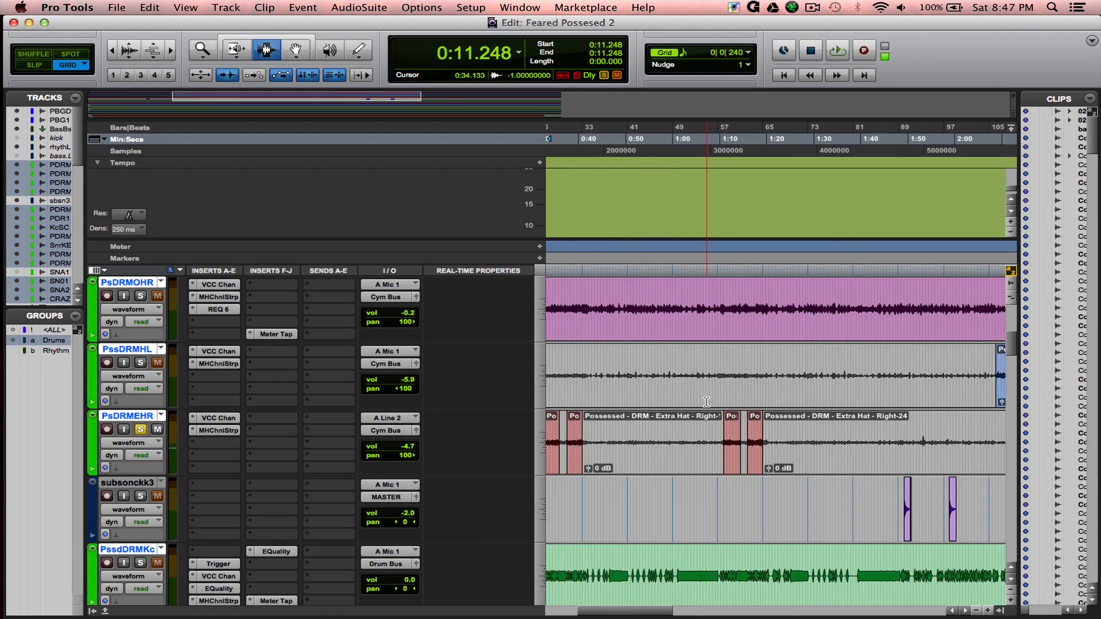
left_click(218, 364)
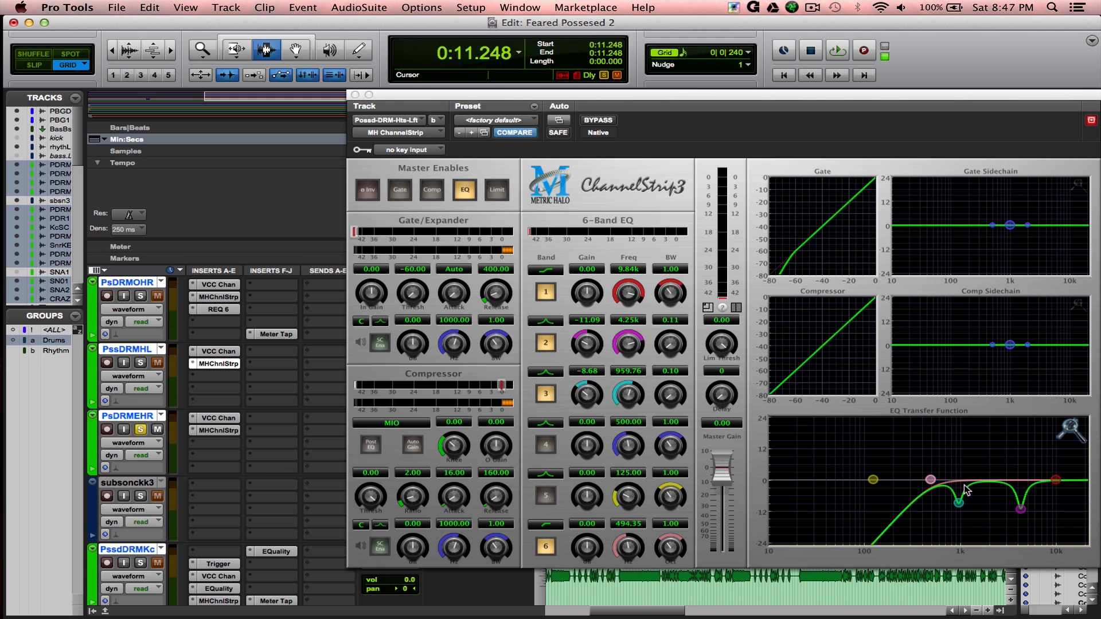
left_click(355, 95)
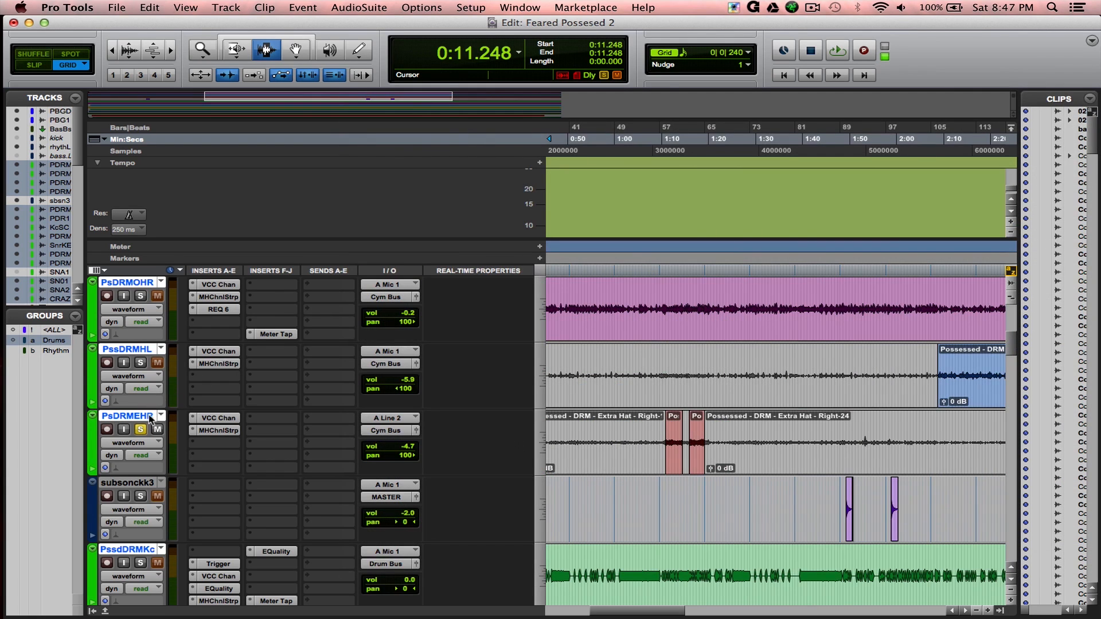
Step: Move the solo from the extra hat to the PssdDRMKc kick track and audition it with its Trigger plug-in open
left_click(141, 431)
scroll(142, 431, "down", 2)
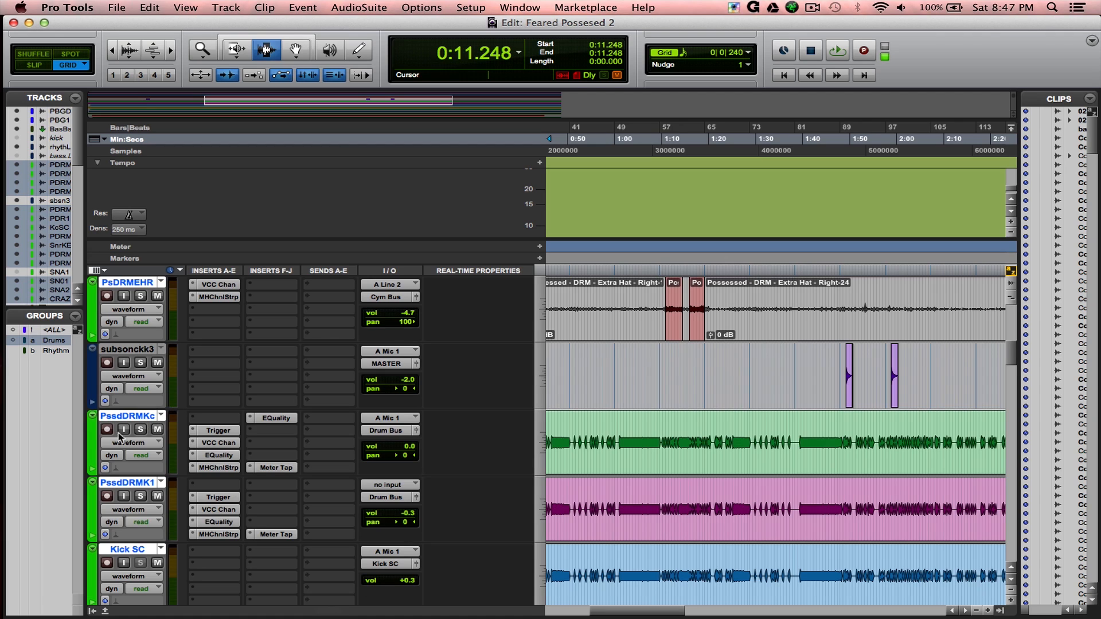
left_click(219, 431)
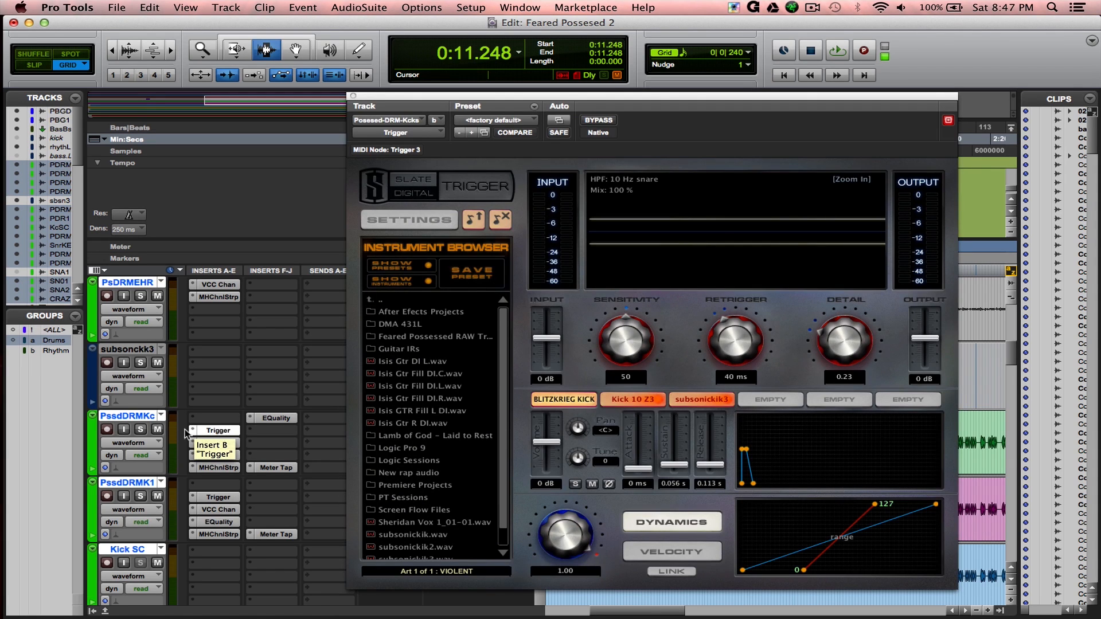
left_click(140, 429)
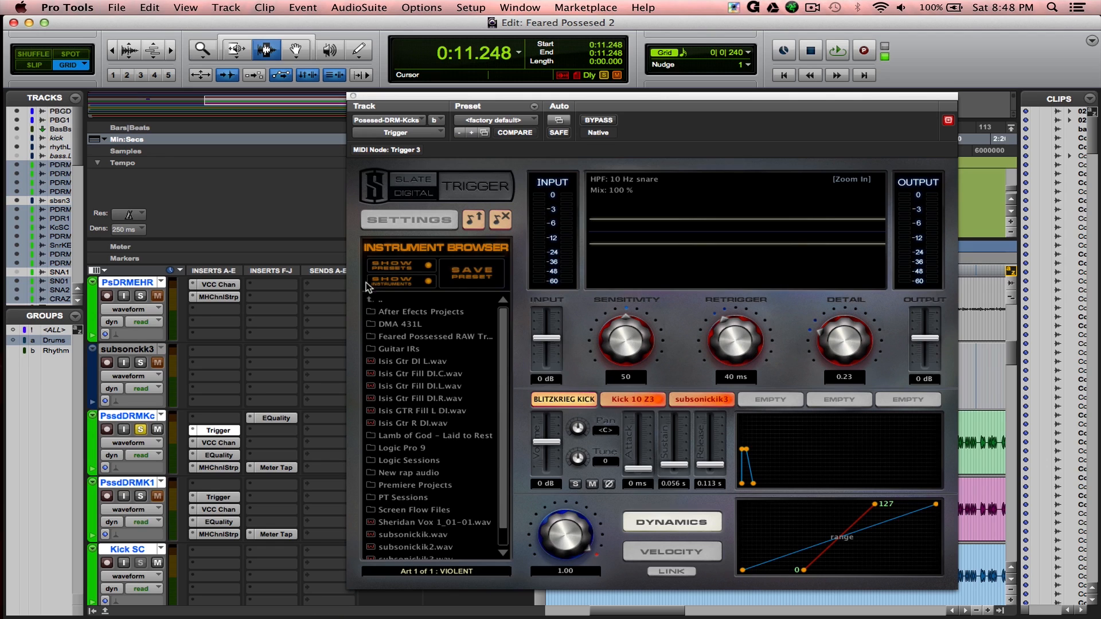
key("space")
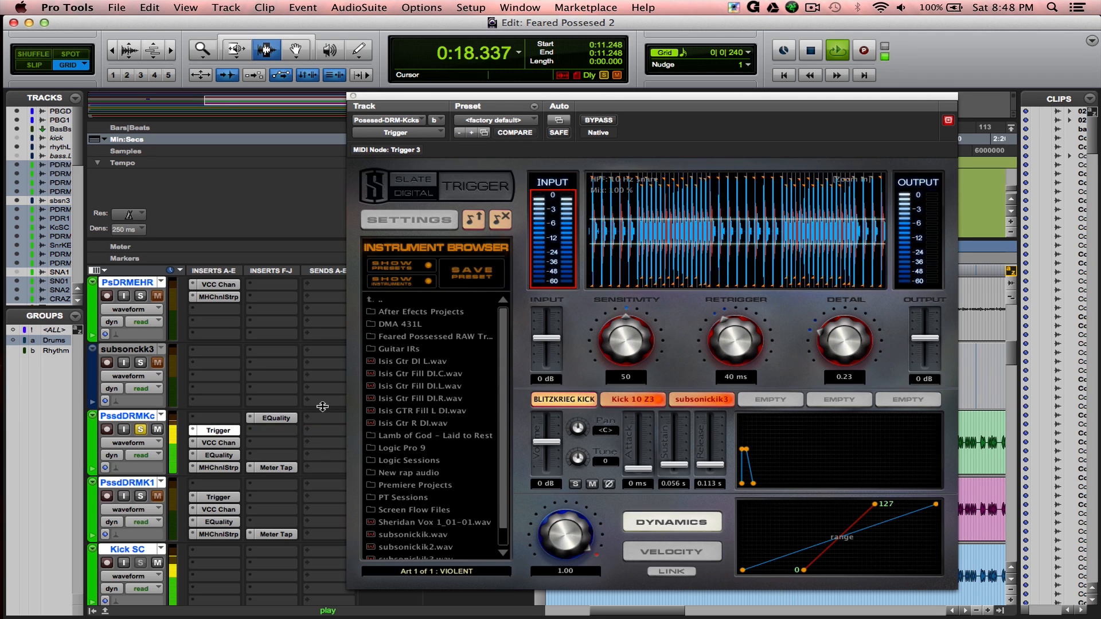
key("space")
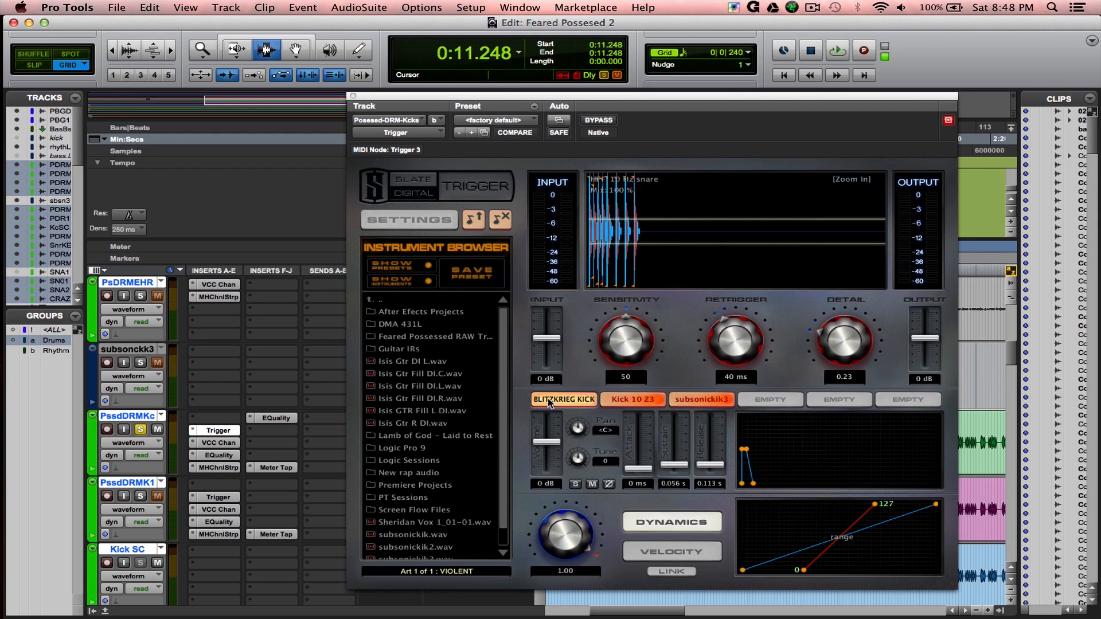
Step: Review the VCC Chan and EQuality inserts on the PssdDRMKc kick track and close the plug-in window
left_click(218, 444)
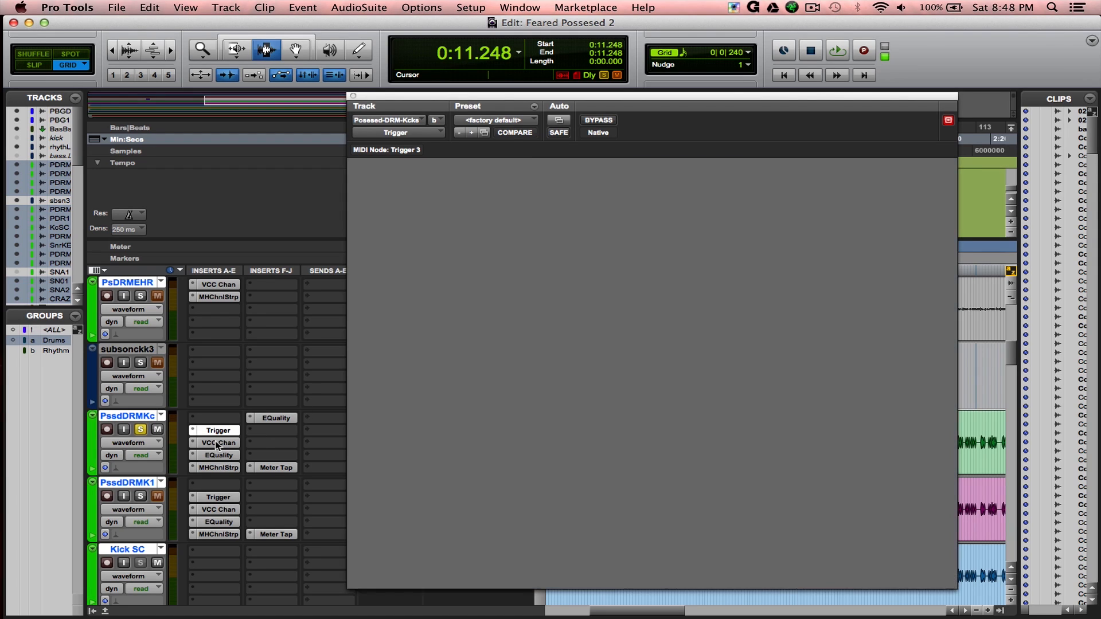
left_click(218, 455)
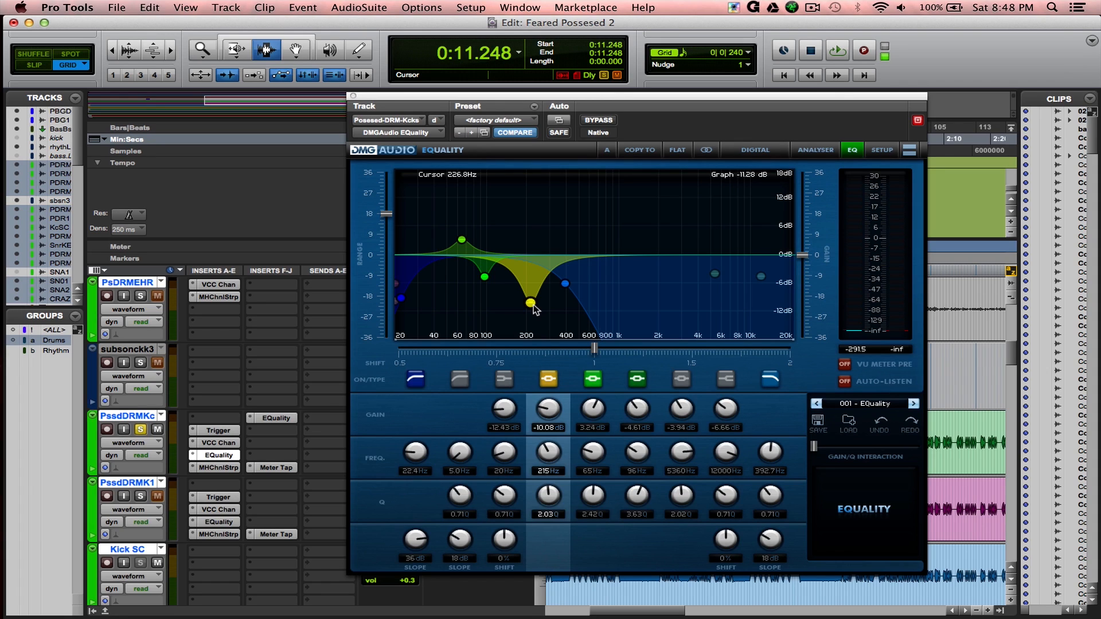
left_click(353, 96)
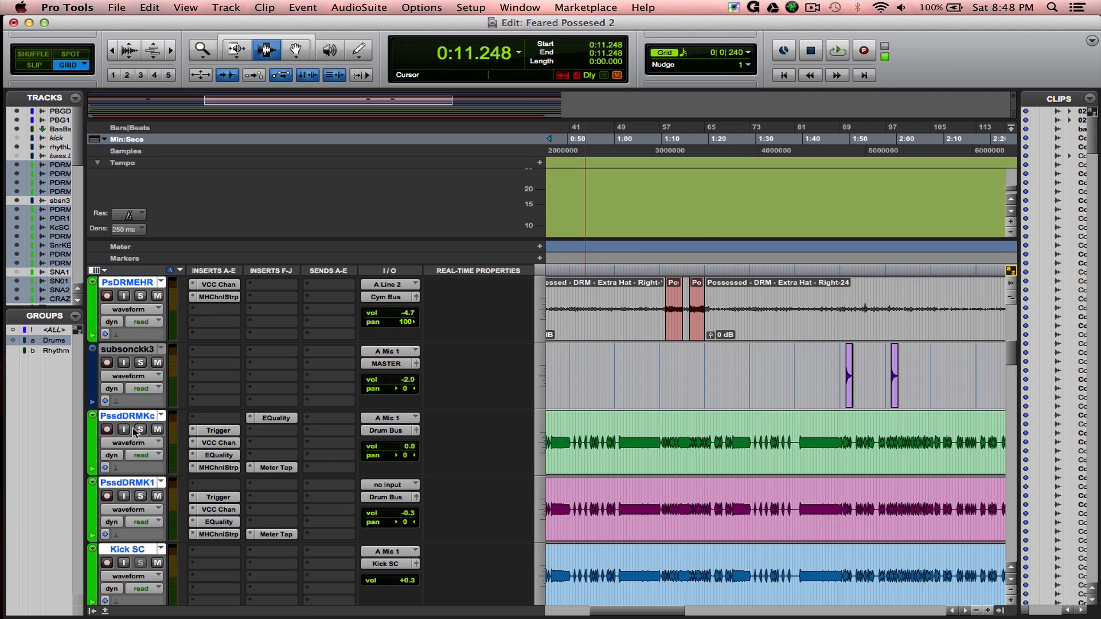
Step: Audition the PssdDRMKc kick with its ChannelStrip gate and compressor open, and save the session
left_click(219, 468)
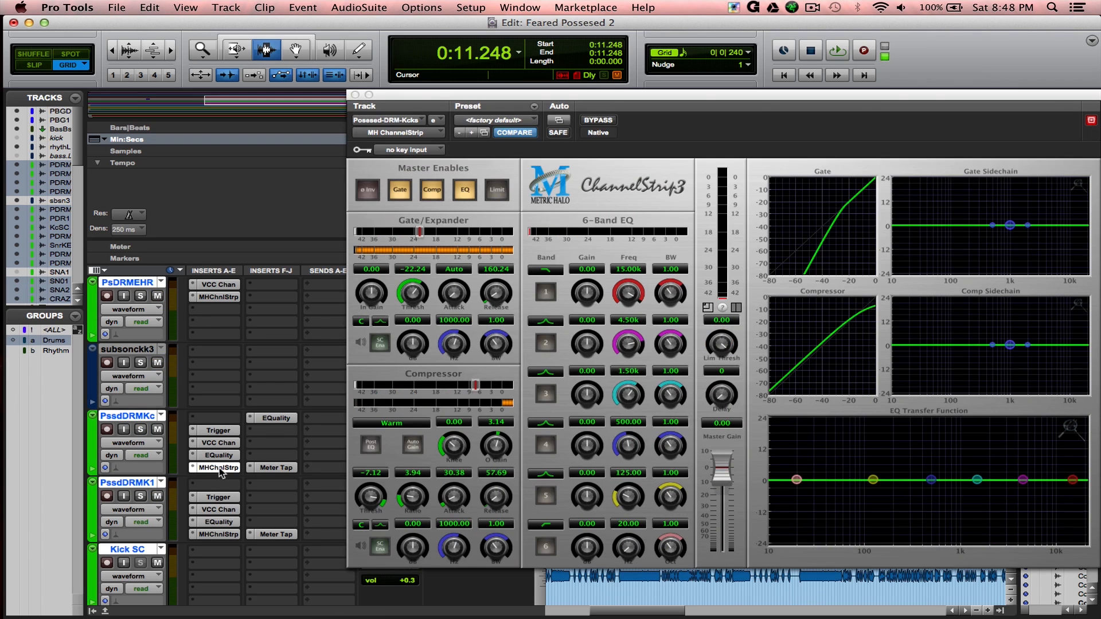
key("space")
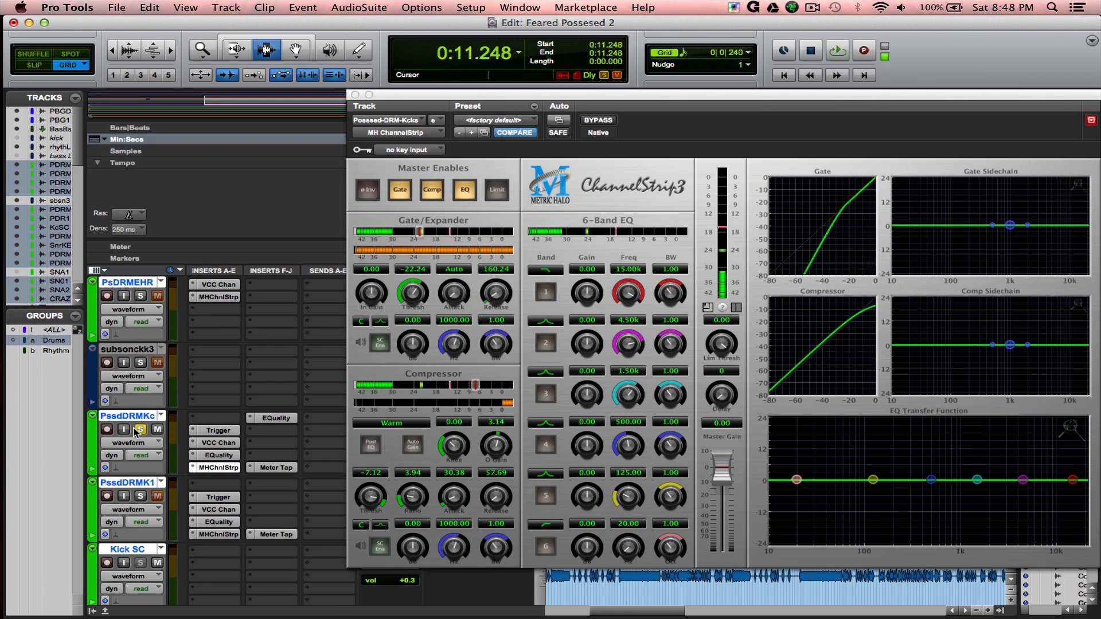
key("space")
key("super+s")
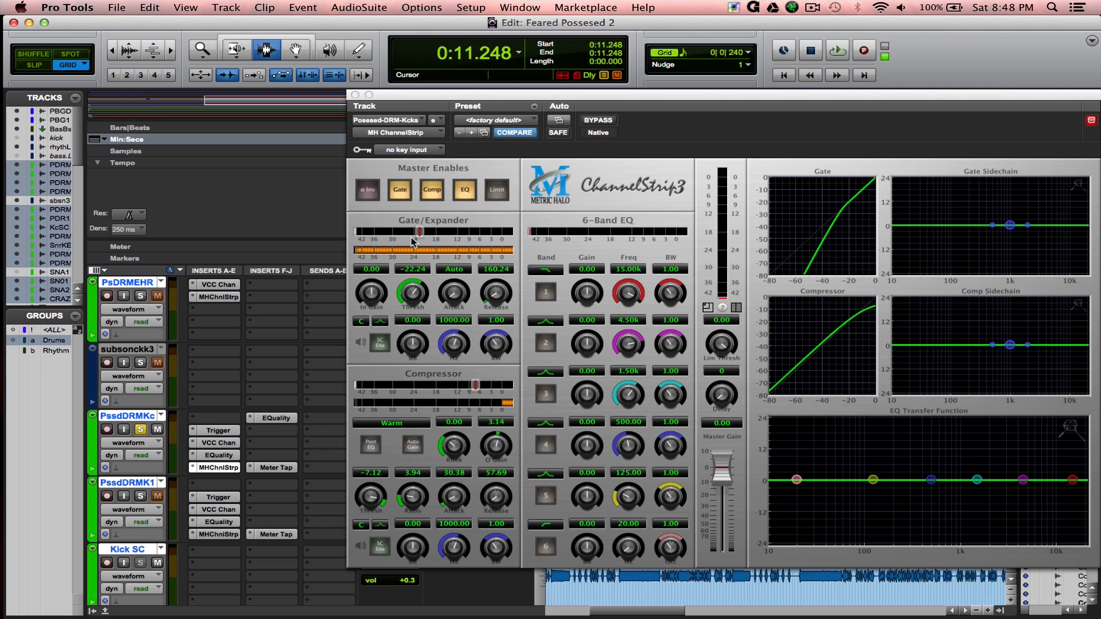
Step: Unsolo the PssdDRMKc kick track and examine the EQ curve of its second EQuality insert
left_click(140, 430)
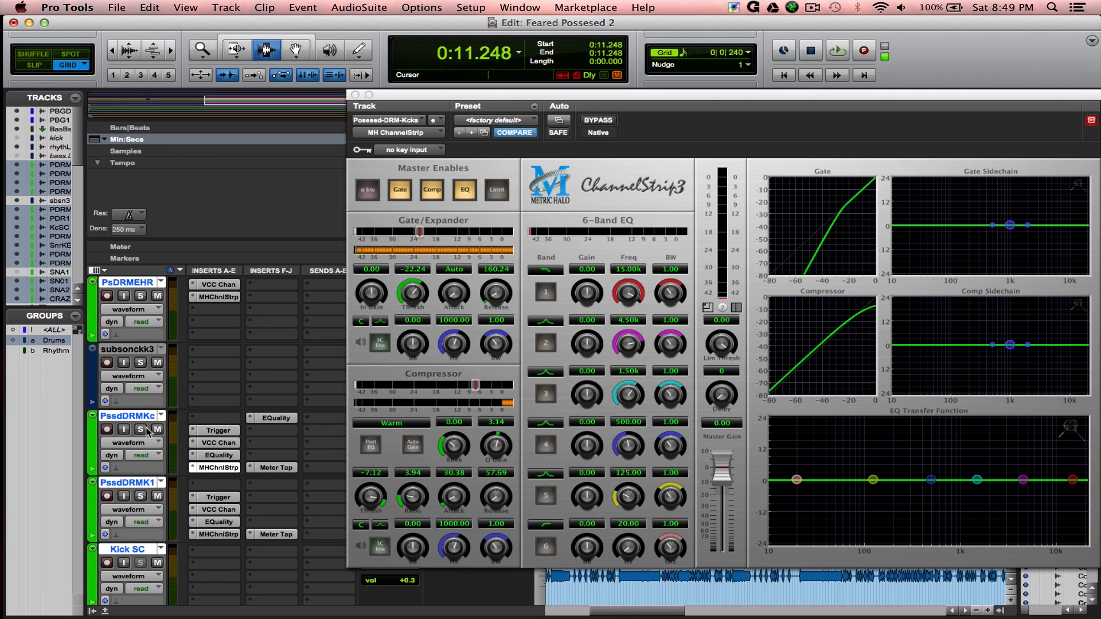
left_click(273, 418)
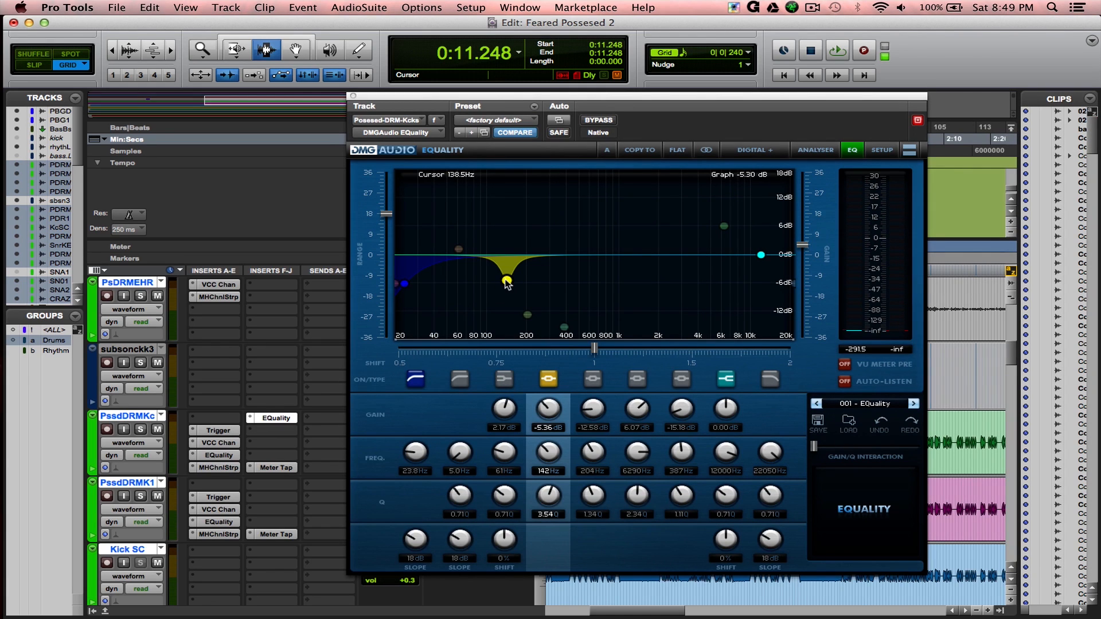
left_click(276, 418)
Step: Solo the duplicate kick track PssdDRMK1 and audition it on its own
scroll(145, 441, "down", 2)
left_click(141, 429)
key("space")
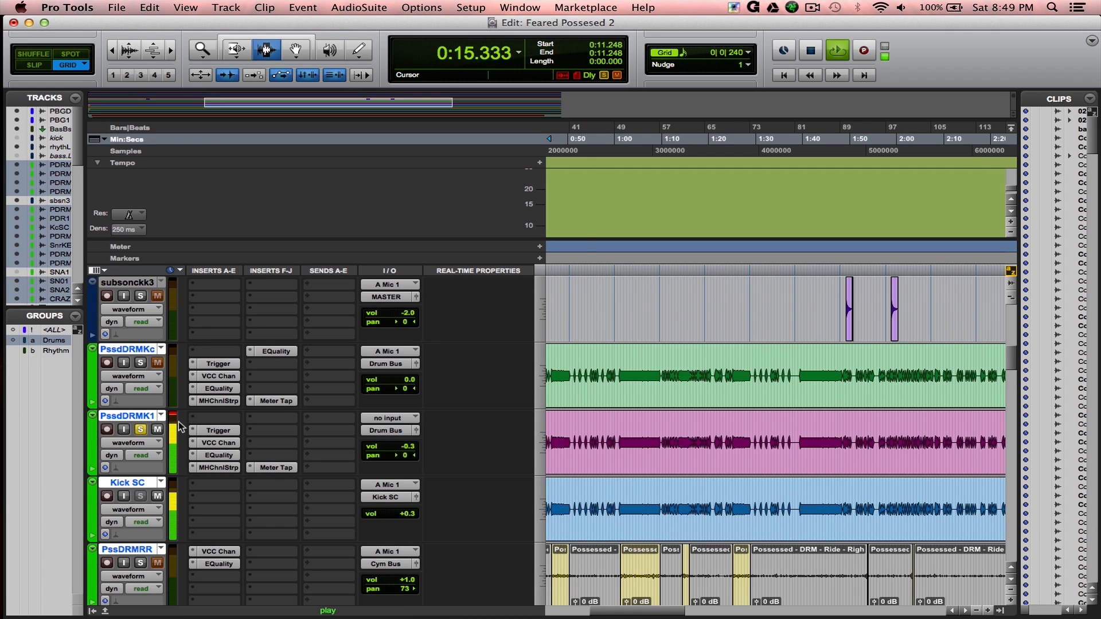
key("space")
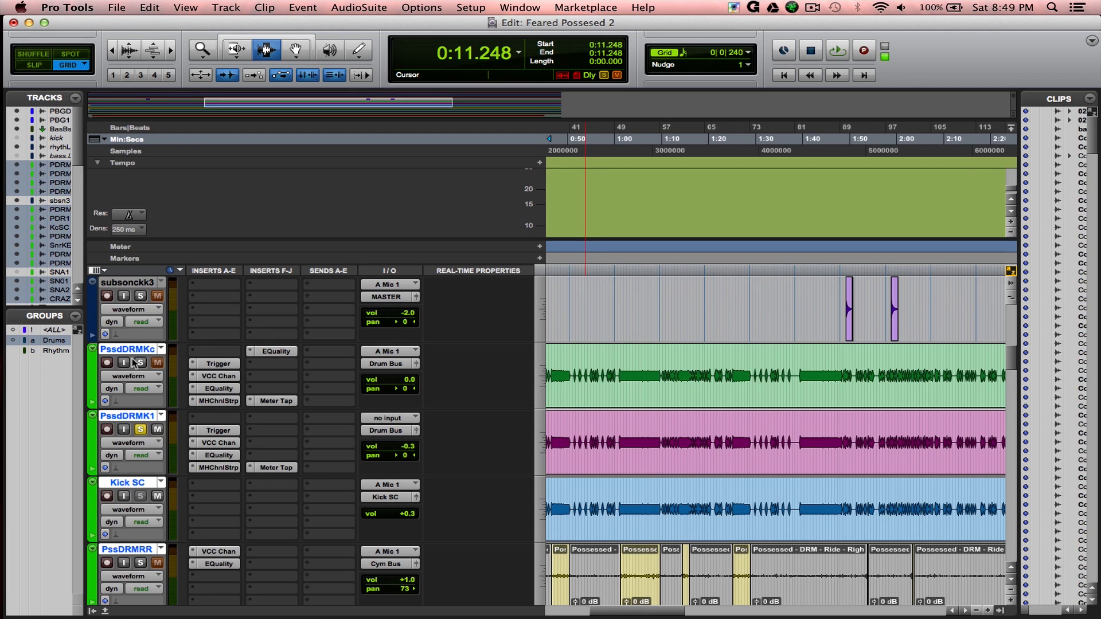
Step: Solo PssdDRMKc together with PssdDRMK1 and audition the two kick tracks combined
left_click(141, 363)
key("space")
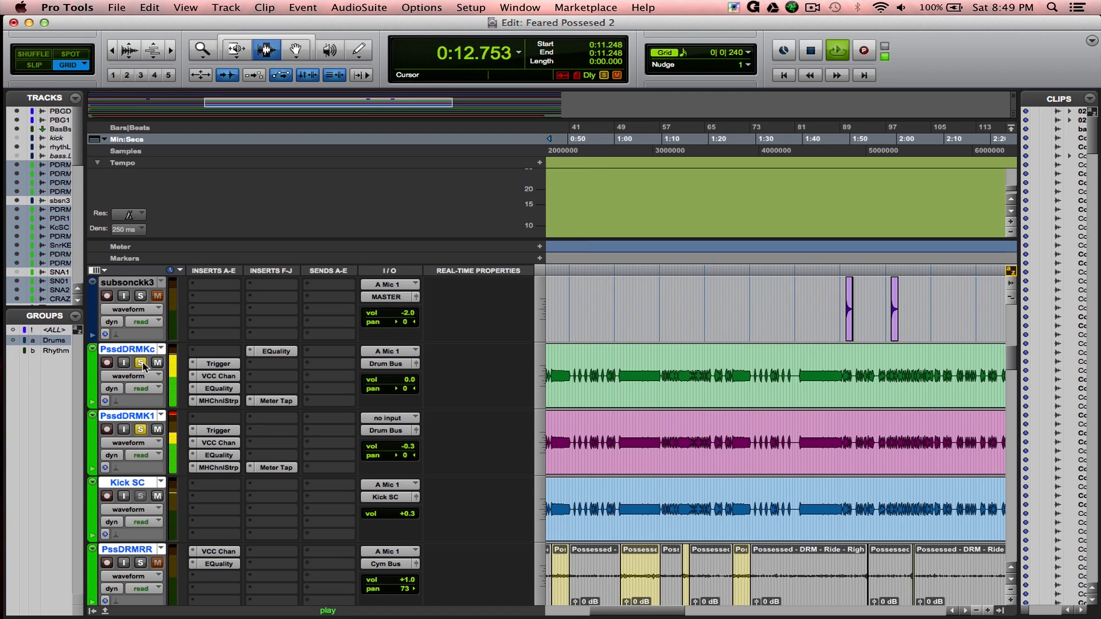
key("space")
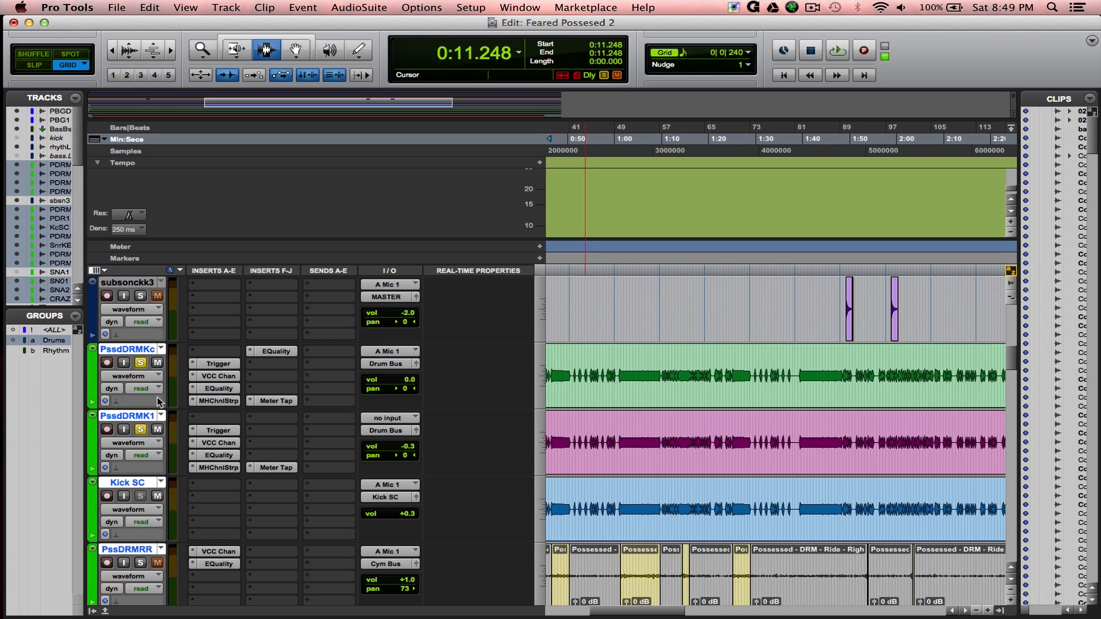
Step: Examine the BLITZKRIEG KICK and Kick 11 Z3 sample settings in PssdDRMK1's Trigger, and open its VCC Chan insert
left_click(218, 430)
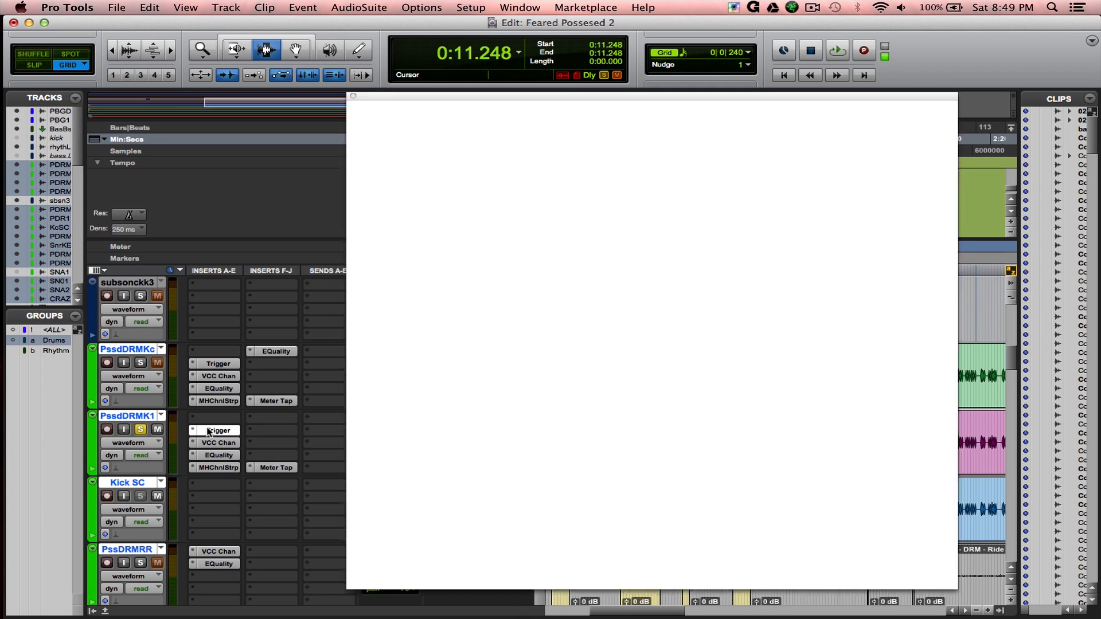
left_click(560, 399)
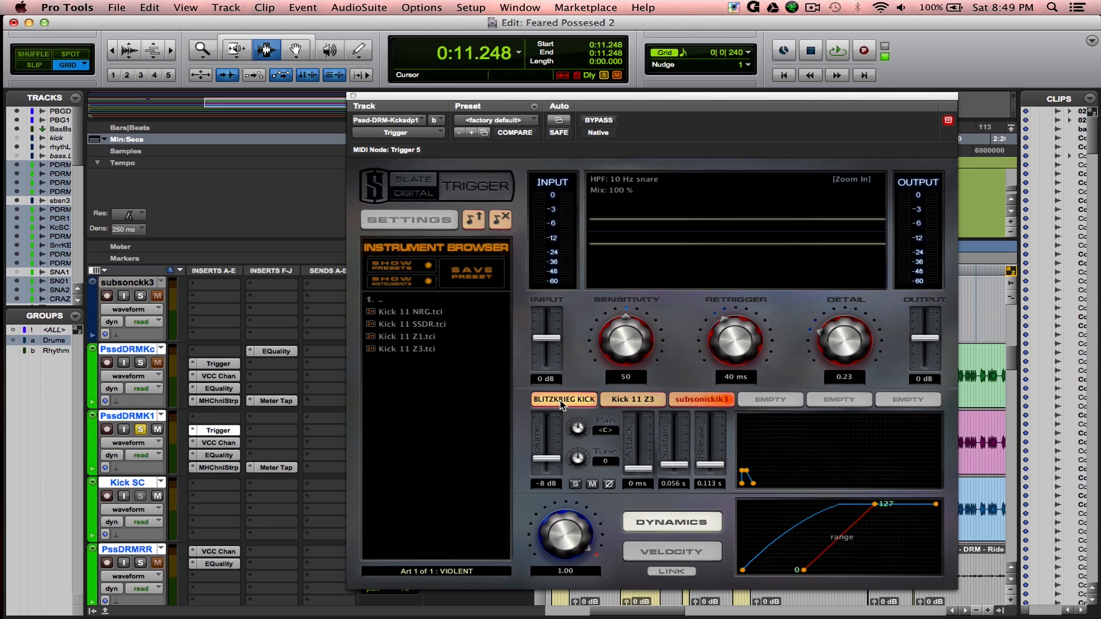
left_click(615, 399)
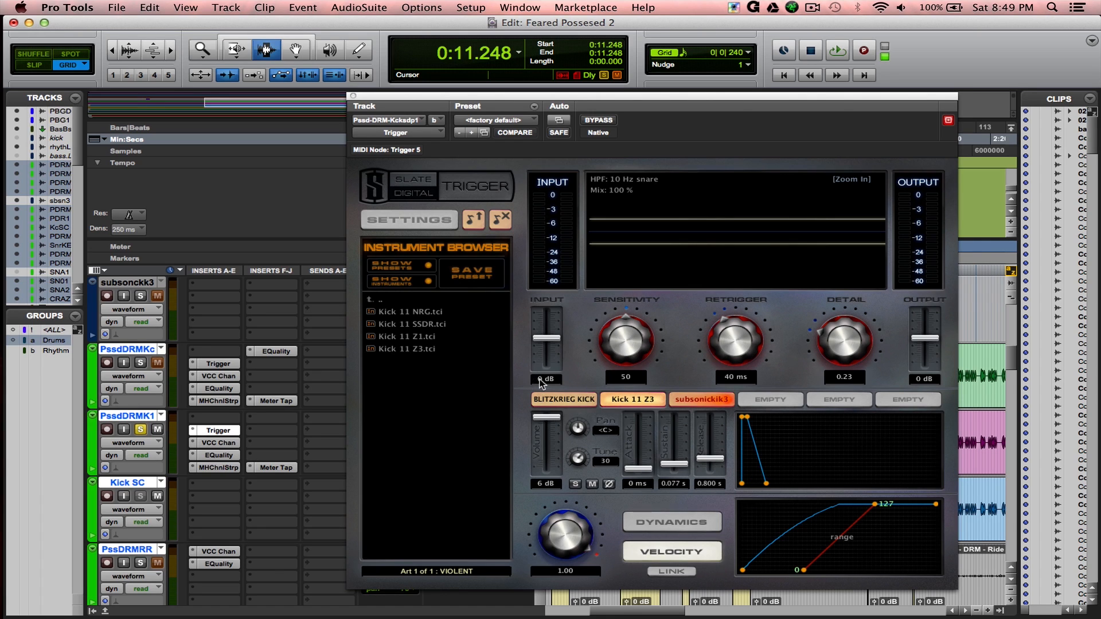
left_click(568, 401)
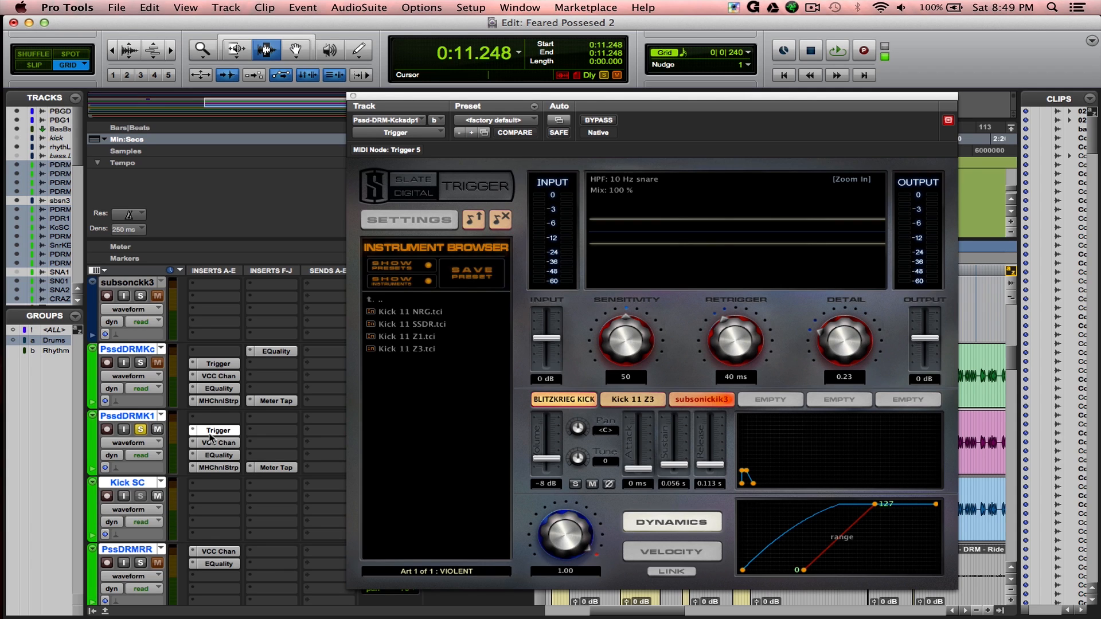
left_click(230, 445)
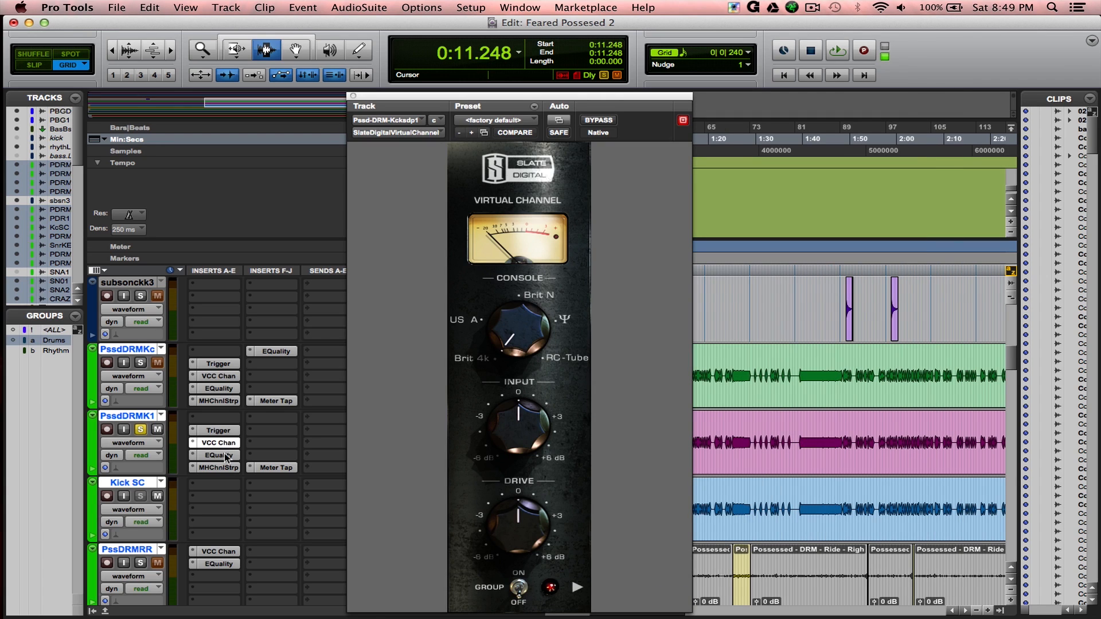
Step: Examine the high-pass filter and high-frequency boosts in the EQuality insert on the duplicate kick track PssdDRMK1
left_click(221, 455)
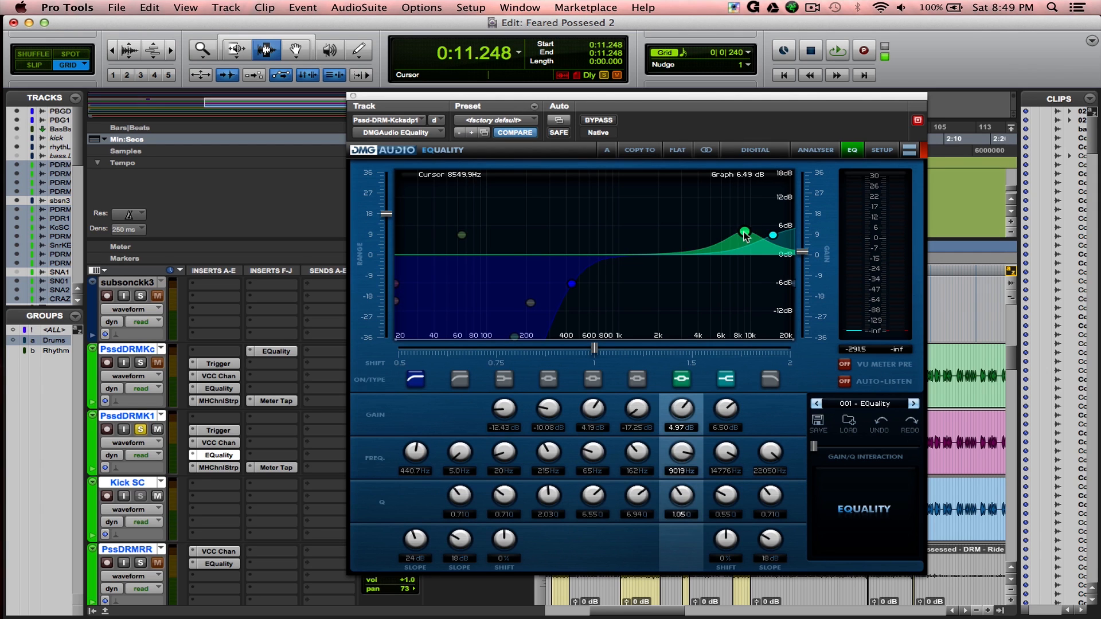
left_click(233, 456)
left_click(230, 457)
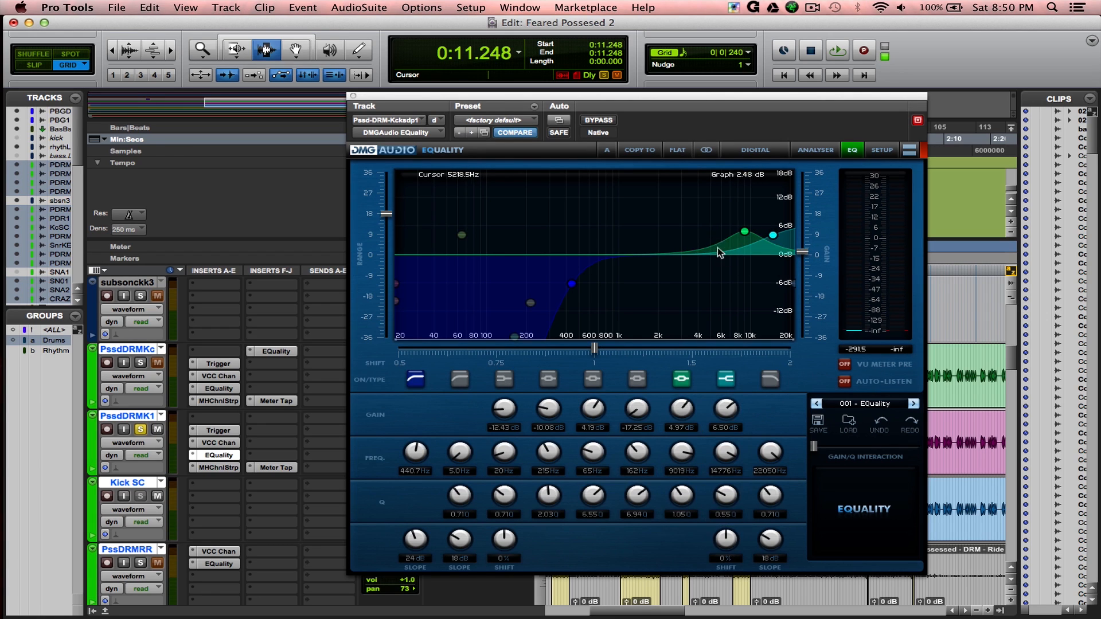
left_click(354, 96)
Step: Examine the gate and compressor settings in PssdDRMK1's MH ChannelStrip, and unsolo the track
left_click(232, 469)
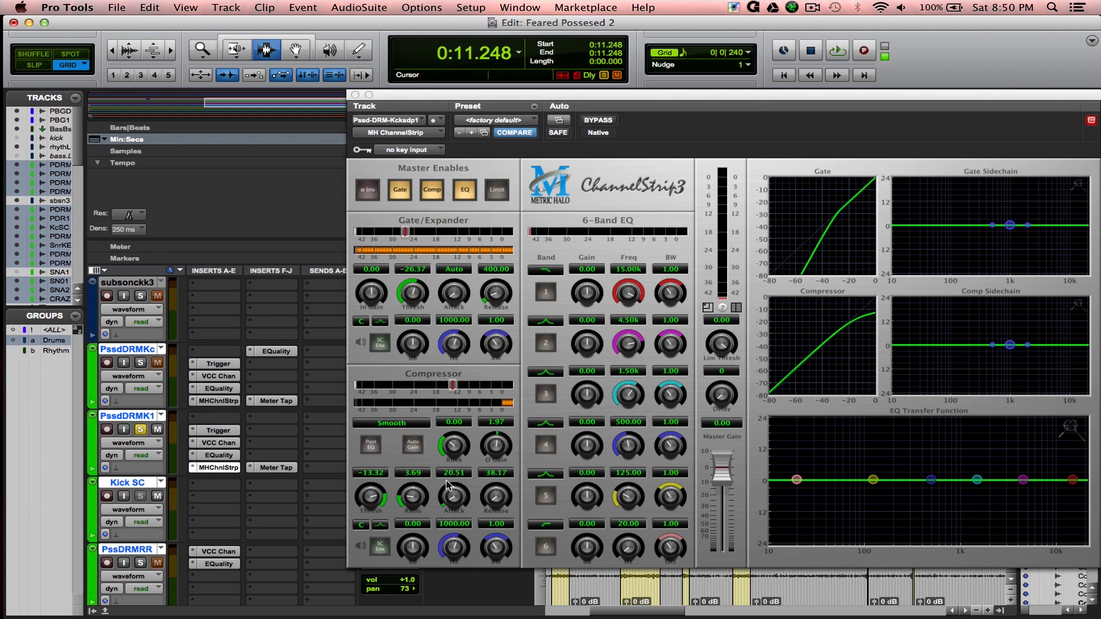
left_click(140, 430)
scroll(141, 434, "down", 2)
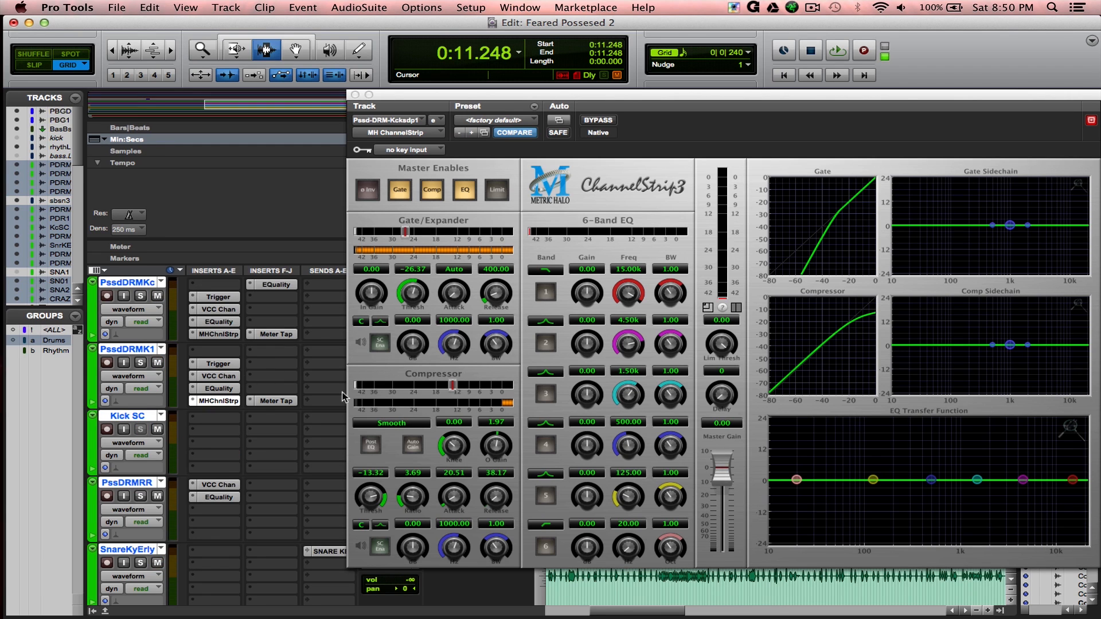
left_click(355, 94)
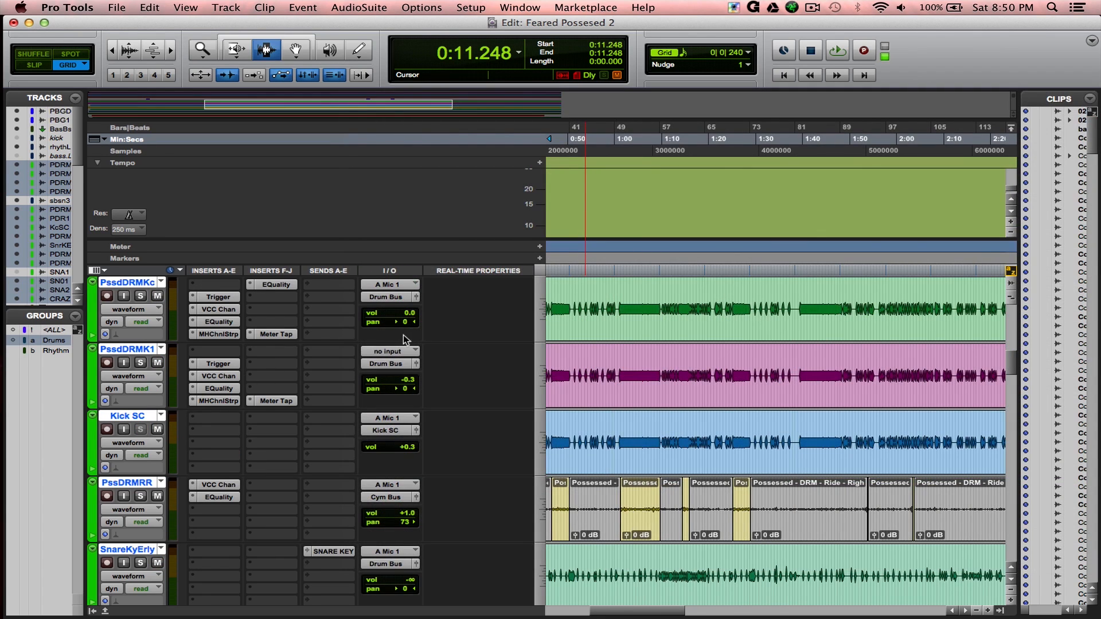
Step: Solo the ride track PssDRMRR temporarily and lower the 4947 Hz band in its EQuality to 5.20 dB
scroll(448, 336, "up", 2)
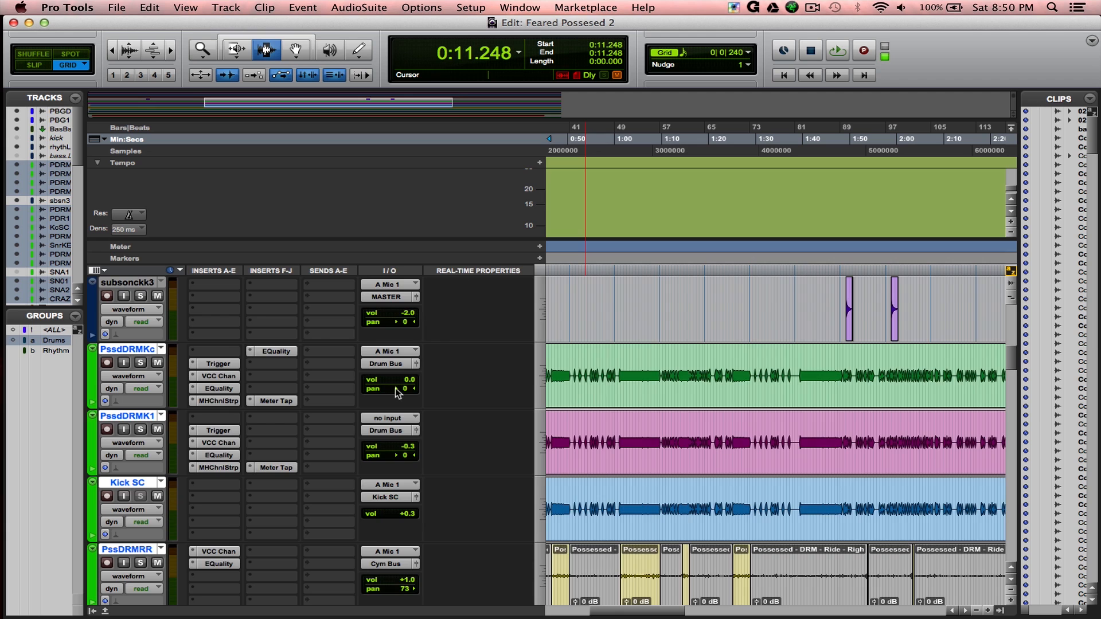
scroll(396, 396, "down", 4)
scroll(249, 390, "left", 8)
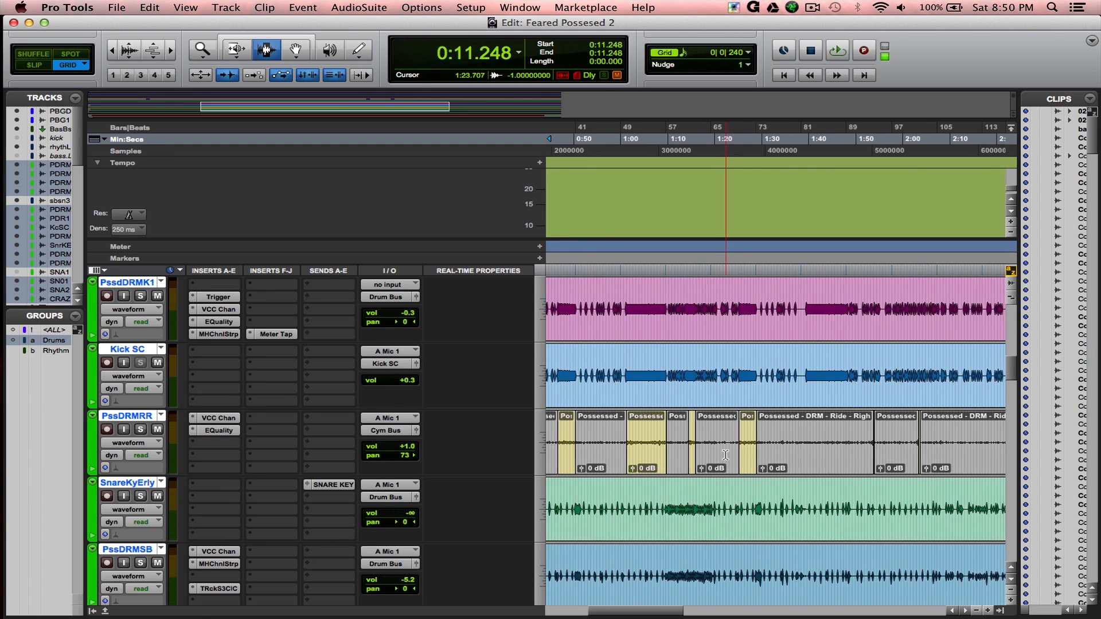
left_click(141, 430)
left_click(216, 431)
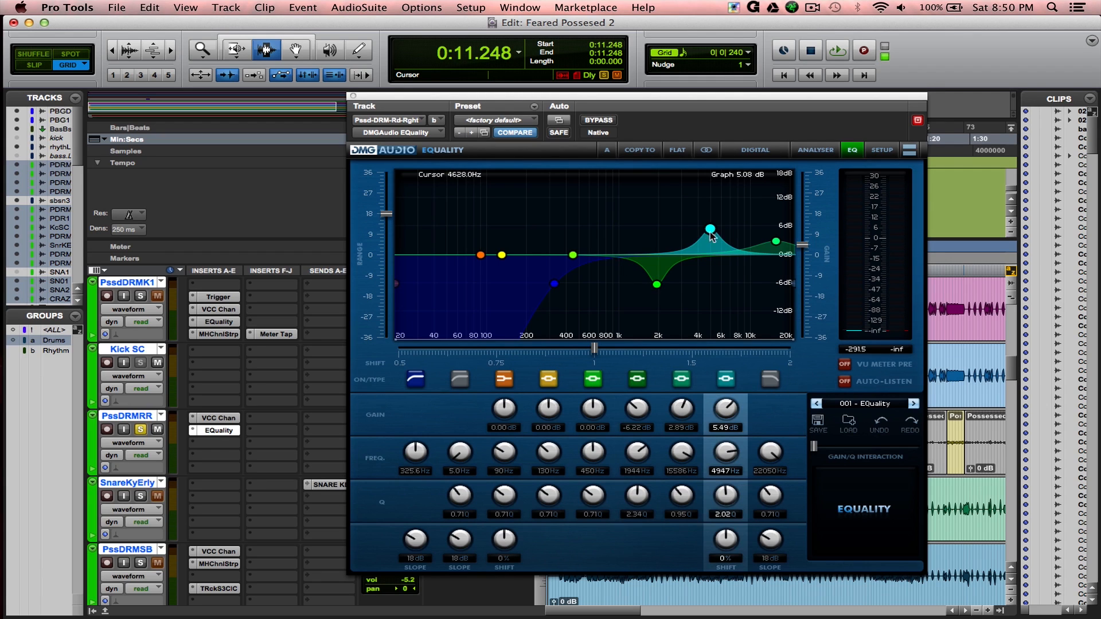
left_click_drag(710, 230, 712, 232)
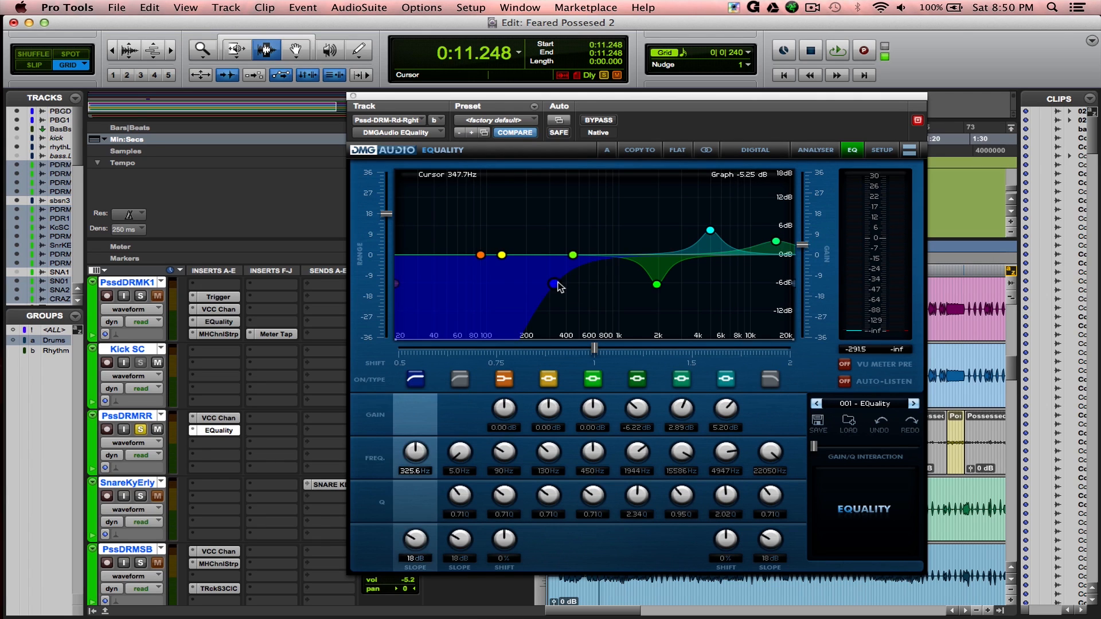
left_click(353, 96)
left_click(140, 429)
Step: Solo the snare bottom track PssDRMSB and audition it on its own
scroll(595, 443, "down", 2)
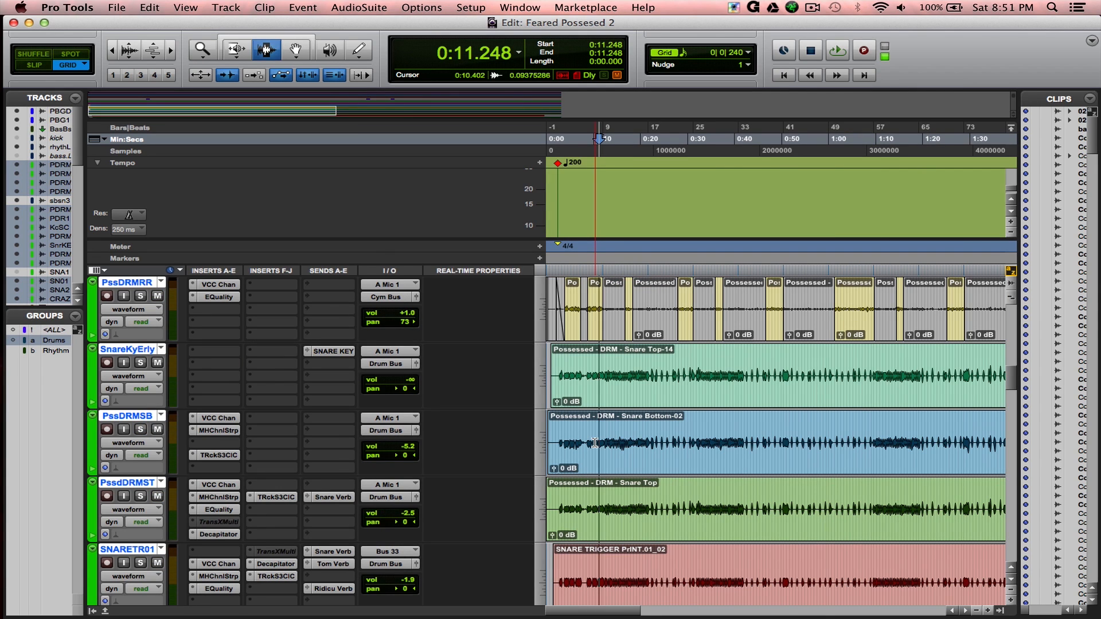
scroll(596, 443, "down", 1)
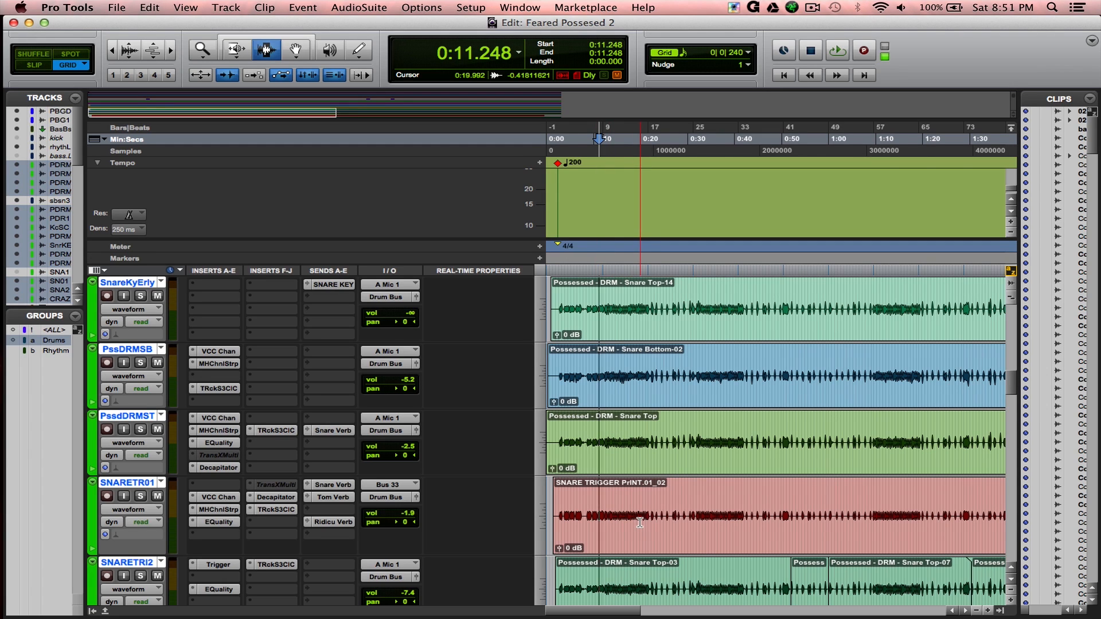
scroll(641, 520, "up", 2)
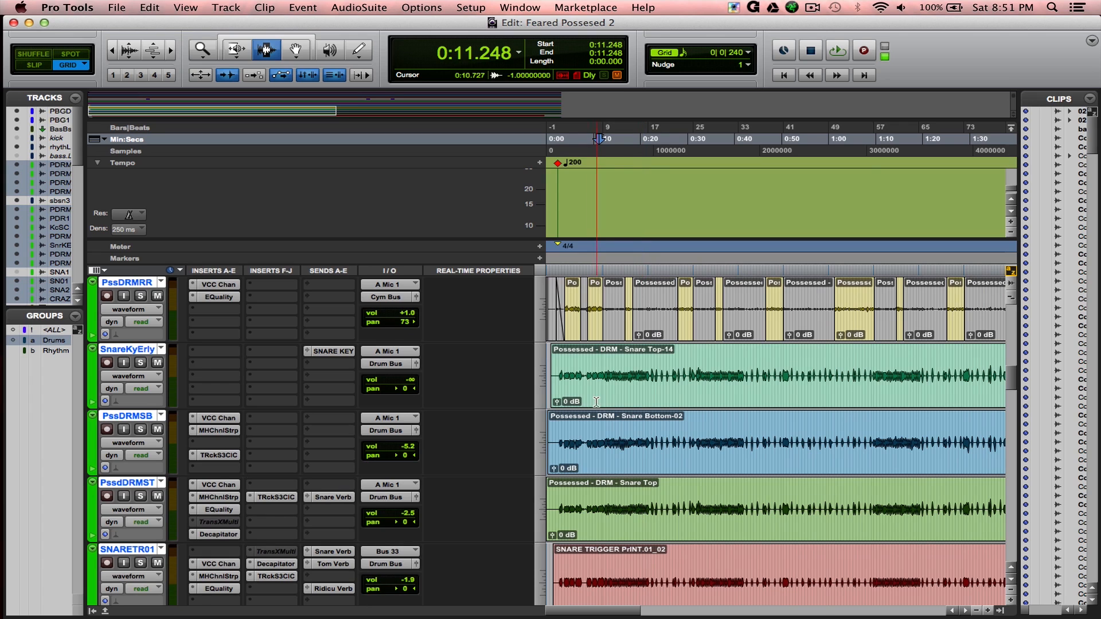
left_click(141, 431)
key("space")
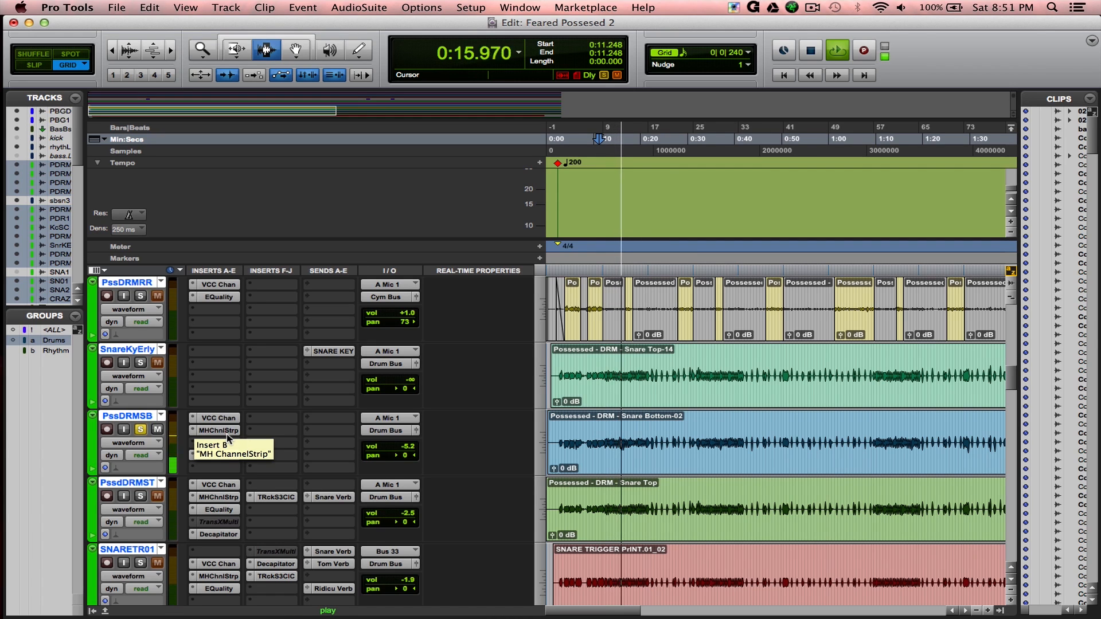
key("space")
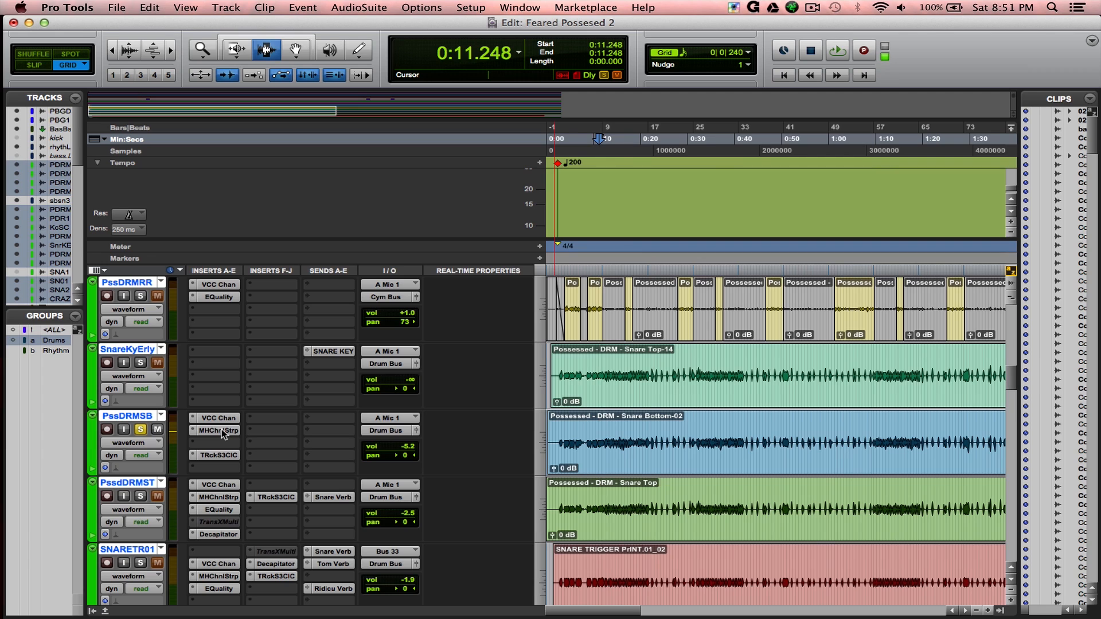
Step: Examine PssDRMSB's MH ChannelStrip settings and audition the track with its T-RackS soft clipper in view
left_click(221, 430)
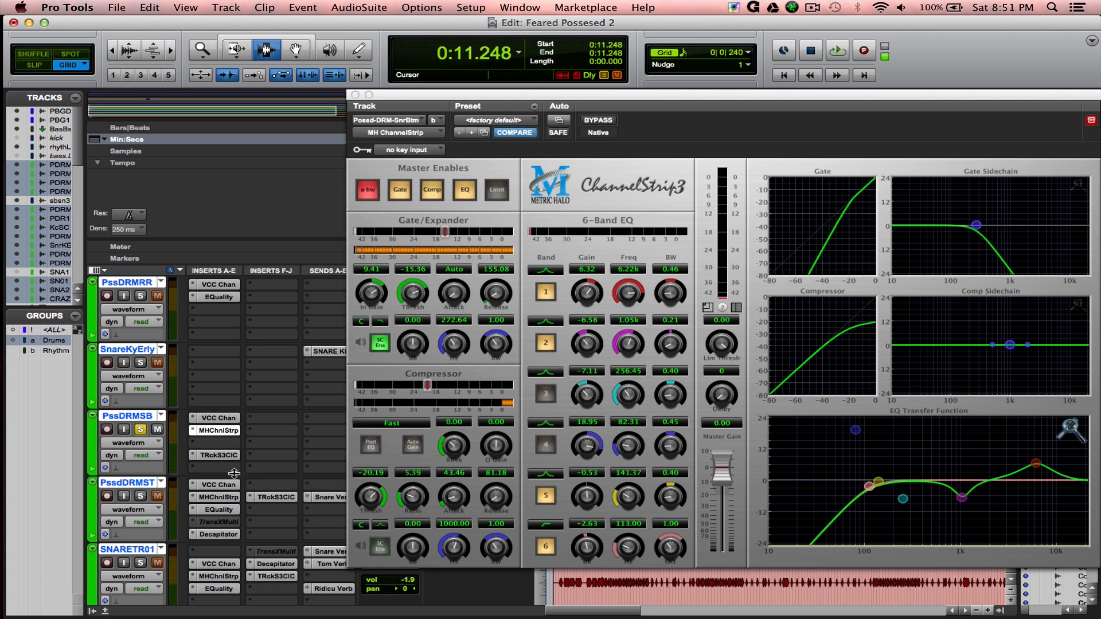
left_click(225, 455)
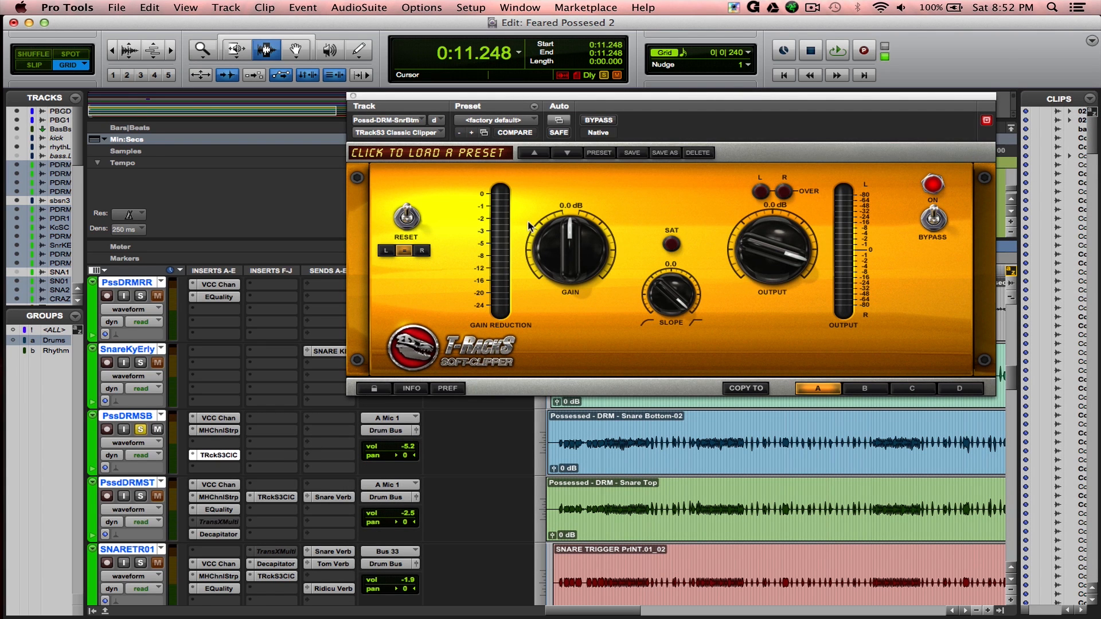
key("space")
key("space")
left_click(354, 95)
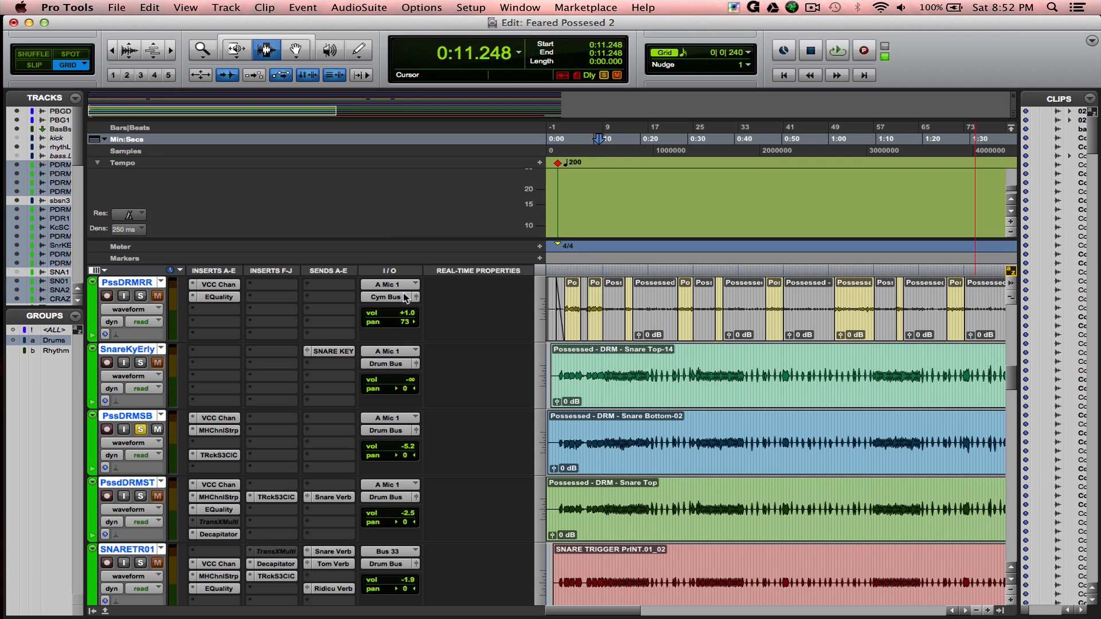
Step: Save the session and audition the snare top track PssdDRMST, soloed in place of PssDRMSB
scroll(407, 301, "down", 2)
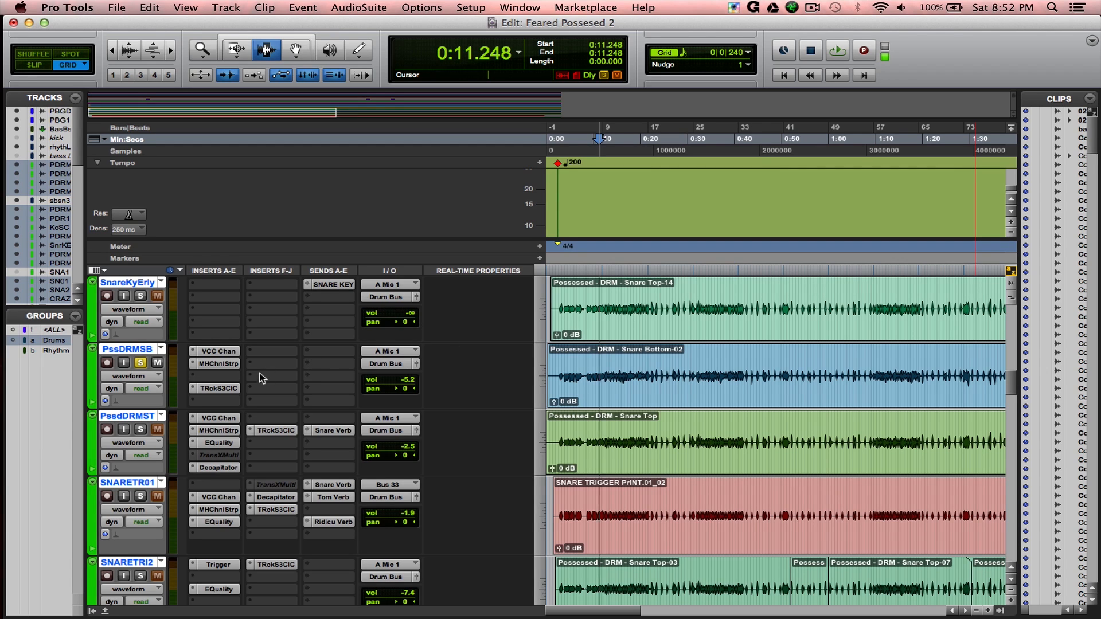
scroll(262, 376, "down", 2)
key("super+s")
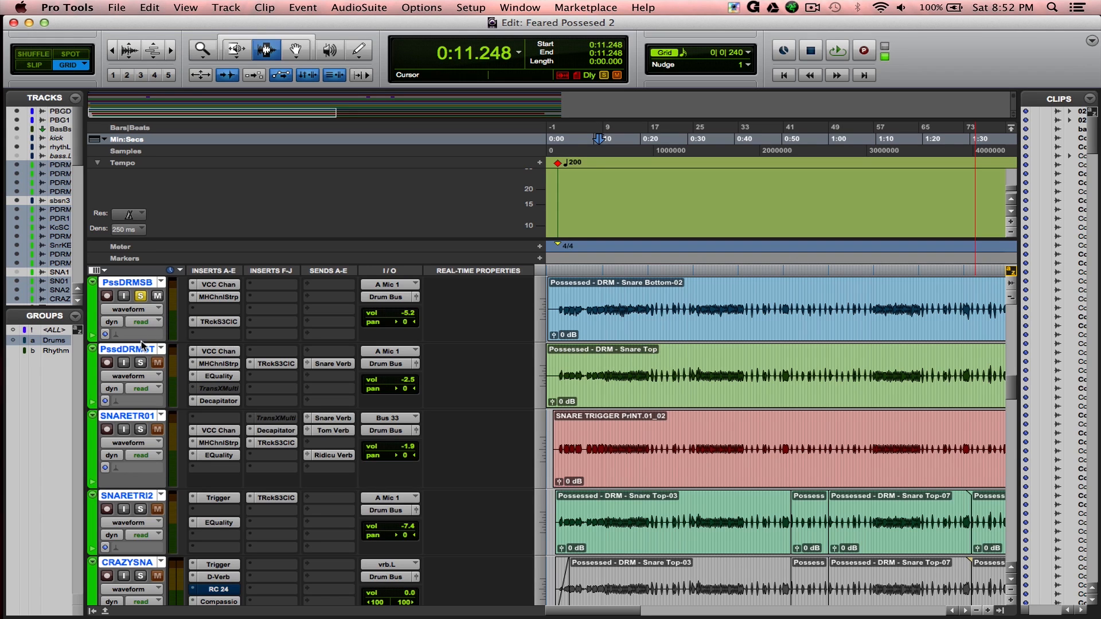
left_click(140, 362)
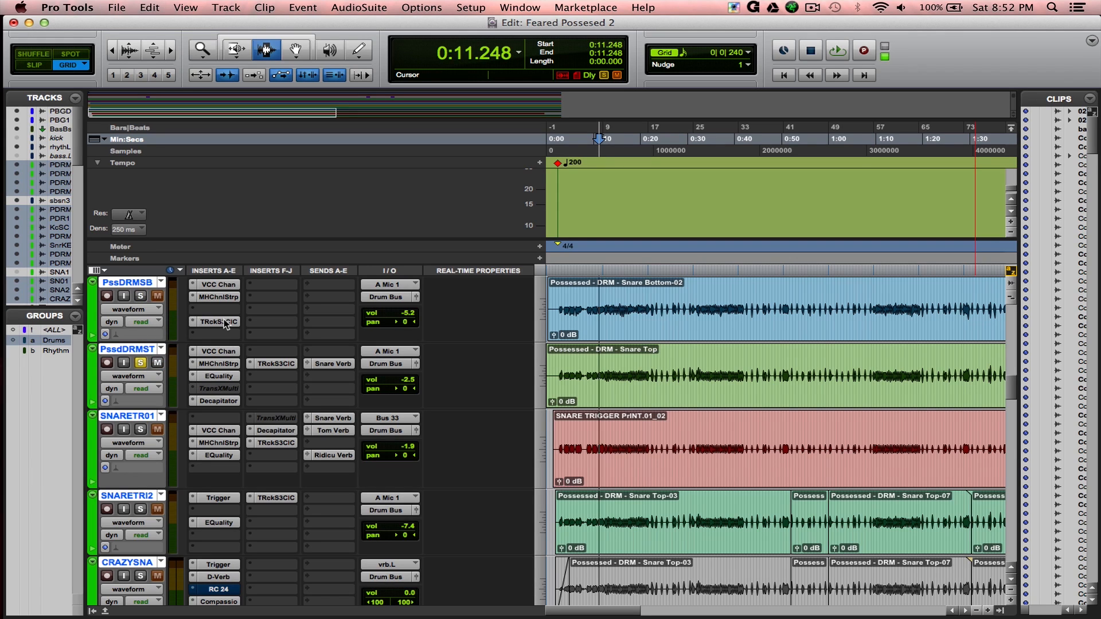
key("space")
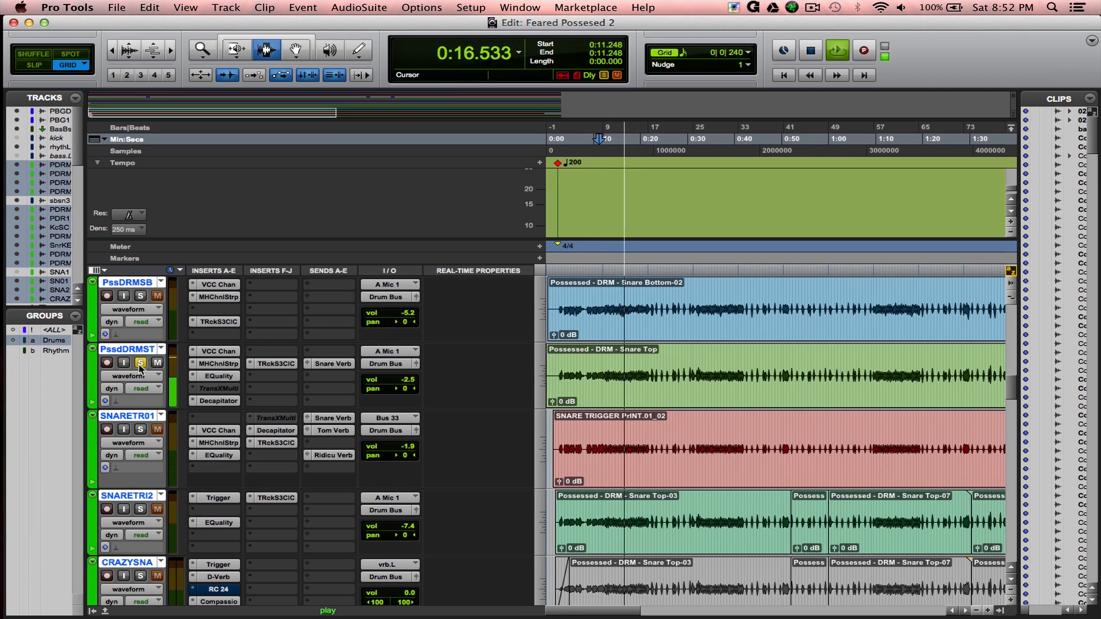
key("space")
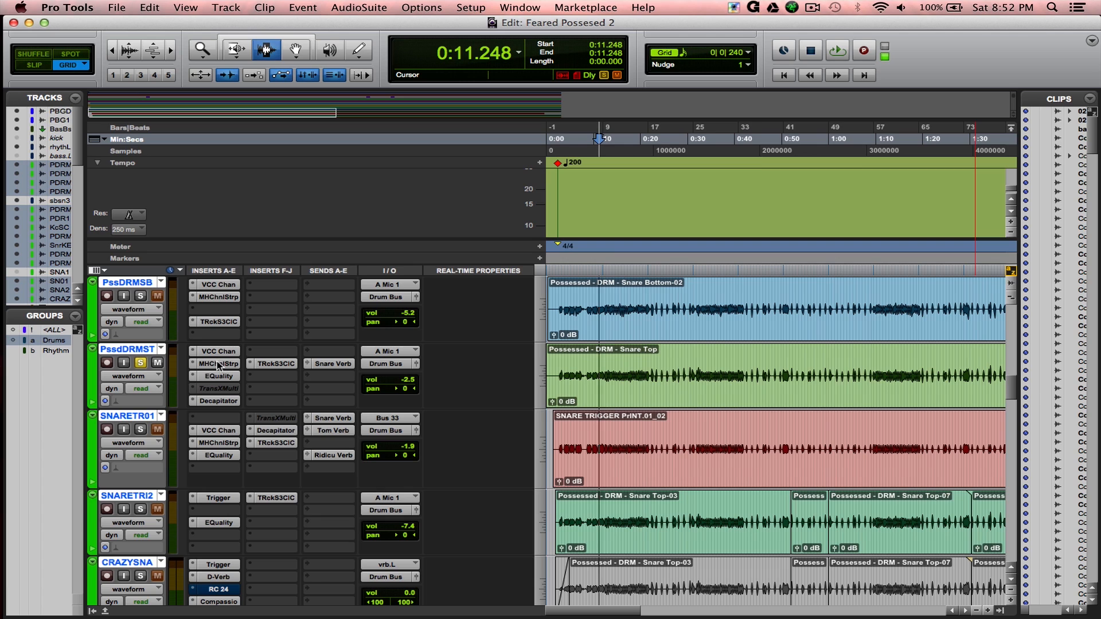
Step: Examine the gate sidechain and compressor in PssdDRMST's MH ChannelStrip, and open the track's EQuality insert
left_click(219, 365)
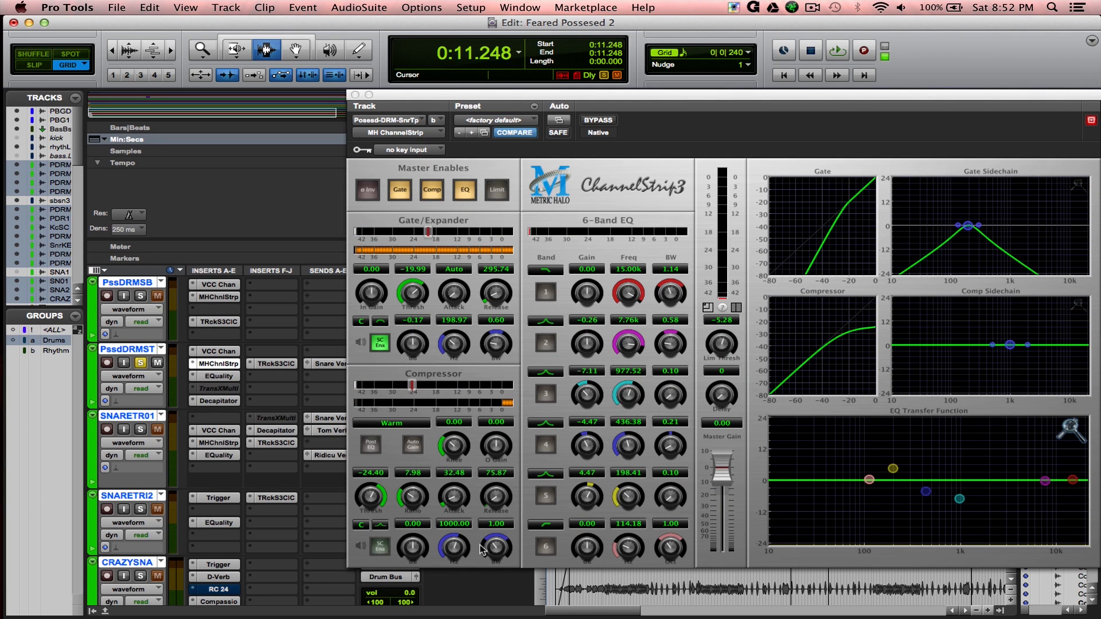
left_click(969, 231)
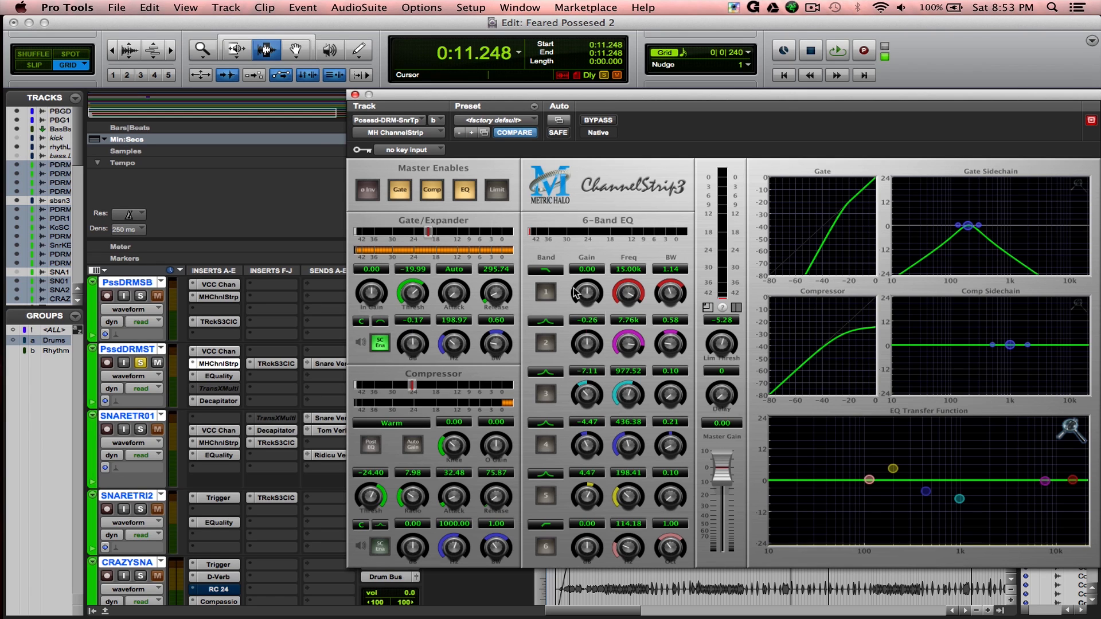
left_click(213, 377)
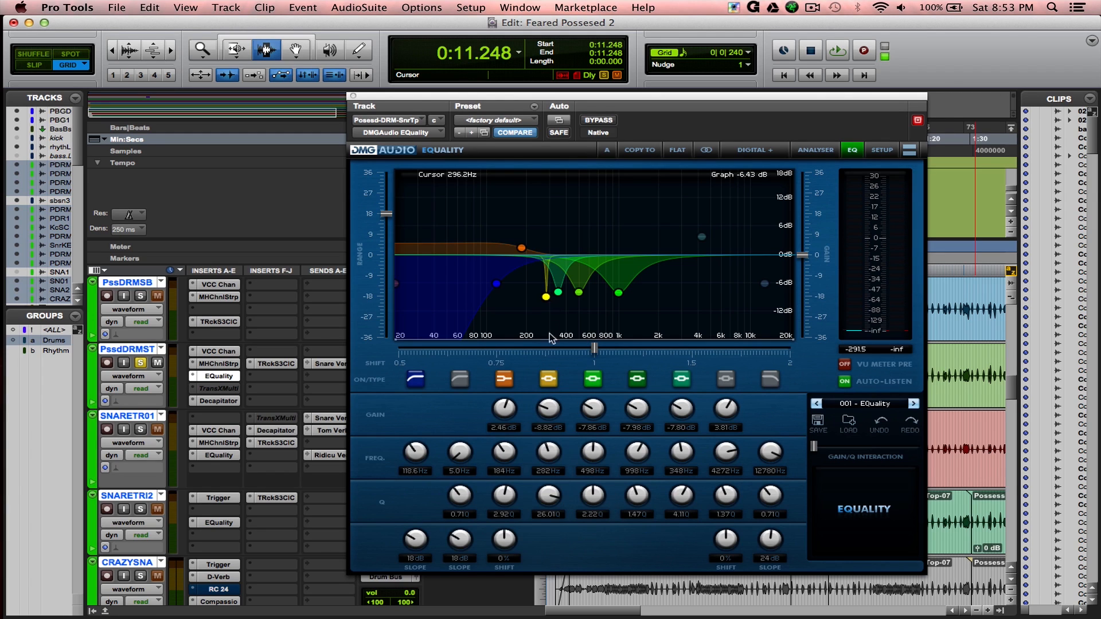
Step: Audition the snare top with EQuality's narrow 282 Hz cut switched off and on, and save the session
key("space")
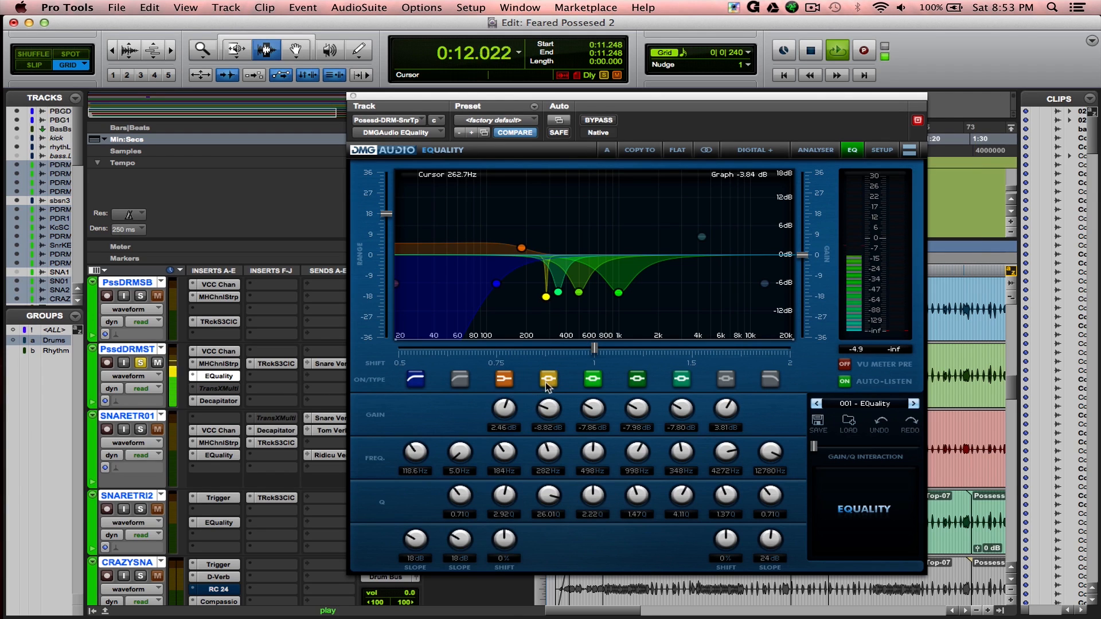
left_click(548, 380)
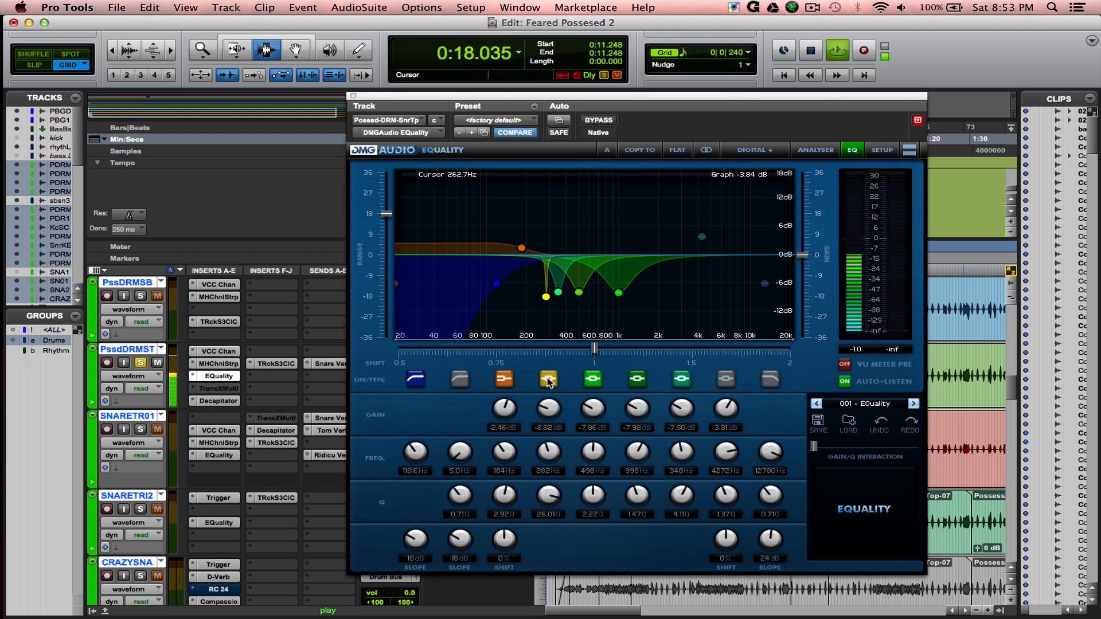
left_click(547, 380)
key("space")
key("super+s")
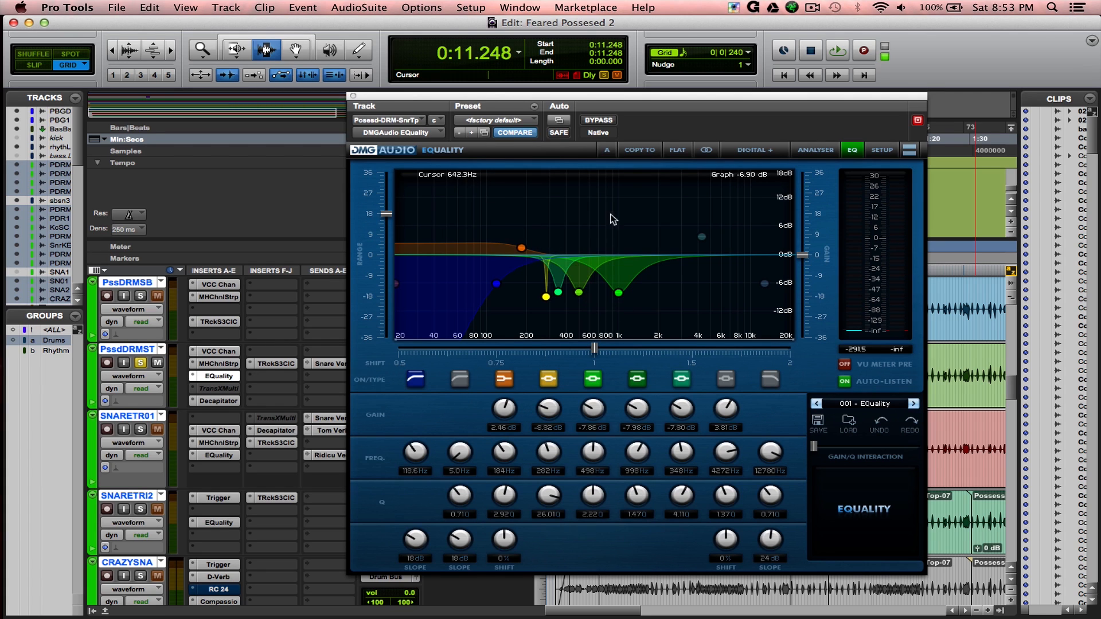
left_click(353, 96)
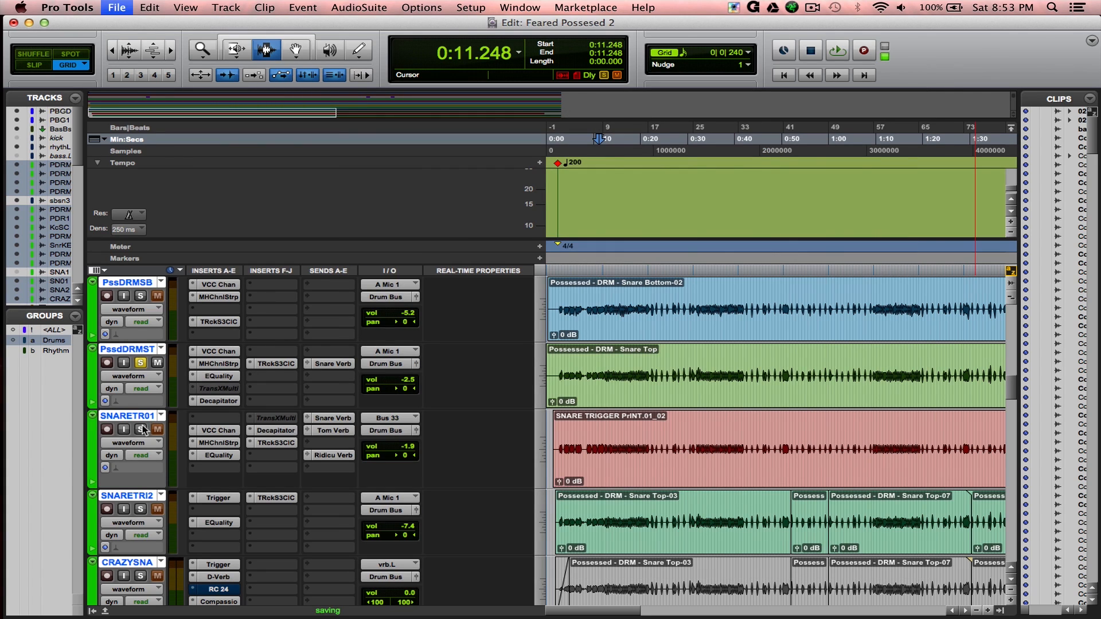
Step: Audition the snare top with its Decapitator bypassed and re-enabled to compare the saturation
left_click(208, 403)
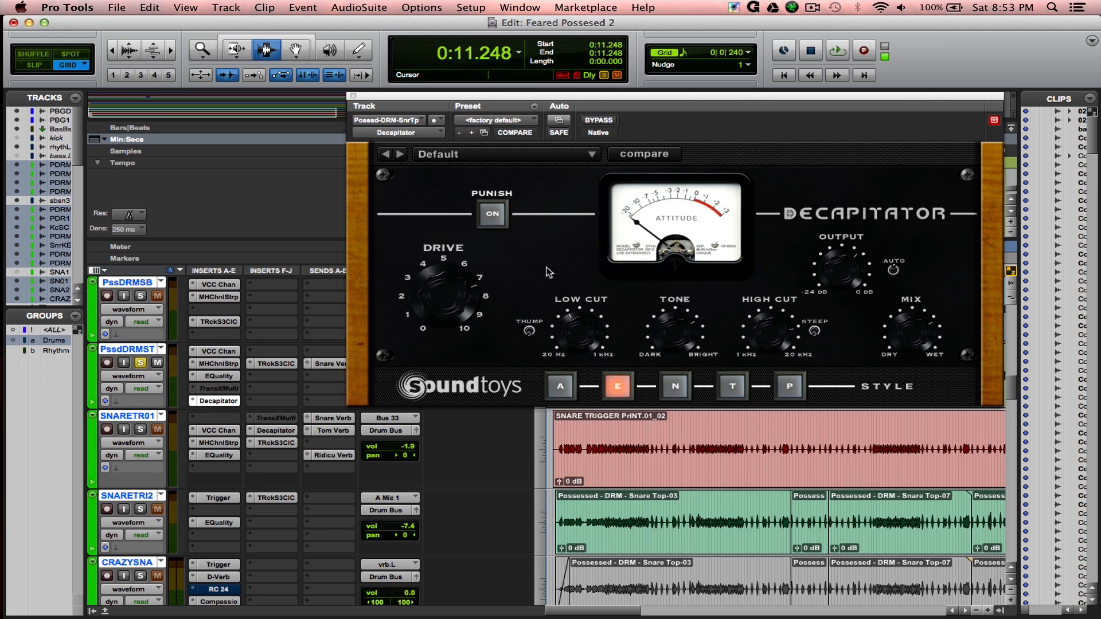
left_click(219, 401)
left_click(218, 401)
key("space")
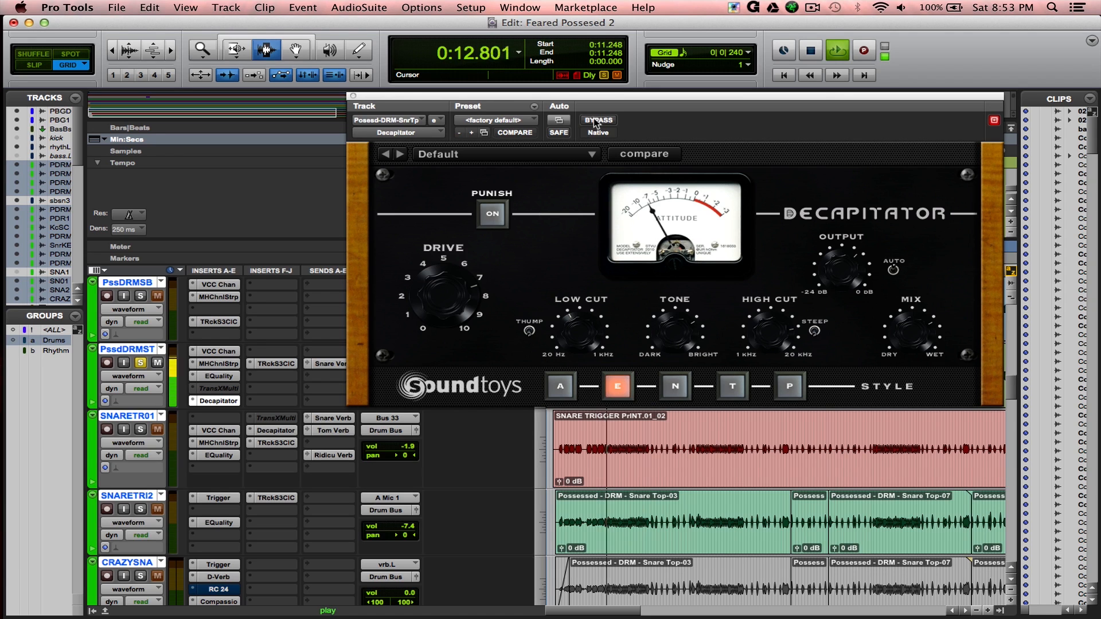
left_click(593, 118)
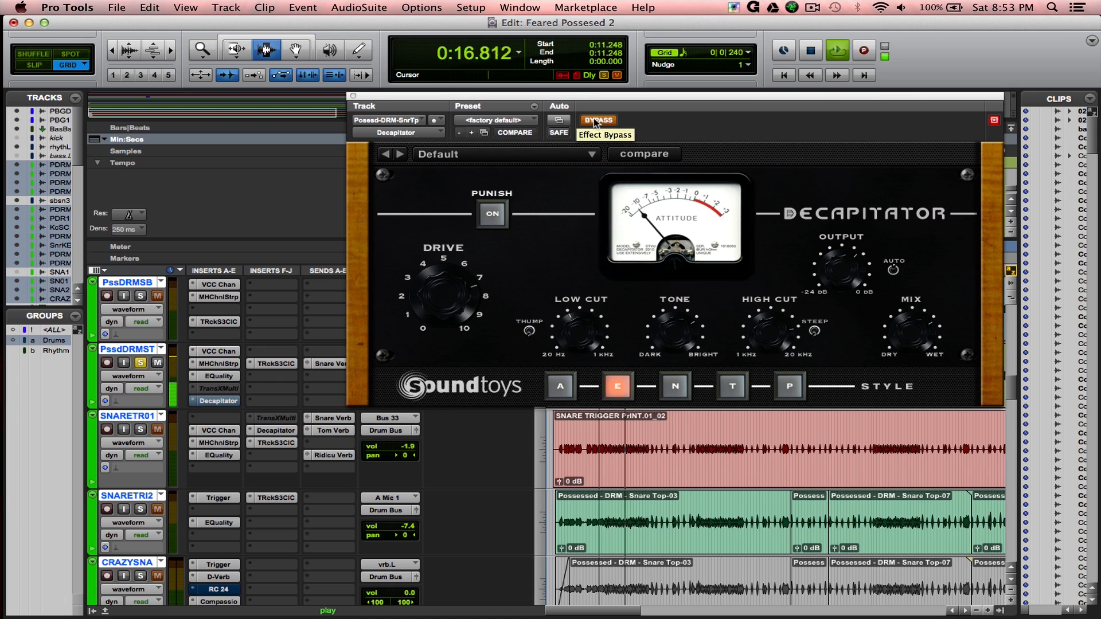
left_click(593, 119)
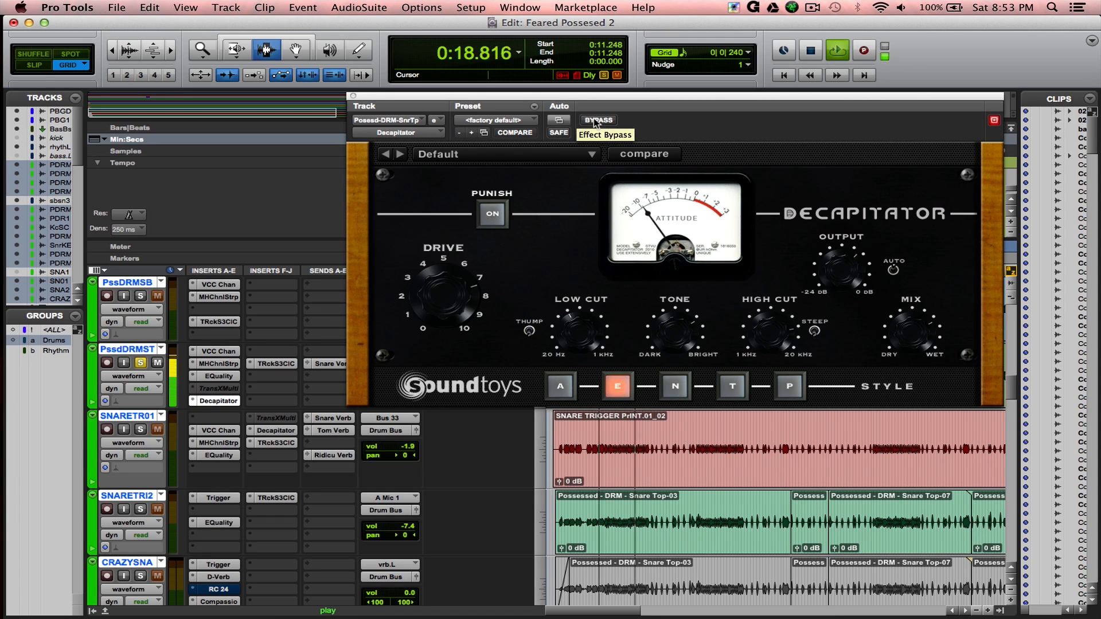
key("space")
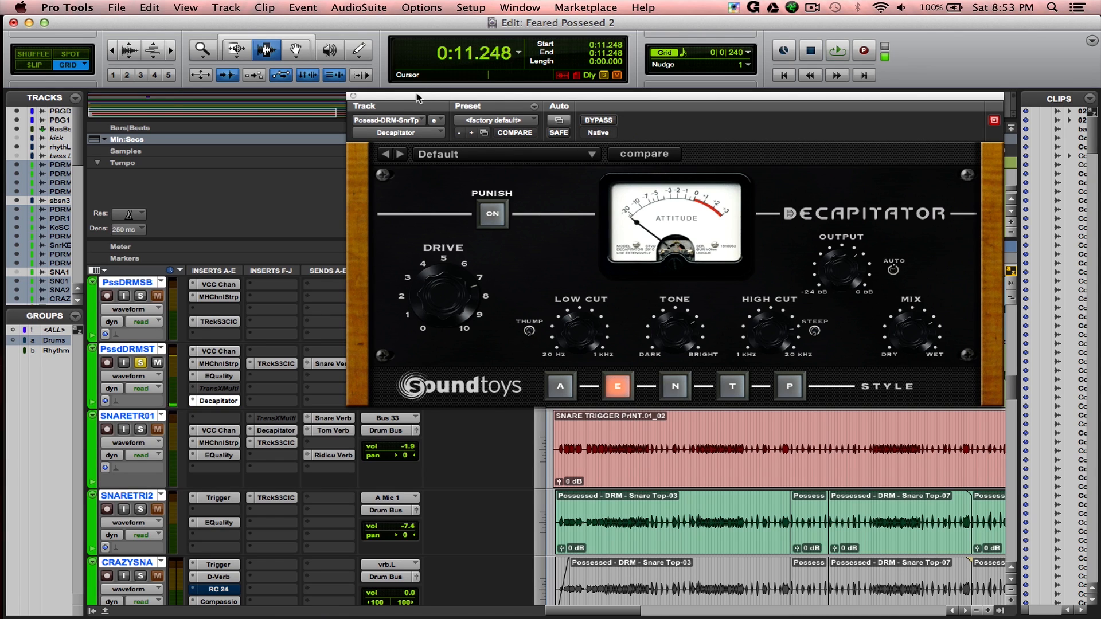
left_click(354, 96)
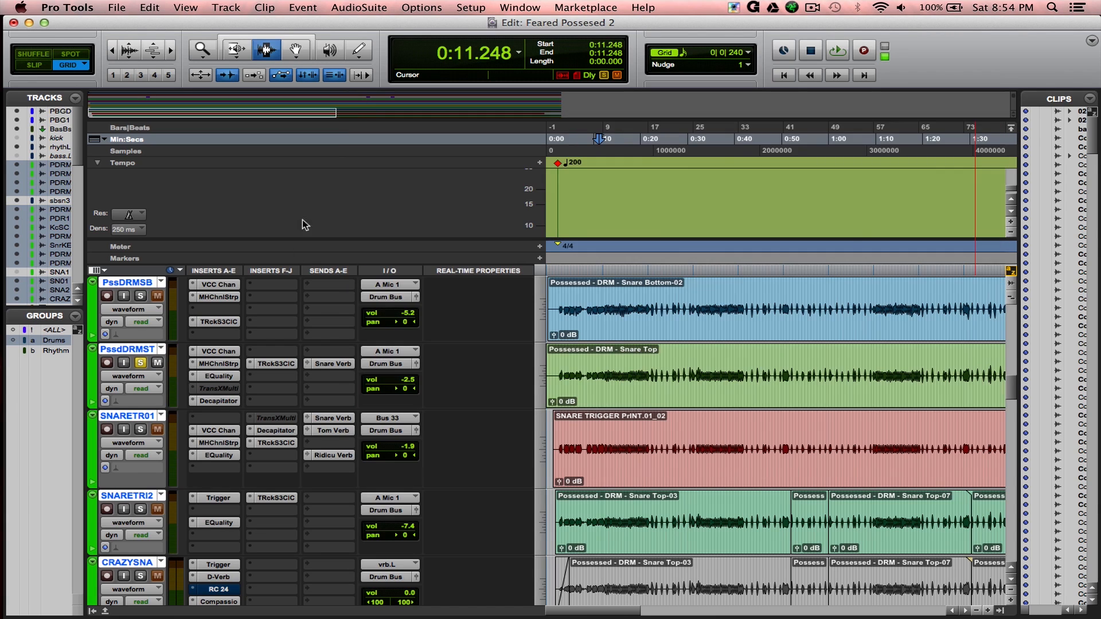
Step: Audition the snare top through PssdDRMST's T-RackS soft clipper, watching its gain reduction and saturation
left_click(275, 363)
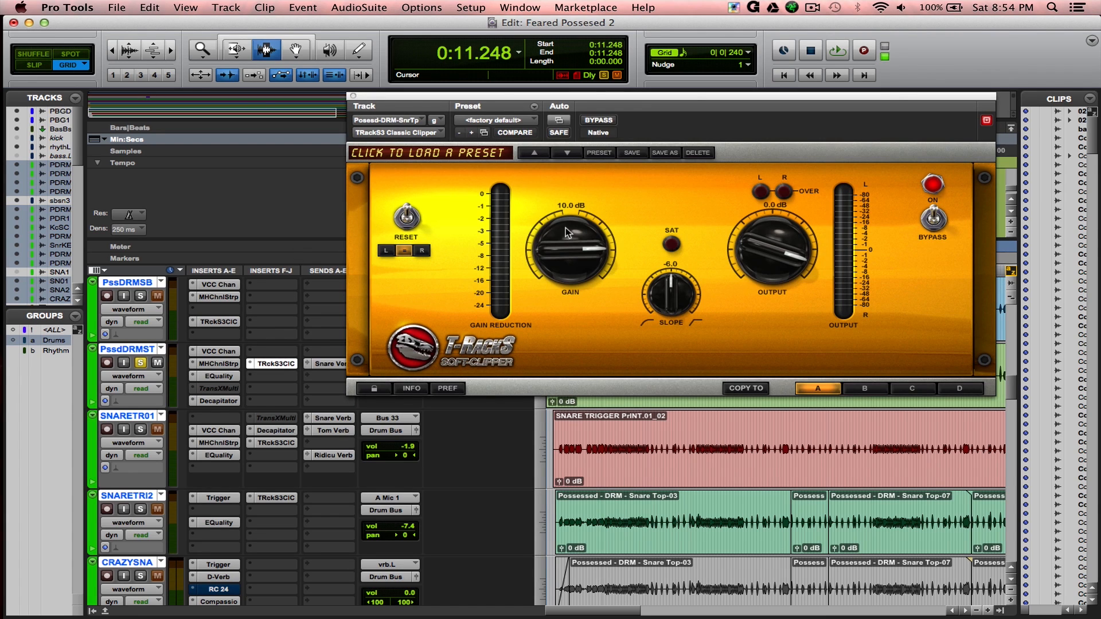
key("space")
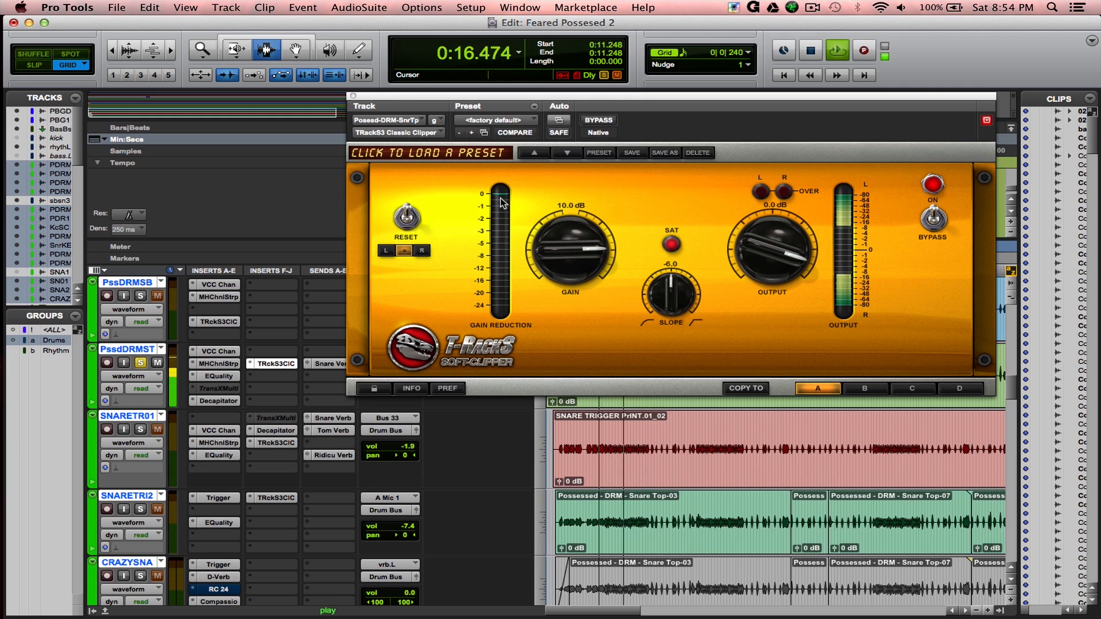
key("space")
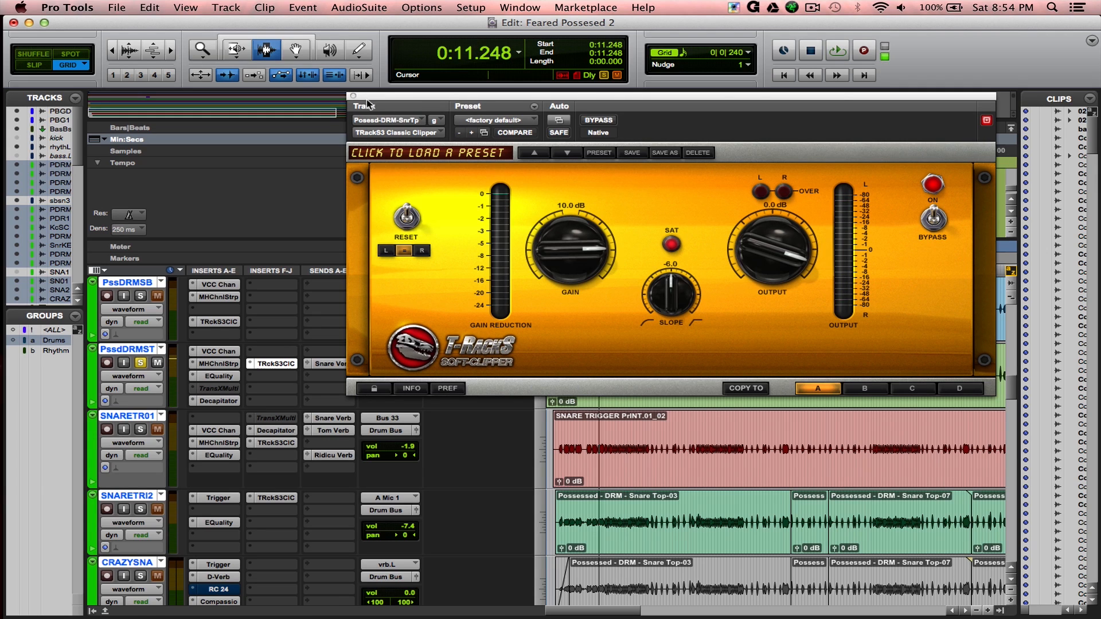
left_click(353, 97)
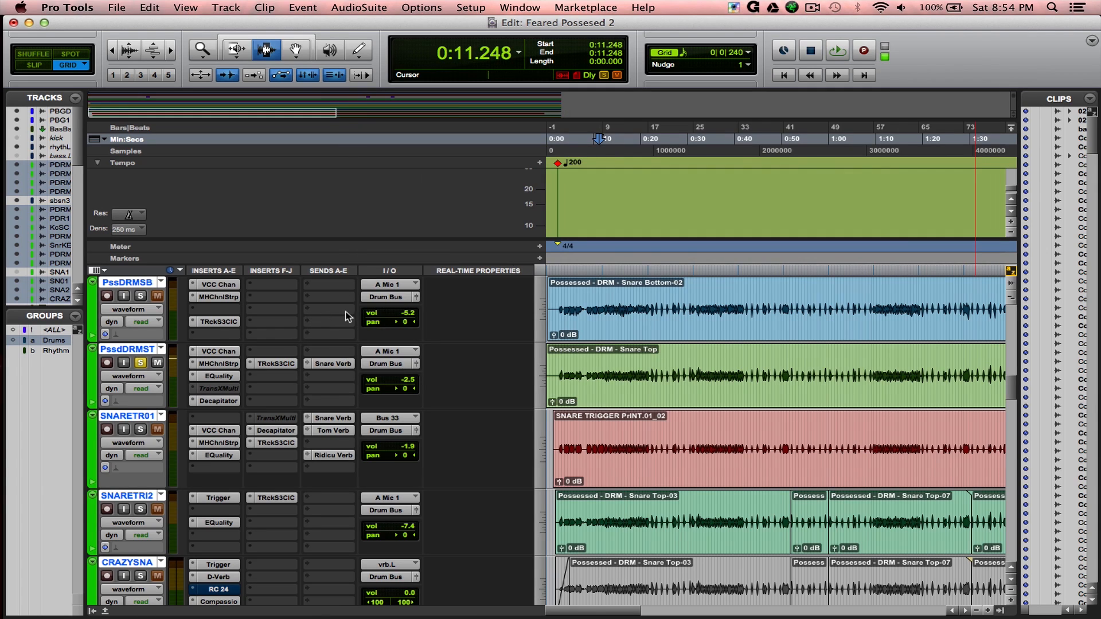
Step: Solo the snare trigger track SNARETR01 in place of PssdDRMST, save the session and audition it
left_click(139, 362)
left_click(140, 429)
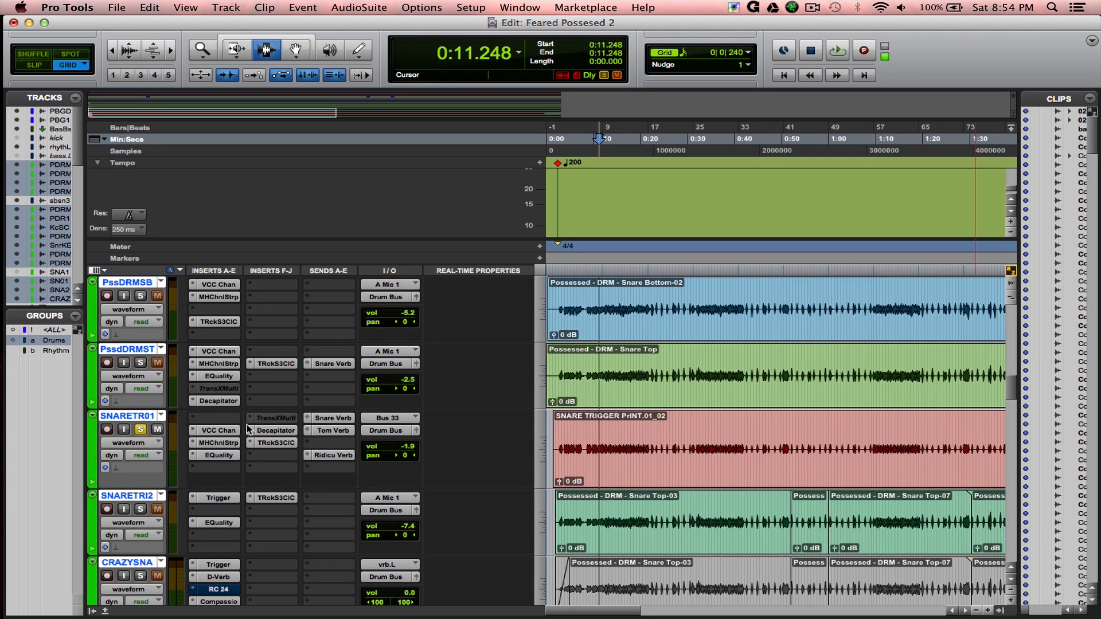
scroll(248, 429, "down", 2)
key("super+s")
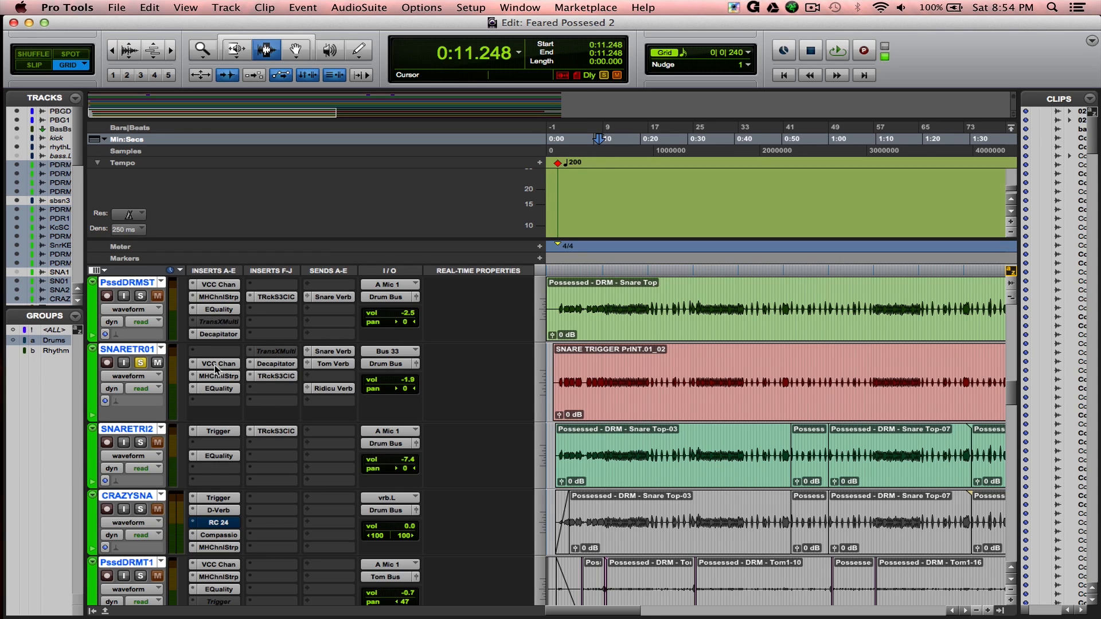
key("space")
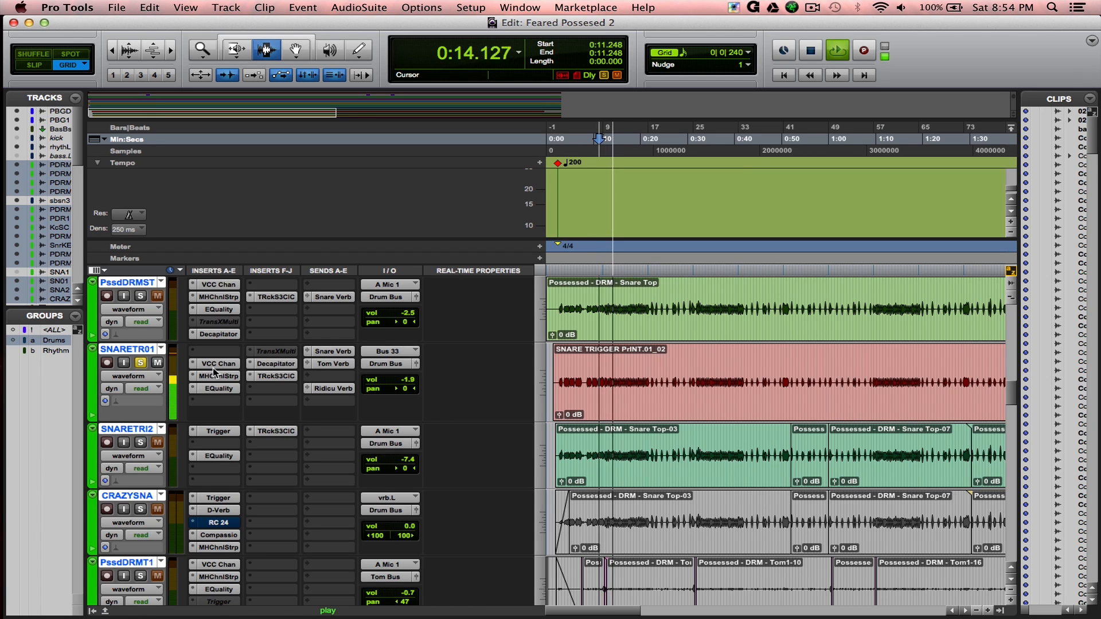
key("space")
Step: Audition SNARETR01 with its MH ChannelStrip in view, and examine the curve in its EQuality insert
left_click(218, 364)
left_click(212, 377)
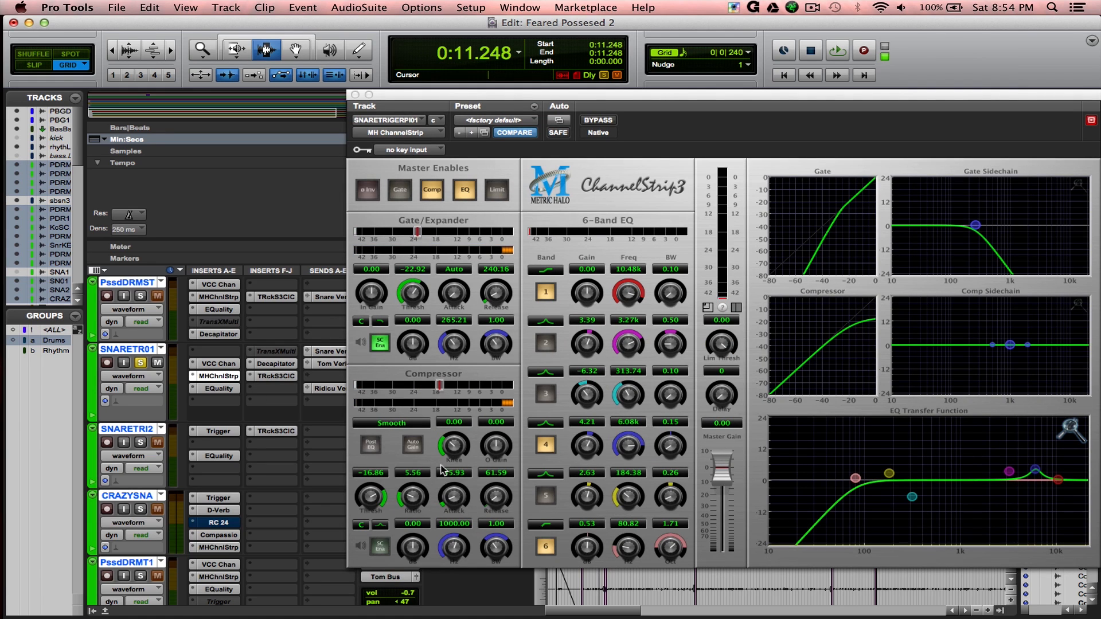
key("space")
key("space")
left_click(355, 94)
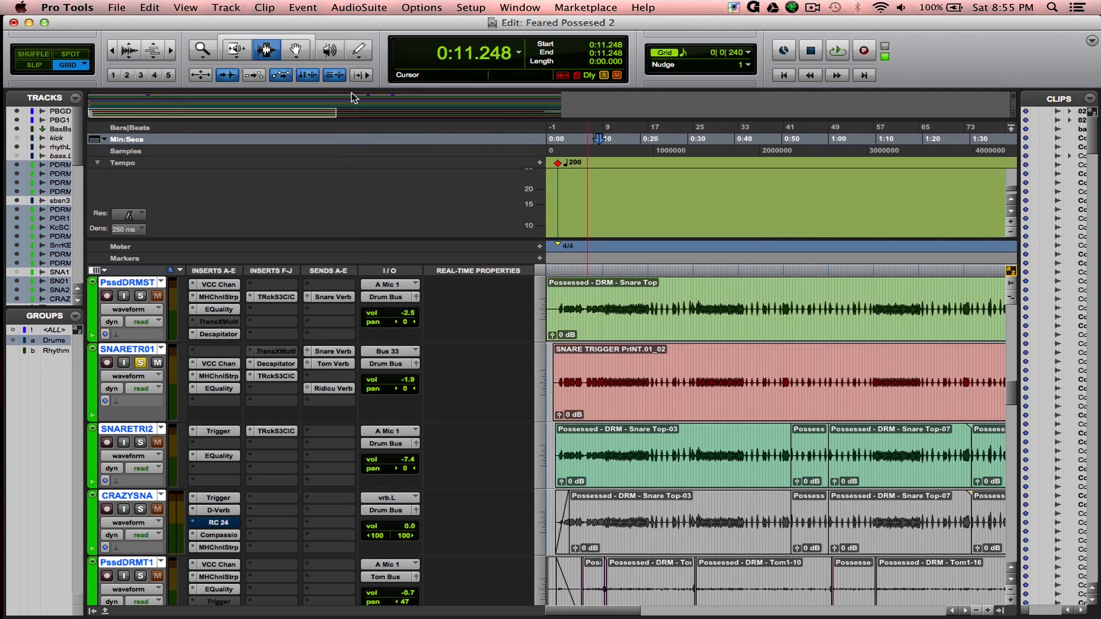
left_click(216, 389)
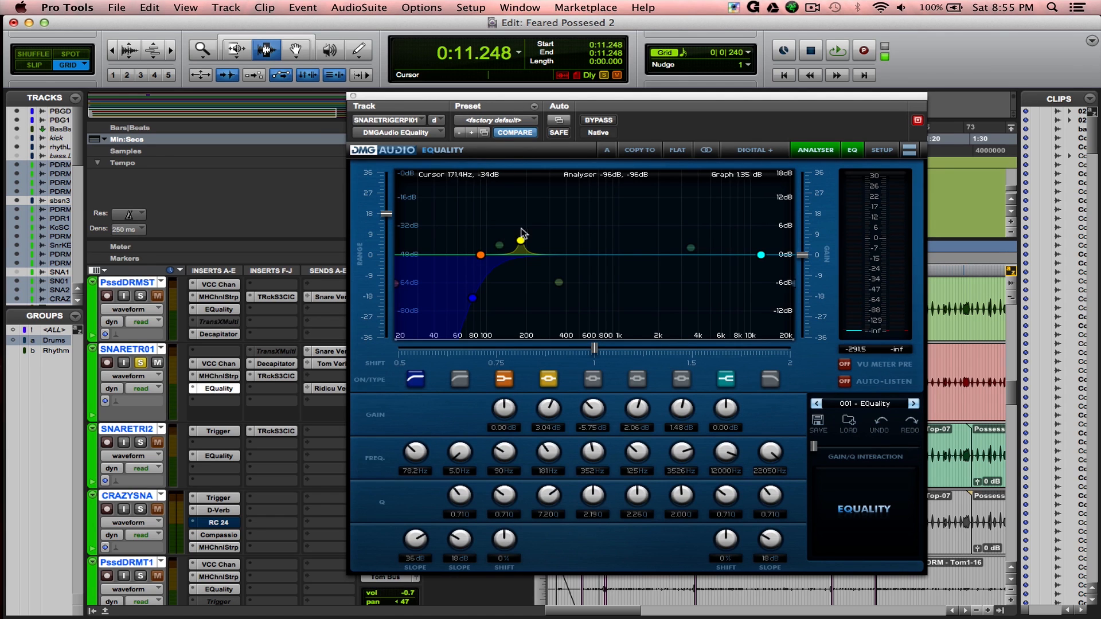
left_click(229, 391)
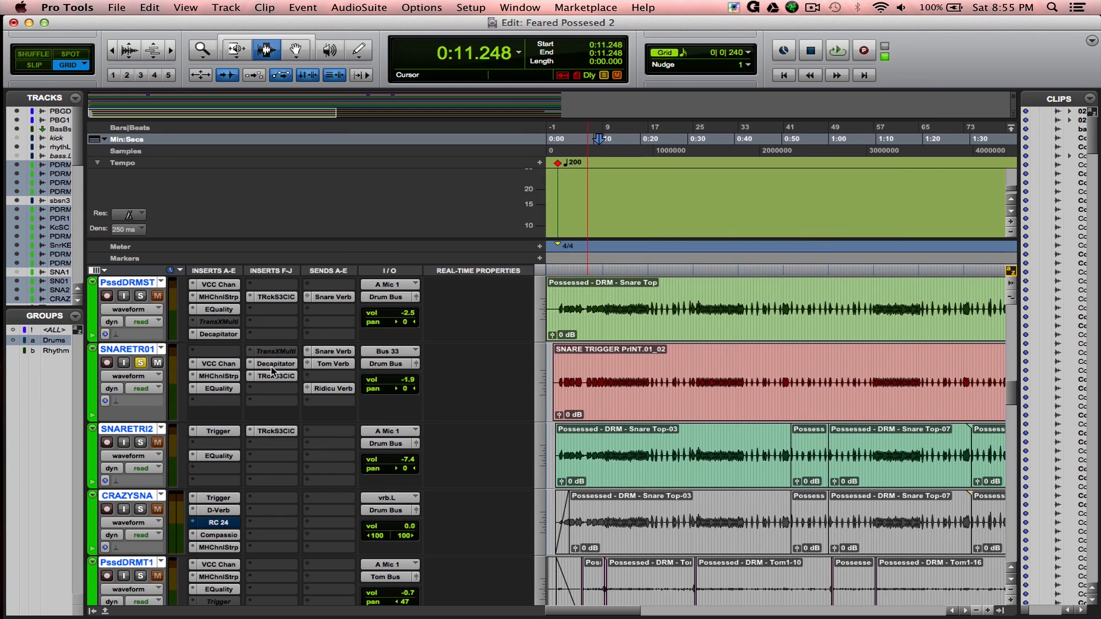
Step: Audition SNARETR01 with its Decapitator bypassed and re-enabled to compare the saturation, and save the session
left_click(274, 365)
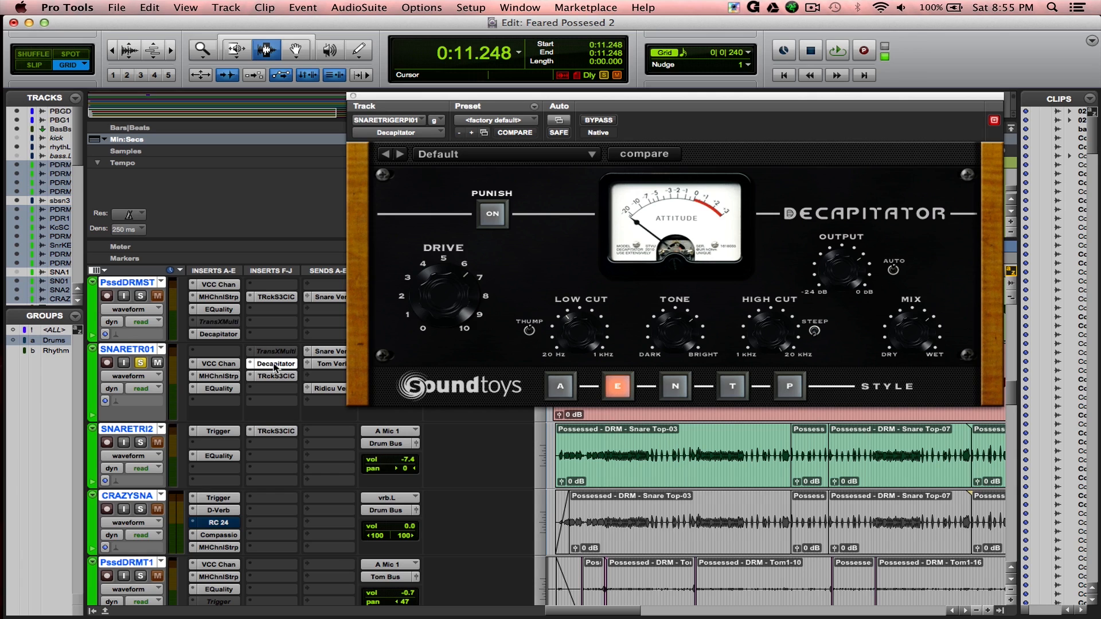
mouse_move(571, 329)
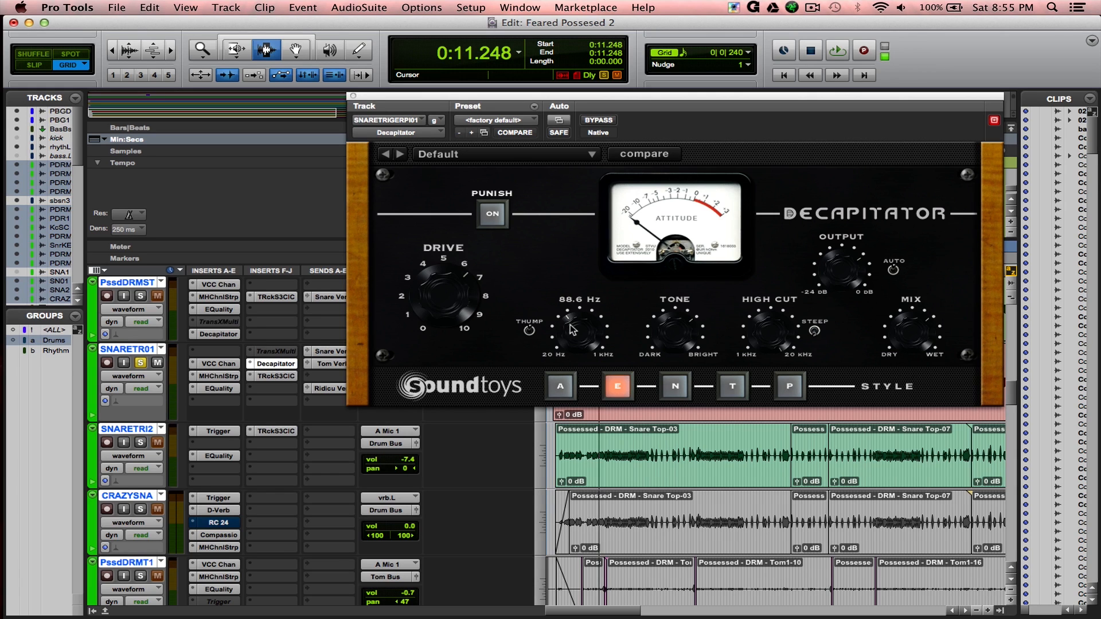
key("super+s")
key("space")
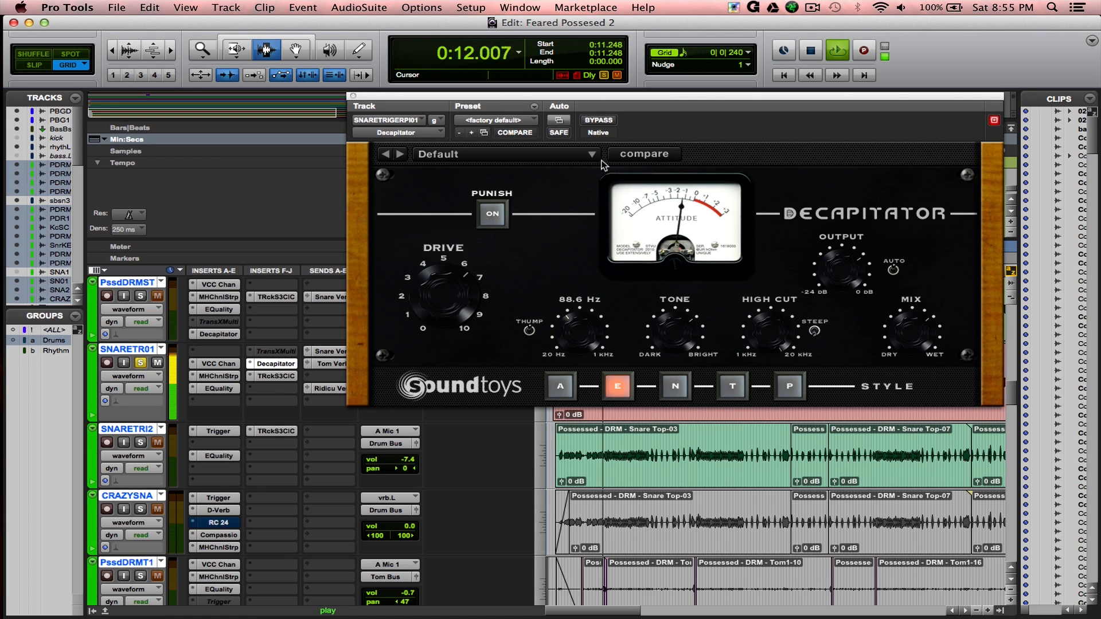
left_click(604, 123)
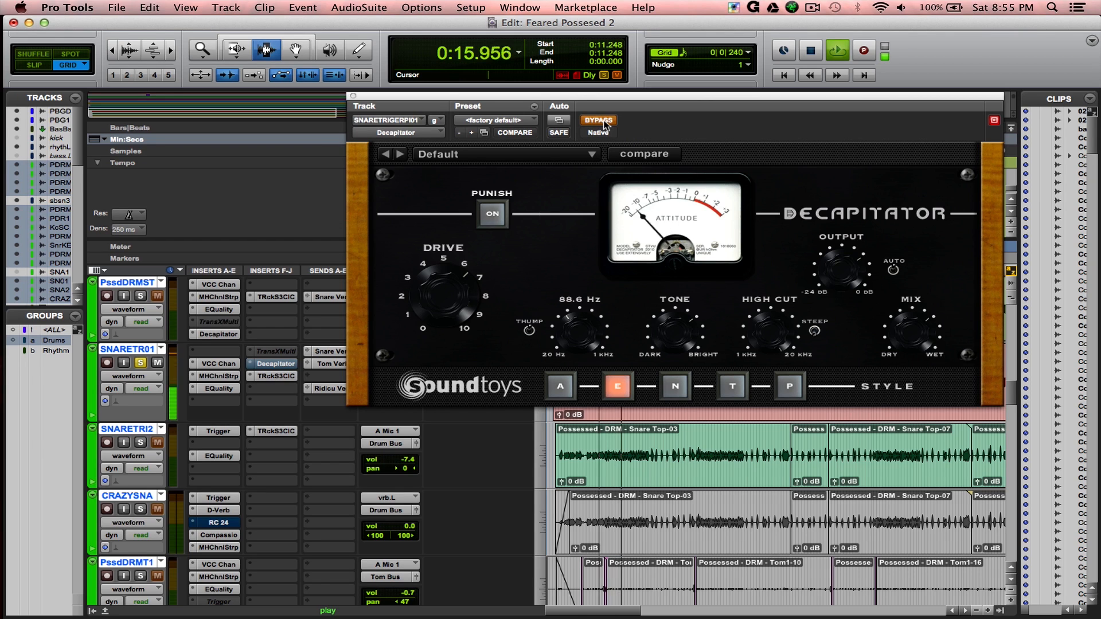
left_click(604, 123)
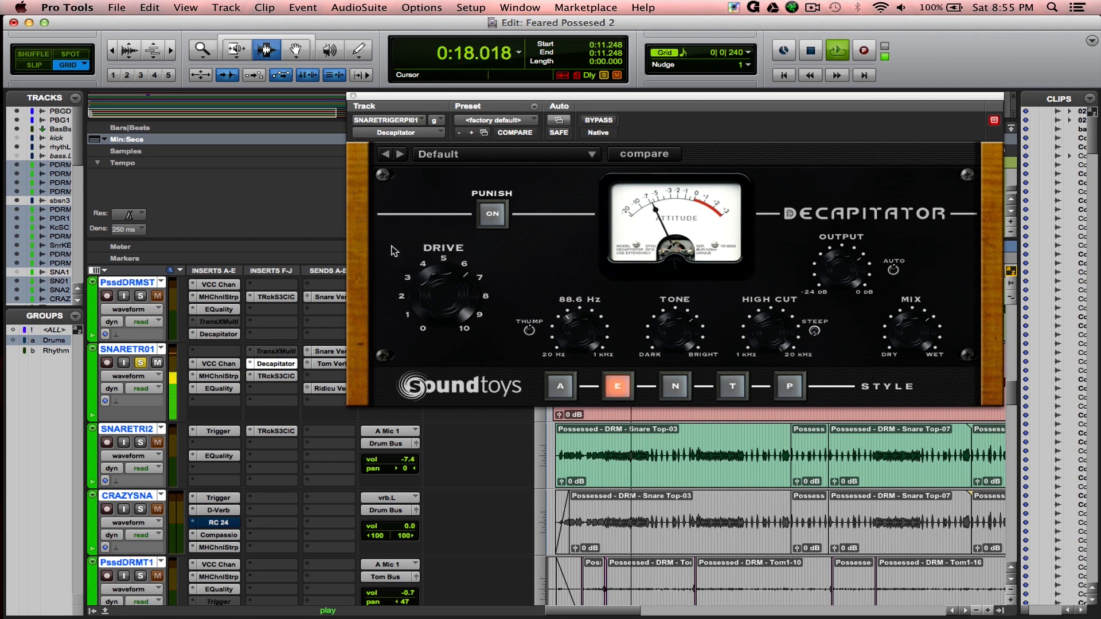
left_click(274, 366, "super")
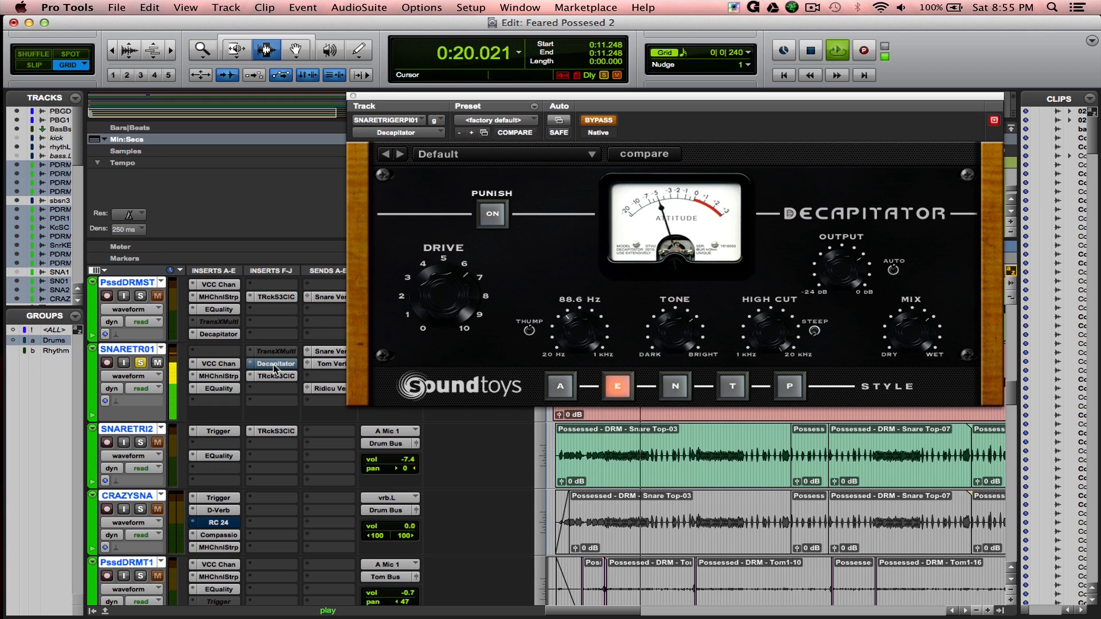
key("space")
left_click(274, 366, "super")
key("super+s")
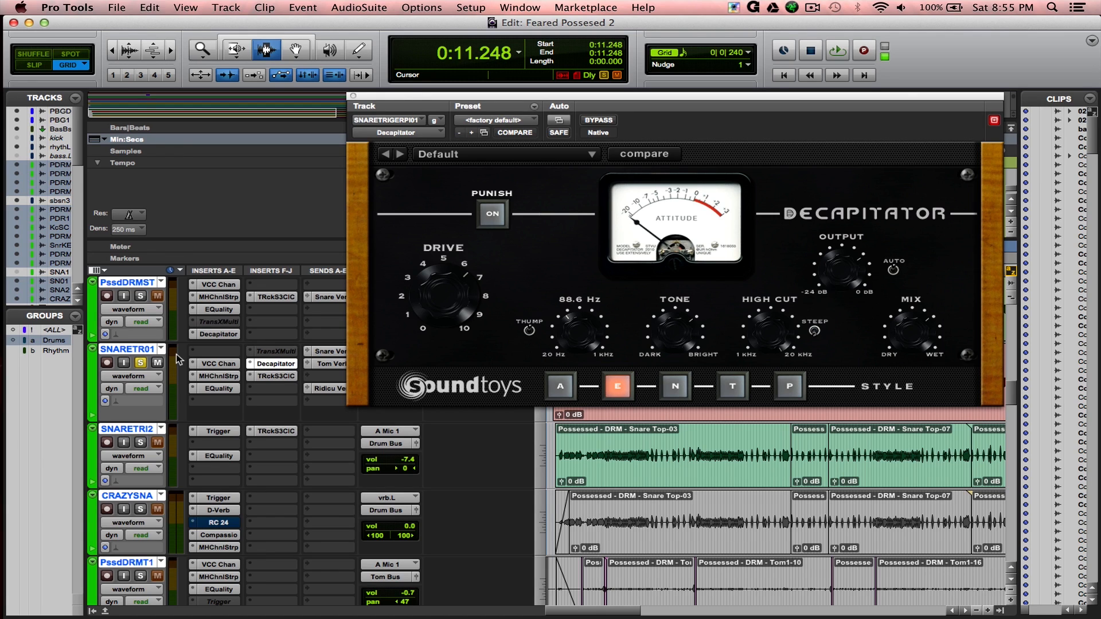
left_click(353, 98)
key("super+s")
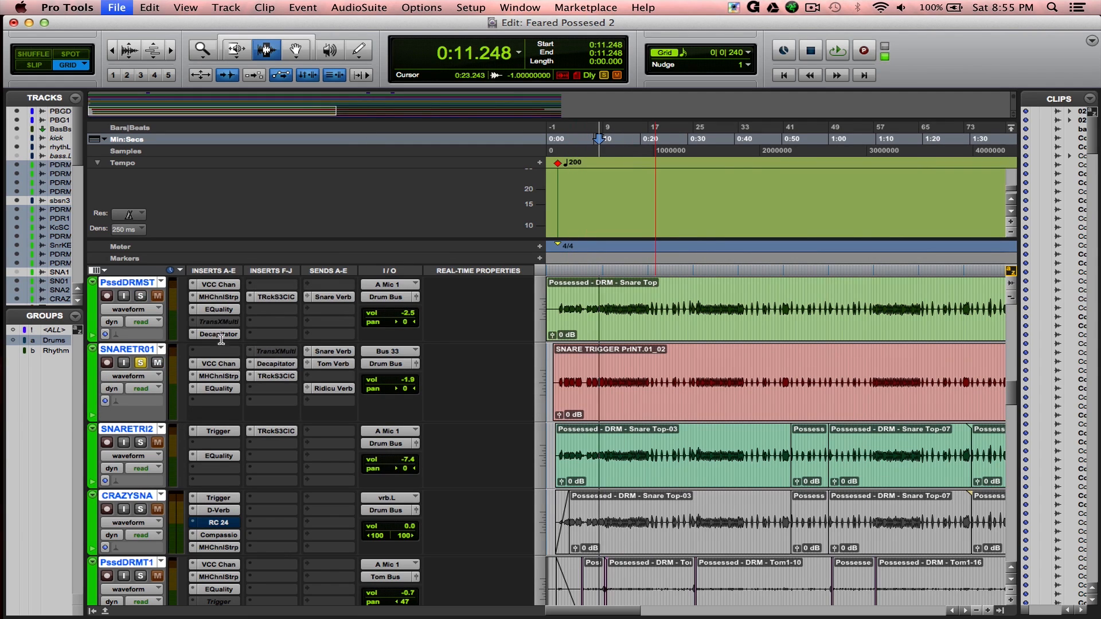
Step: Audition SNARETR01 through its T-RackS soft clipper, watching the saturation and output
left_click(262, 374)
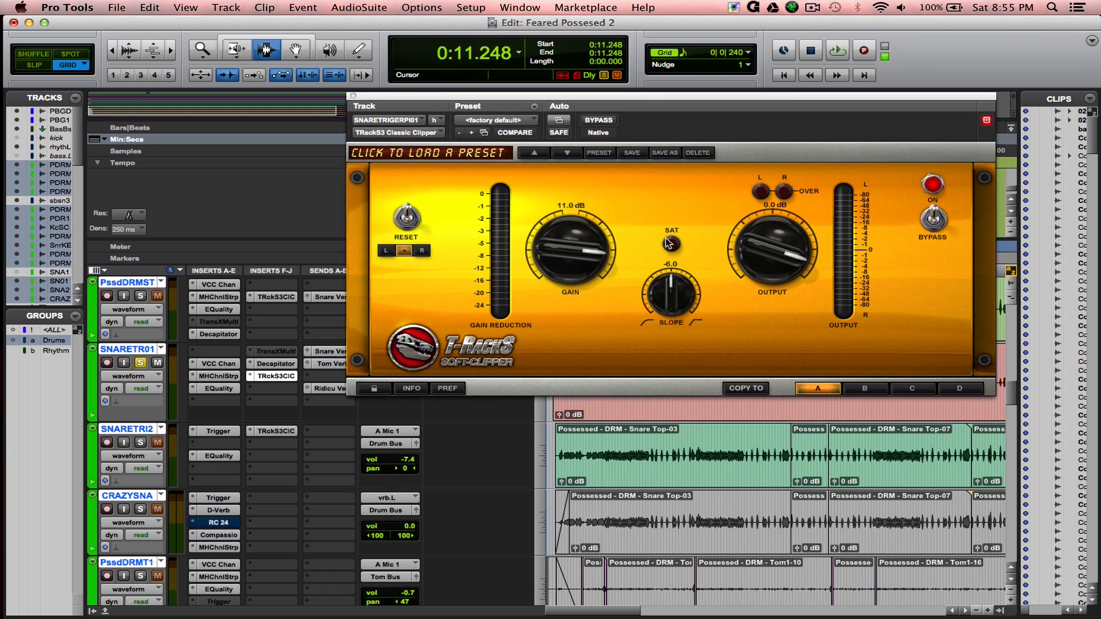
key("space")
key("space")
left_click(353, 96)
Step: Audition SNARETRI2 soloed in place of SNARETR01 with its Trigger plug-in in view, and examine its EQuality insert
left_click(140, 363)
left_click(140, 442)
left_click(218, 431)
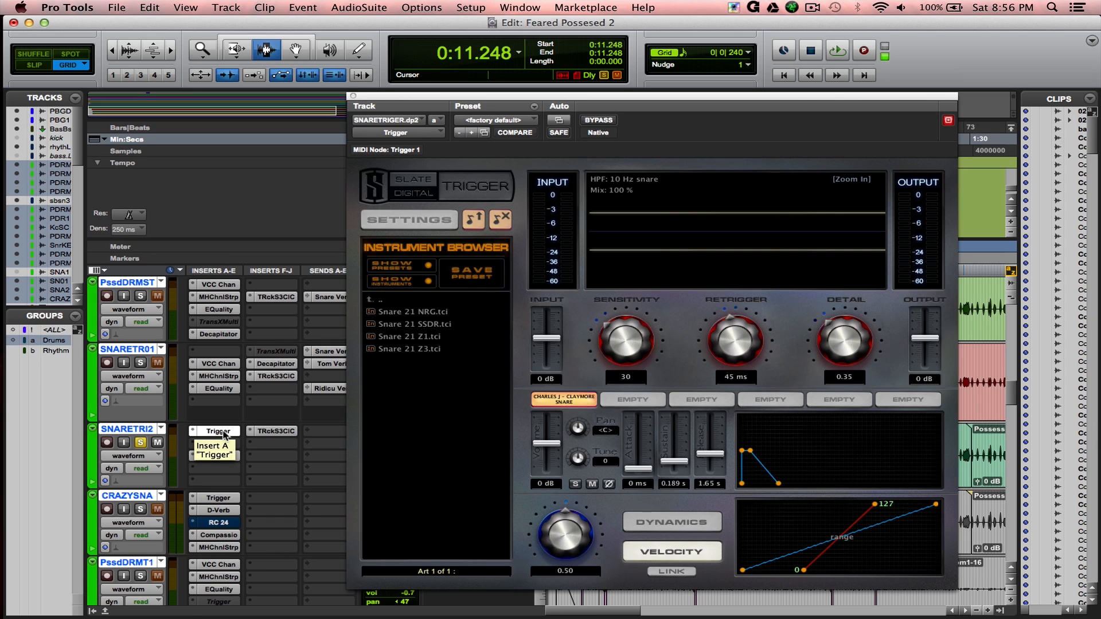
key("space")
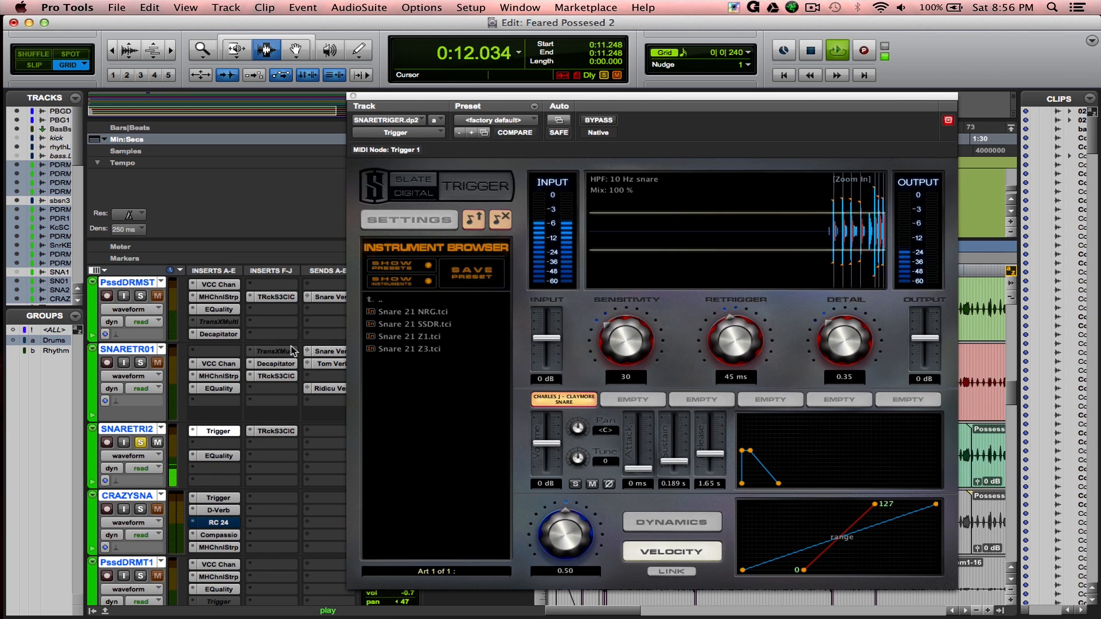
left_click_drag(367, 98, 292, 62)
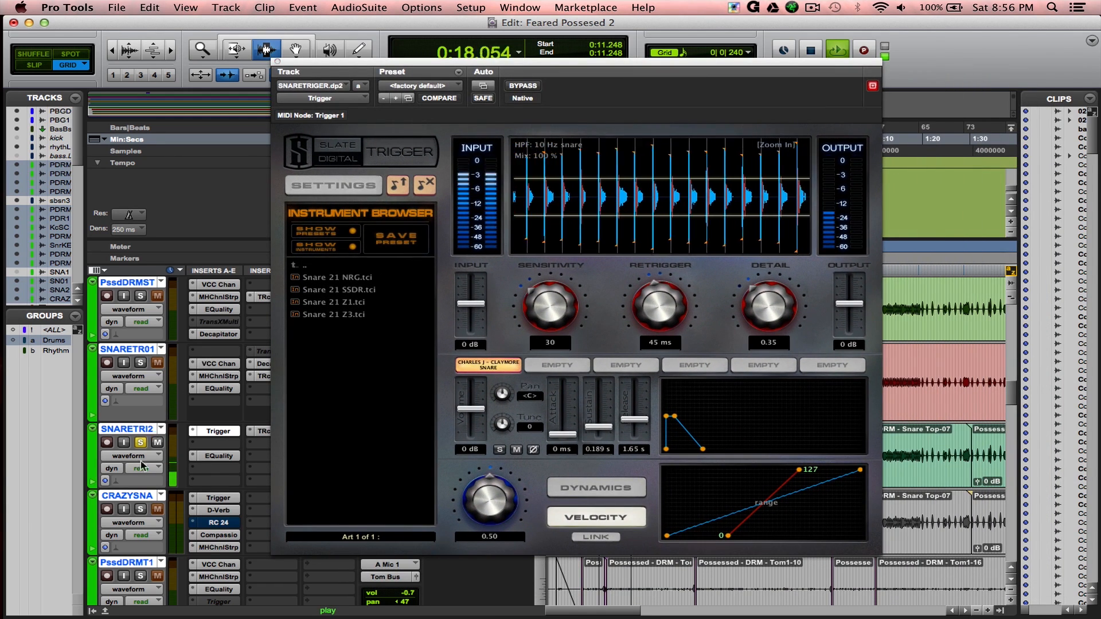
key("space")
left_click(219, 456)
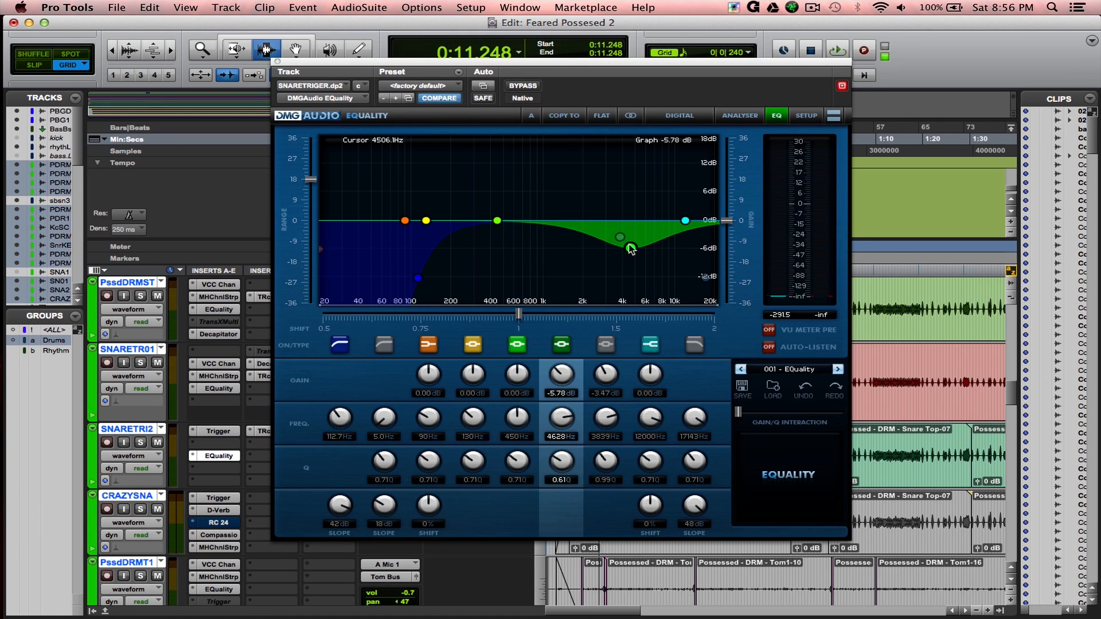
left_click(277, 62)
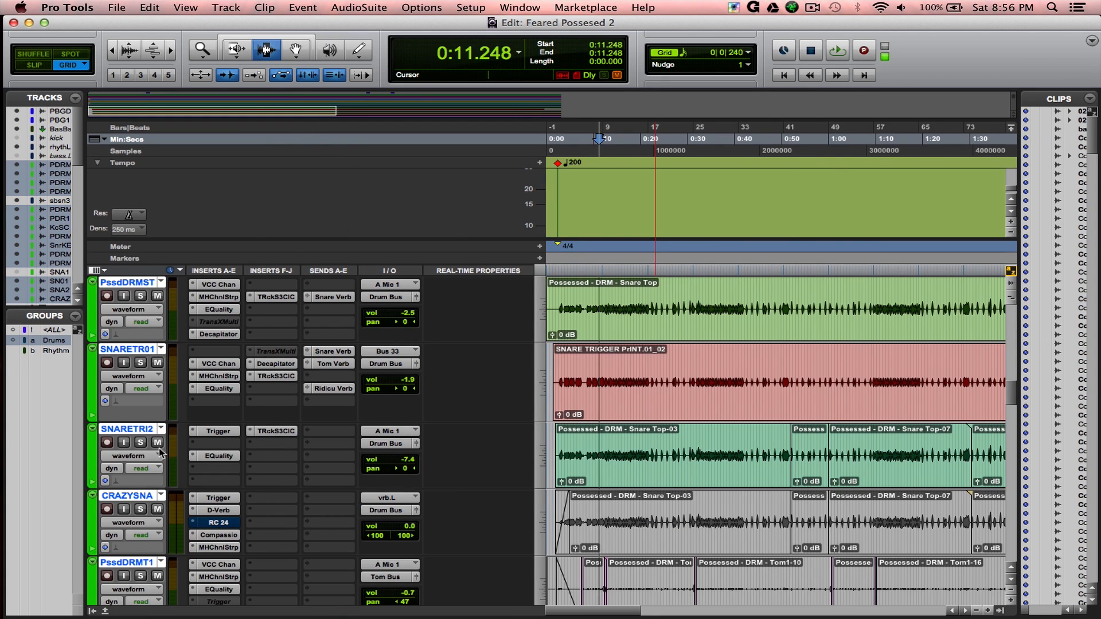
Step: Suspend the track groups, select only CRAZYSNA's clip spanning 1:49.371 to 2:08.375, and save the session
scroll(166, 450, "down", 3)
scroll(662, 445, "right", 3)
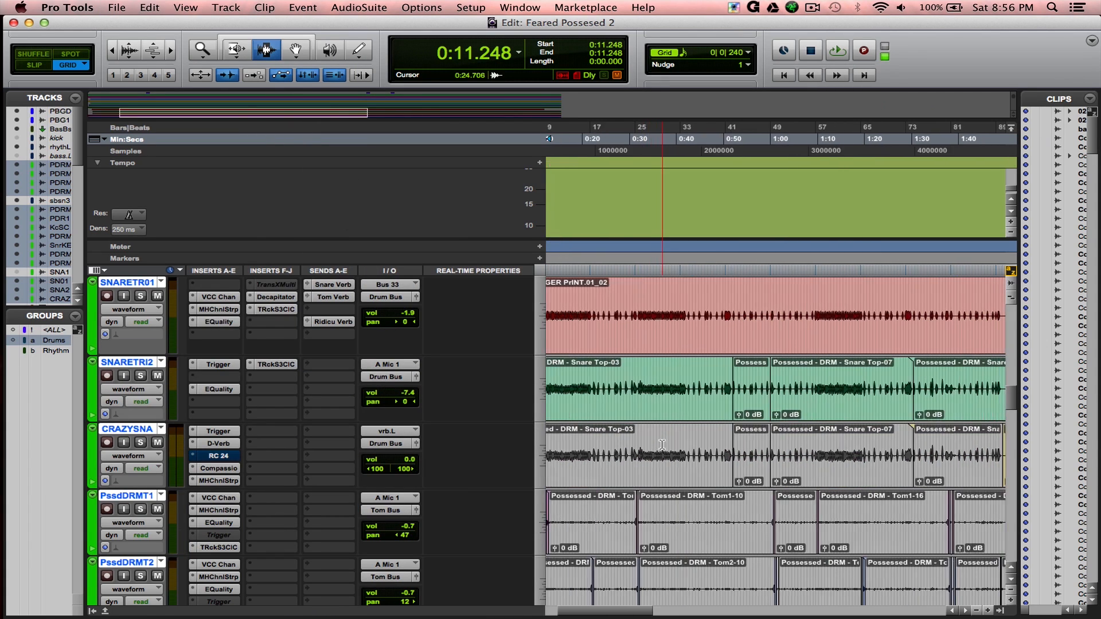
scroll(662, 444, "right", 10)
double_click(782, 443)
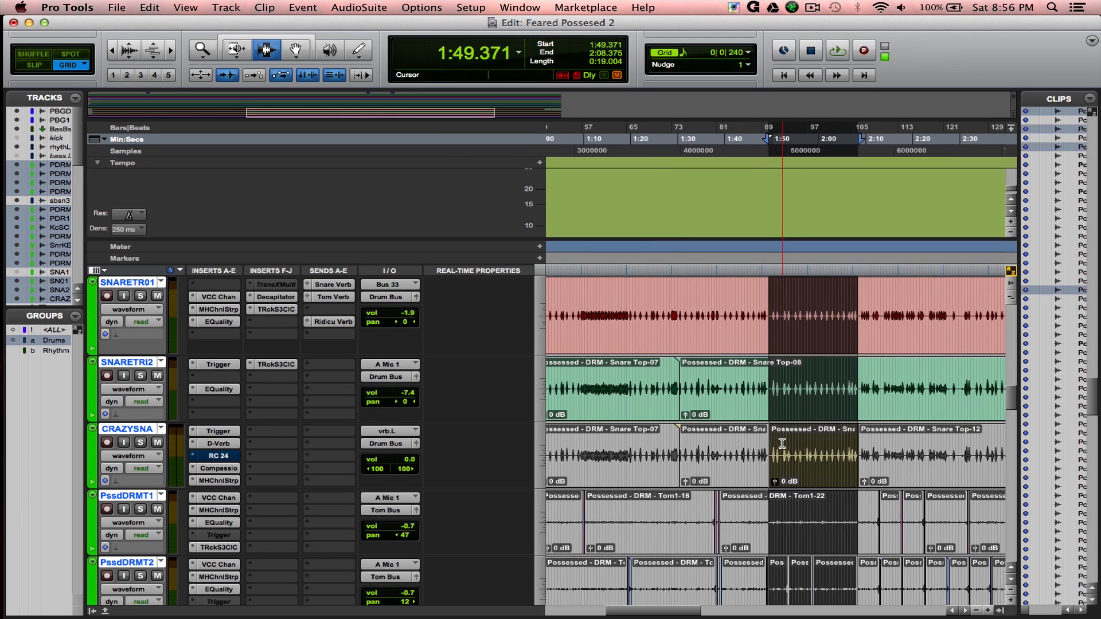
left_click(789, 445)
key("super+shift+g")
double_click(792, 447)
key("super+s")
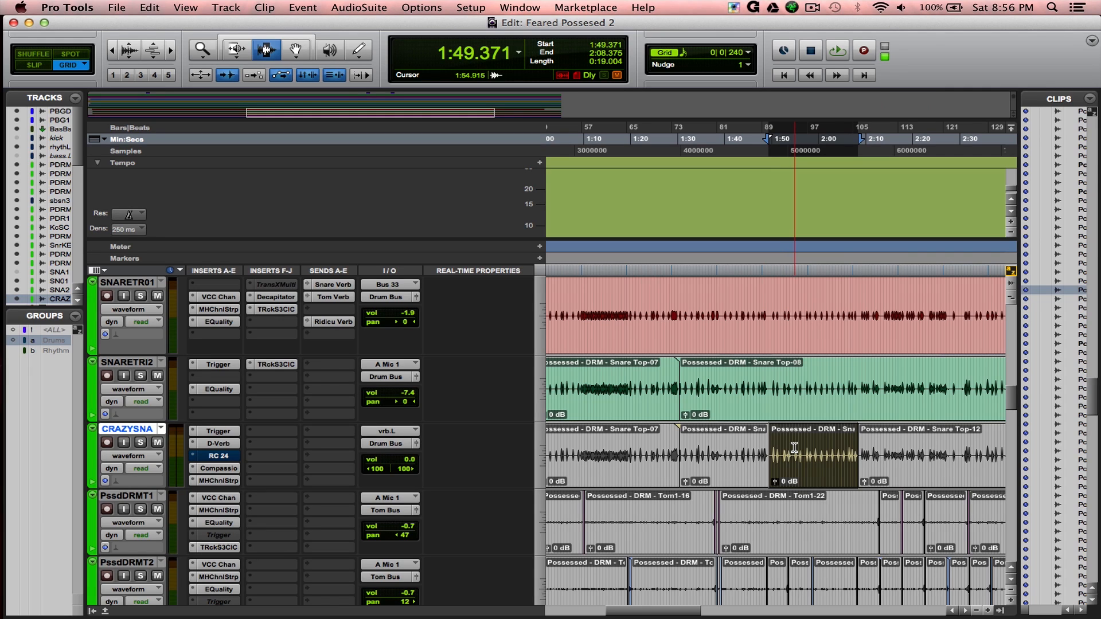
Step: Examine the settings of CRAZYSNA's Trigger, D-Verb, Compassion and MH ChannelStrip inserts one after another
left_click(218, 431)
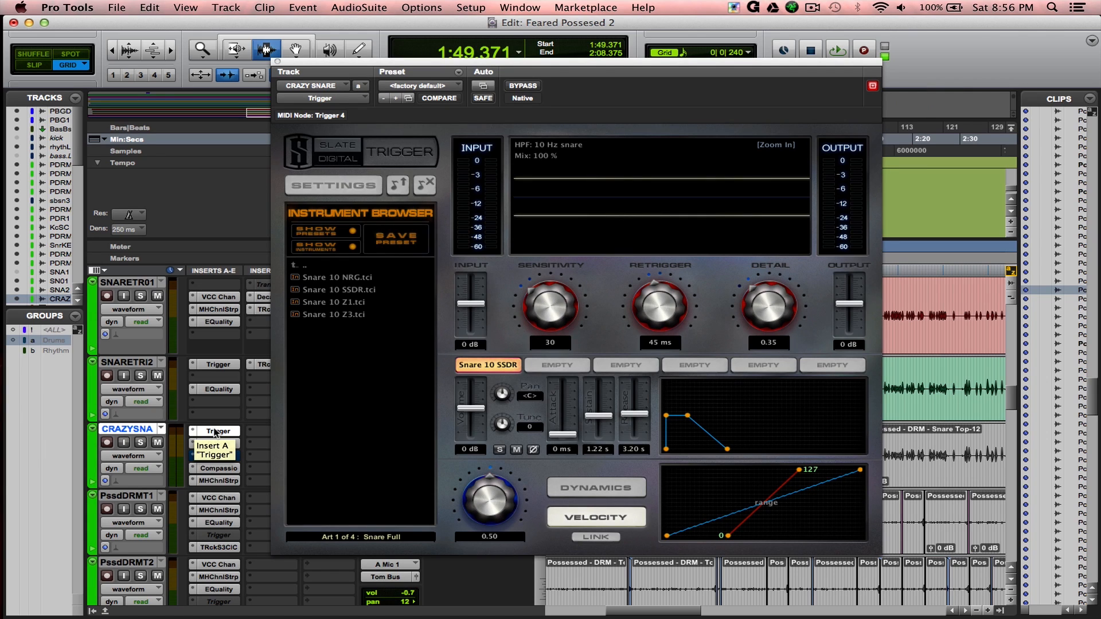
left_click(217, 431)
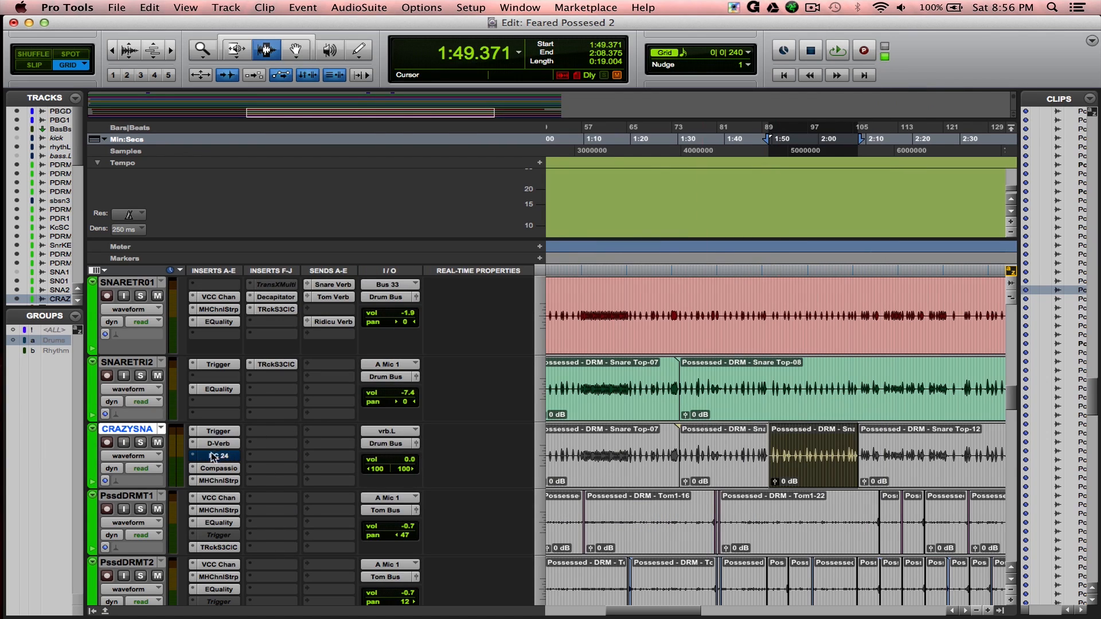
left_click(225, 445)
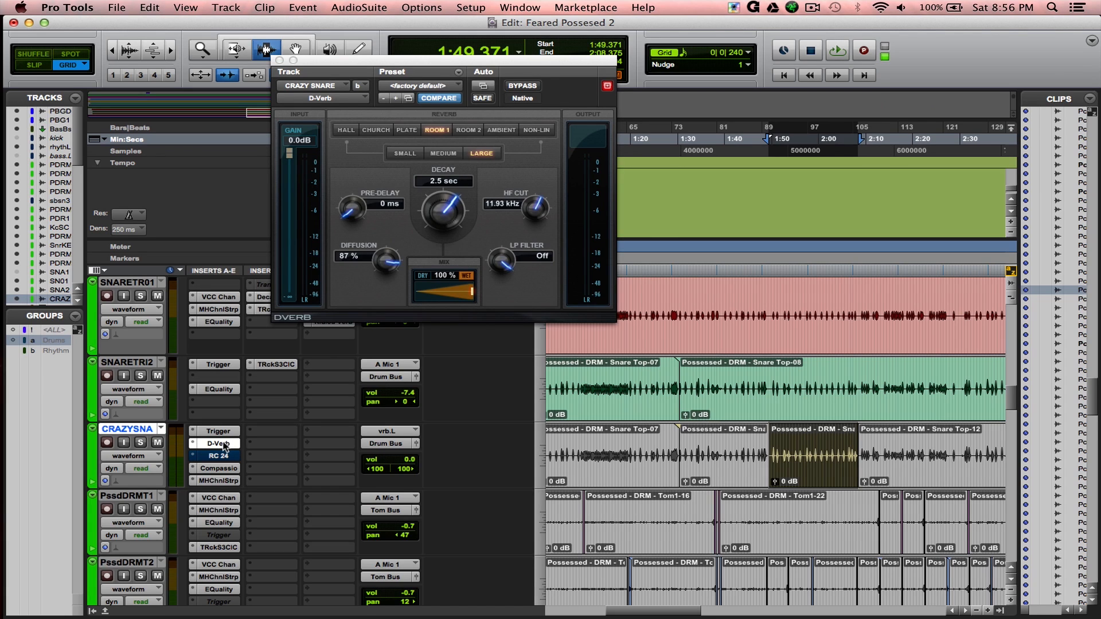
left_click(224, 445)
left_click(221, 469)
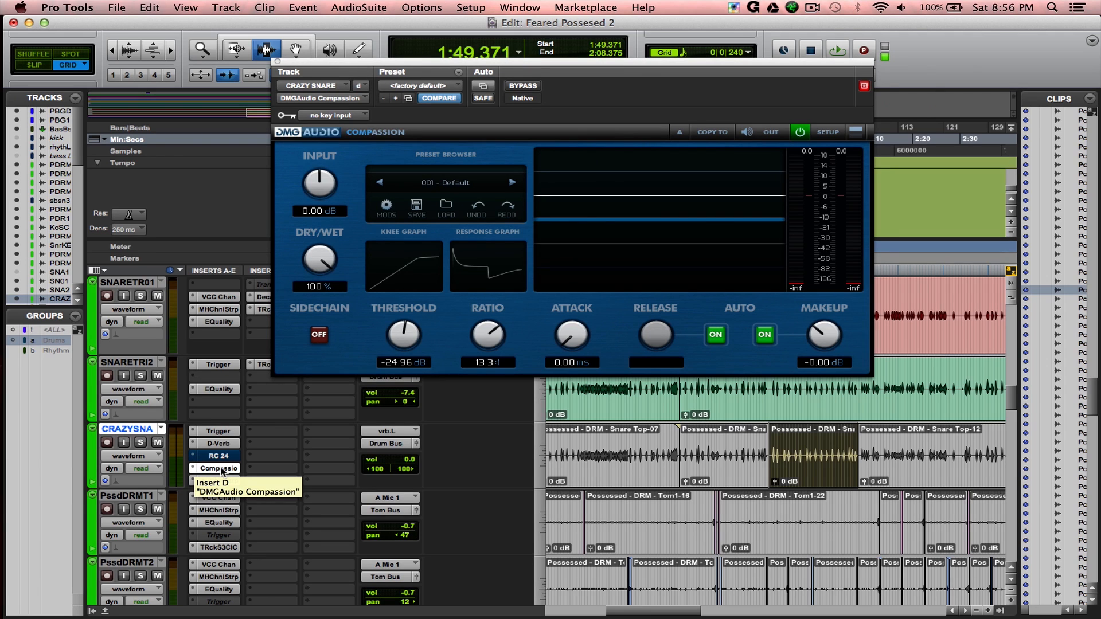
left_click(222, 469)
left_click(222, 481)
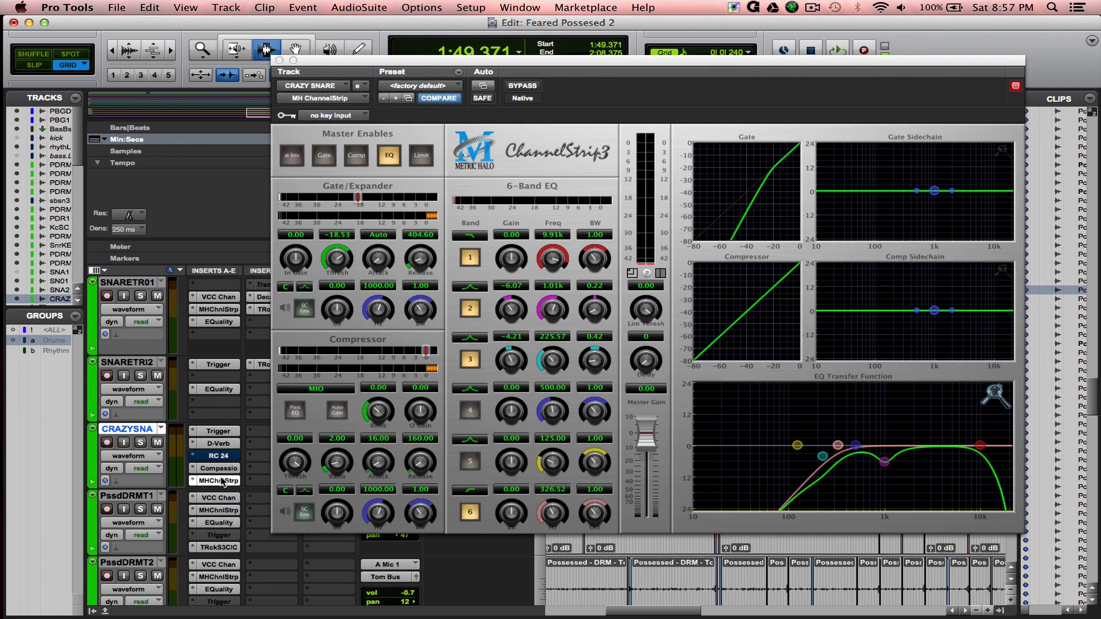
left_click(221, 481)
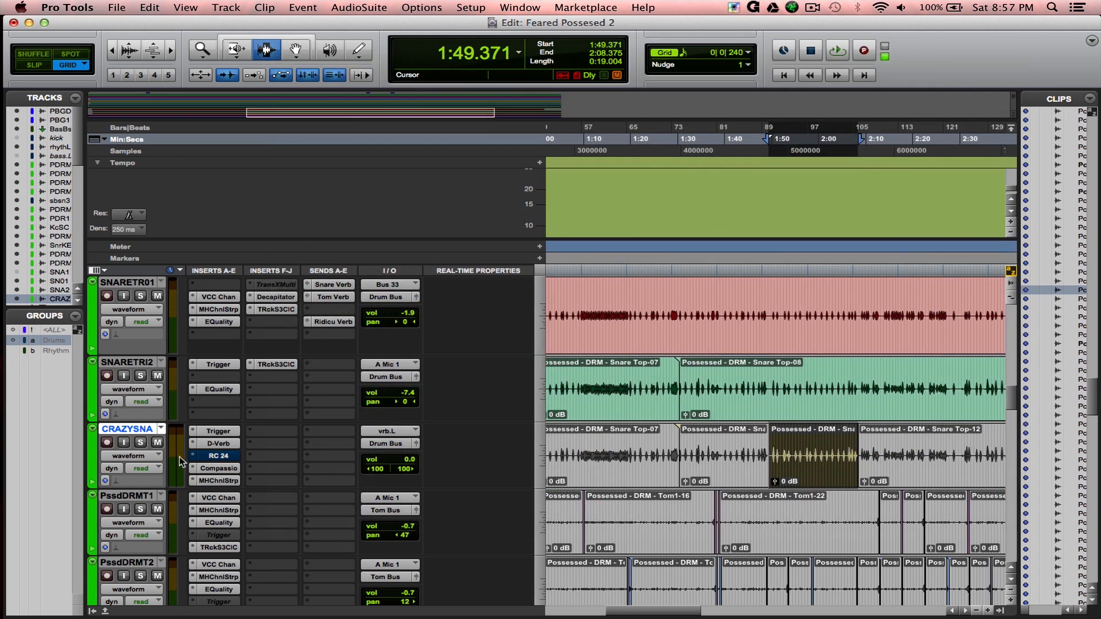
Step: Audition CRAZYSNA's selected clip with the track soloed, clear the solo, and save the session
left_click(140, 442)
key("space")
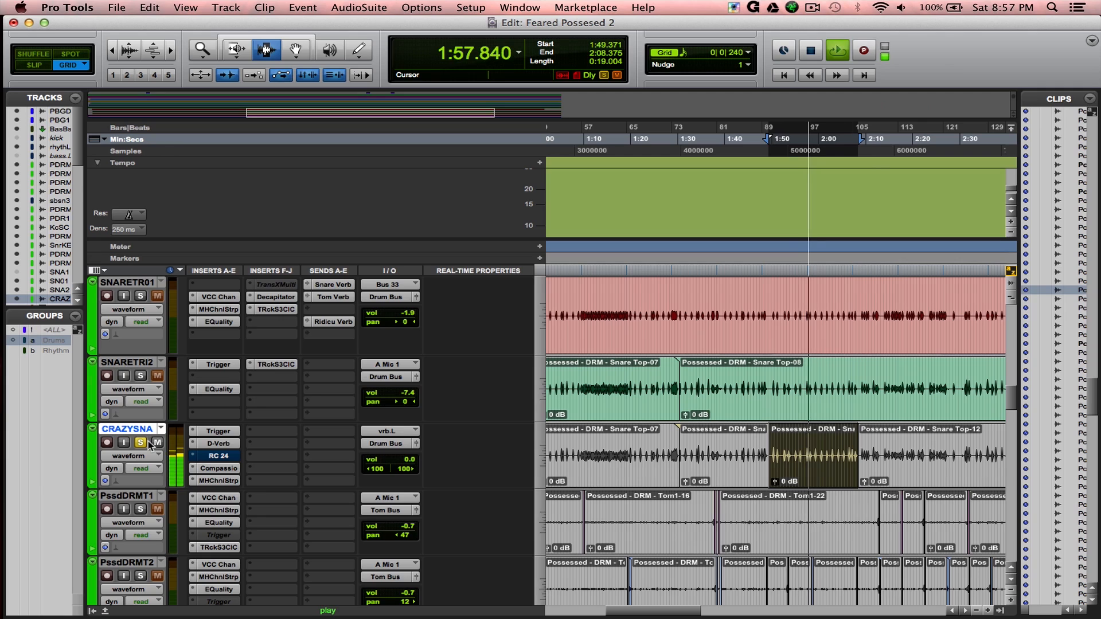
key("space")
left_click(140, 443)
key("super+s")
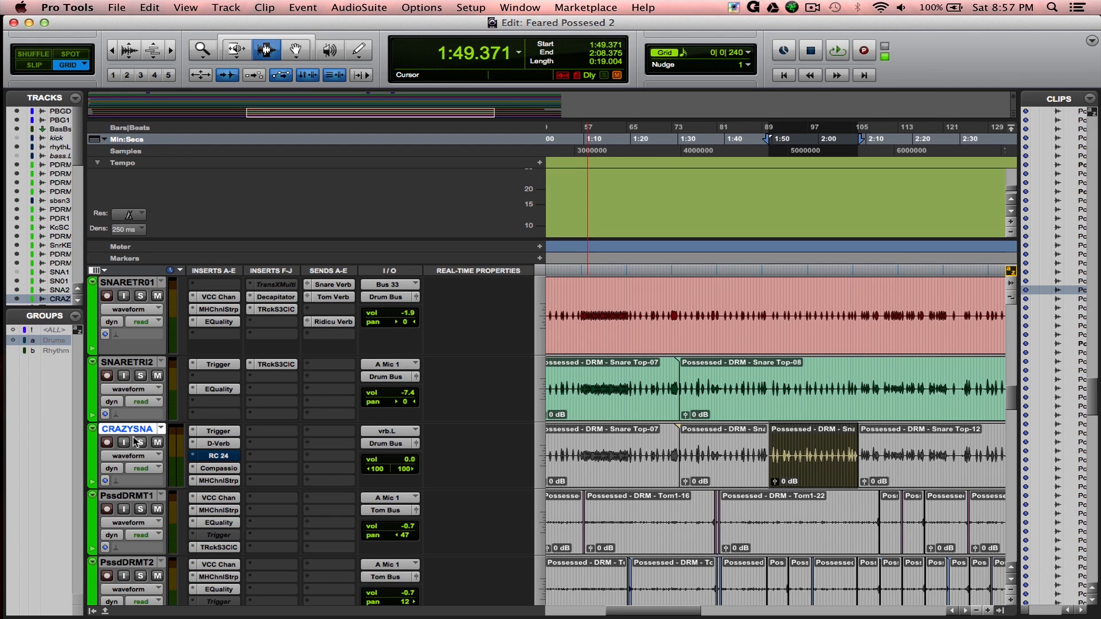
Step: Play the full mix from 1:41.398 through CRAZYSNA's section, reselect its 1:49.371 to 2:08.375 clip, and save the session
left_click(689, 441)
left_click(731, 429)
key("space")
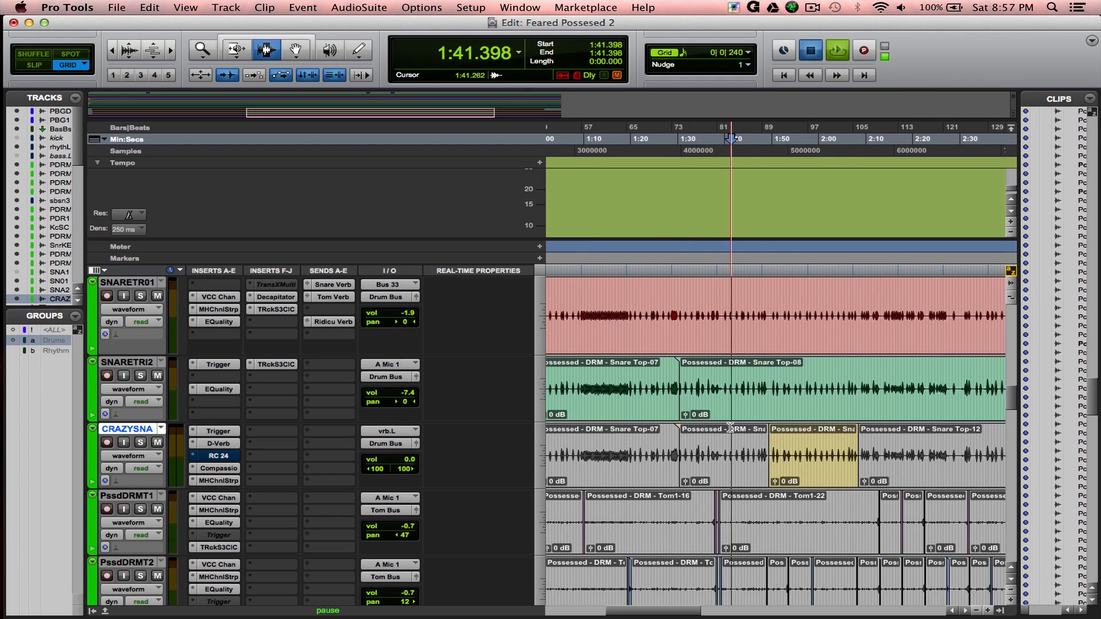
key("alt+c")
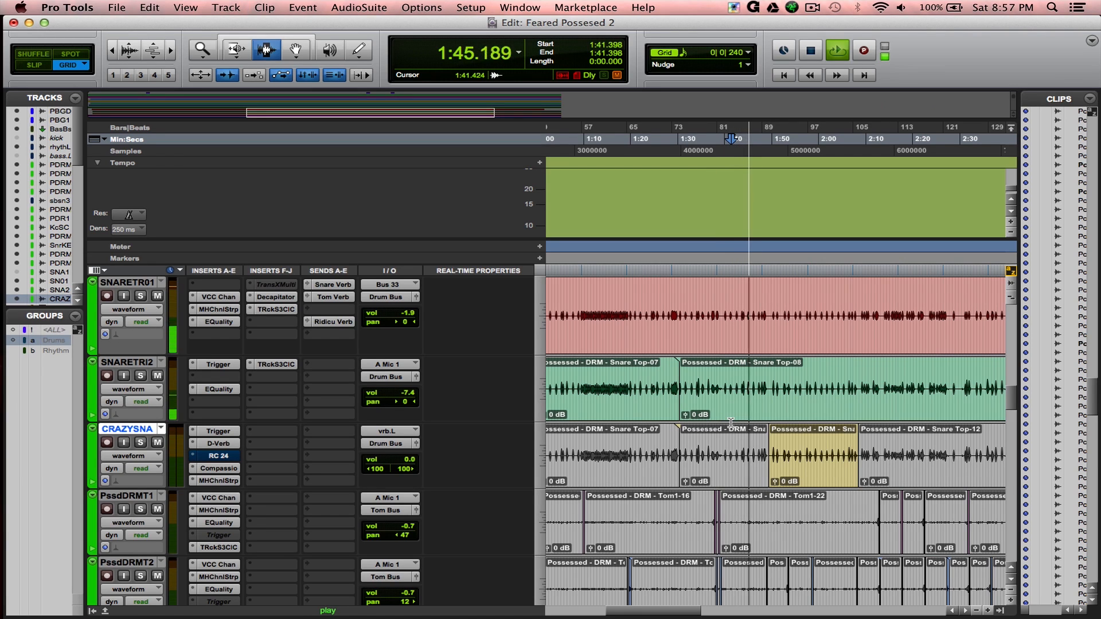
key("super+s")
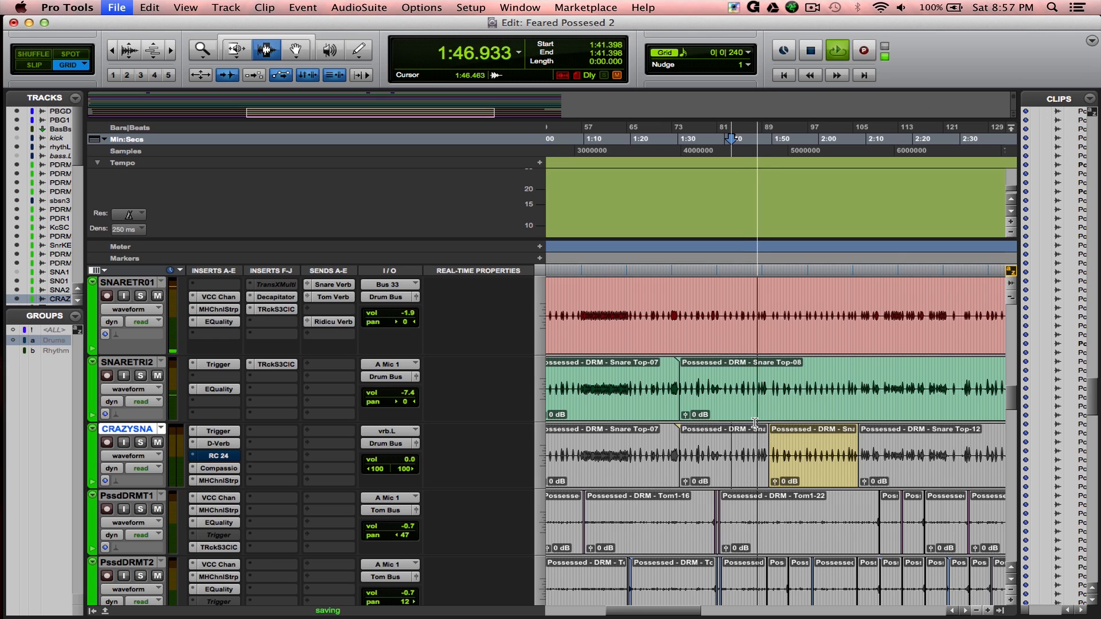
double_click(814, 462)
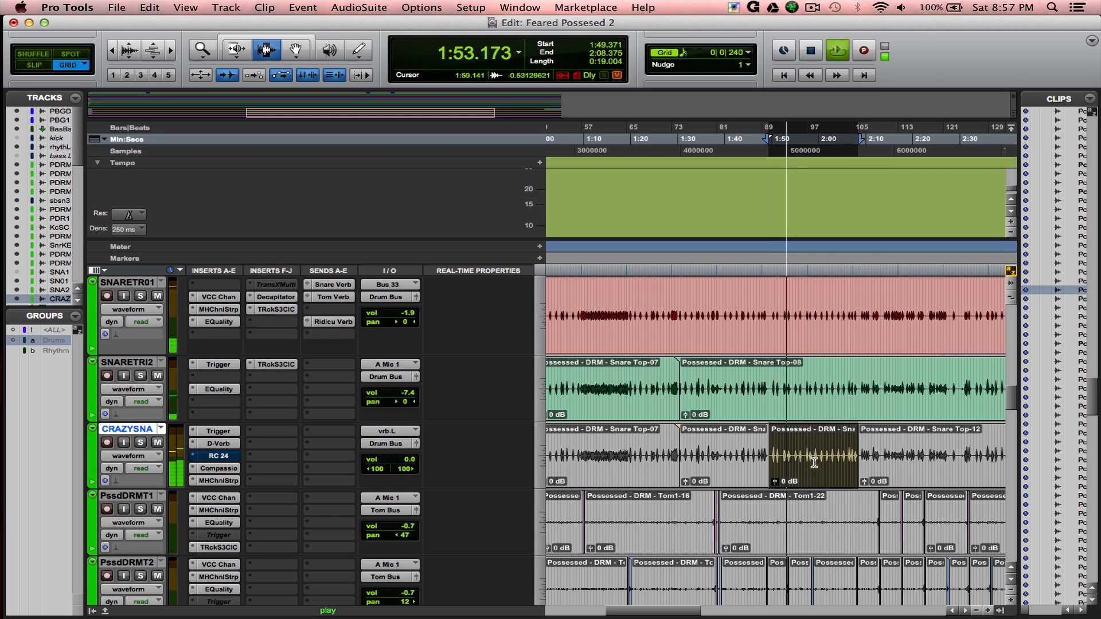
key("super+s")
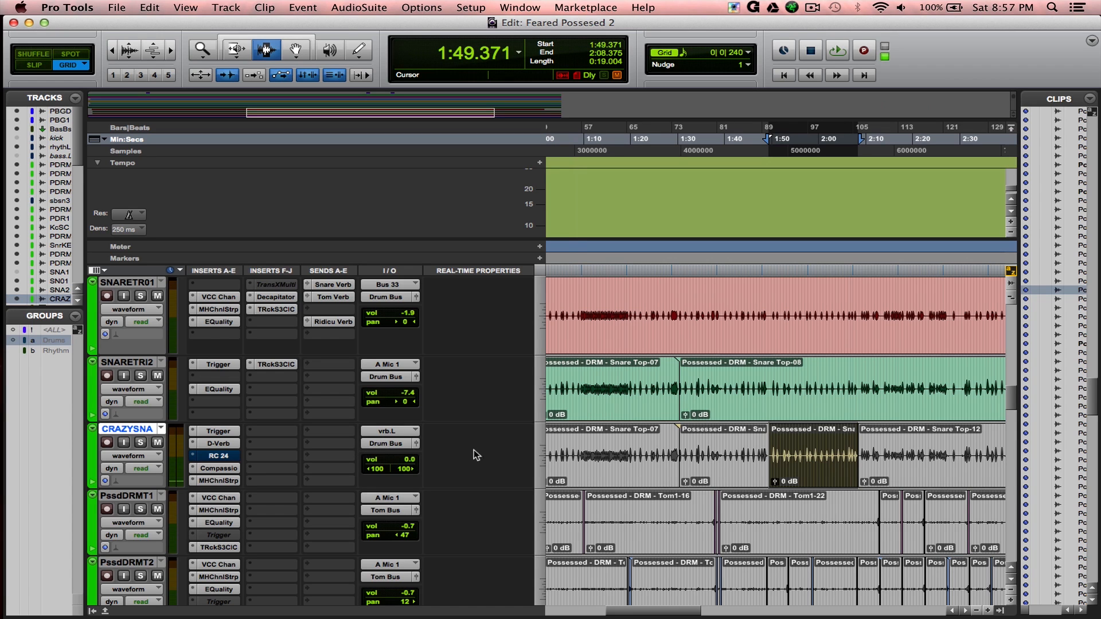
Step: Examine the VCC Channel and MH ChannelStrip inserts on the first tom track, PssdDRMT1
scroll(248, 431, "down", 5)
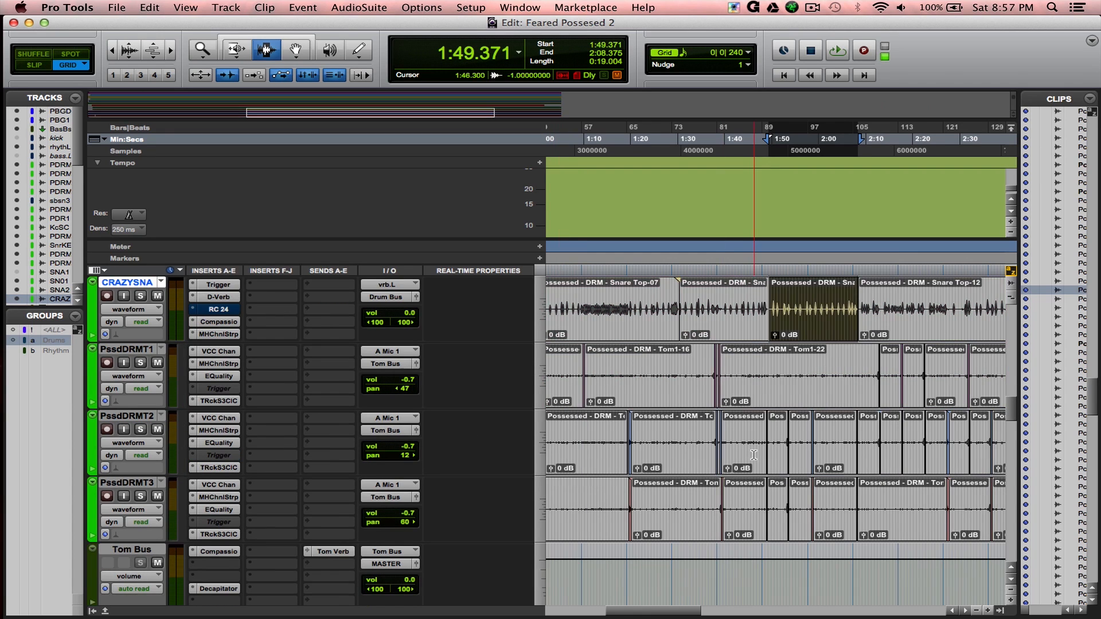
scroll(717, 449, "left", 3)
scroll(717, 449, "left", 10)
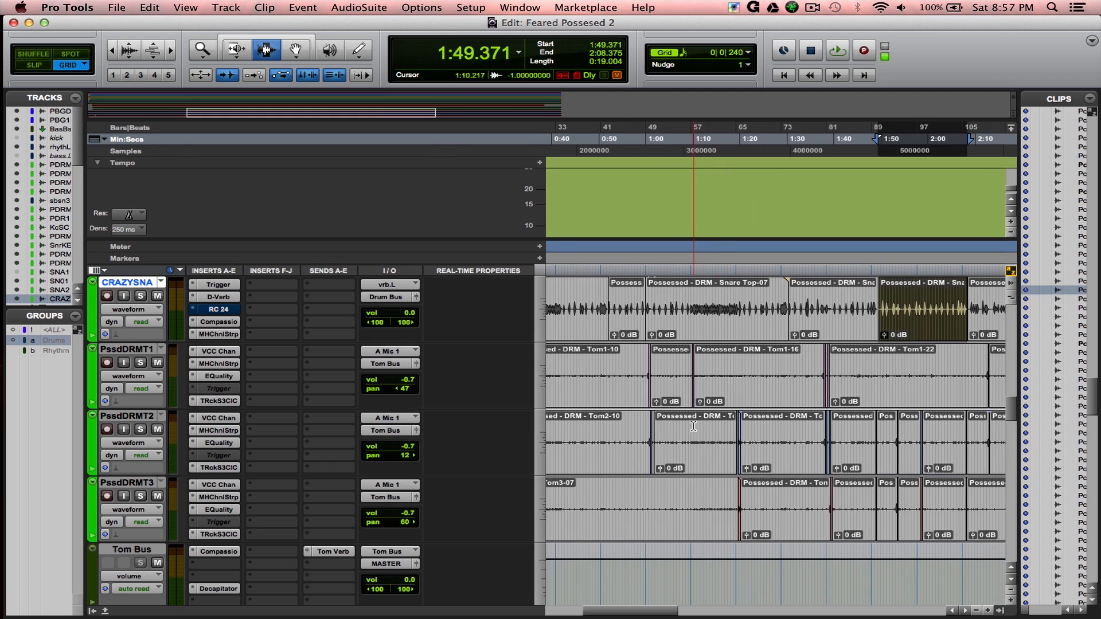
left_click(223, 356)
left_click(222, 355)
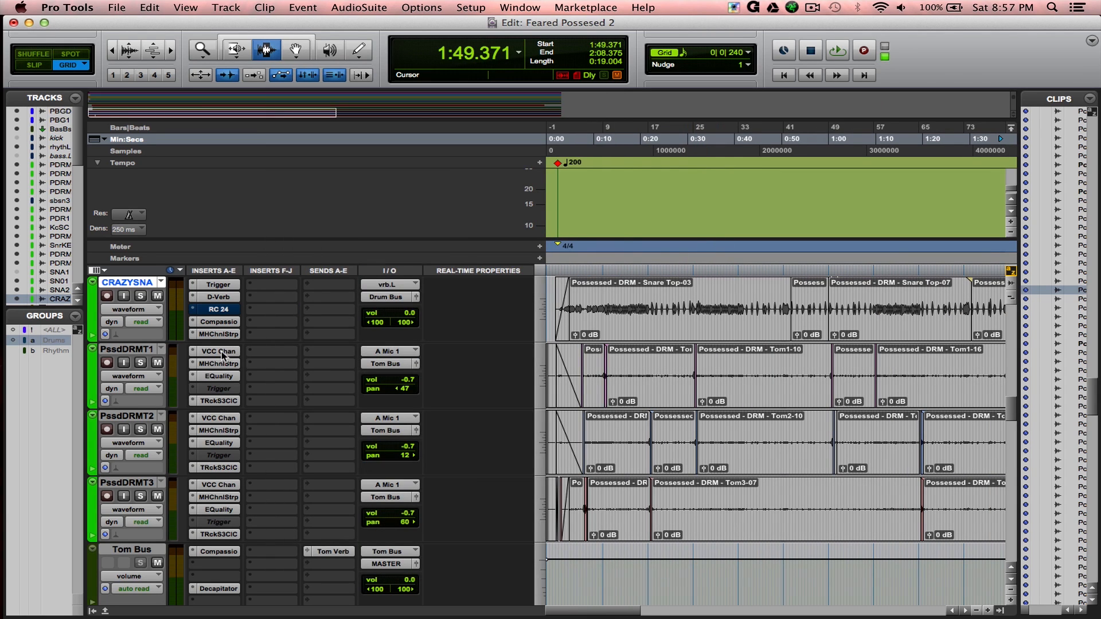
left_click(222, 355)
left_click(222, 355)
left_click(222, 364)
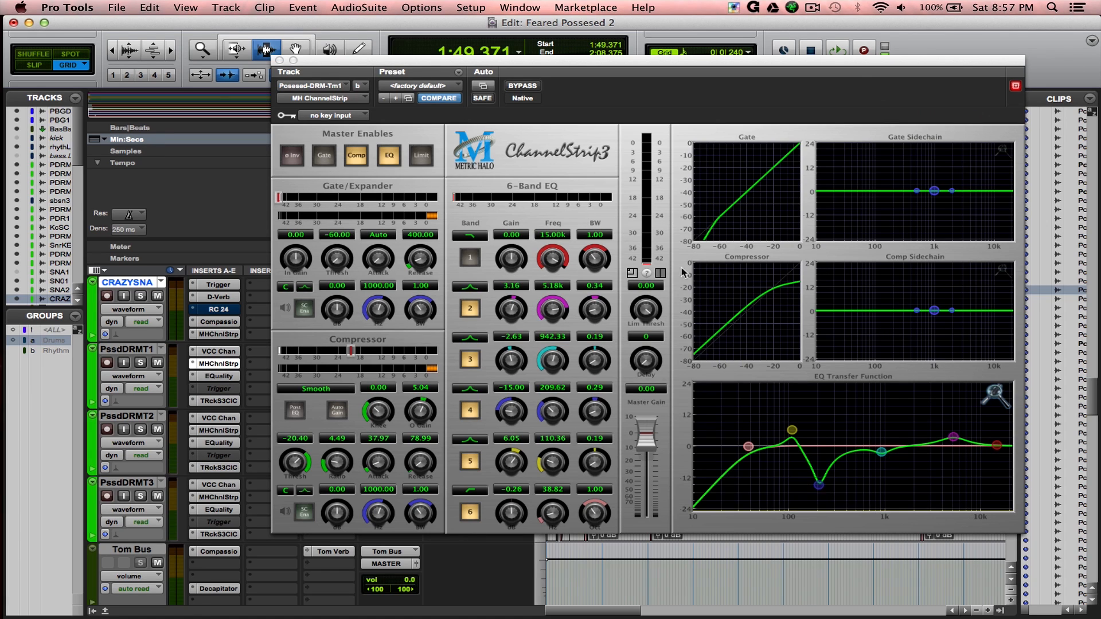
left_click(279, 61)
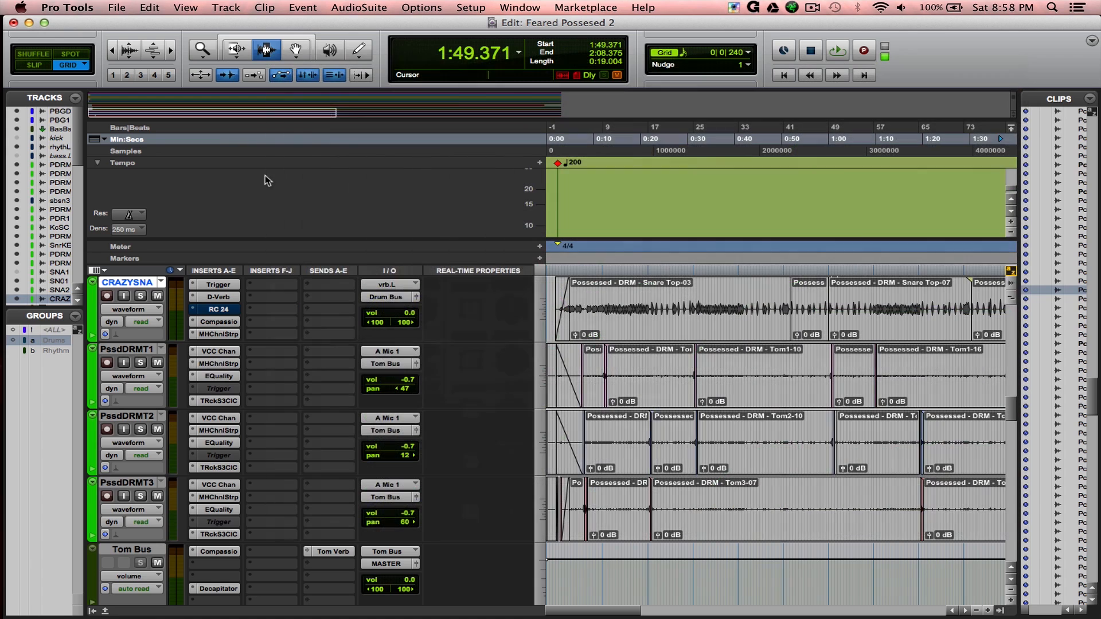
Step: Examine PssdDRMT1's EQuality curve and T-RackS soft clipper settings
left_click(214, 377)
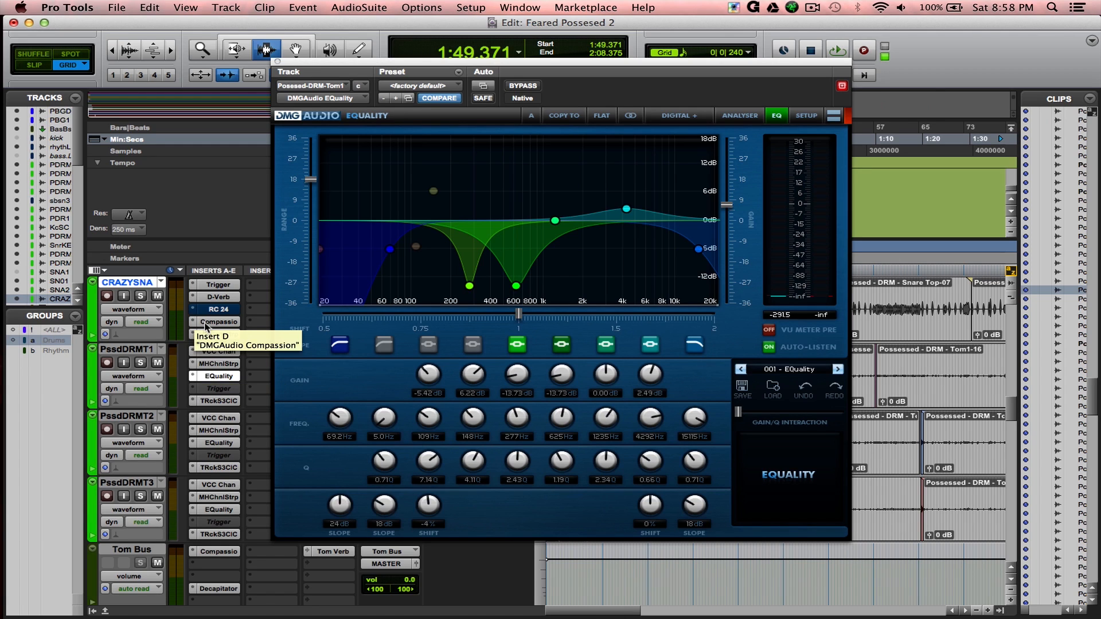
left_click(278, 61)
left_click(213, 401)
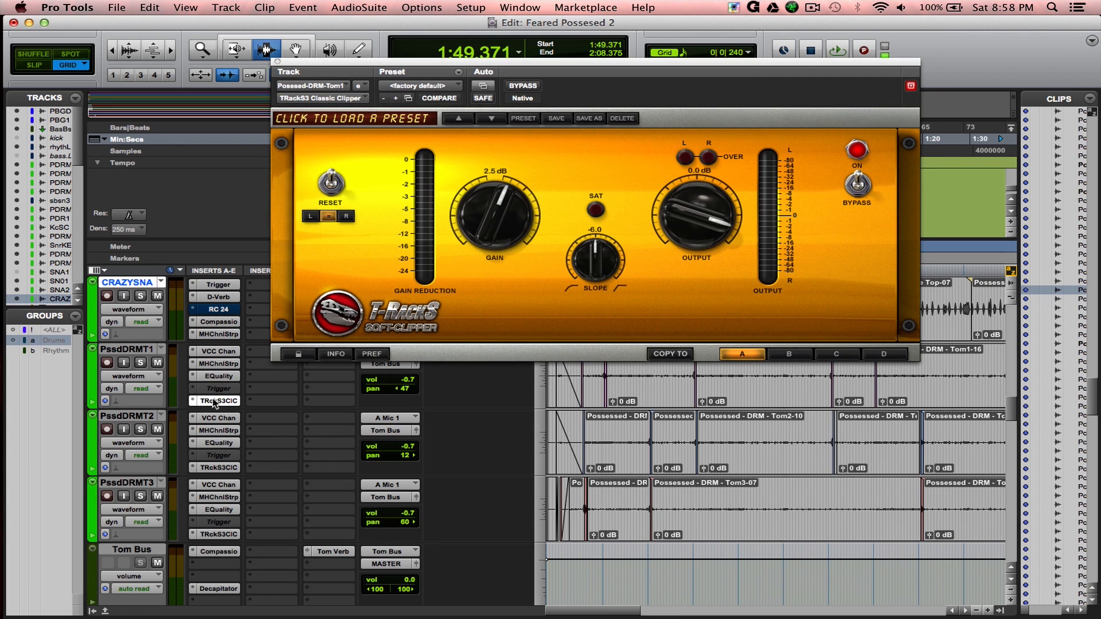
left_click(215, 402)
Step: Examine PssdDRMT2's MH ChannelStrip, EQuality and T-RackS soft clipper inserts one after another
left_click(213, 431)
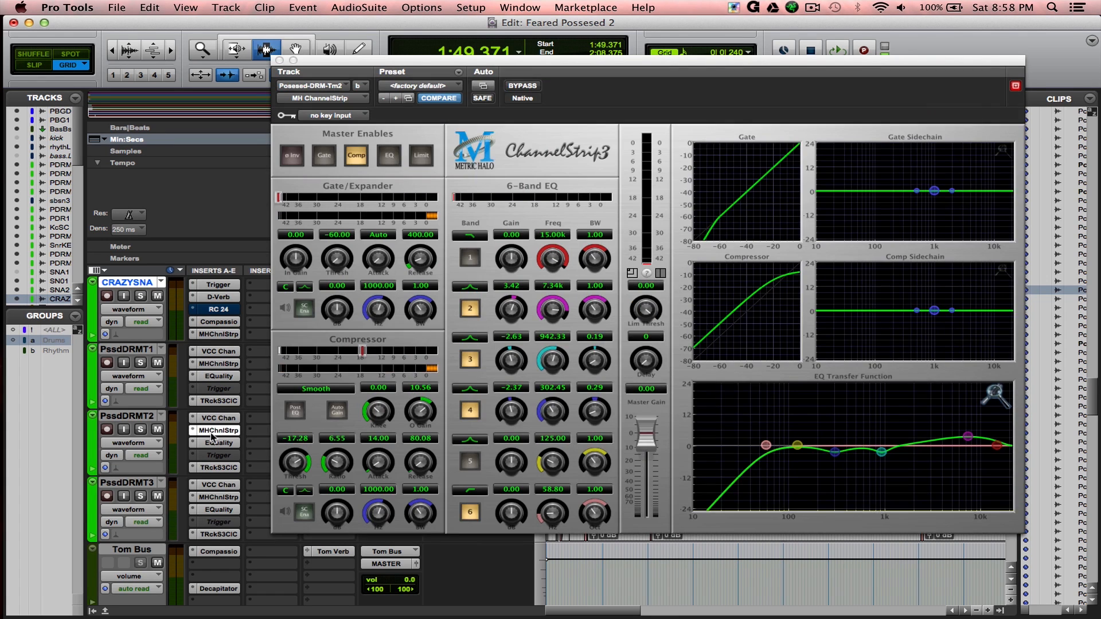
left_click(211, 434)
left_click(213, 445)
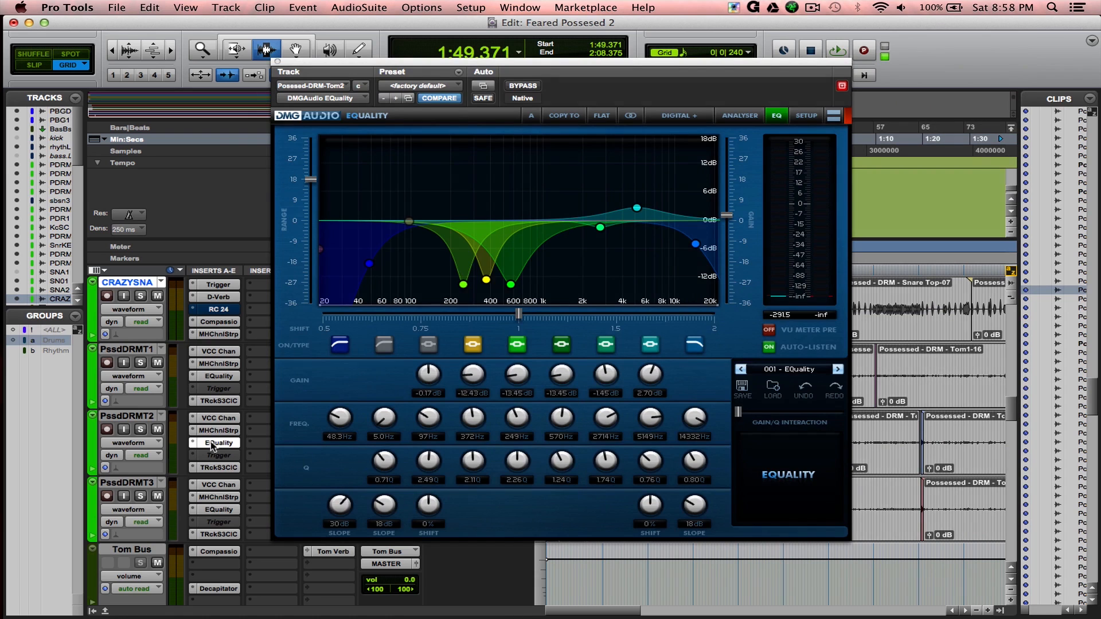
left_click(212, 445)
left_click(213, 469)
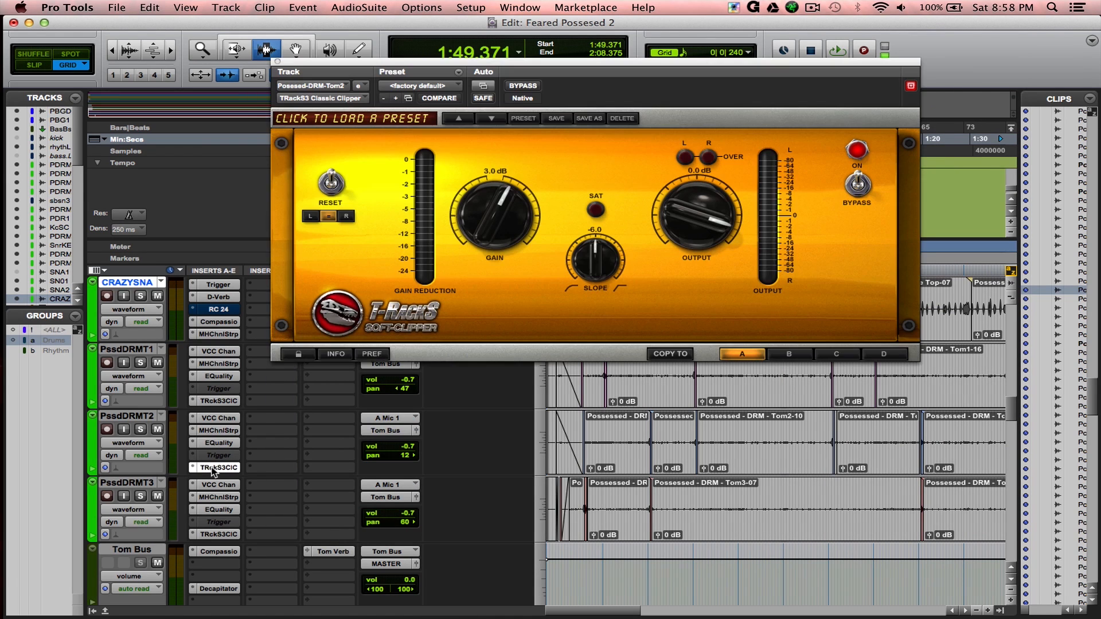
left_click(214, 468)
Step: Check PssdDRMT3's VCC Channel, MH ChannelStrip, EQuality and T-RackS clipper inserts in order
left_click(214, 485)
left_click(213, 485)
left_click(214, 498)
left_click(213, 498)
left_click(212, 511)
left_click(211, 511)
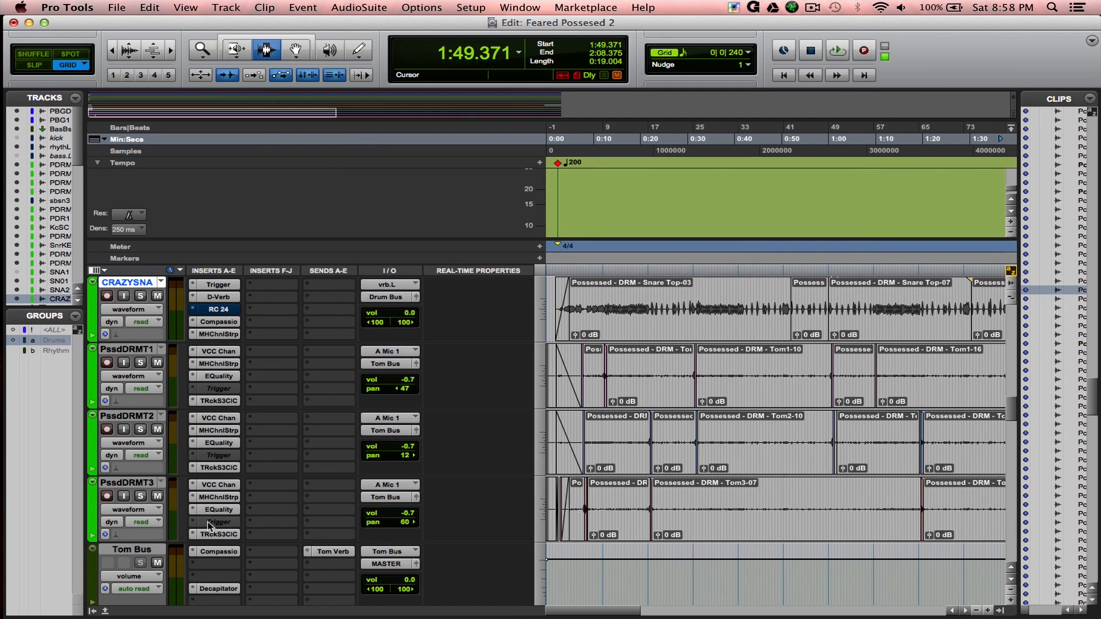
left_click(211, 535)
left_click(210, 535)
Step: Save the session and examine the Compassion and Decapitator inserts on the Tom Bus
scroll(209, 536, "down", 3)
key("super+s")
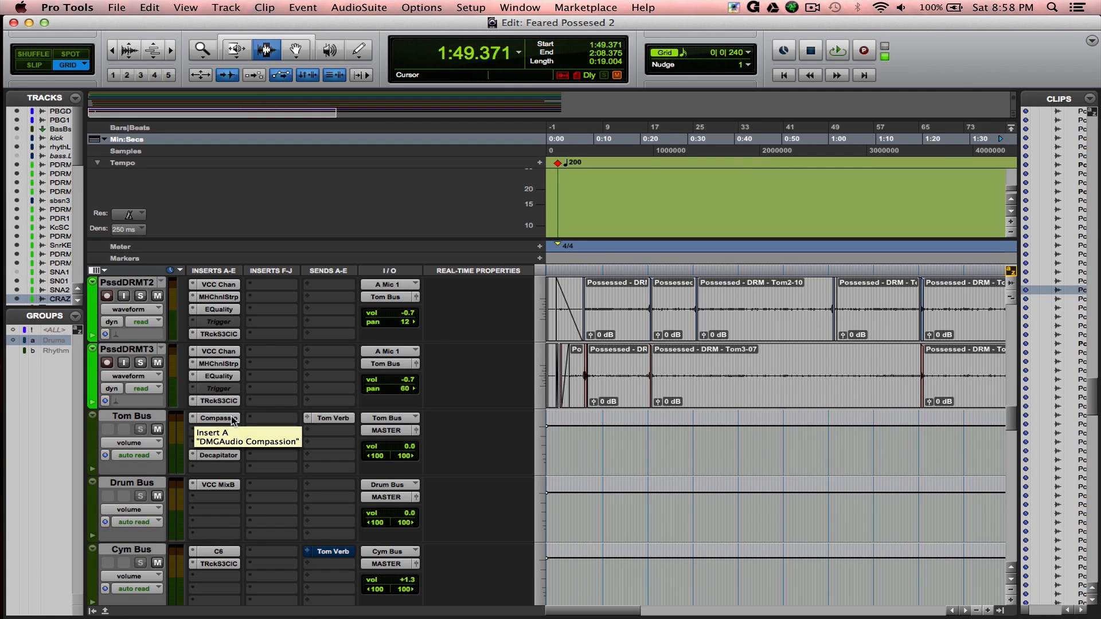
left_click(233, 420)
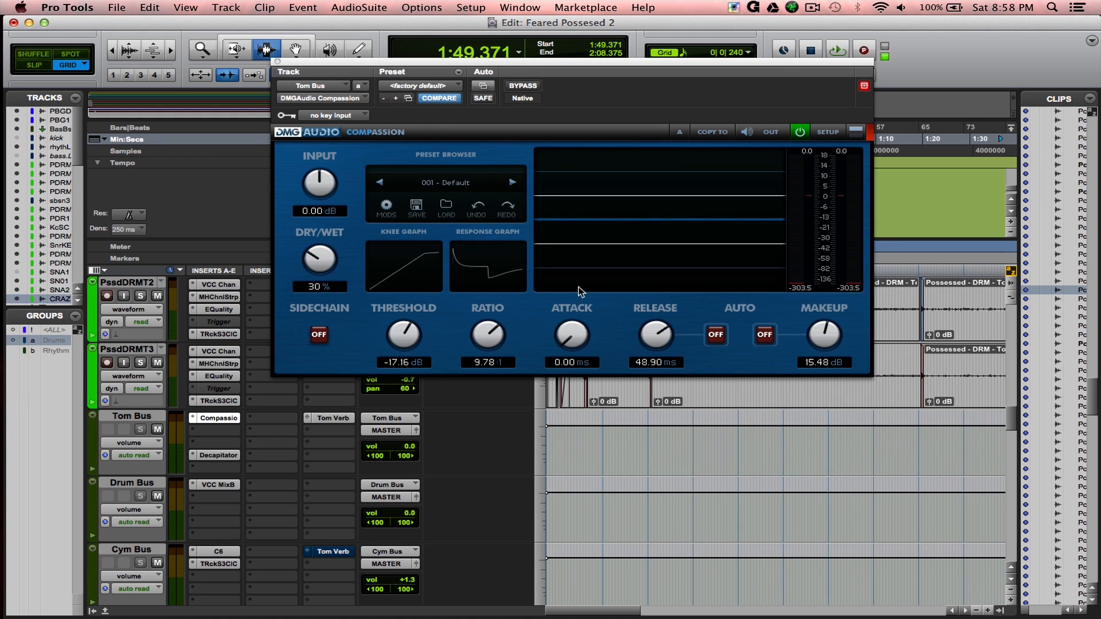
left_click(278, 61)
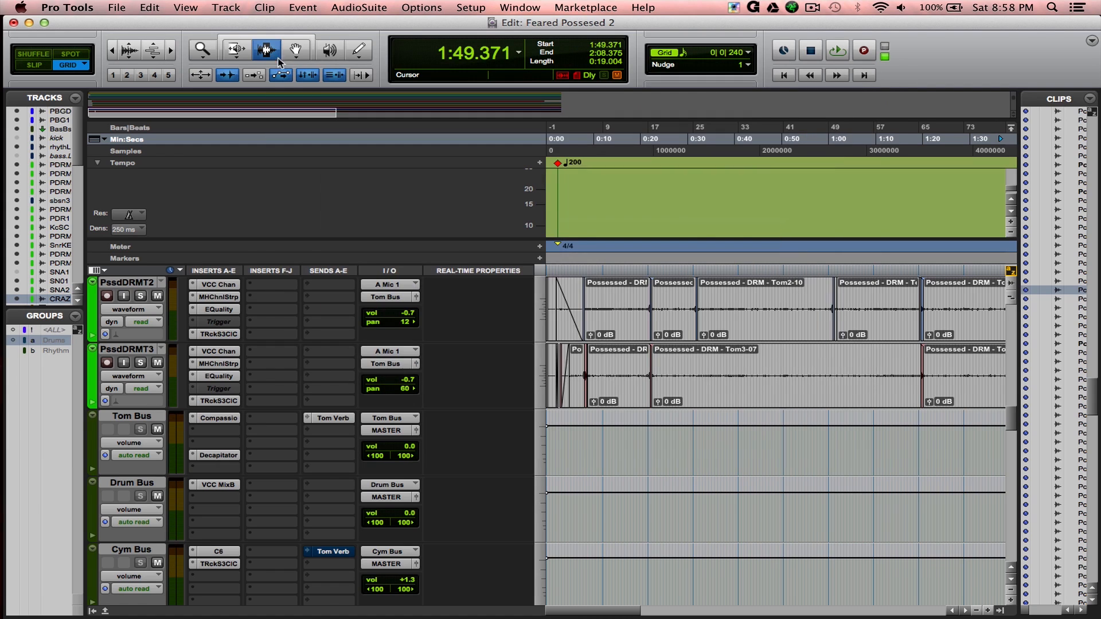
left_click(221, 390)
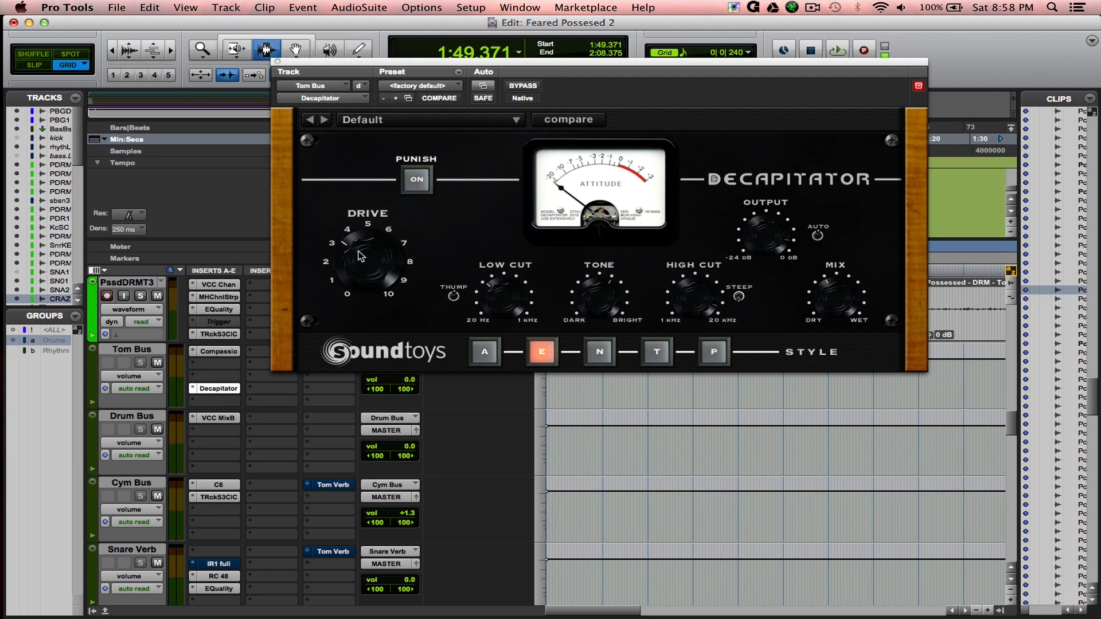
left_click(277, 61)
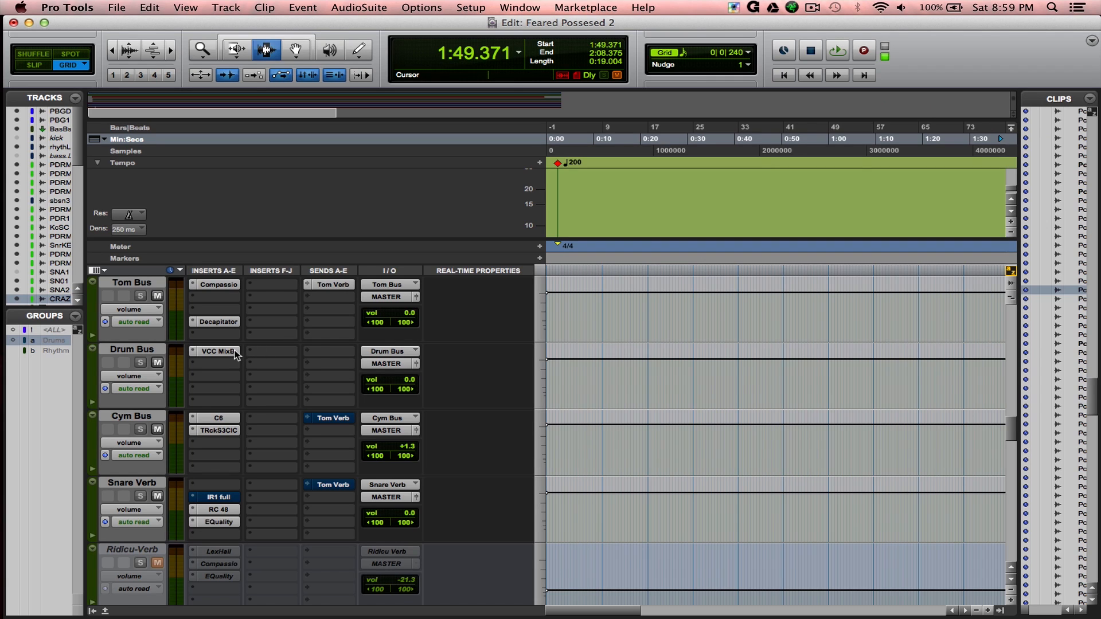
Step: Examine the Drum Bus's Virtual Mixbuss insert and the Cym Bus's C6 multiband compressor
left_click(218, 351)
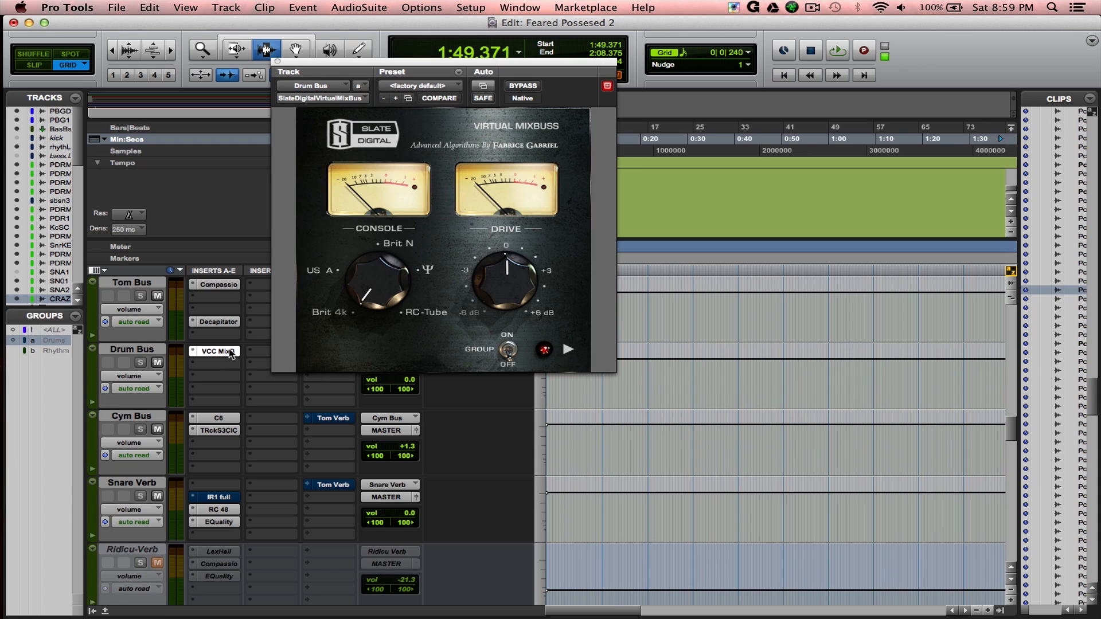
left_click(231, 352)
scroll(231, 354, "down", 2)
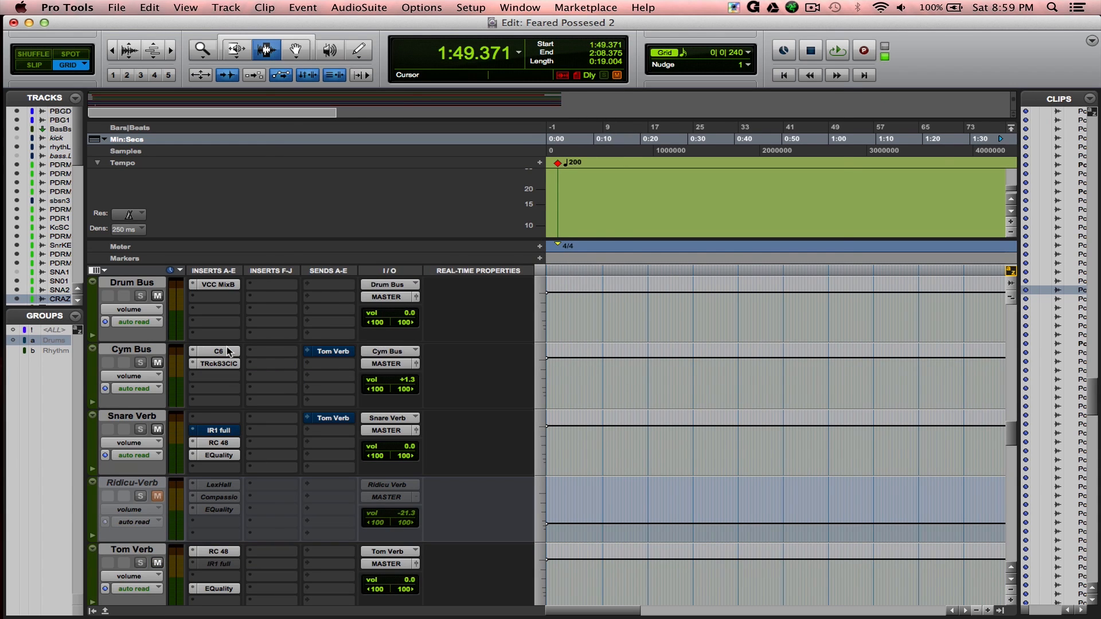
left_click(228, 351)
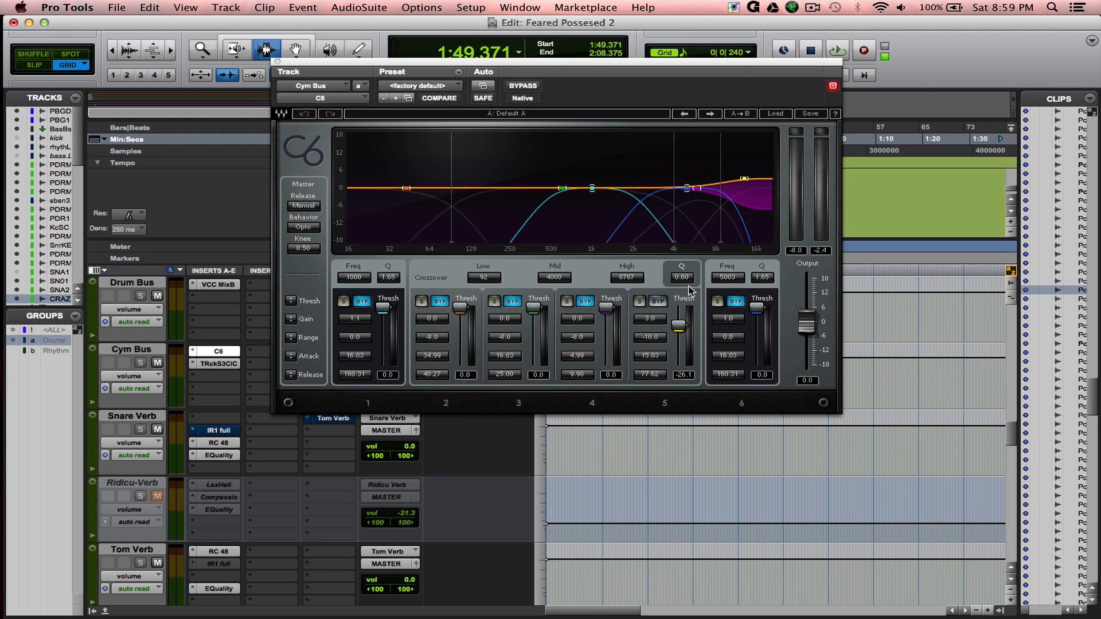
left_click(631, 278)
left_click(276, 62)
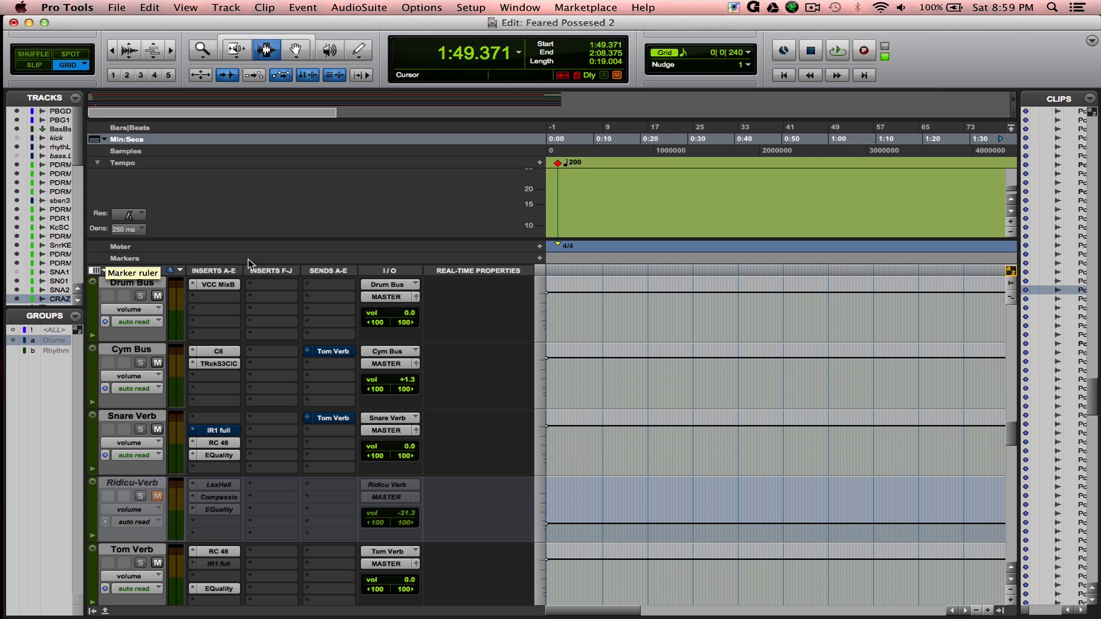
Step: Examine the gain, slope and output settings of the Cym Bus's T-RackS soft clipper
scroll(232, 319, "down", 2)
scroll(248, 341, "up", 2)
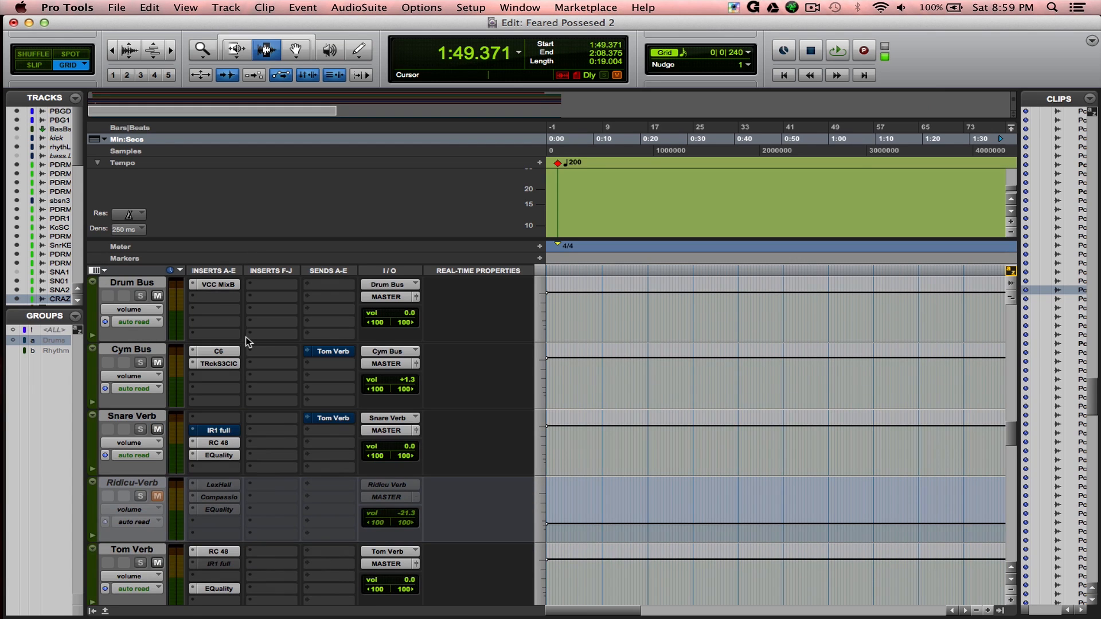
left_click(215, 363)
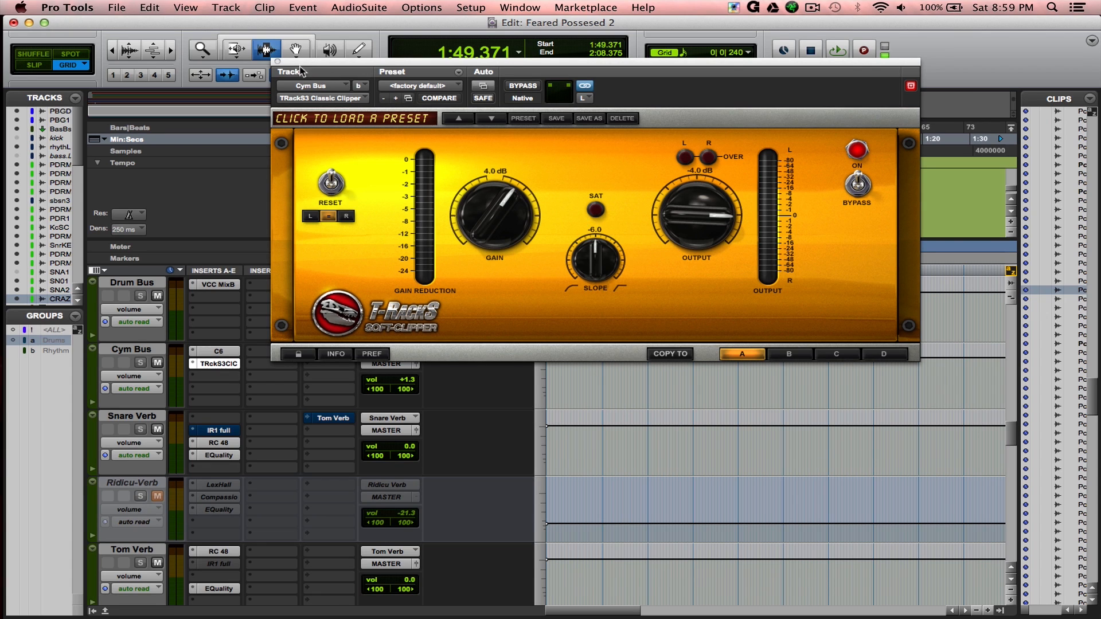
left_click(277, 61)
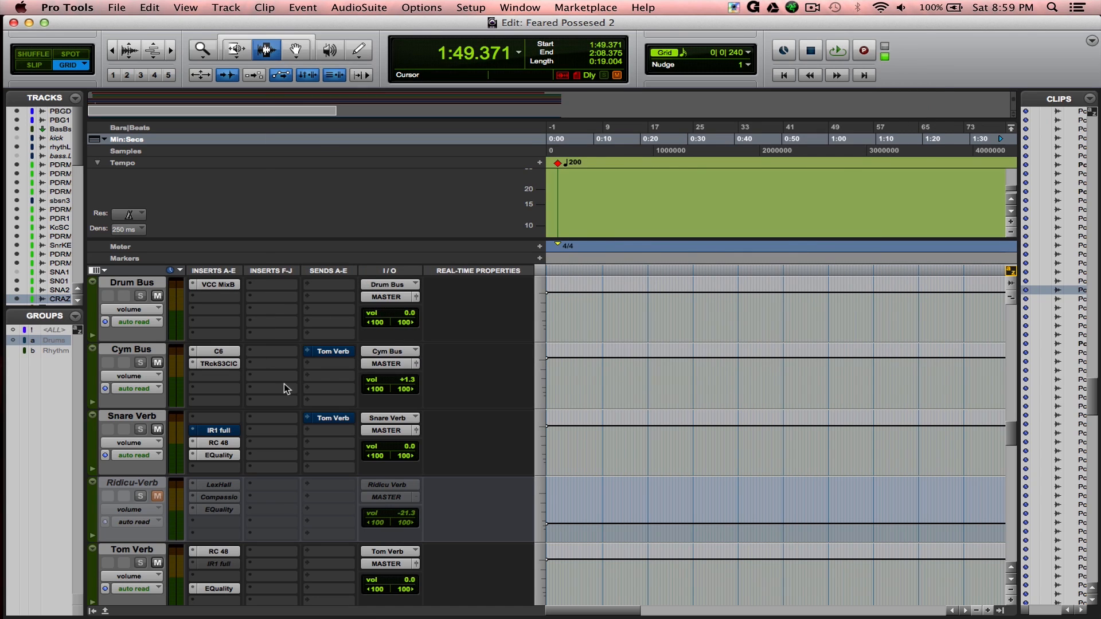
Step: Select the Snare Verb track and look over the reverbs, snare and tom tracks, and drum buses around it
scroll(255, 393, "down", 3)
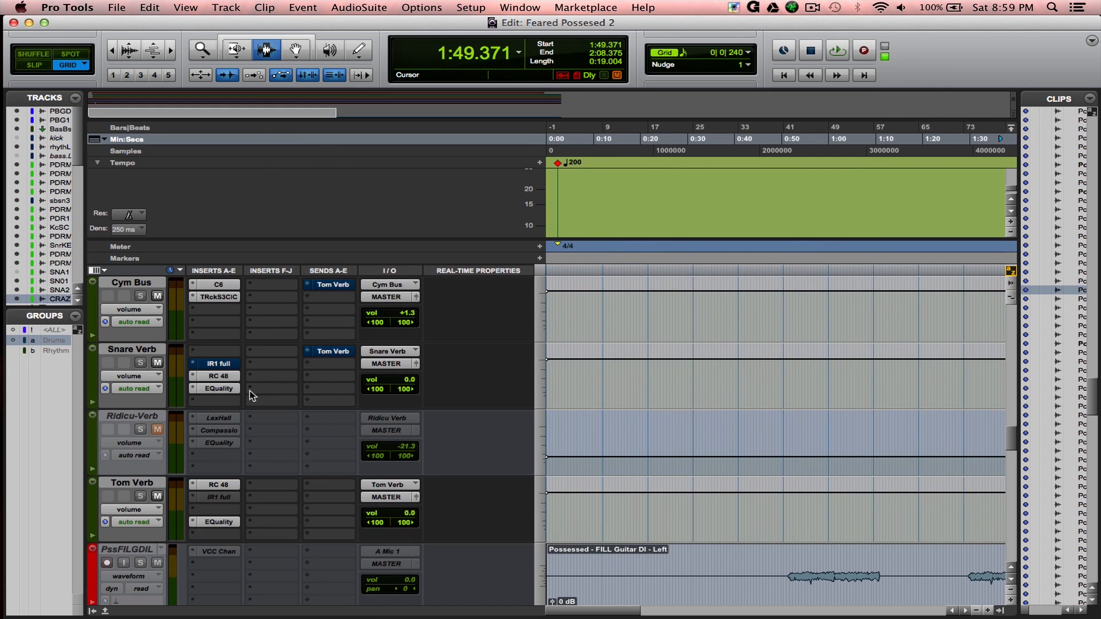
left_click(143, 351)
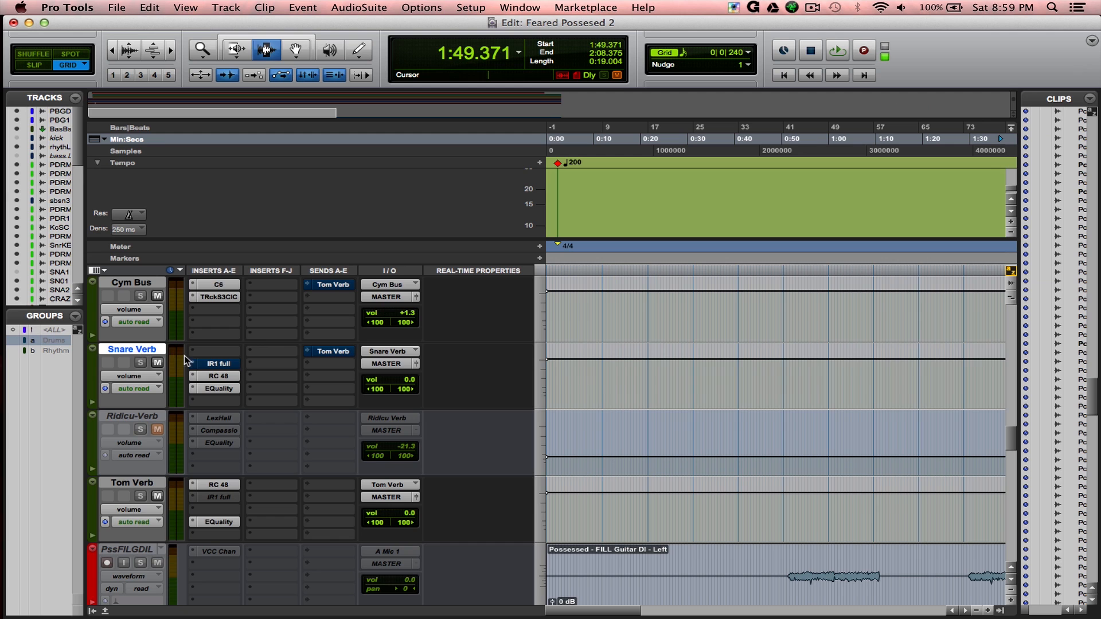
scroll(198, 363, "down", 3)
scroll(298, 380, "up", 3)
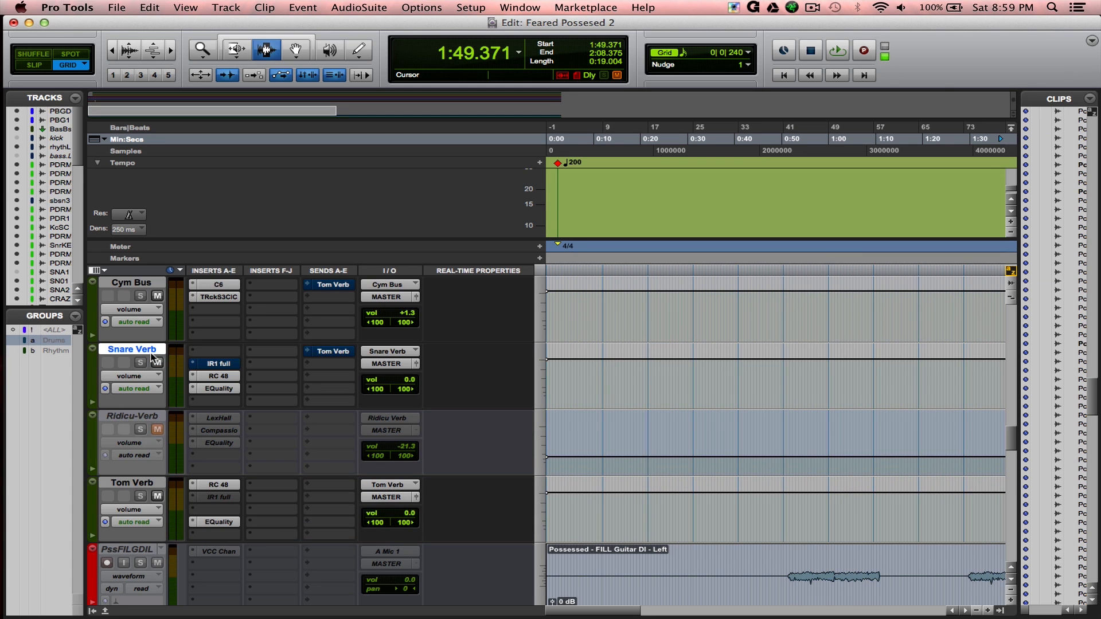
scroll(168, 360, "up", 6)
scroll(168, 359, "up", 20)
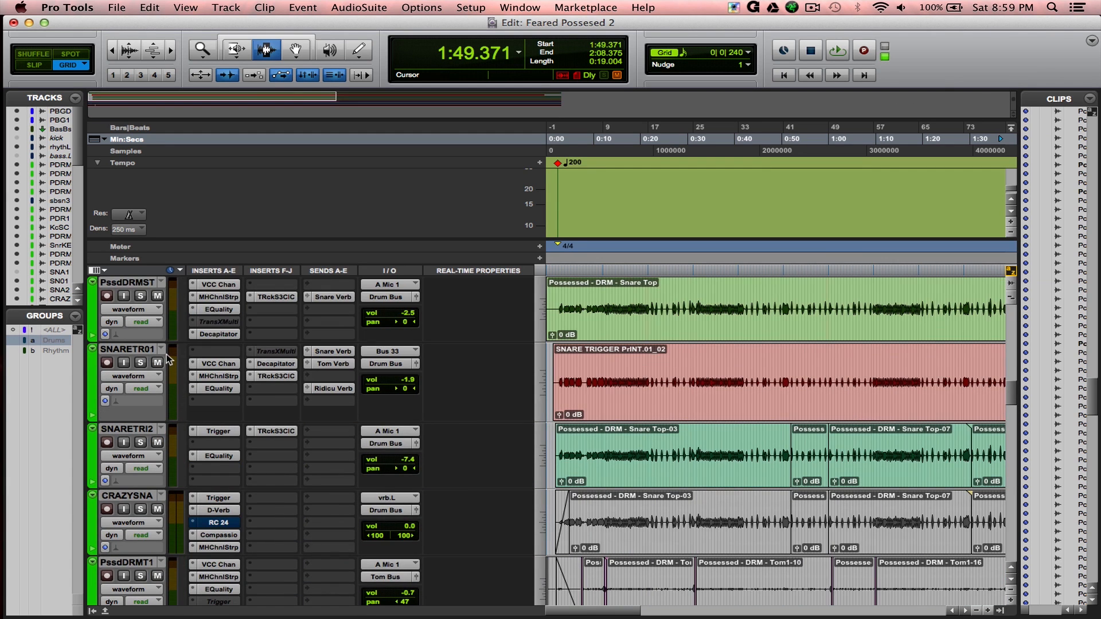
scroll(176, 360, "down", 20)
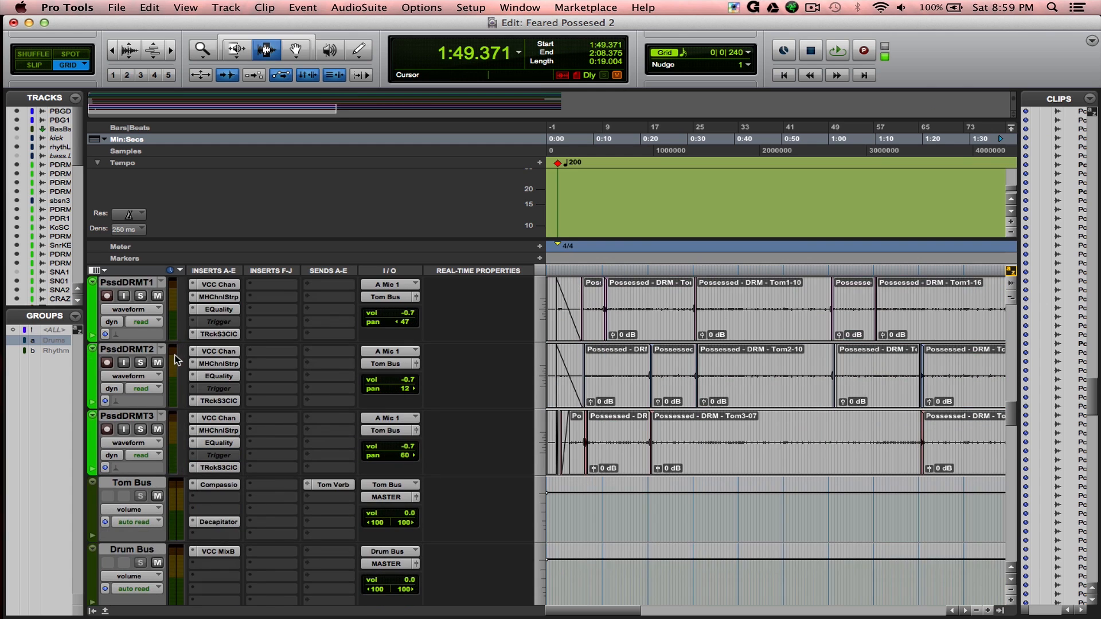
scroll(168, 417, "up", 20)
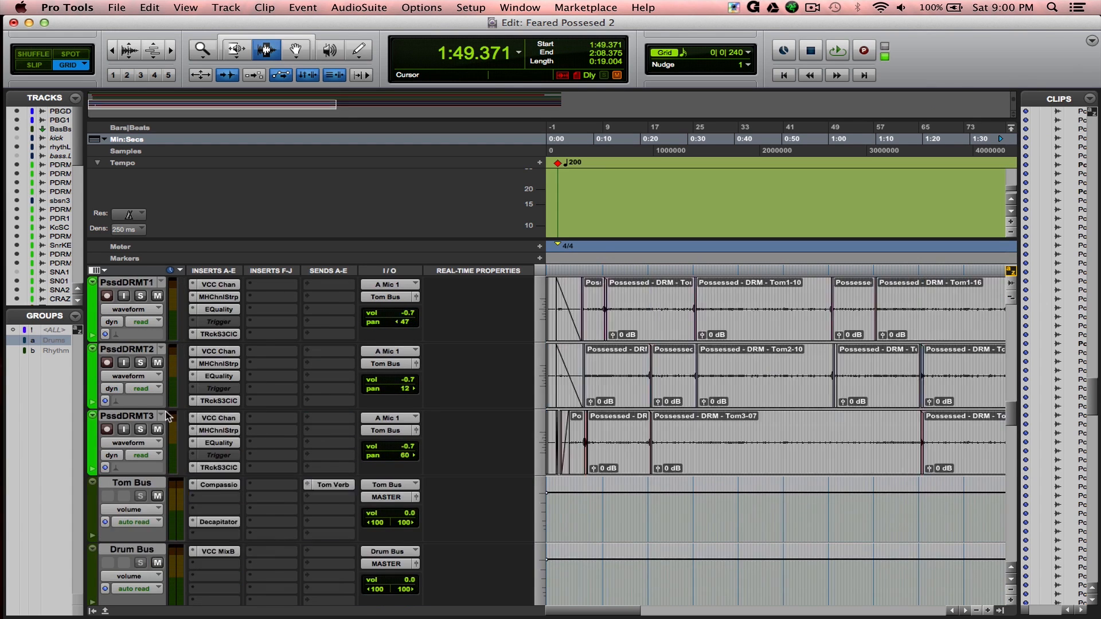
Step: Enable the Drums group and solo its tracks together through the second tom track
left_click(141, 365)
left_click(142, 365)
key("super+shift+g")
left_click(142, 364)
scroll(141, 365, "down", 5)
scroll(143, 369, "down", 10)
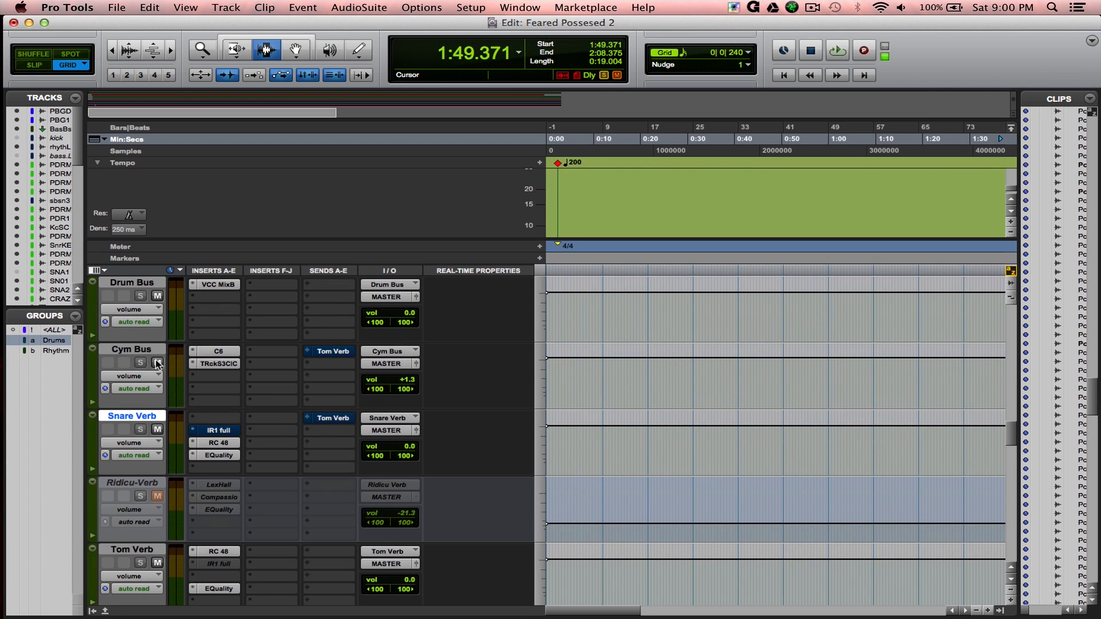
Step: Audition the soloed drums briefly, move the playback start to about 0:37.873, and play them from there
key("space")
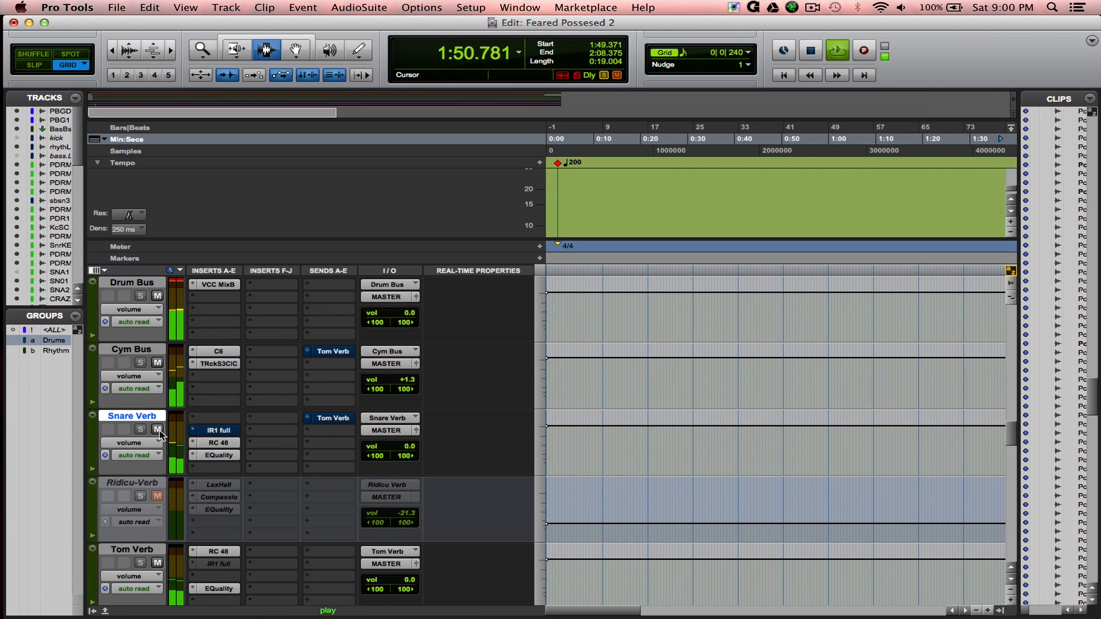
key("space")
scroll(161, 433, "up", 10)
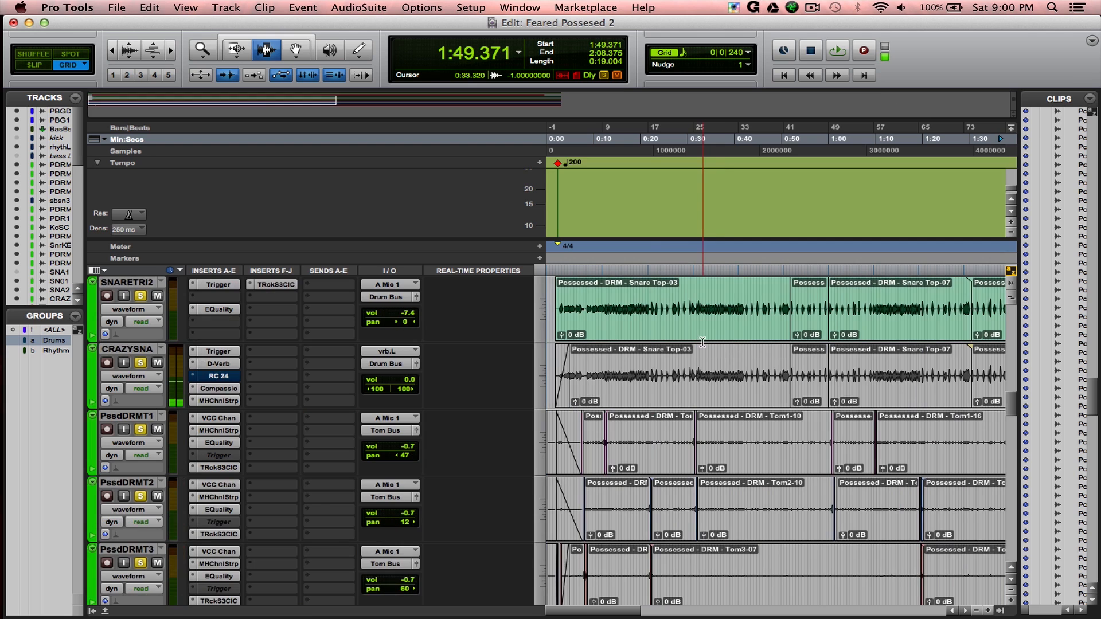
left_click(724, 338)
scroll(258, 504, "down", 10)
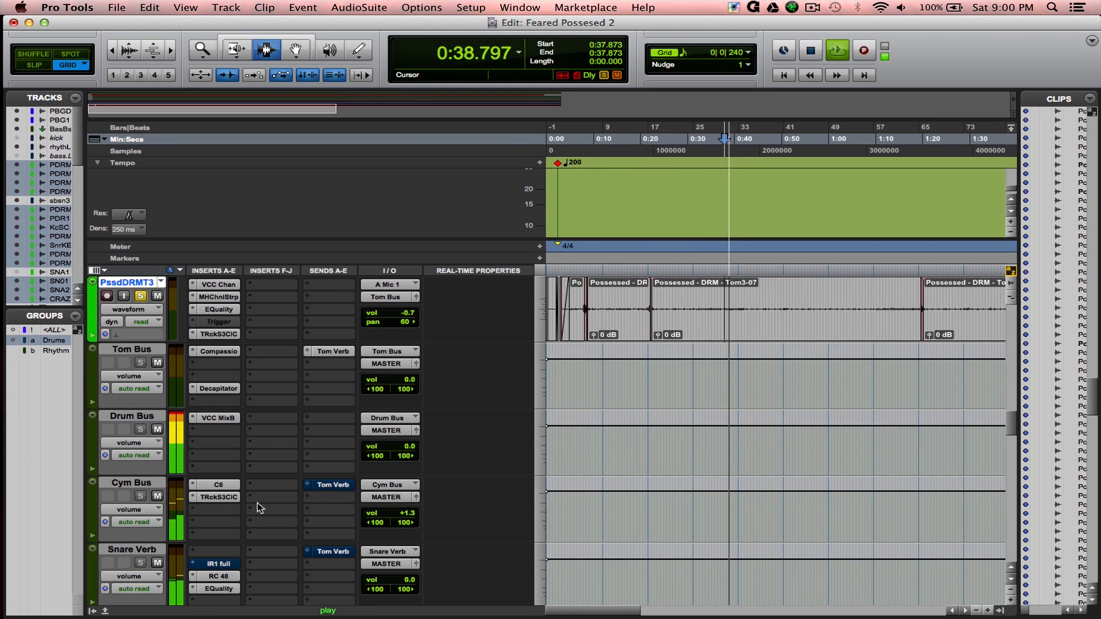
Step: Compare the drums with the Snare Verb muted and unmuted during playback, and save the session with the reverb unmuted
scroll(156, 443, "down", 3)
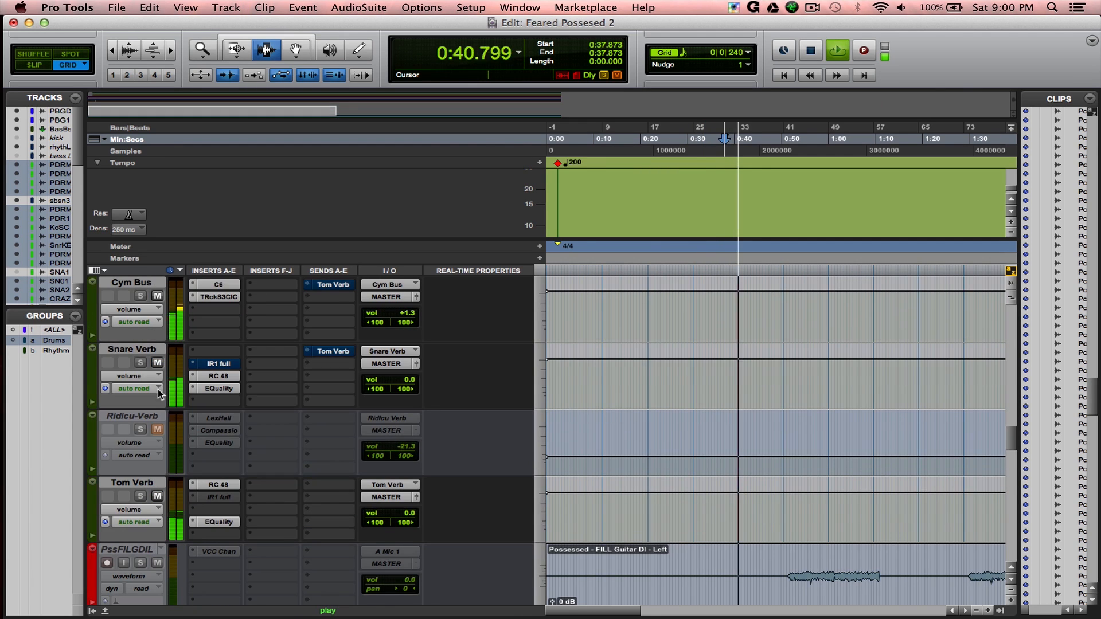
left_click(156, 362)
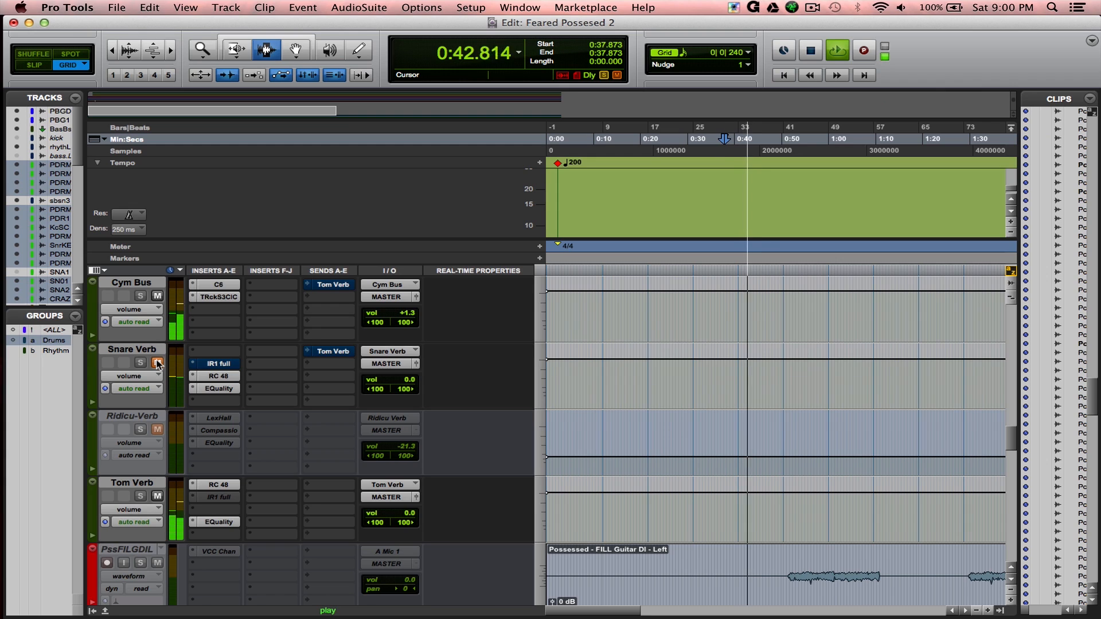
left_click(157, 363)
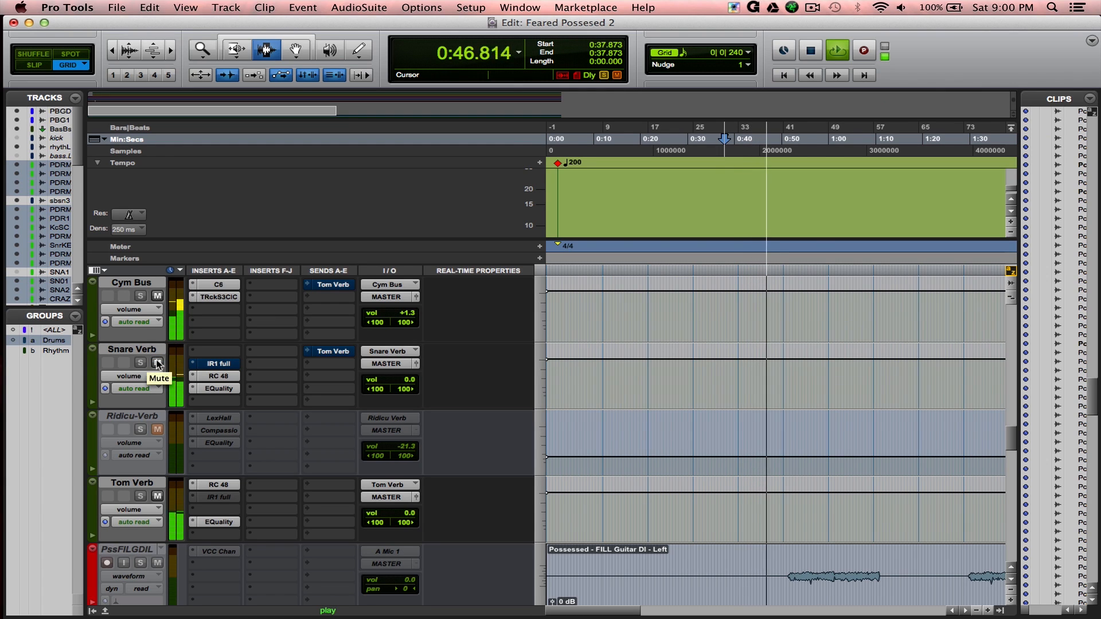
left_click(157, 363)
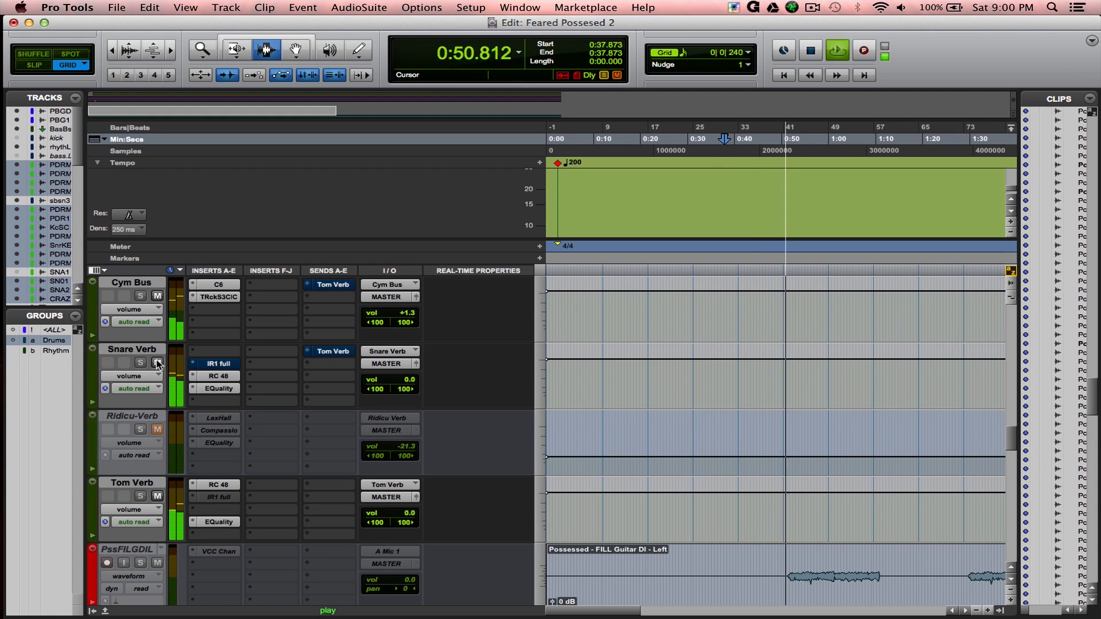
key("space")
key("super+s")
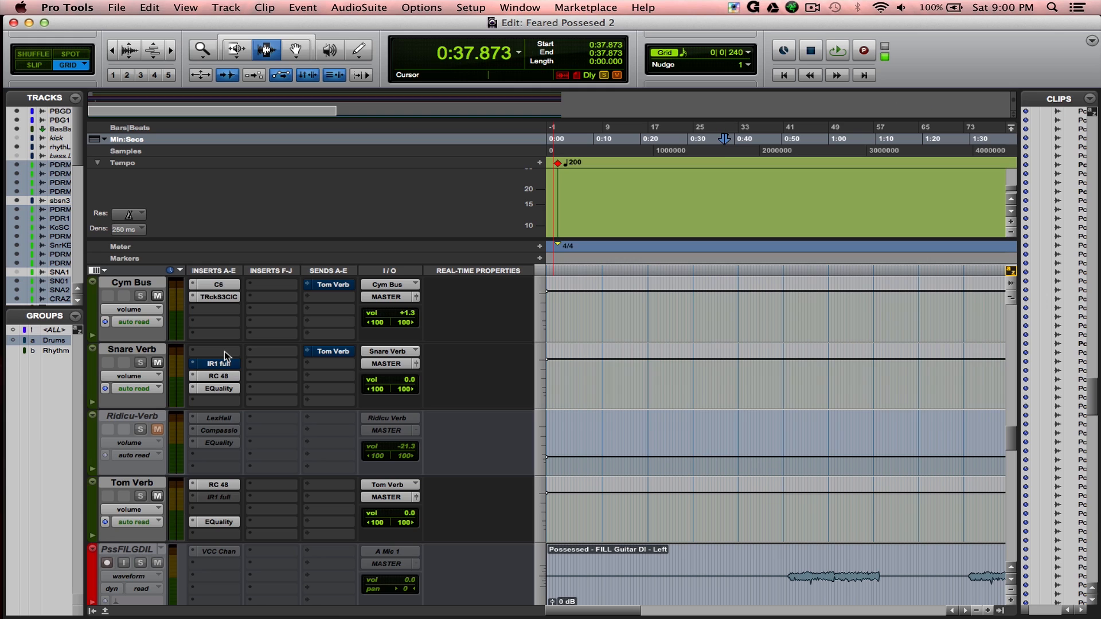
Step: Audition the drums with the Snare Verb muted while toggling the Tom Verb's mute, and leave both reverbs unmuted
left_click(157, 362)
key("space")
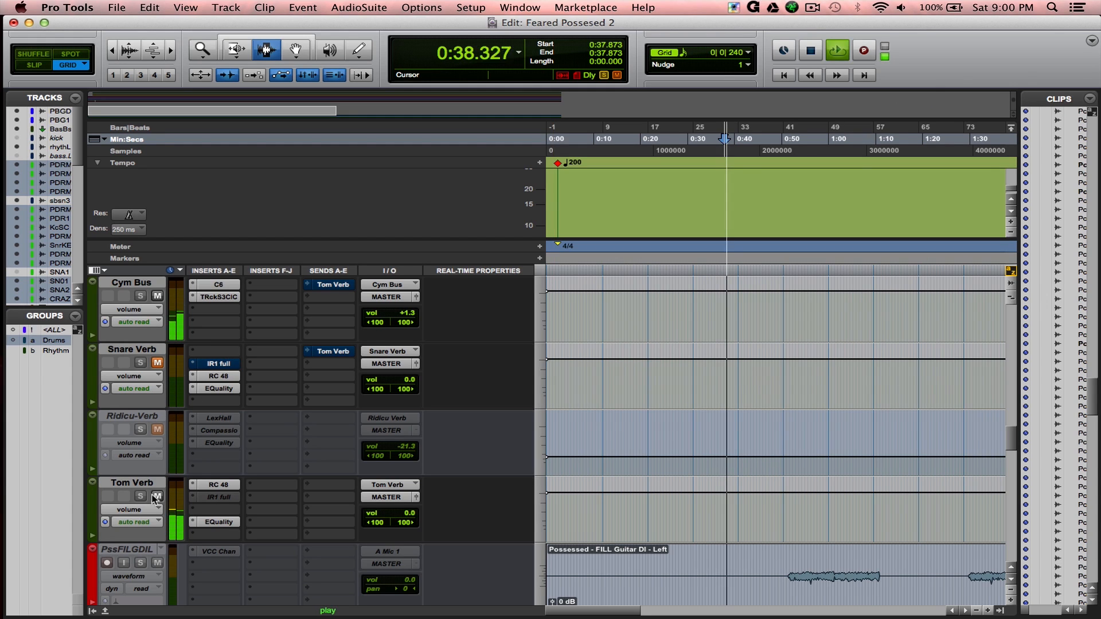
left_click(154, 495)
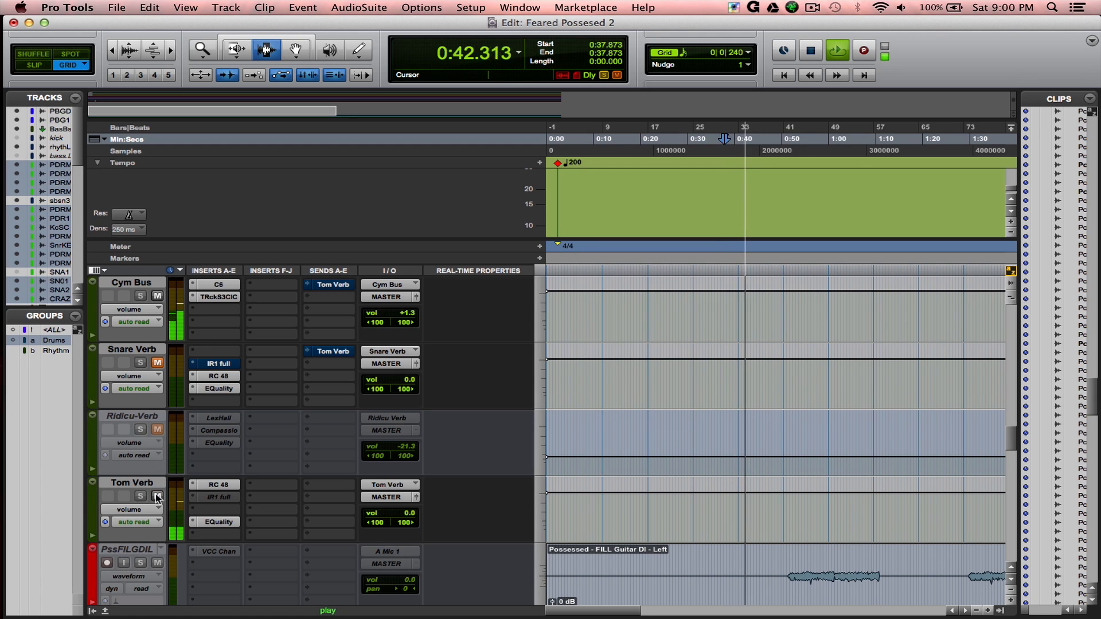
left_click(156, 496)
left_click(156, 497)
key("space")
left_click(157, 363)
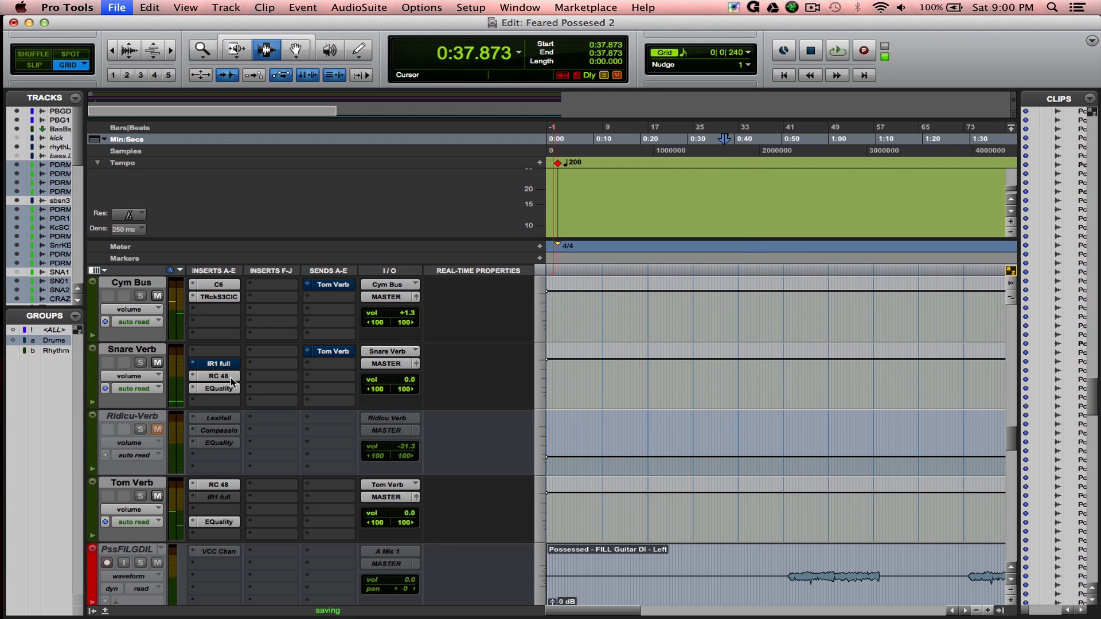
Step: Examine the Snare Verb's RC 48 reverb settings and its EQuality insert
scroll(233, 379, "up", 2)
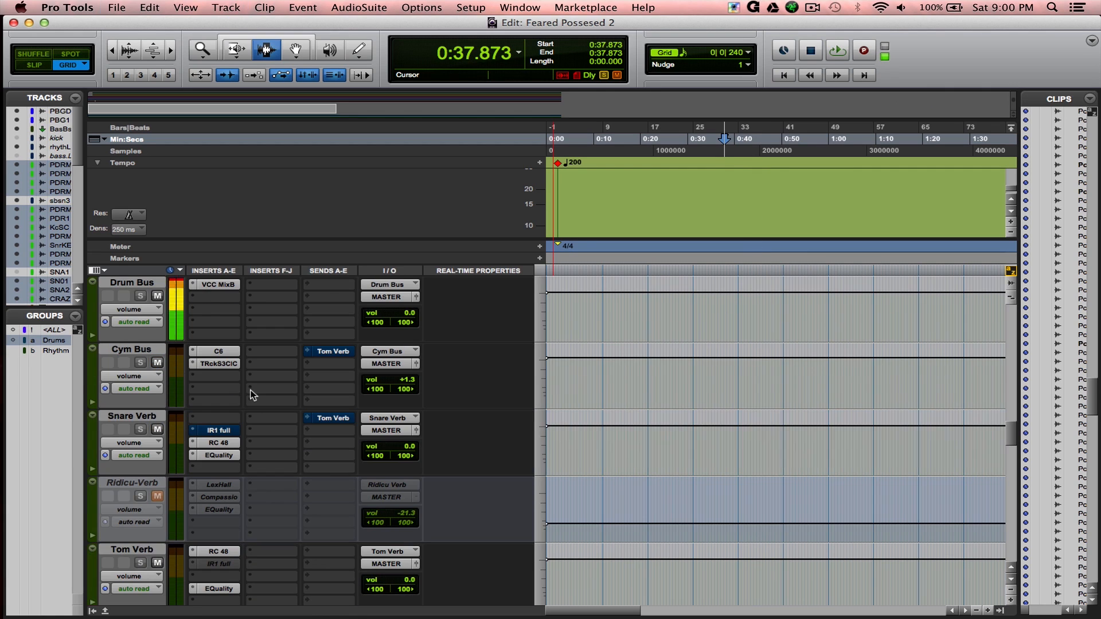
left_click(217, 443)
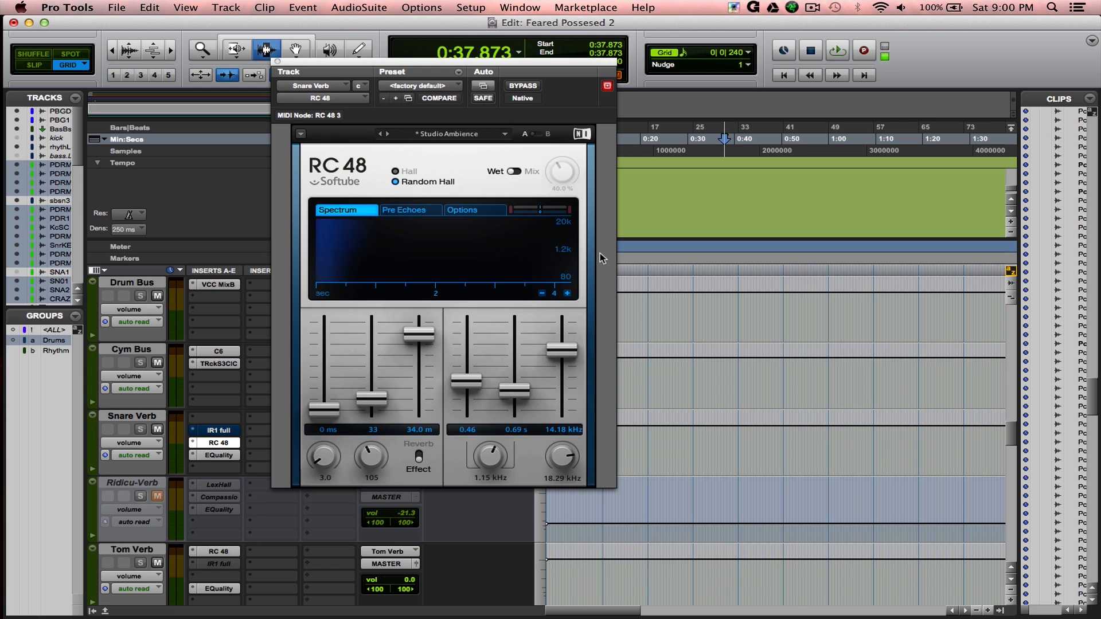
left_click(488, 137)
left_click(565, 123)
left_click(278, 61)
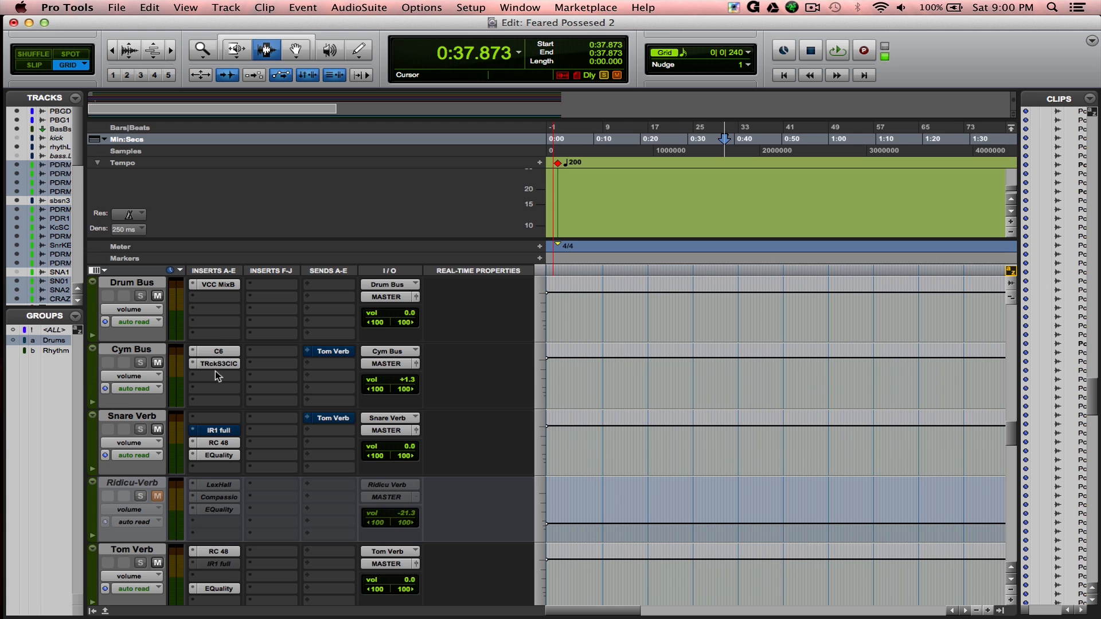
left_click(229, 455)
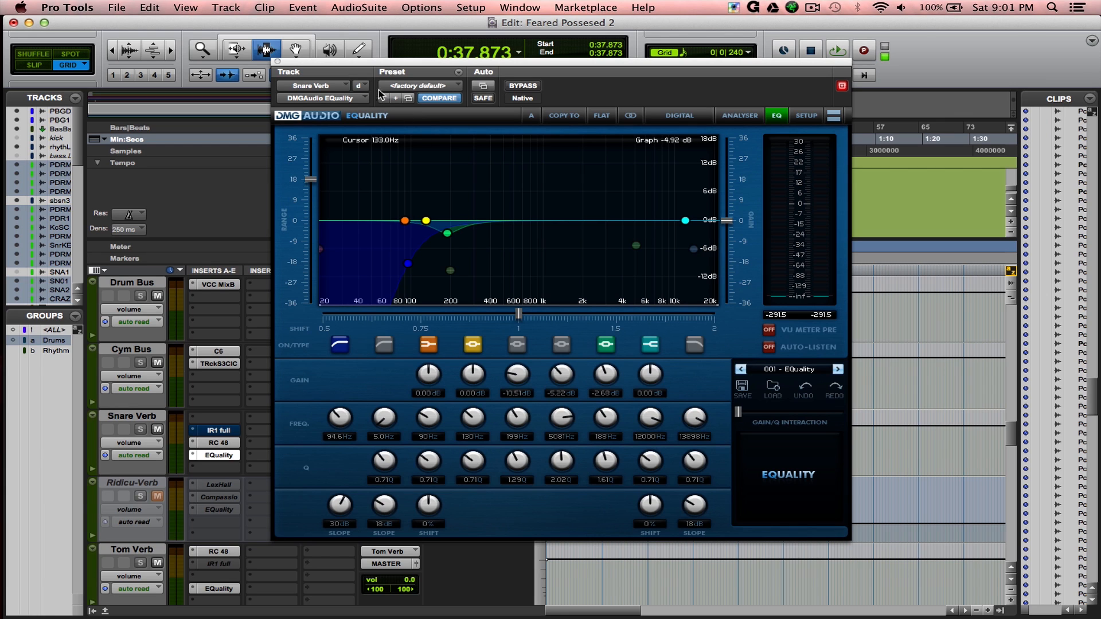
left_click(278, 62)
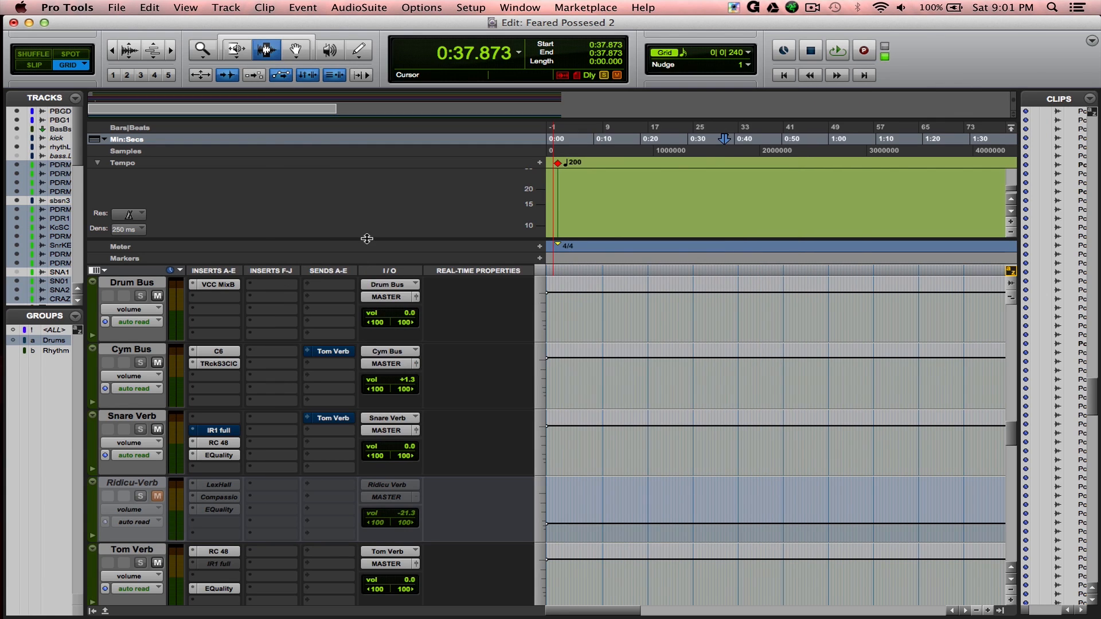
Step: Examine the Tom Verb's RC 48 reverb settings and its EQuality insert
scroll(261, 391, "down", 1)
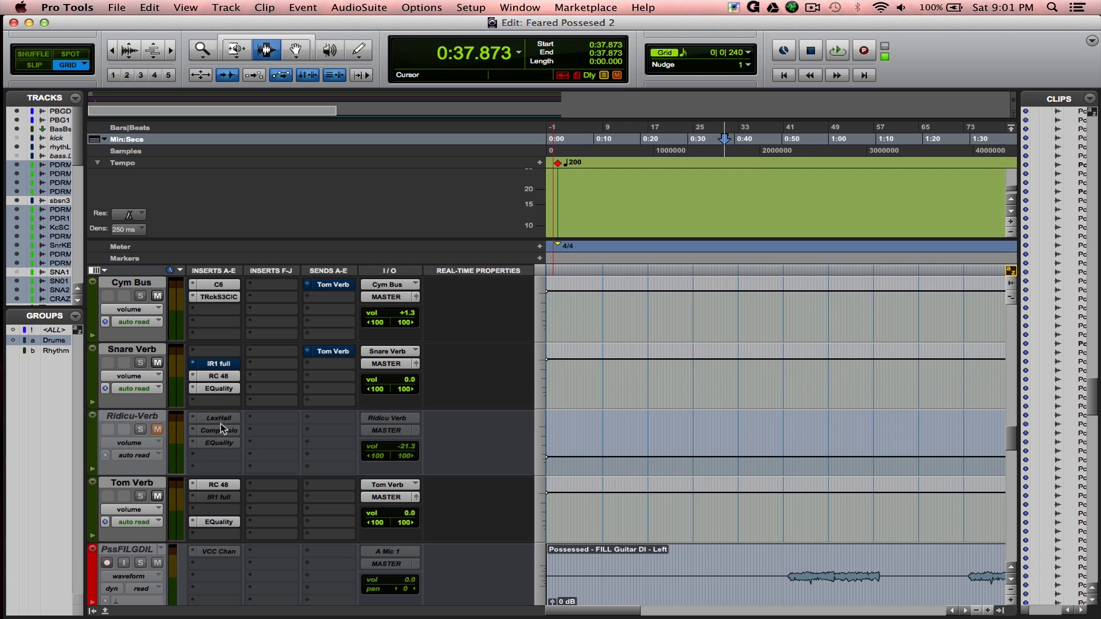
scroll(185, 399, "down", 1)
left_click(226, 418)
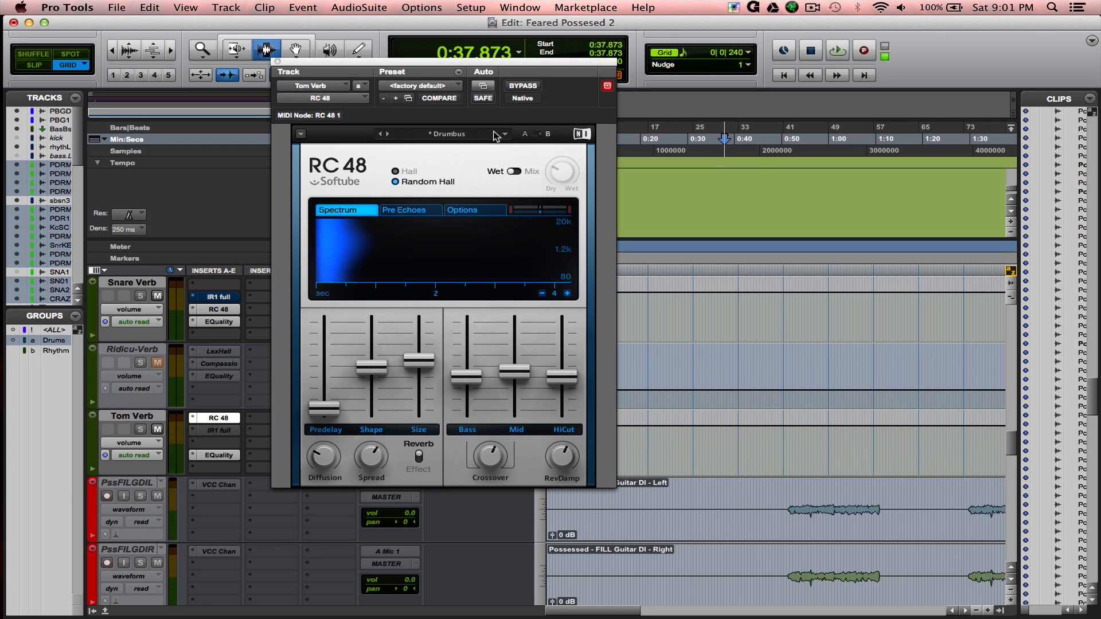
left_click_drag(407, 62, 654, 125)
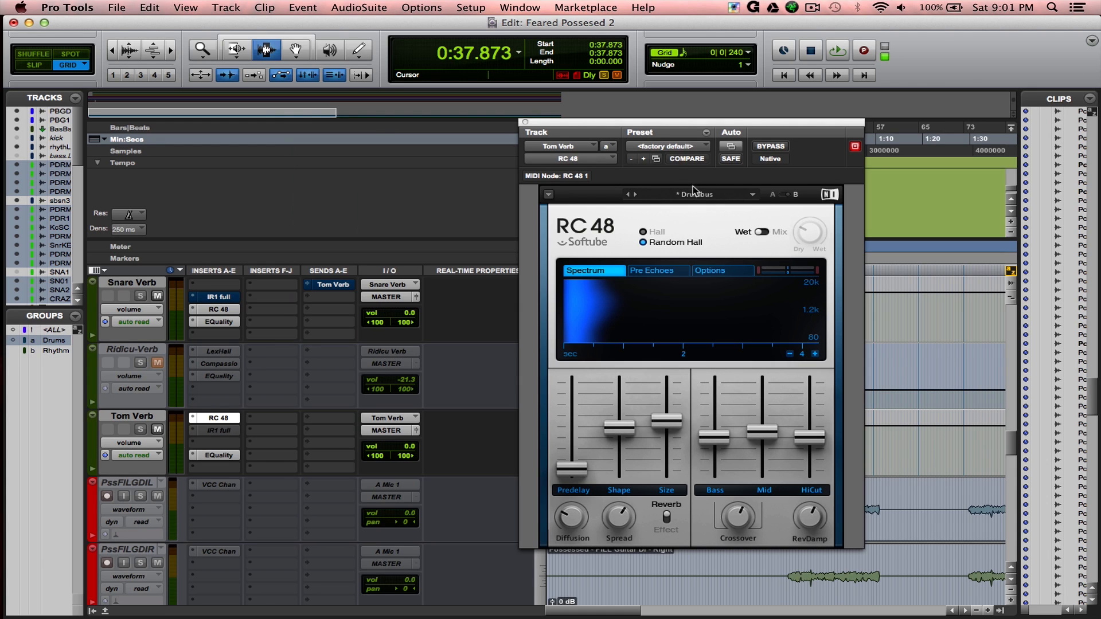
left_click(525, 122)
left_click(228, 456)
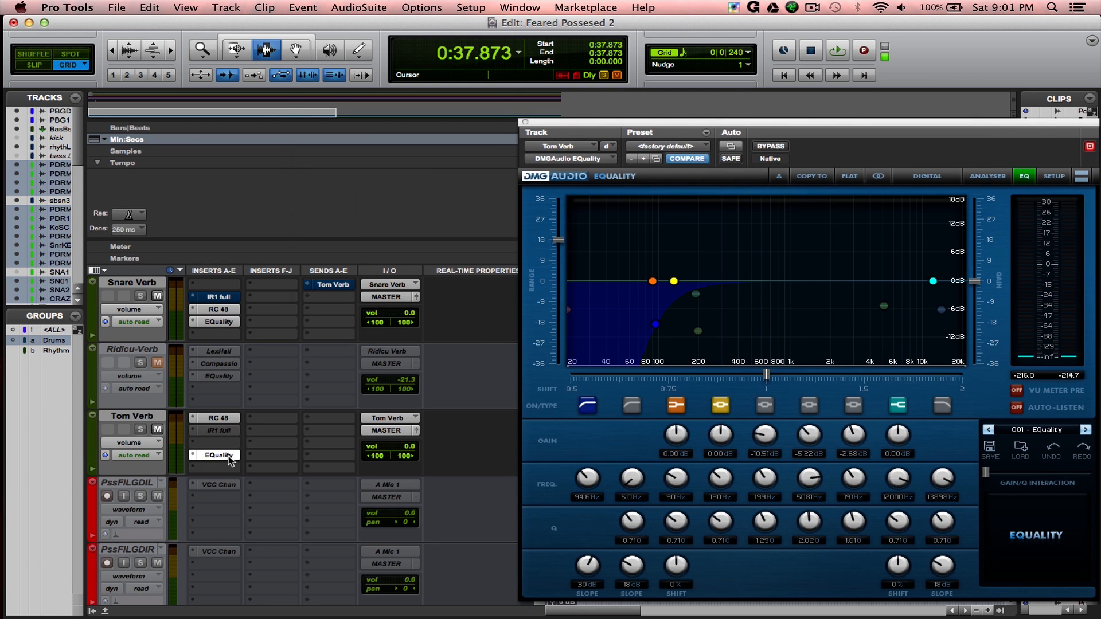
left_click(228, 456)
Step: Save the session and look over the fill guitar and solo tracks below the Tom Verb
scroll(228, 456, "down", 2)
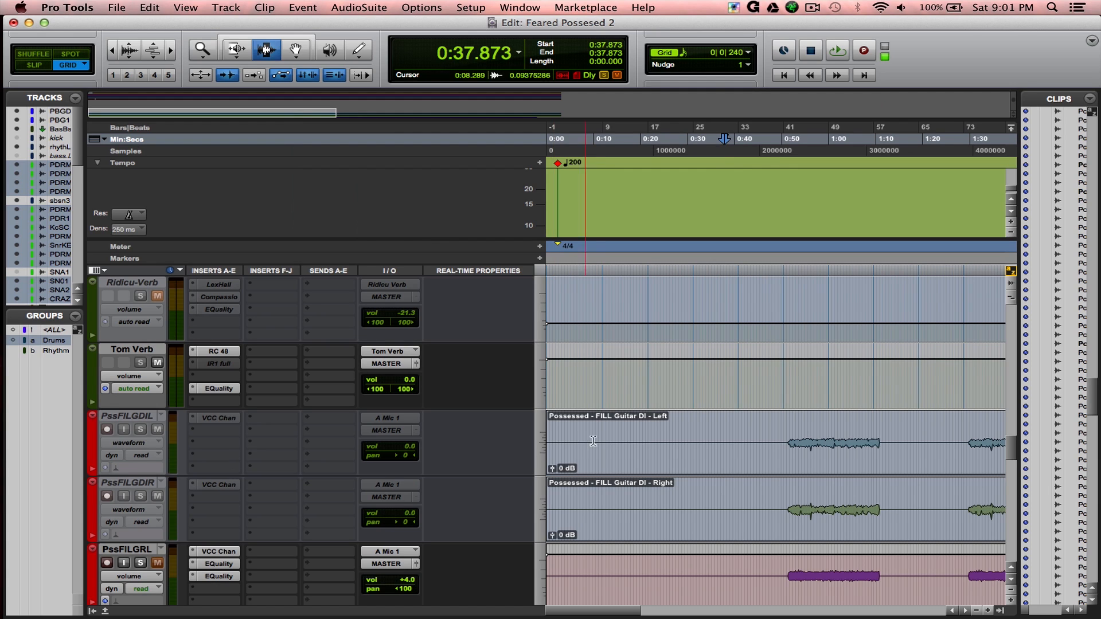
scroll(726, 402, "down", 2)
key("super+s")
scroll(724, 405, "down", 2)
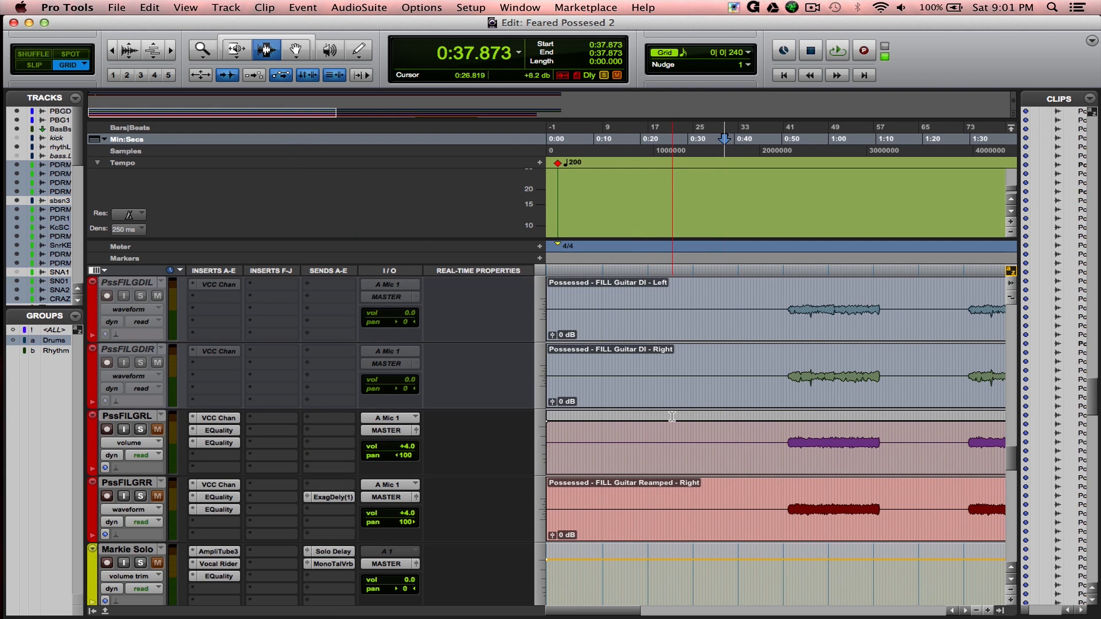
scroll(671, 417, "down", 2)
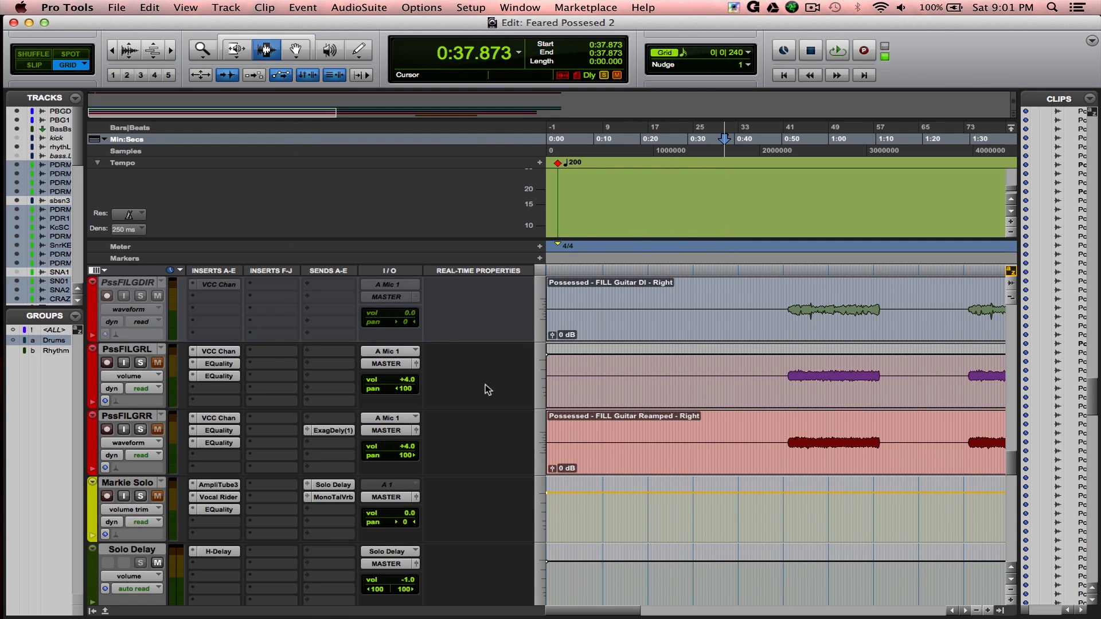
scroll(621, 405, "up", 10)
scroll(625, 409, "up", 10)
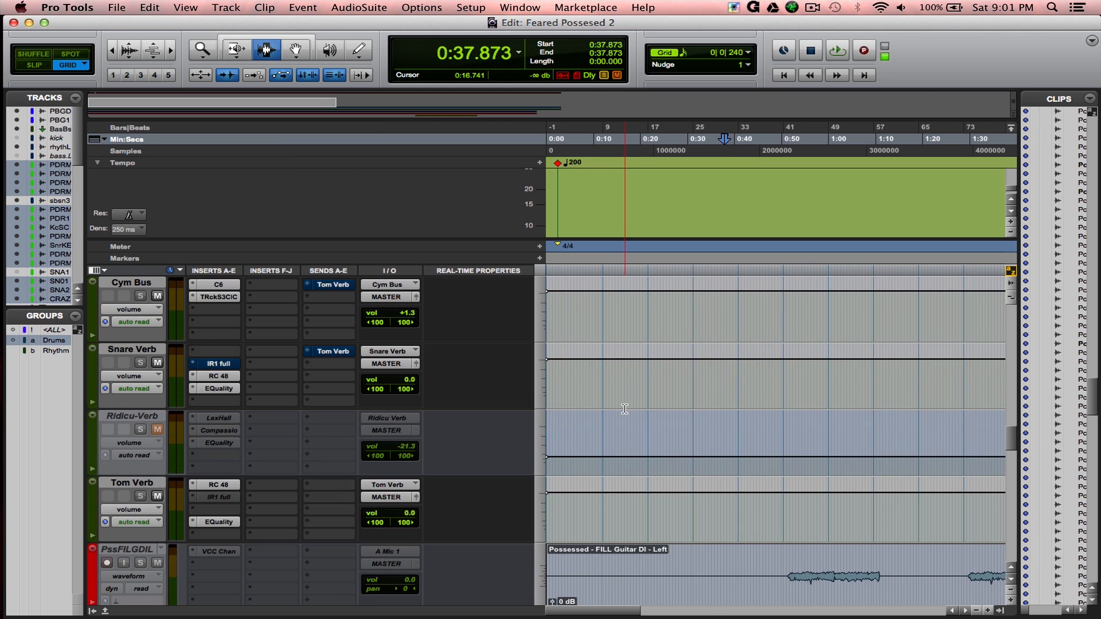
Step: Solo the PssdBsGtDI and PssdBGDI1 bass tracks instead of the drums and play them from 0:37.873
scroll(625, 409, "up", 5)
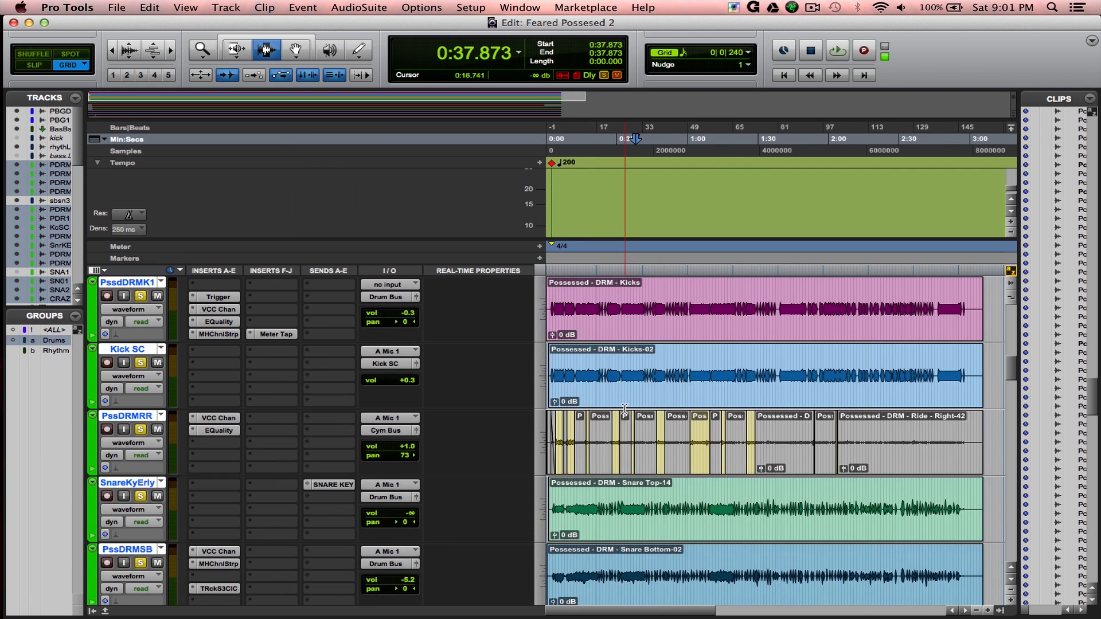
scroll(250, 341, "up", 2)
scroll(250, 341, "up", 3)
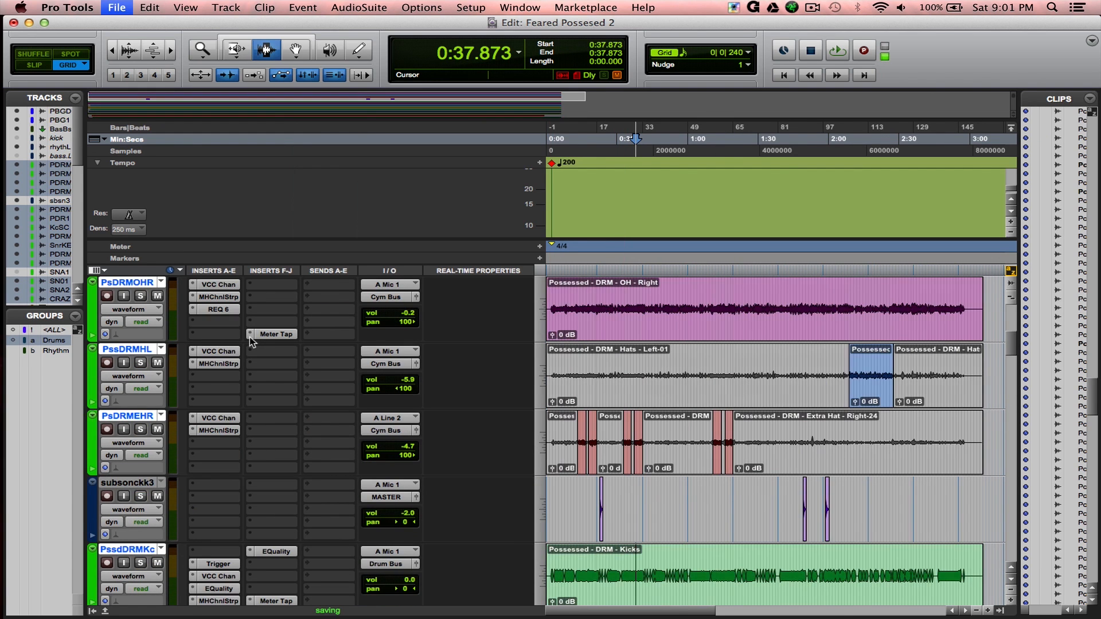
scroll(479, 387, "up", 5)
scroll(479, 386, "up", 2)
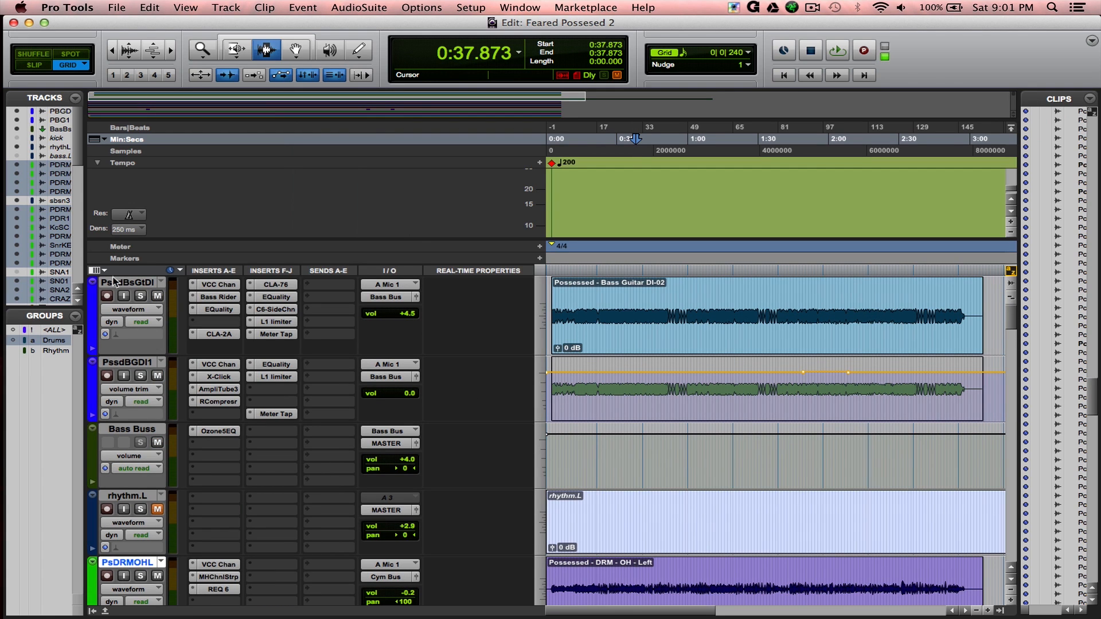
left_click(141, 296)
left_click(141, 376)
key("space")
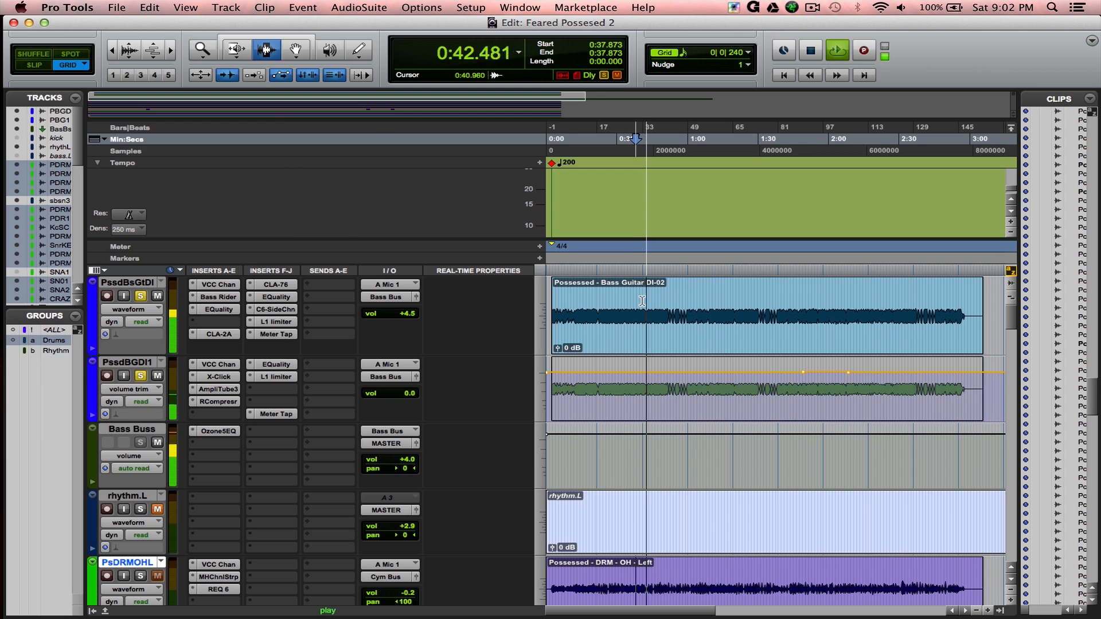
Step: Stop playback and review the PssdBsGtDI track's Bass Rider, first EQuality and CLA-2A inserts, playing briefly to watch the CLA-2A meter
key("space")
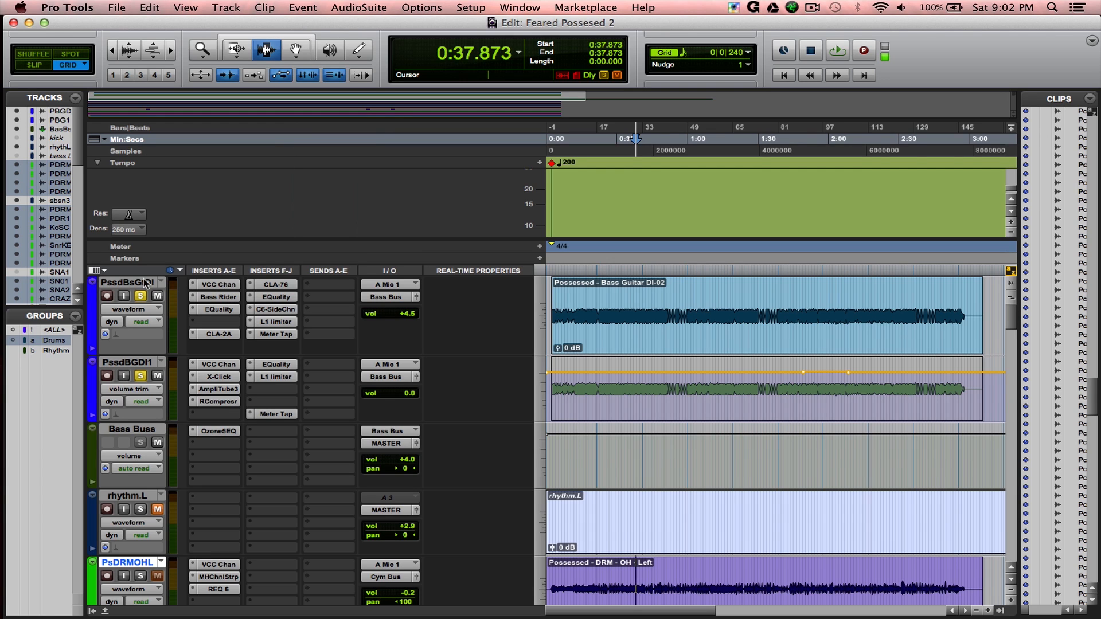
left_click(218, 297)
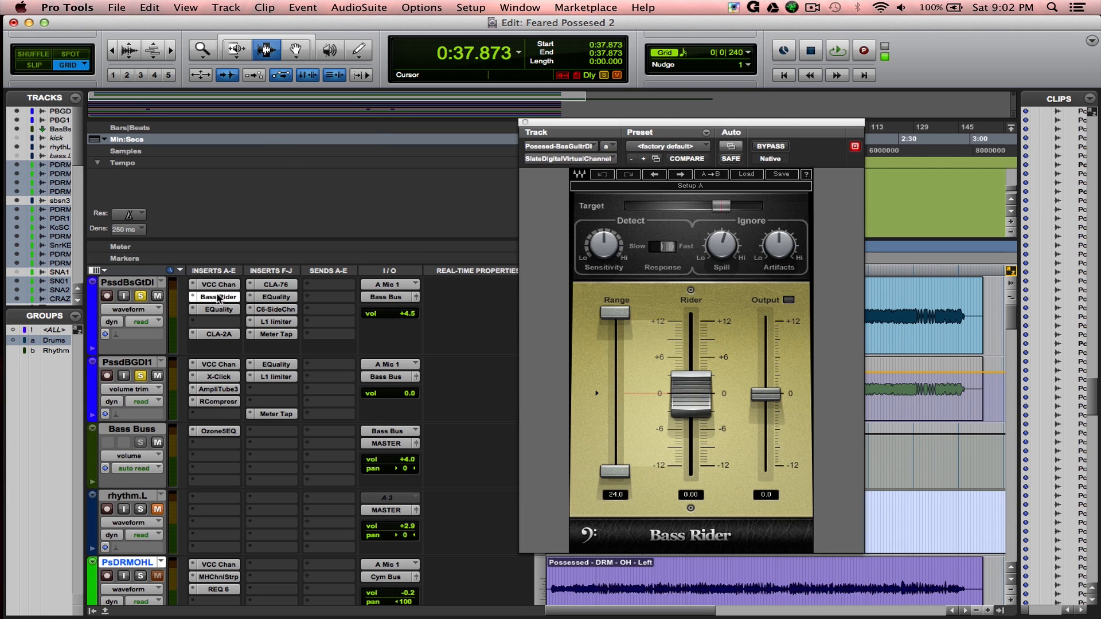
left_click(219, 311)
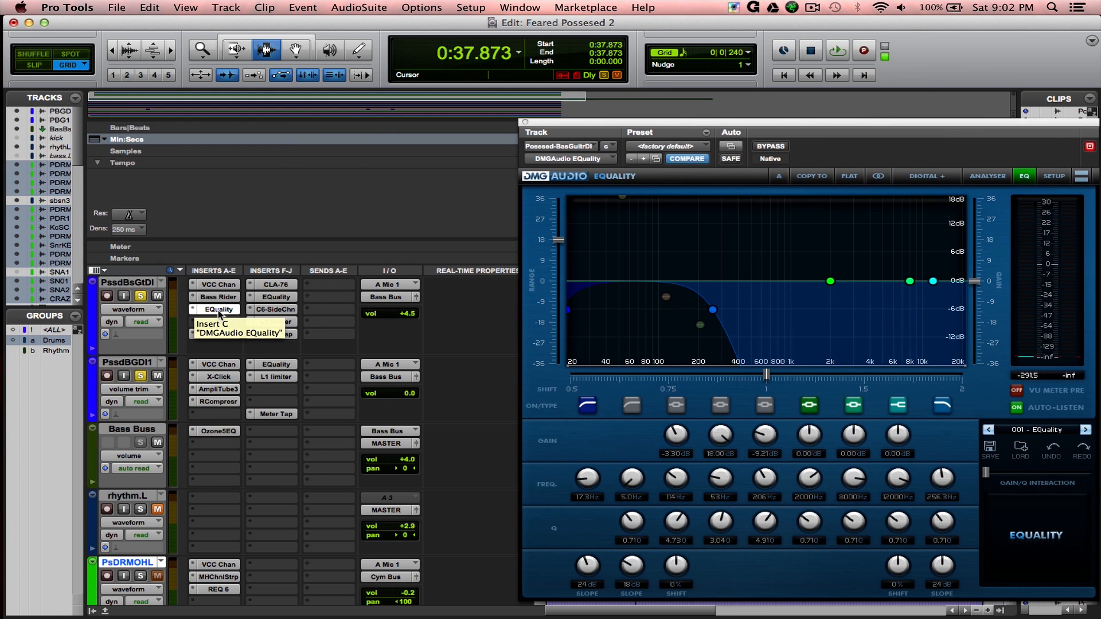
left_click(213, 336)
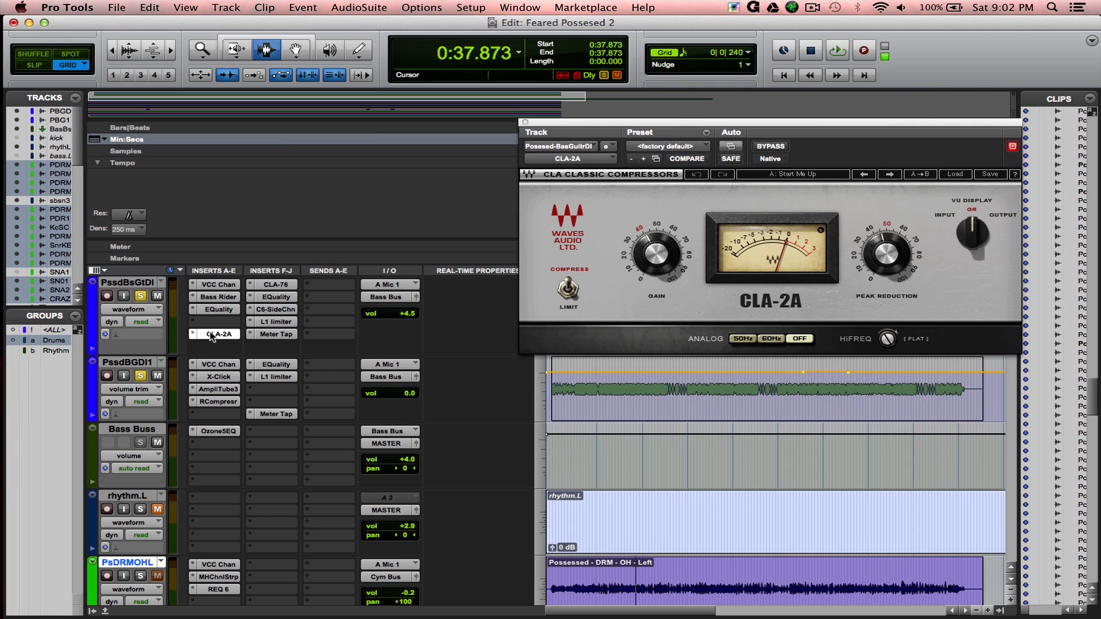
key("space")
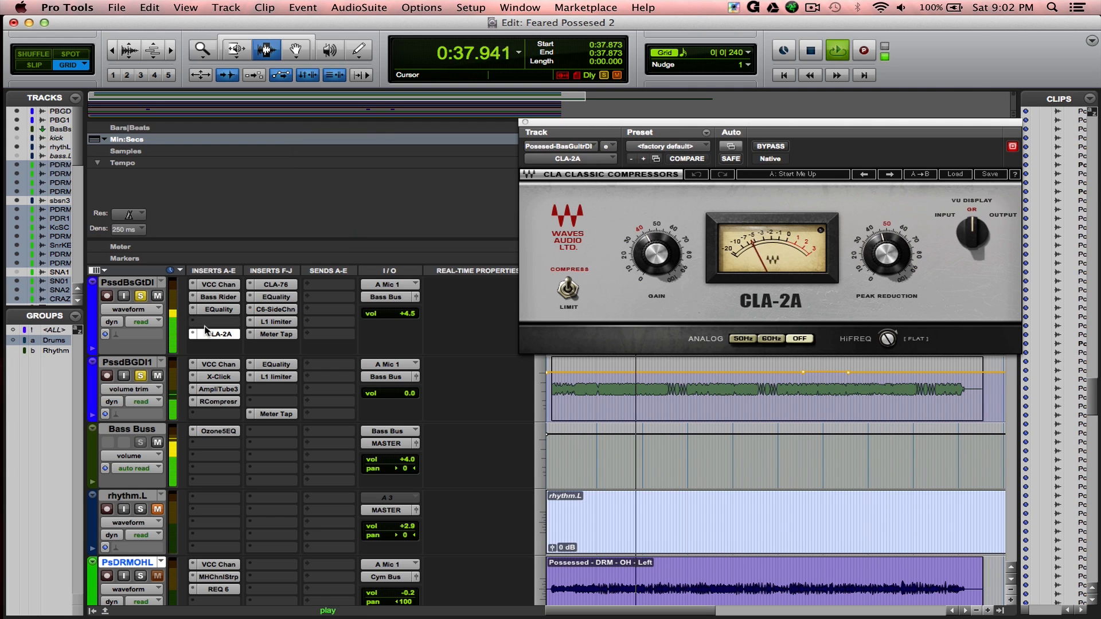
key("space")
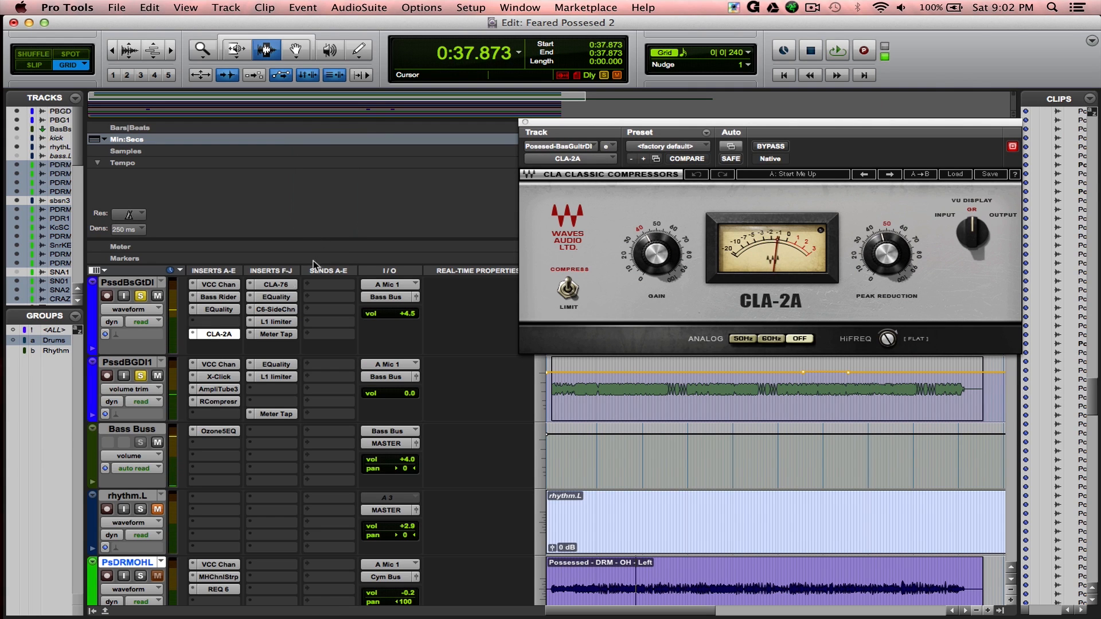
Step: Audition the CLA-76 on PssdBsGtDI and examine the low-frequency bands of the EQuality insert that follows it
left_click(286, 284)
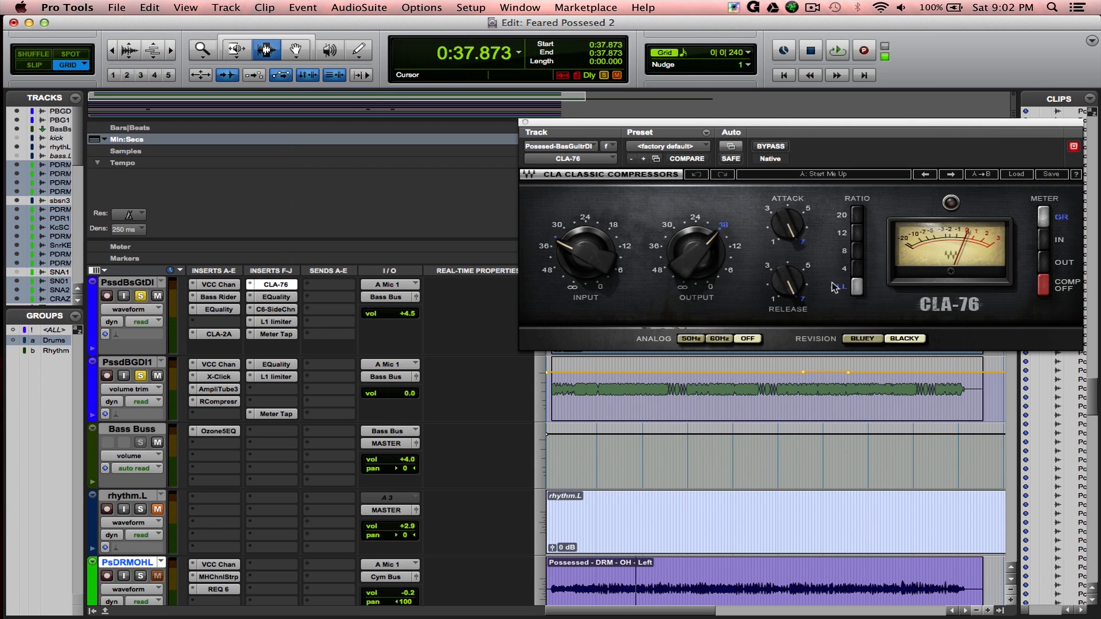
key("space")
key("space")
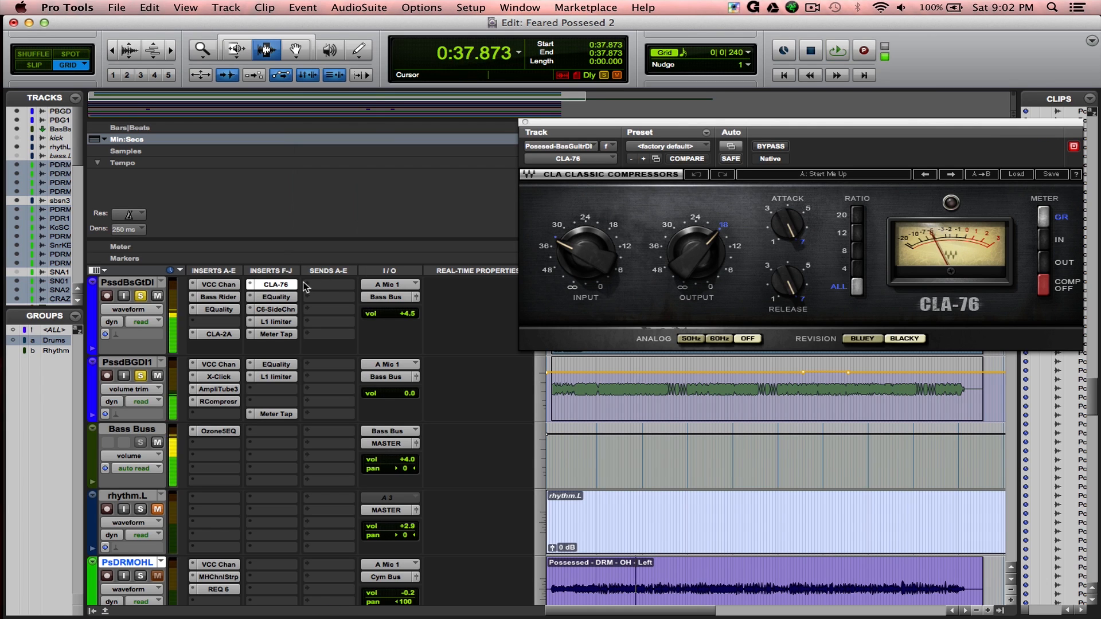
left_click(277, 297)
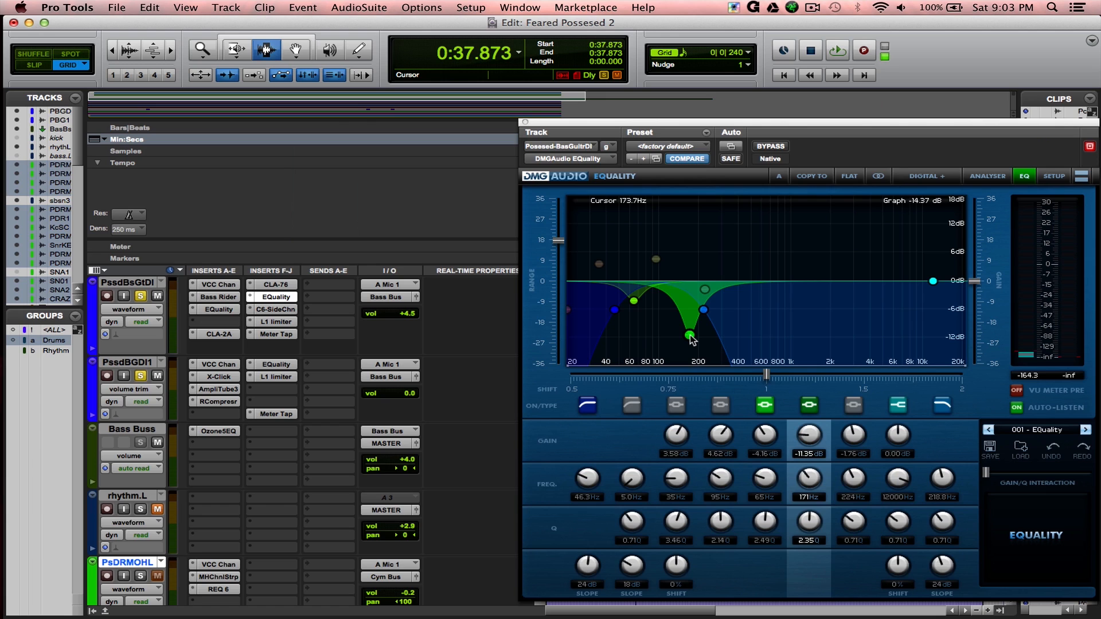
left_click(634, 302)
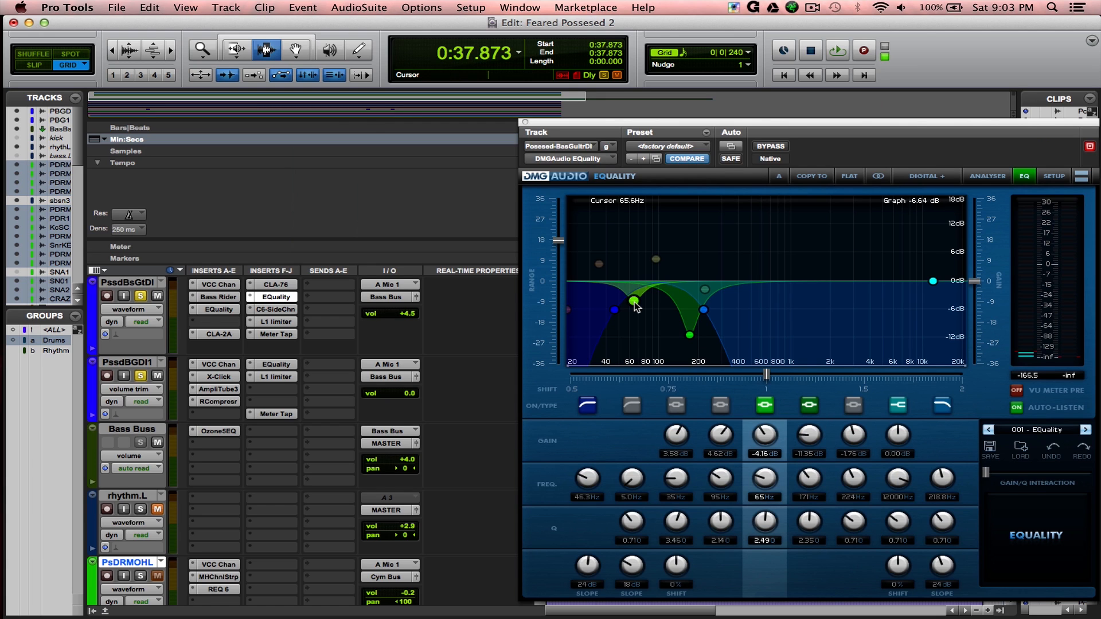
left_click(615, 310)
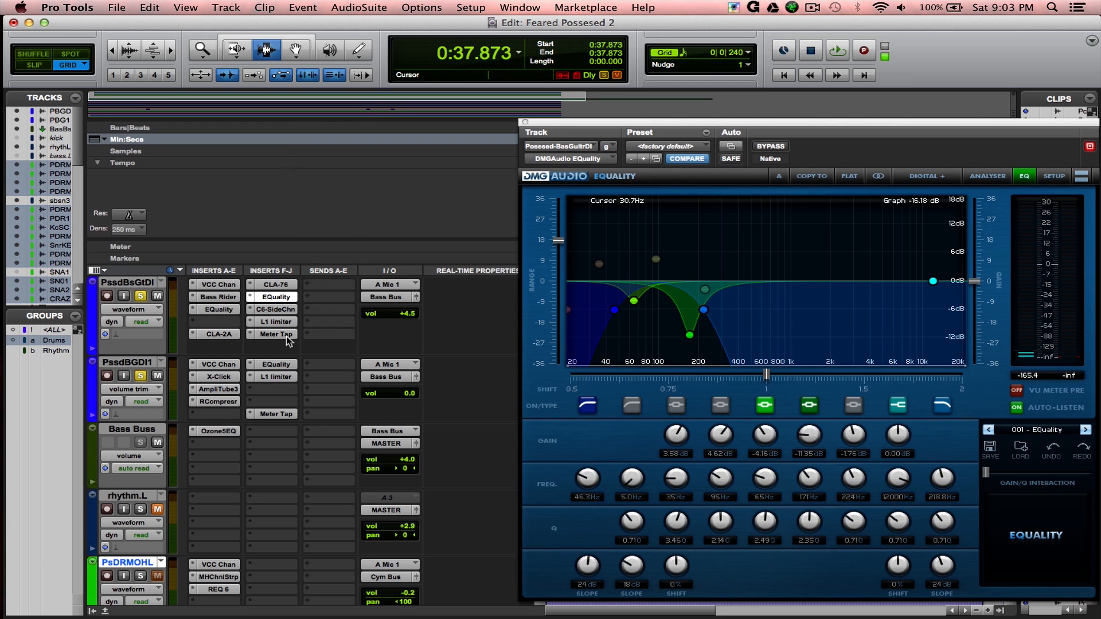
Step: Examine the Kick SC-keyed C6-SideChain on PssdBsGtDI while playing the bass from 0:37.873
left_click(276, 310)
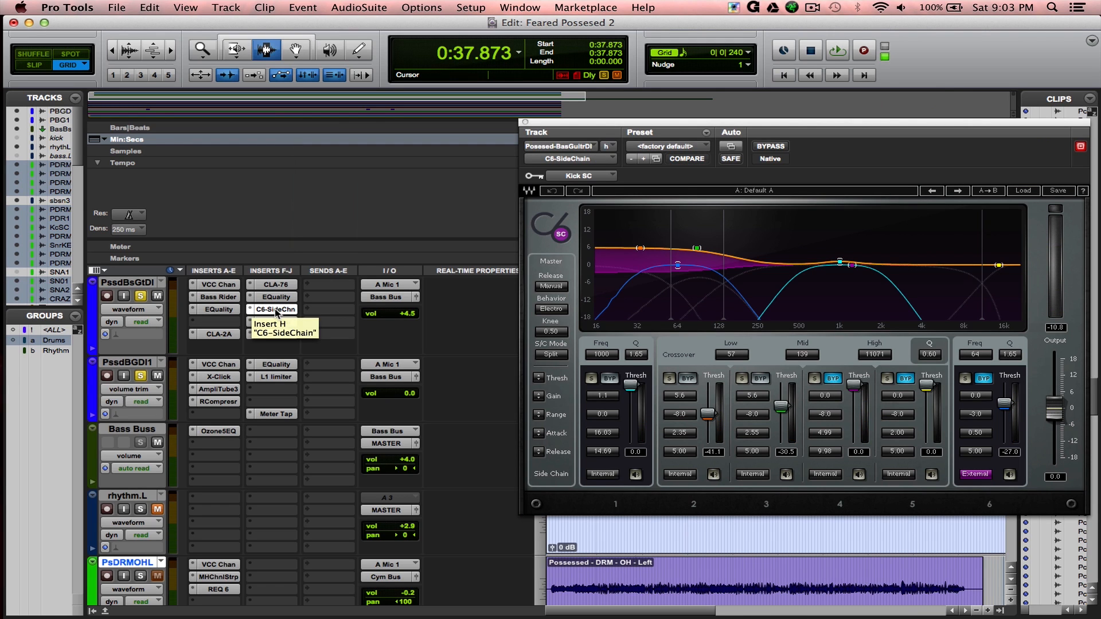
key("space")
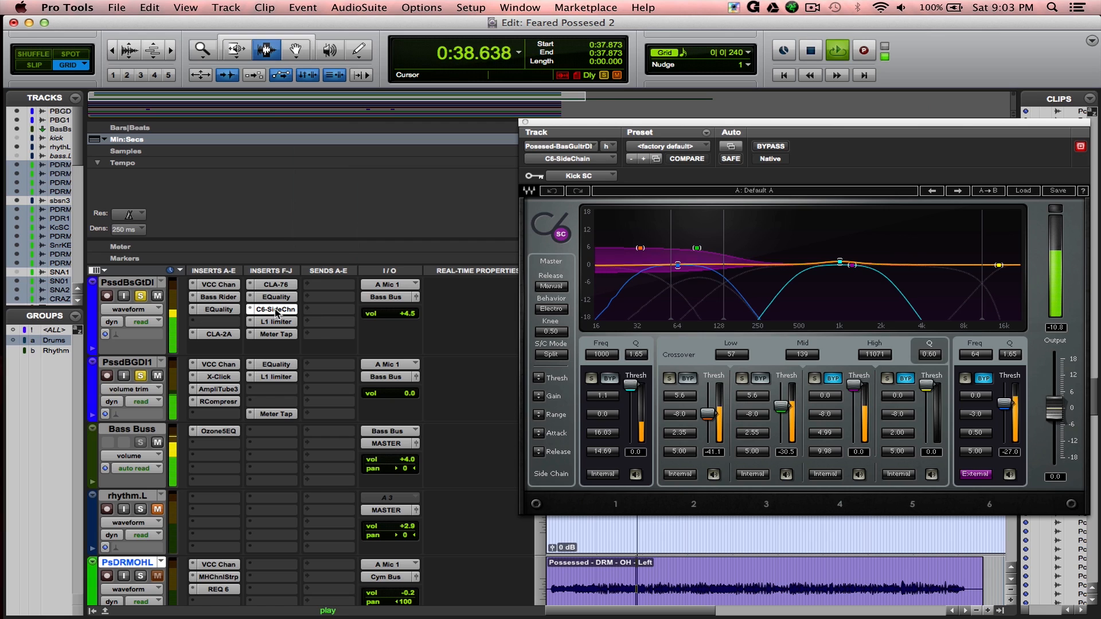
key("space")
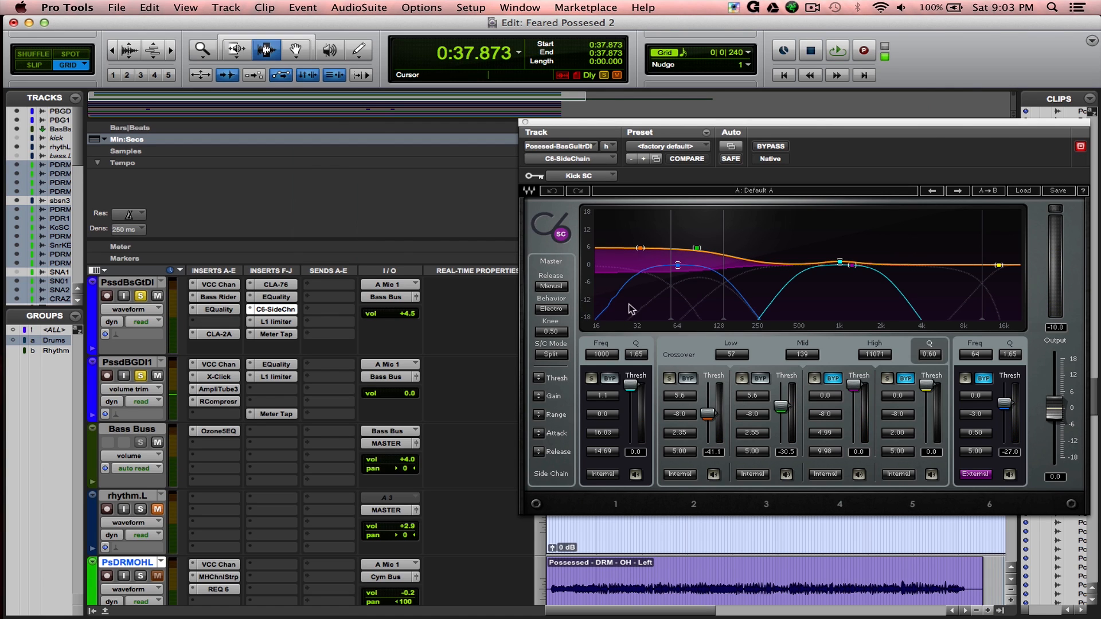
Step: Audition the L1 limiter on PssdBsGtDI while watching its attenuation and the track level, and check the Meter Tap insert
left_click(269, 321)
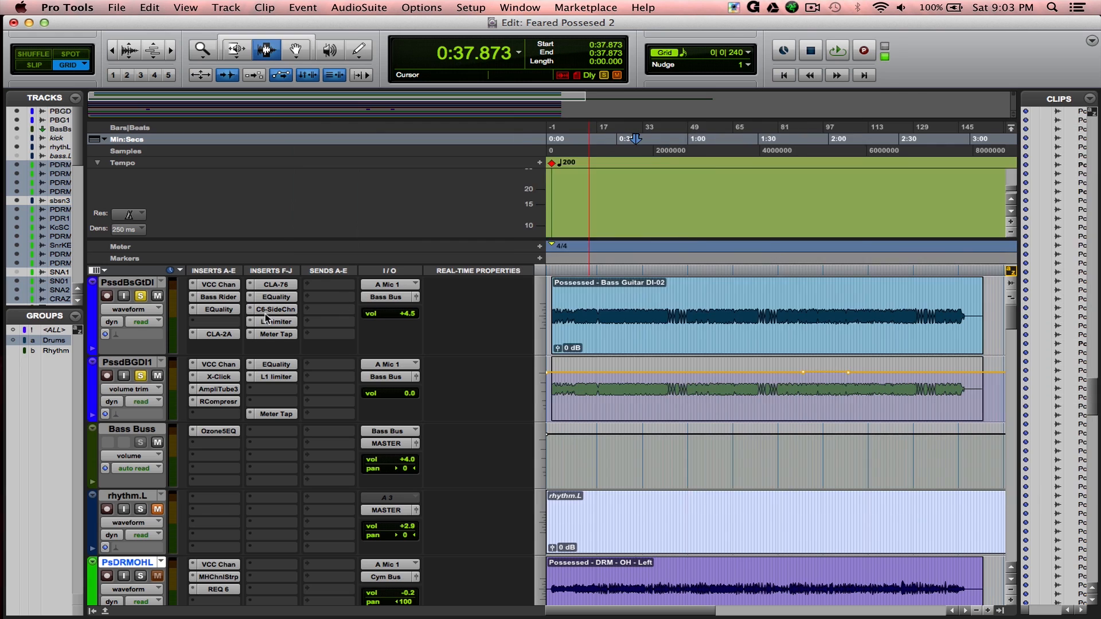
key("space")
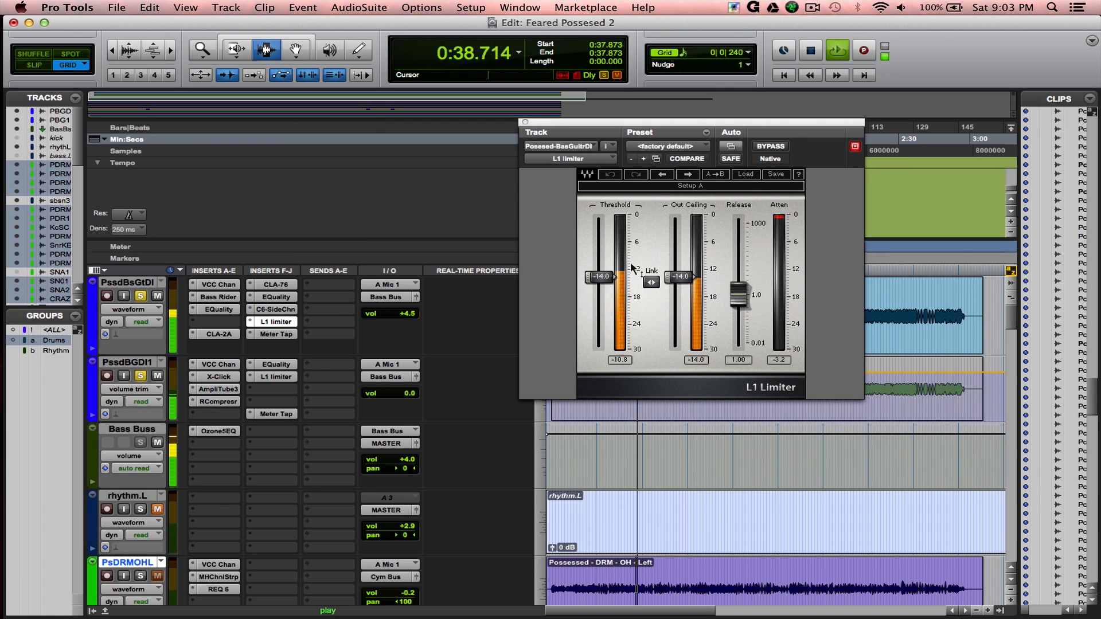
key("space")
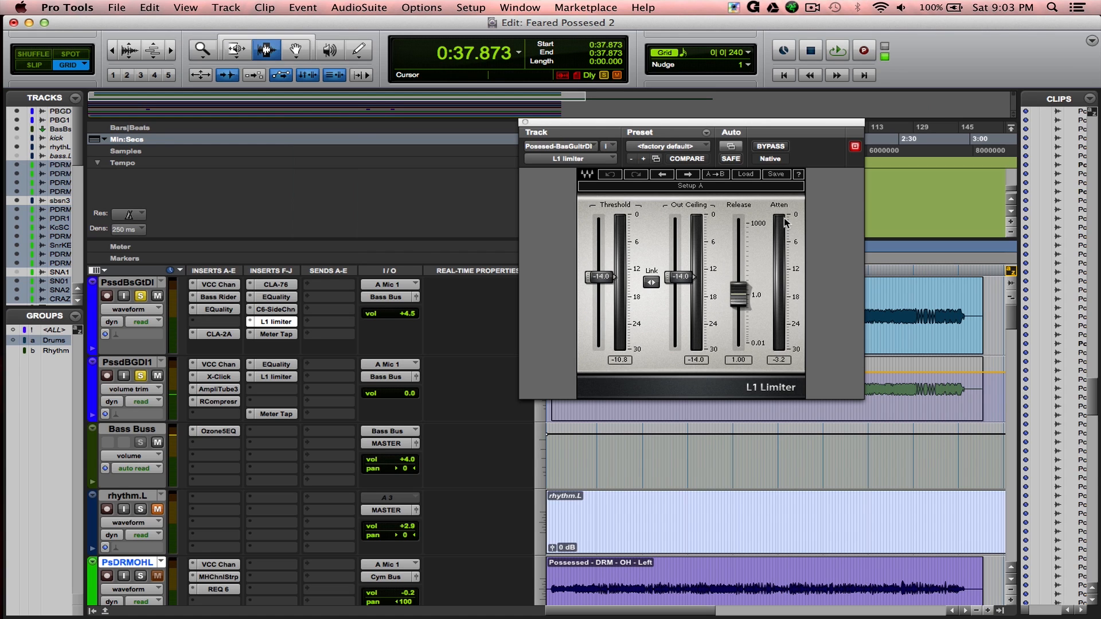
key("space")
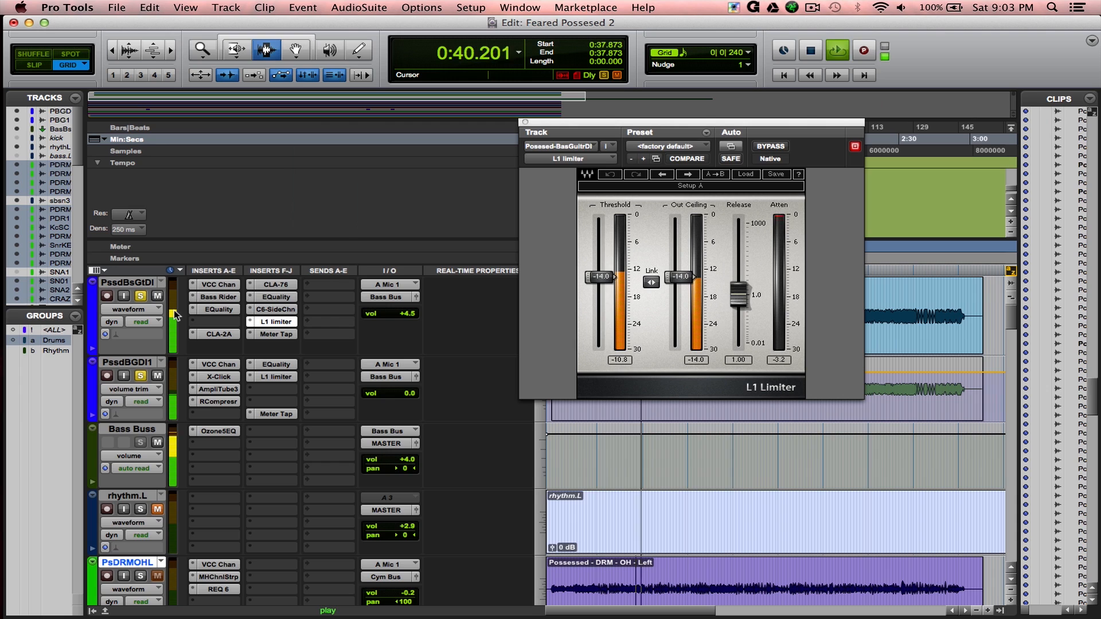
key("space")
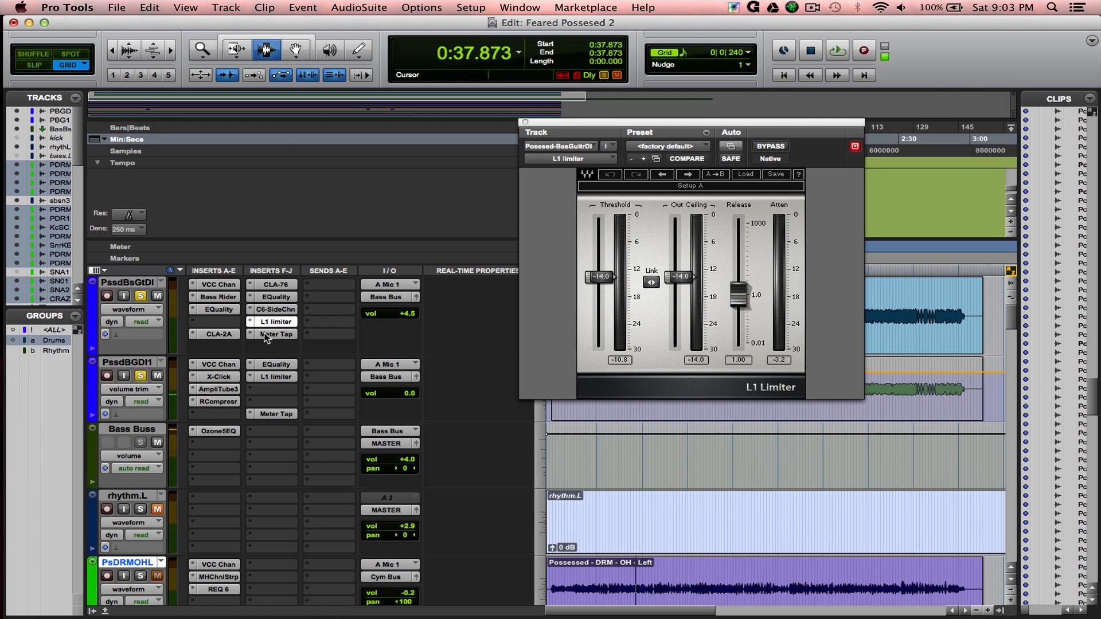
left_click(266, 335)
left_click(267, 336)
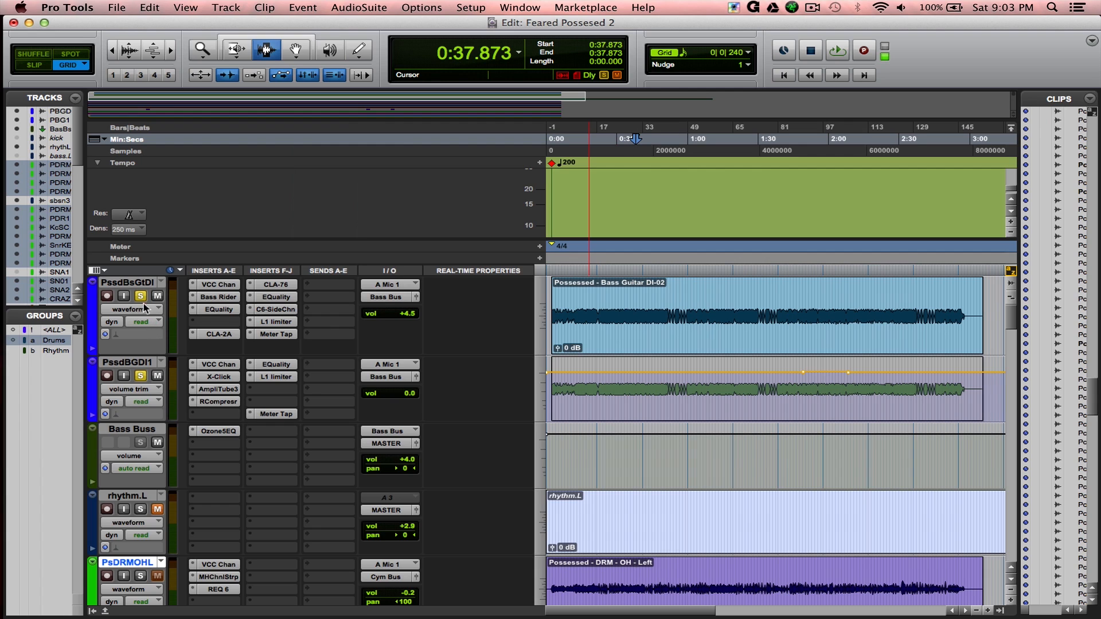
Step: Leave only PssdBGDI1 soloed, audition its X-Click insert with and without bypass, and save the session
left_click(218, 364)
left_click(217, 365)
left_click(218, 376)
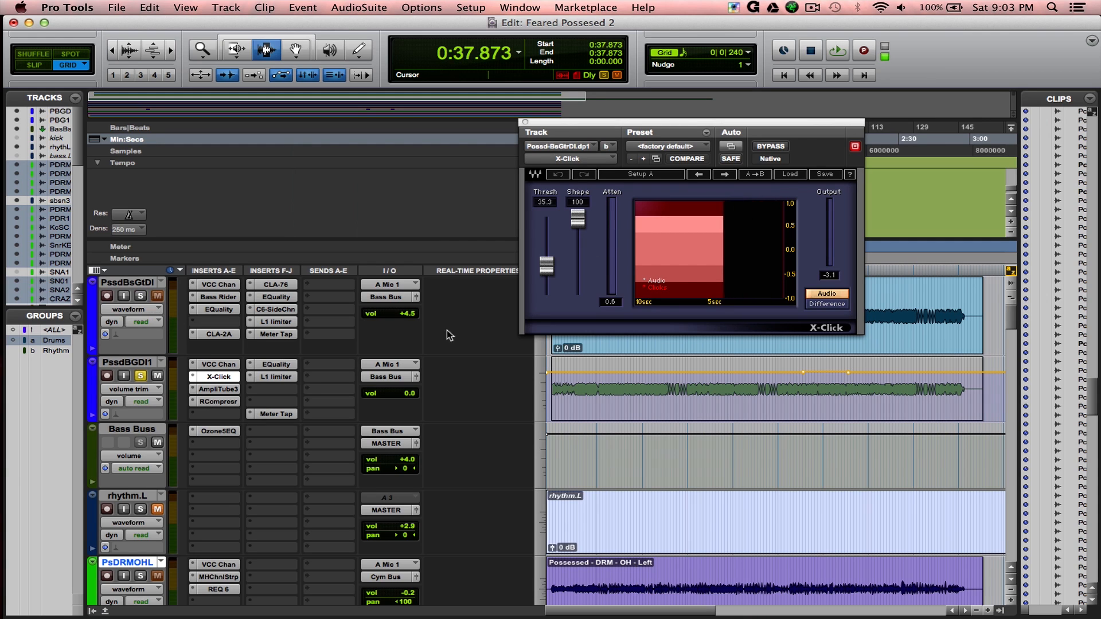
key("space")
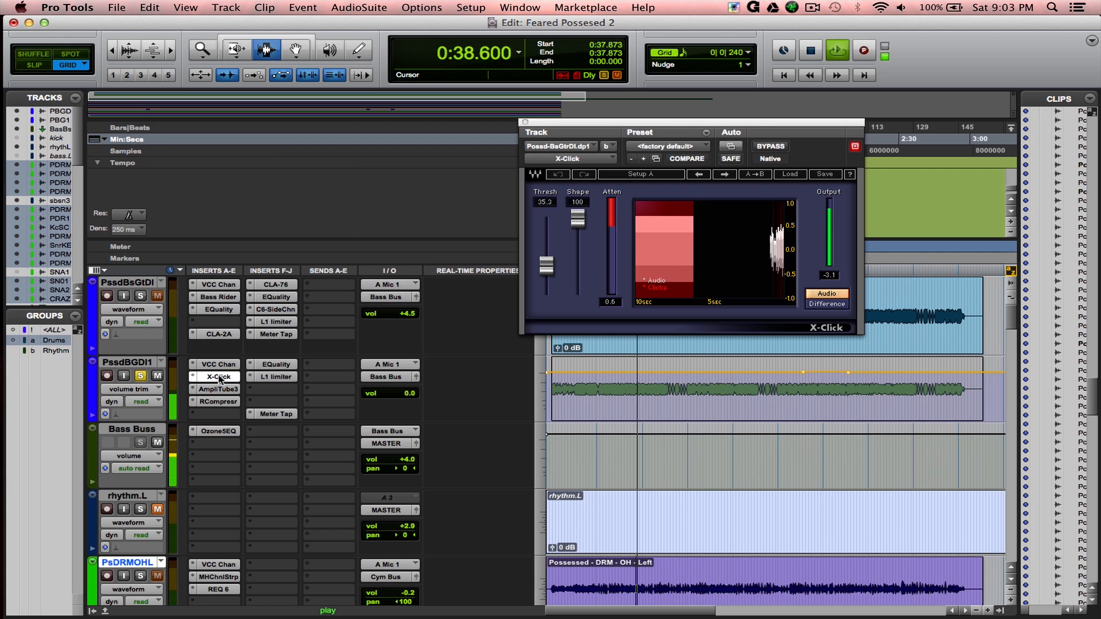
left_click(218, 377, "super")
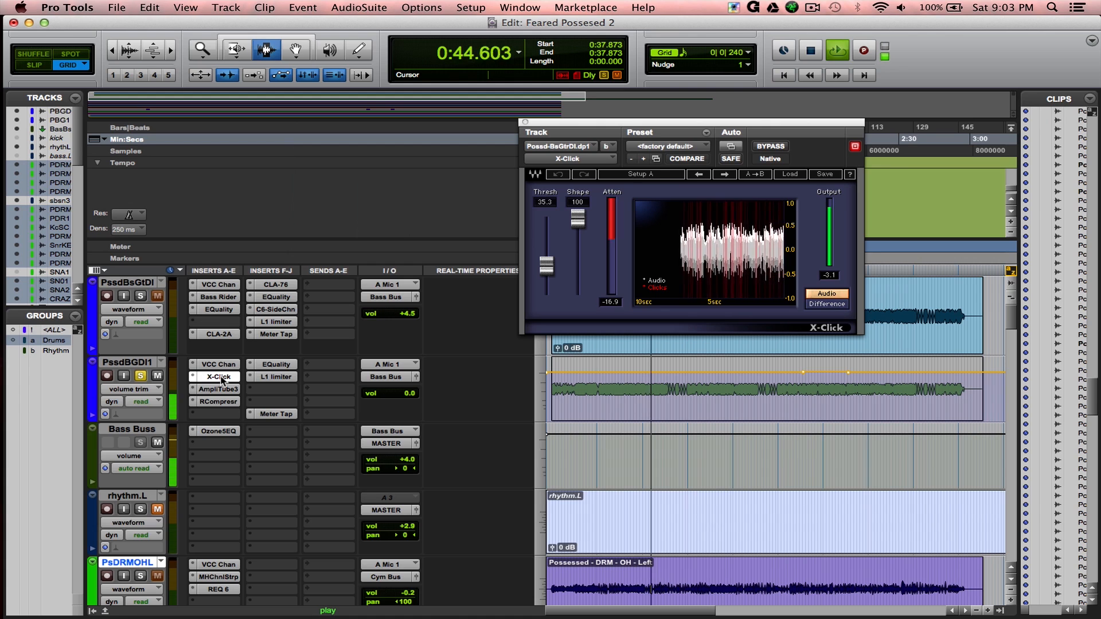
left_click(219, 377, "super")
key("space")
key("super+s")
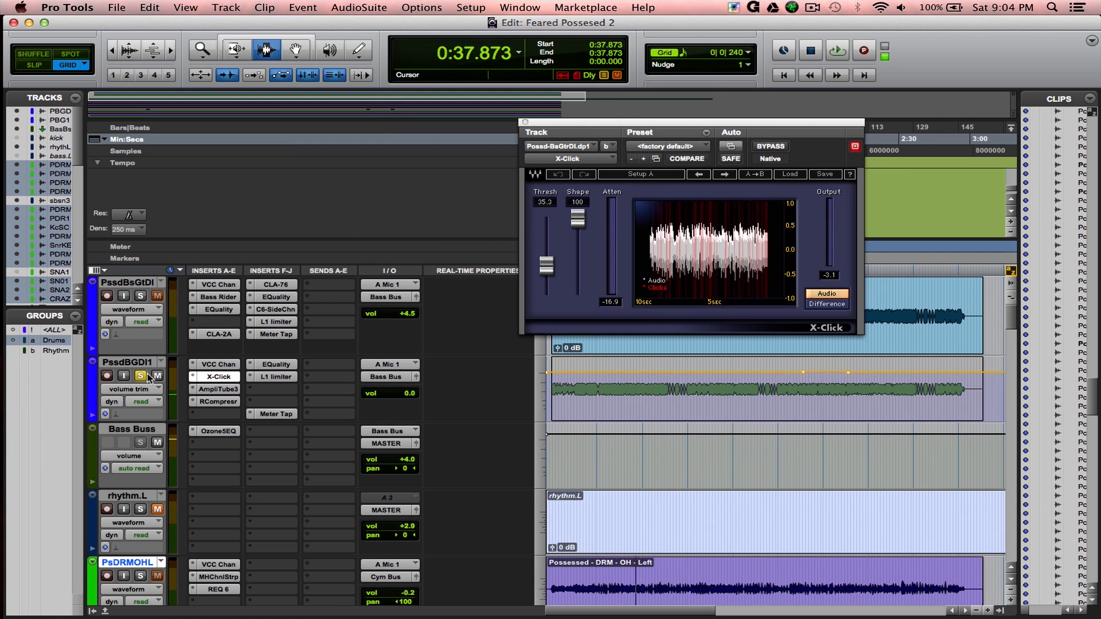
Step: Examine the AmpliTube 3 insert on PssdBGDI1, viewing its BA-500 amp, Cab A and Stomp A modules
left_click(219, 389)
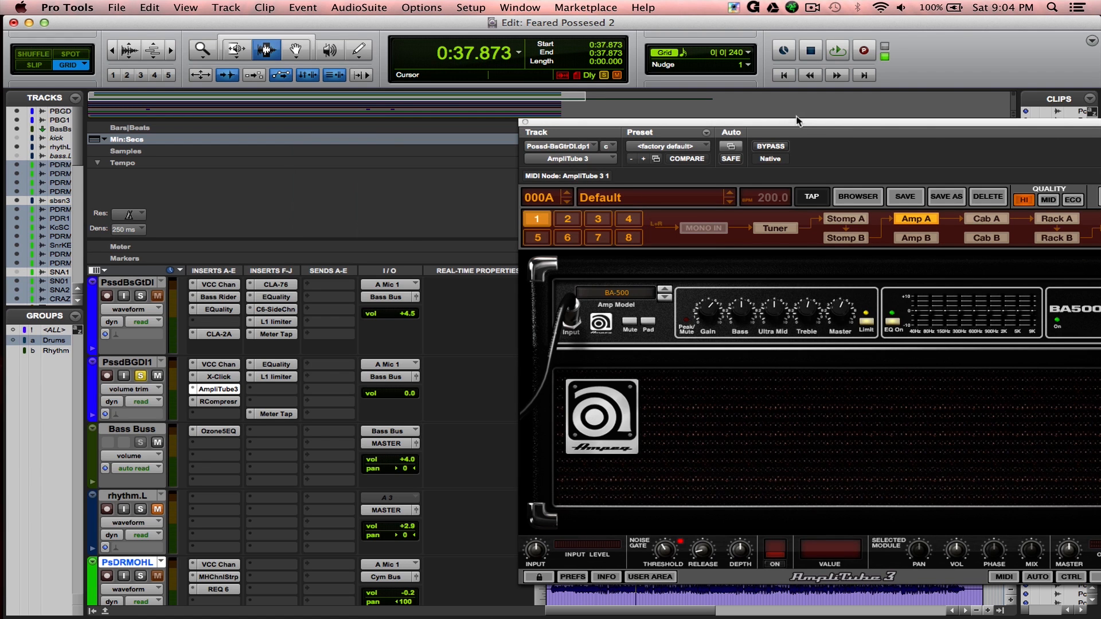
left_click_drag(797, 122, 684, 103)
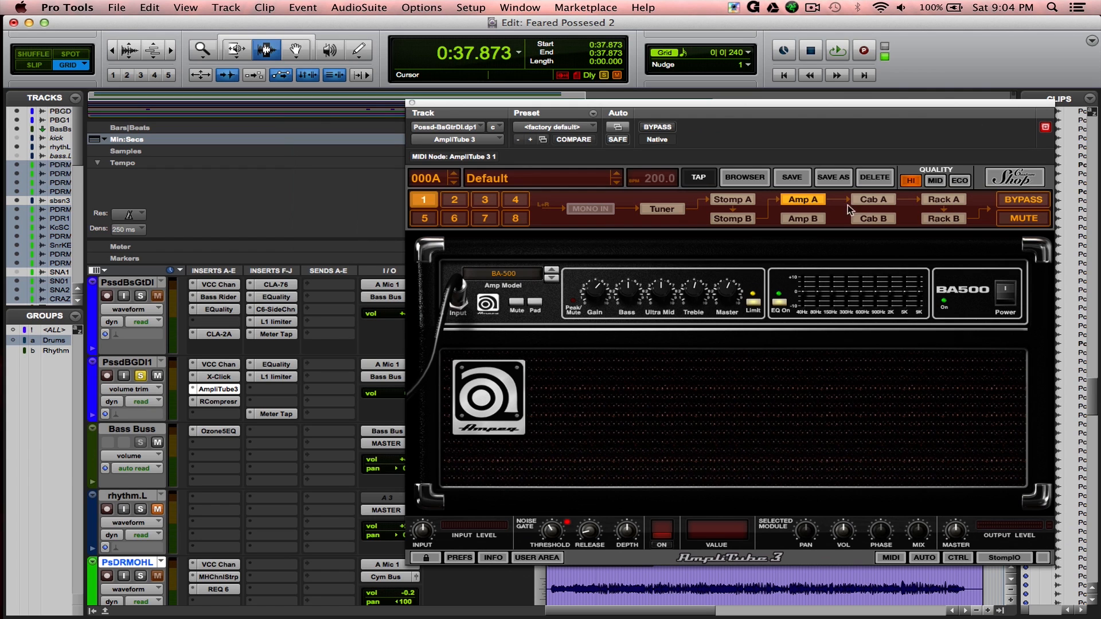
left_click(865, 202)
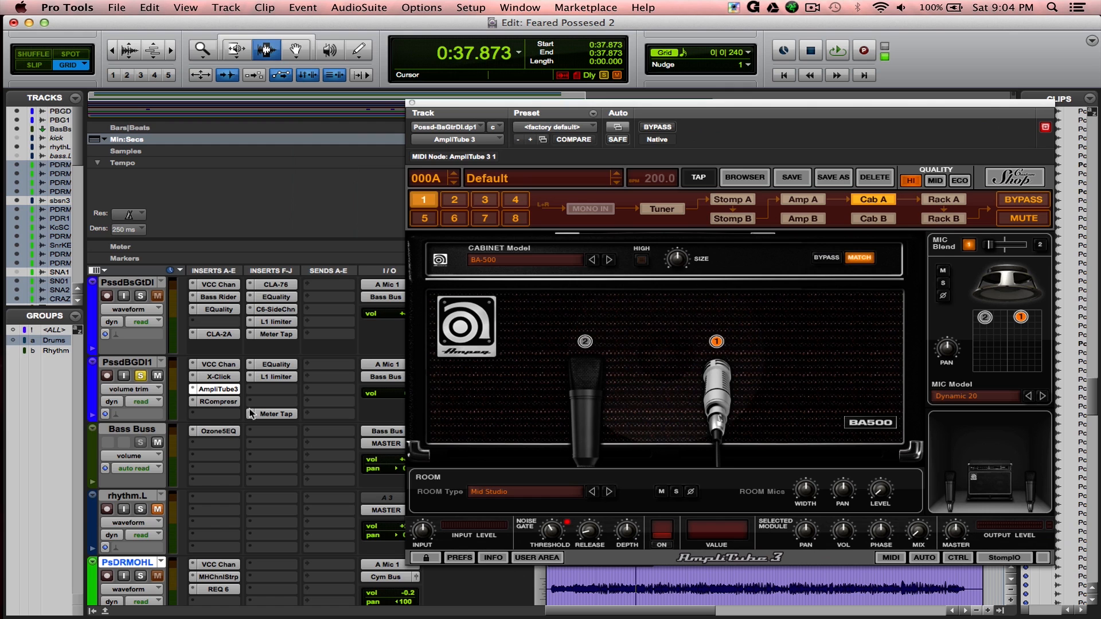
left_click(744, 202)
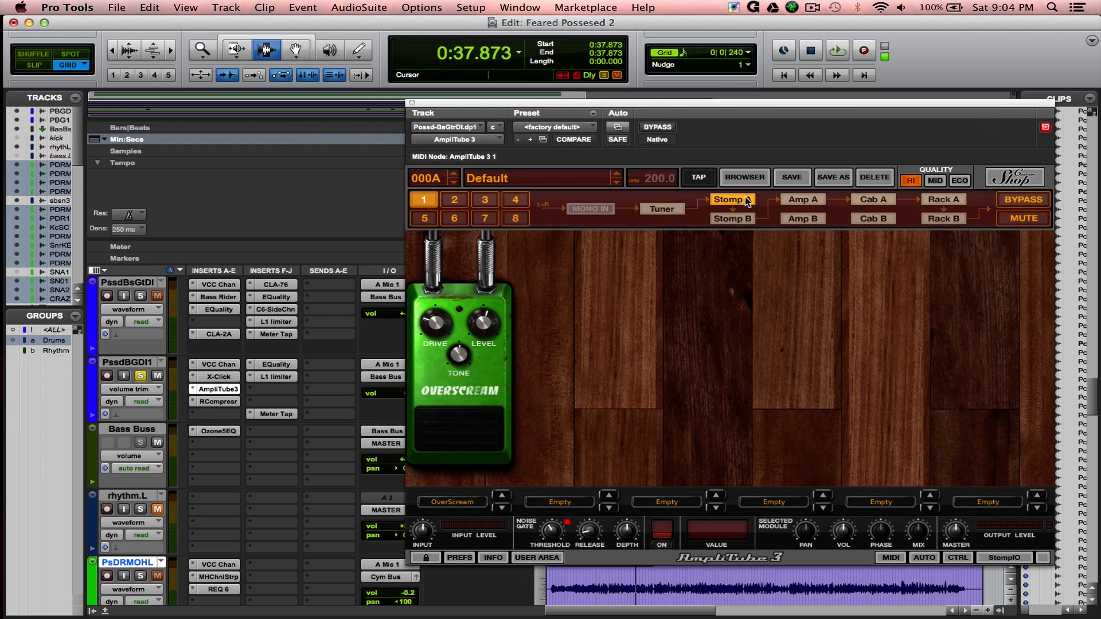
Step: Examine the Renaissance Compressor and EQuality settings on PssdBGDI1 and save the session
left_click(227, 401)
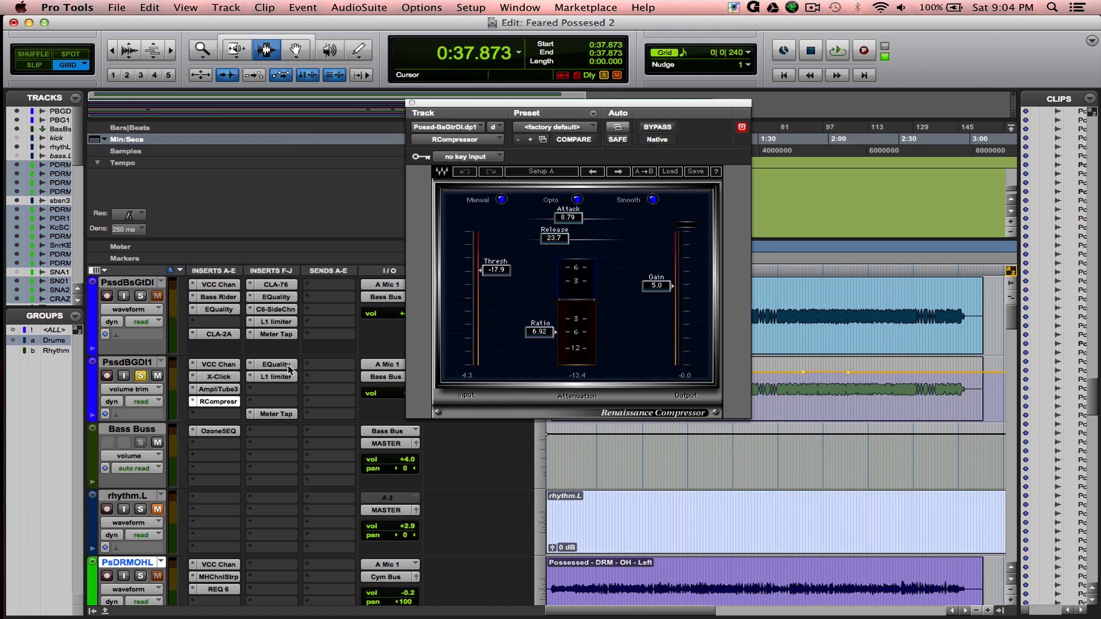
left_click(288, 366)
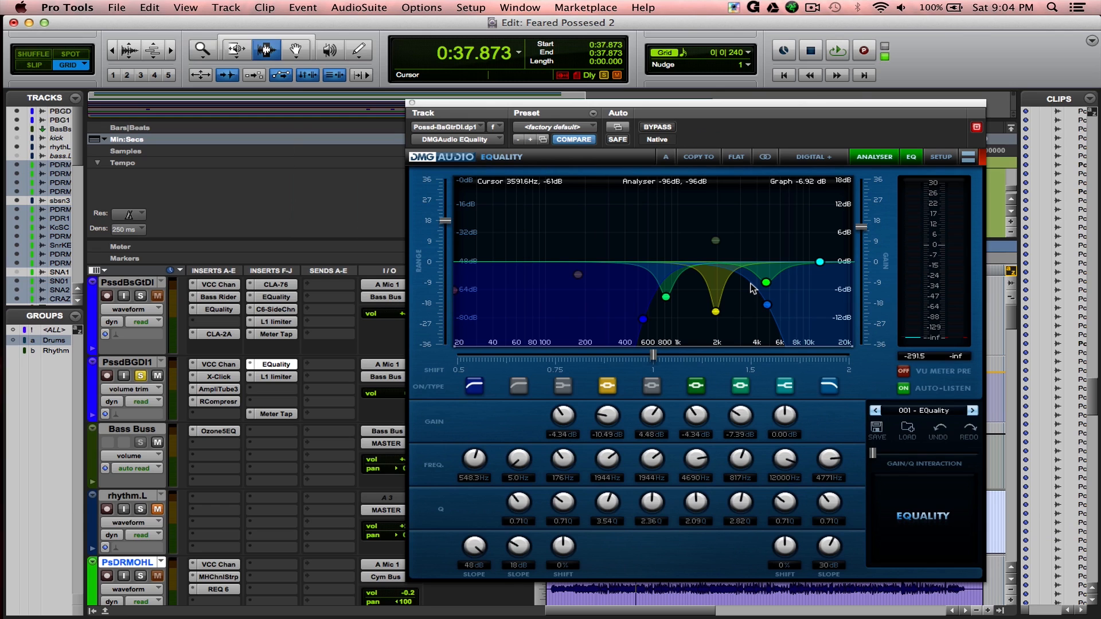
key("super+s")
Step: Audition the L1 limiter on PssdBGDI1 from 0:37.873 and save the session
left_click(281, 377)
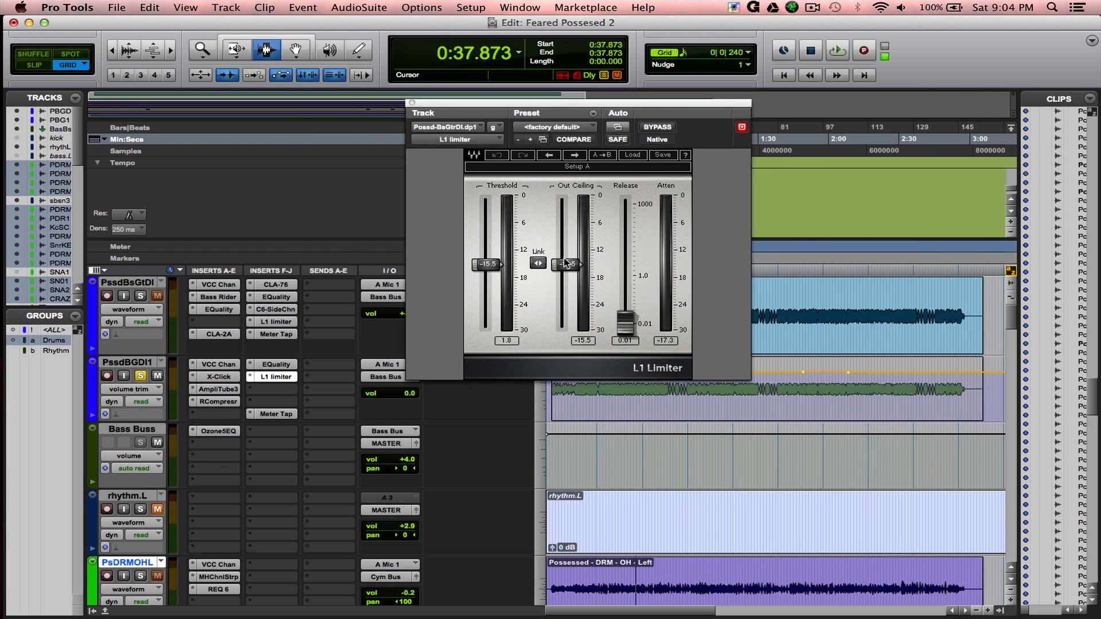
key("space")
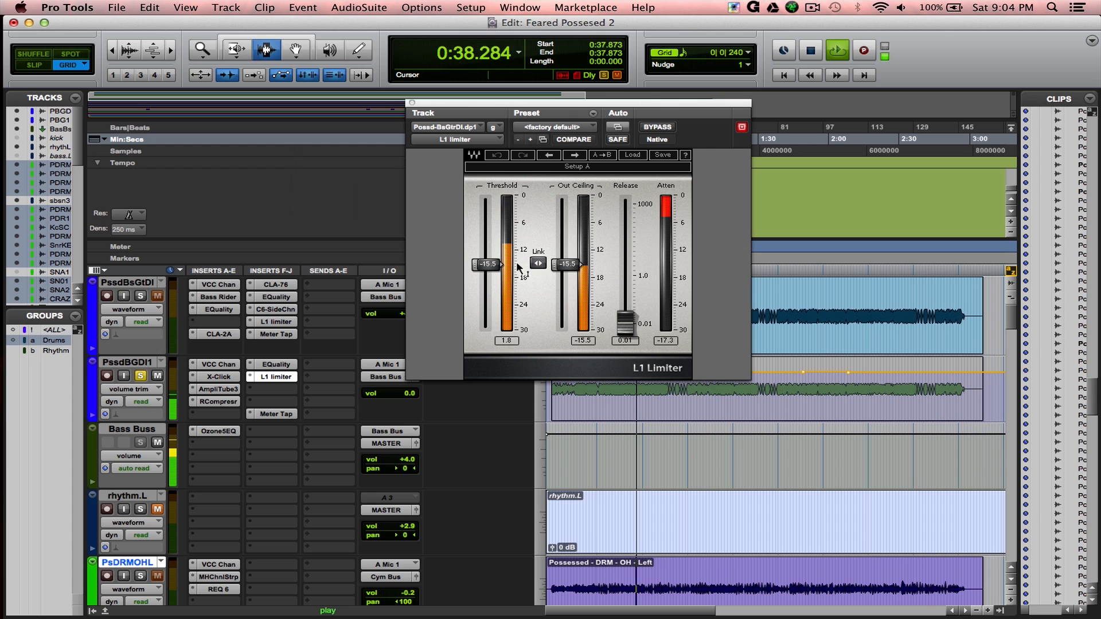
key("space")
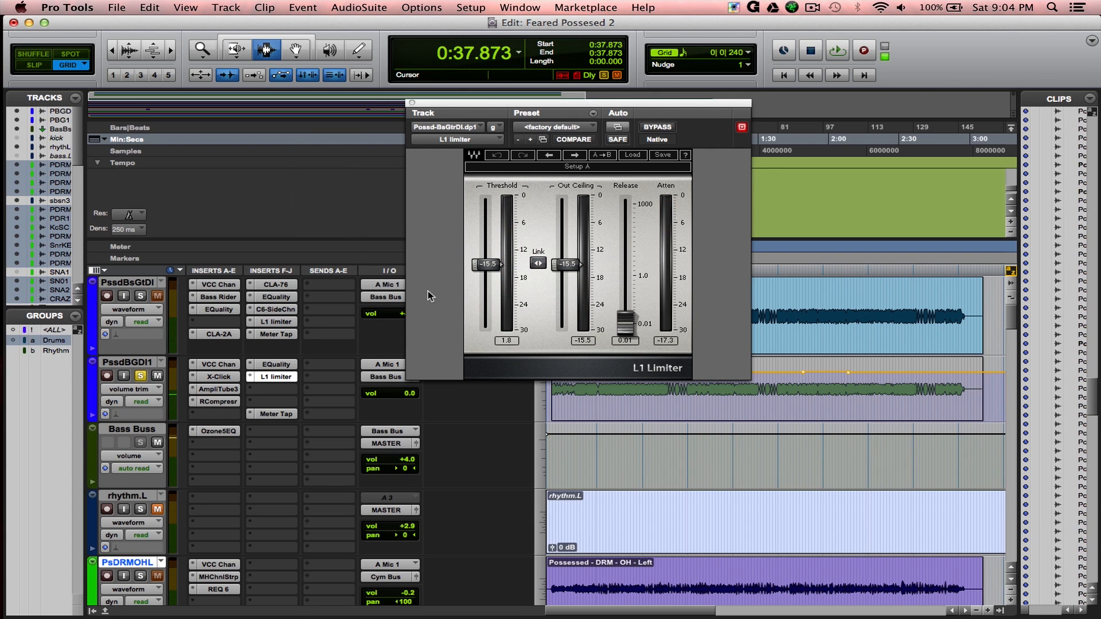
key("super+s")
Step: Unsolo PssdBGDI1 and show the Bass Buss's Ozone 5 Equalizer with its matching snapshots
left_click(141, 377)
left_click(412, 104)
left_click(218, 436)
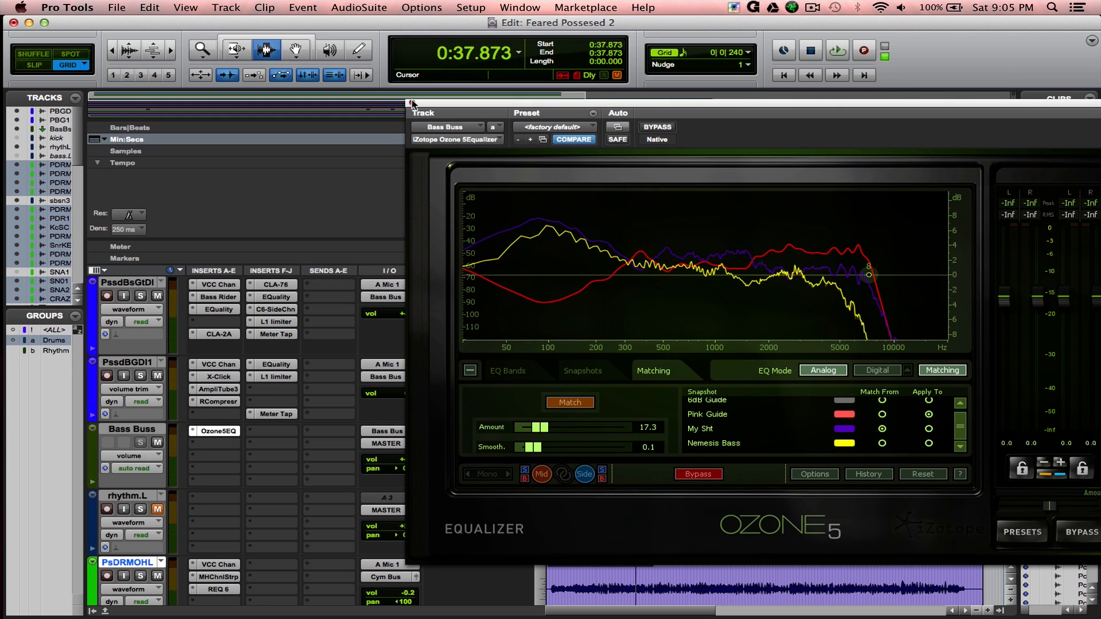
scroll(818, 425, "down", 1)
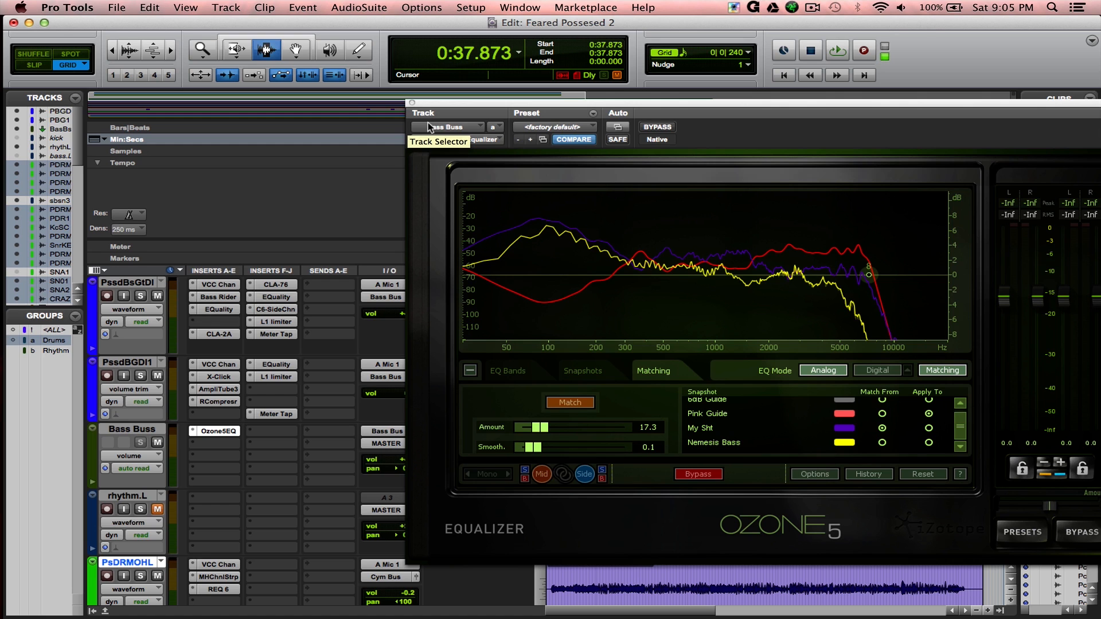
Step: Close the Bass Buss's Ozone 5 Equalizer and look through the remaining tracks down to the drum buses
left_click(411, 104)
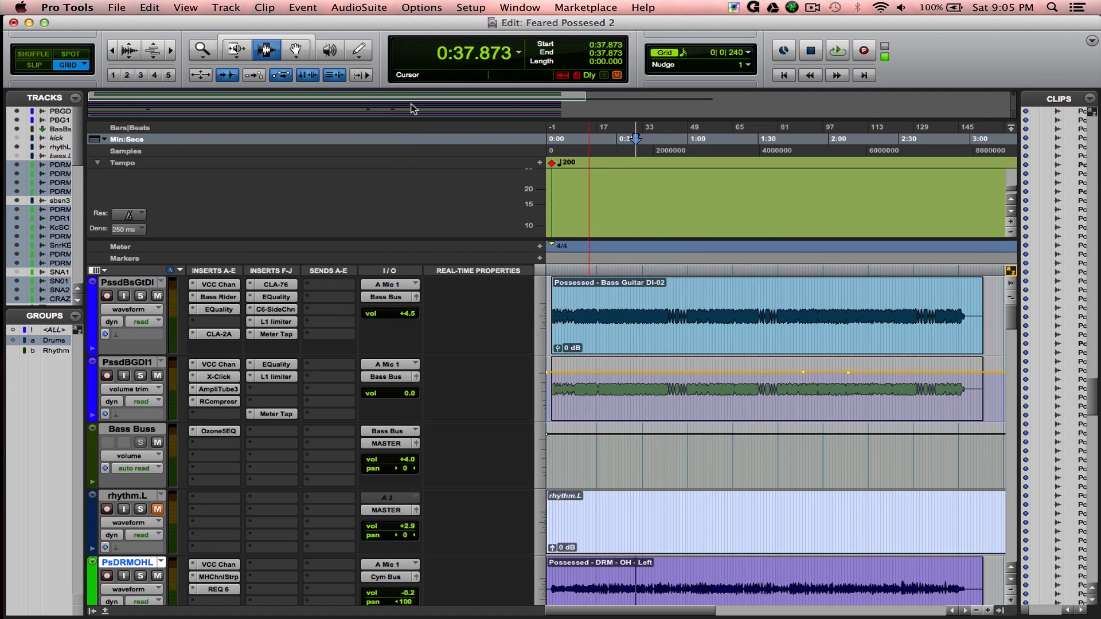
scroll(332, 333, "down", 2)
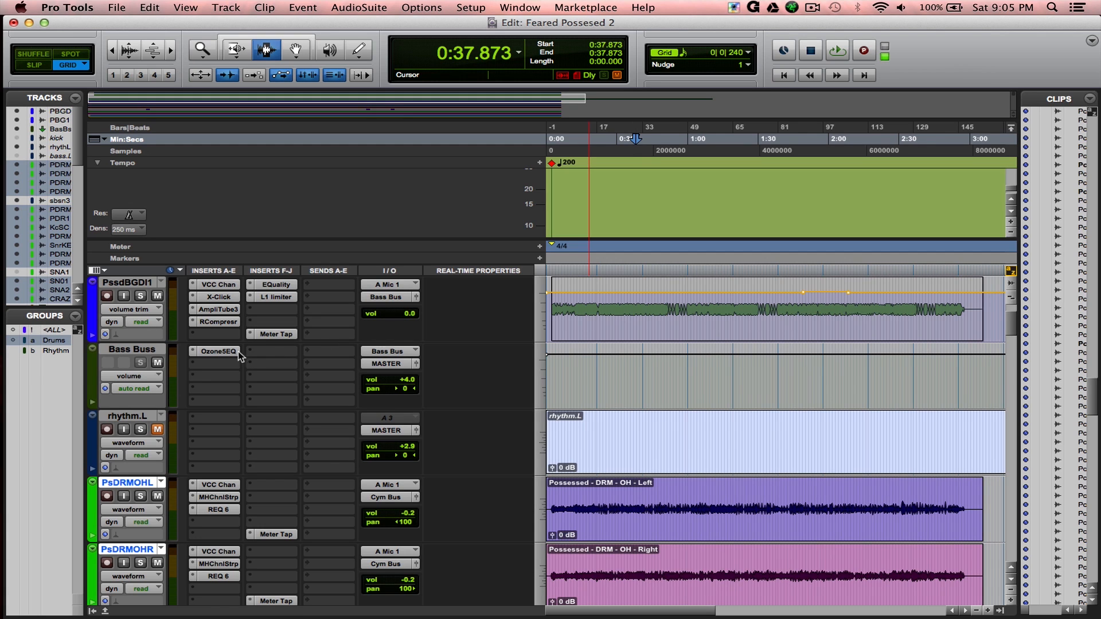
left_click(218, 352)
left_click(215, 352)
scroll(279, 367, "down", 2)
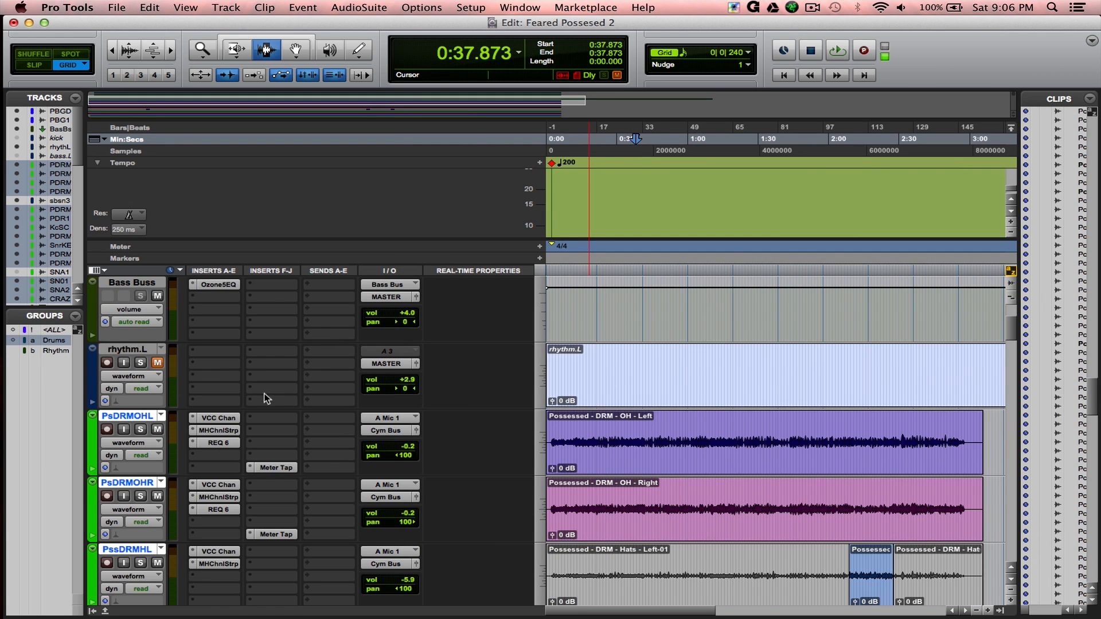
scroll(192, 381, "down", 12)
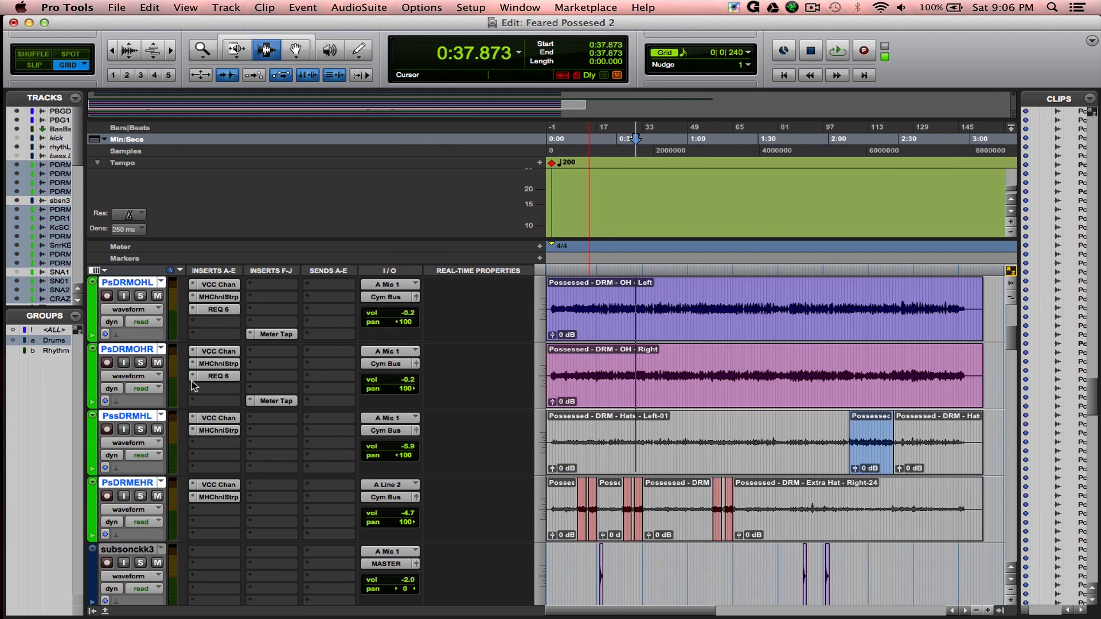
scroll(196, 382, "down", 8)
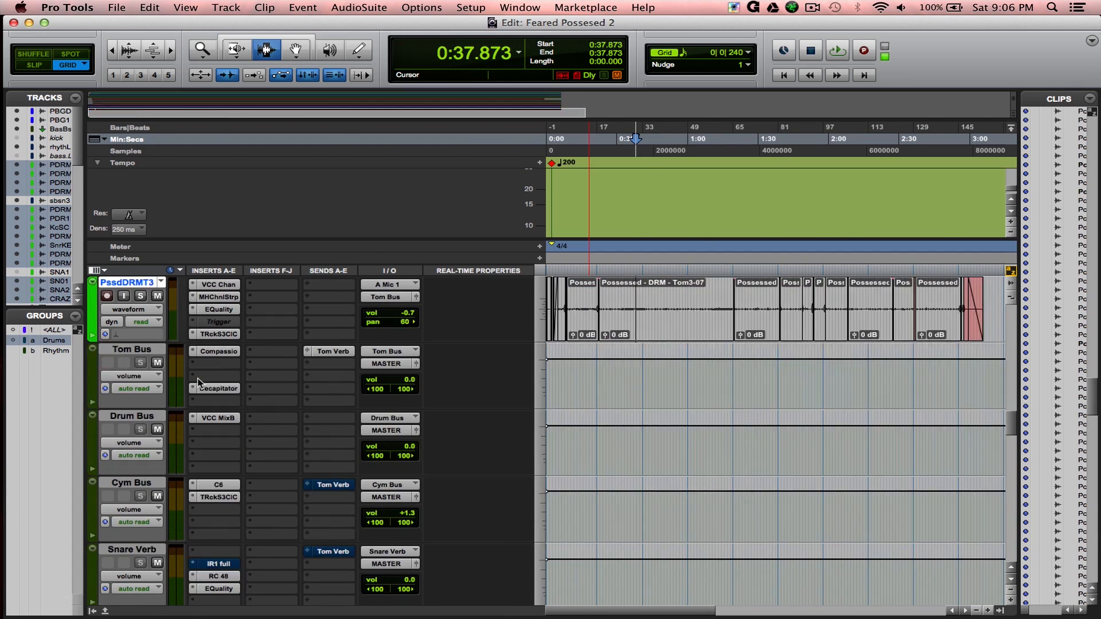
Step: Switch to the Mix window and view the Slate Digital Virtual Channel insert on PsRHYGRL
key("super+equal")
scroll(661, 542, "up", 3)
scroll(660, 542, "right", 2)
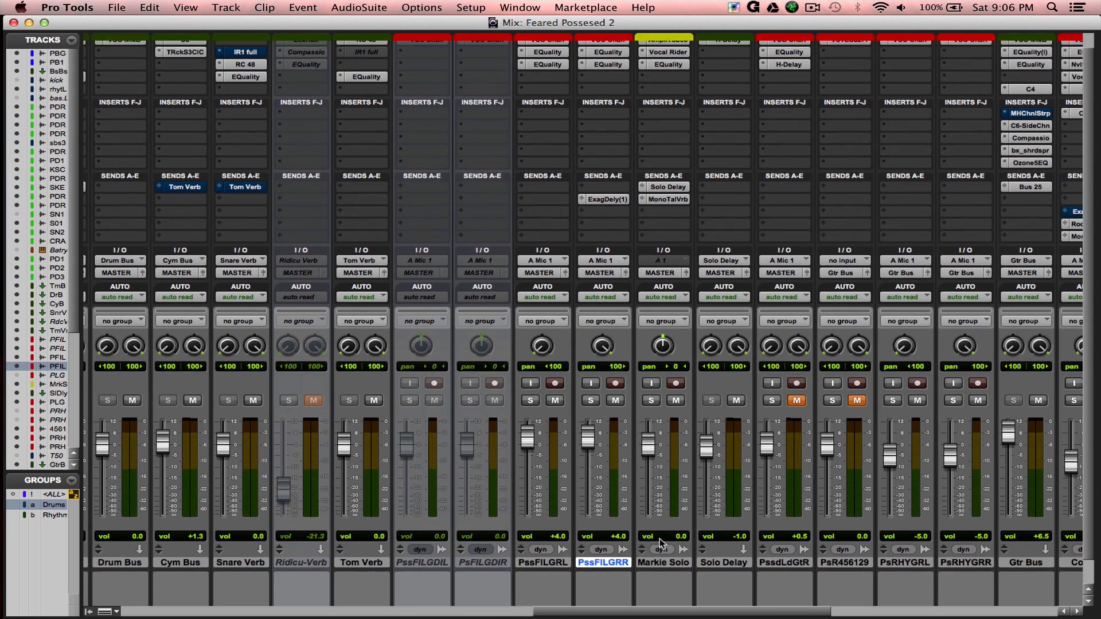
scroll(659, 539, "right", 2)
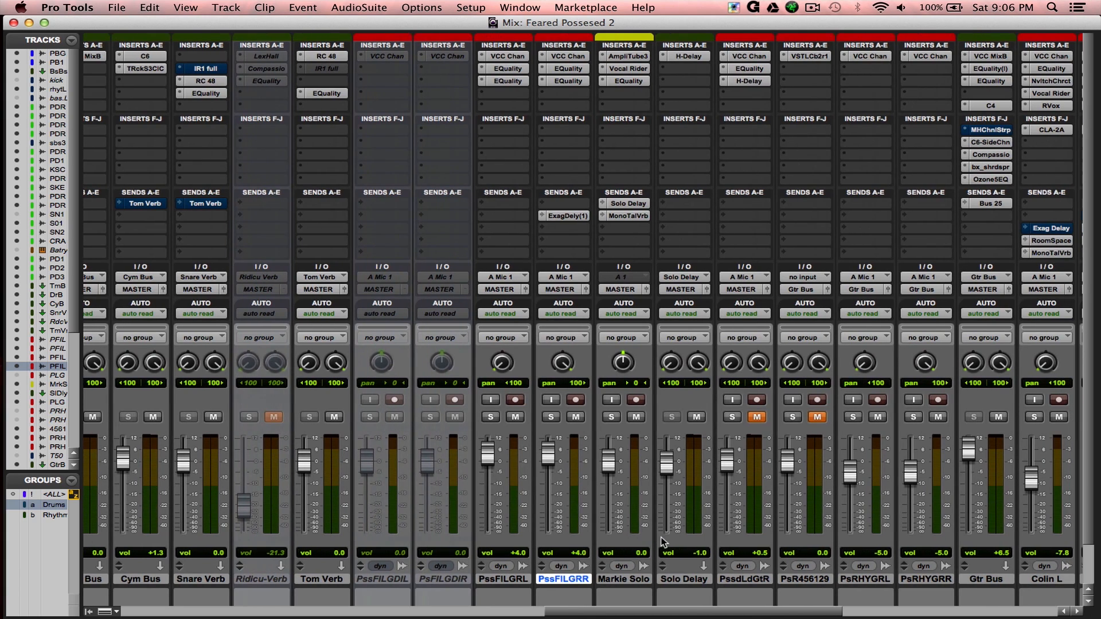
scroll(664, 542, "right", 2)
scroll(664, 542, "right", 1)
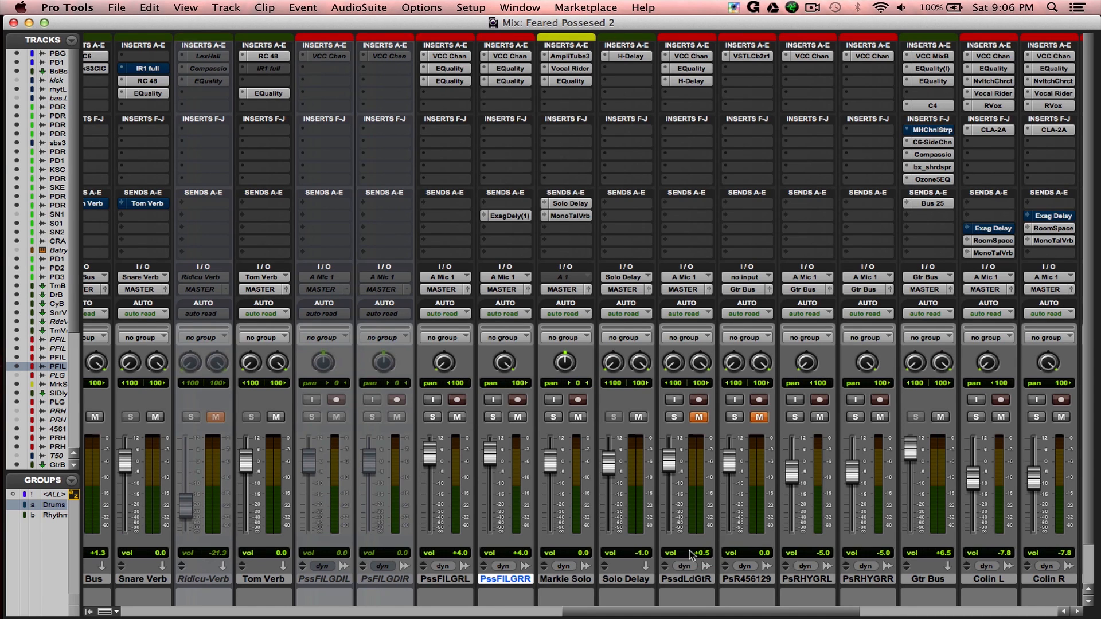
scroll(652, 400, "right", 2)
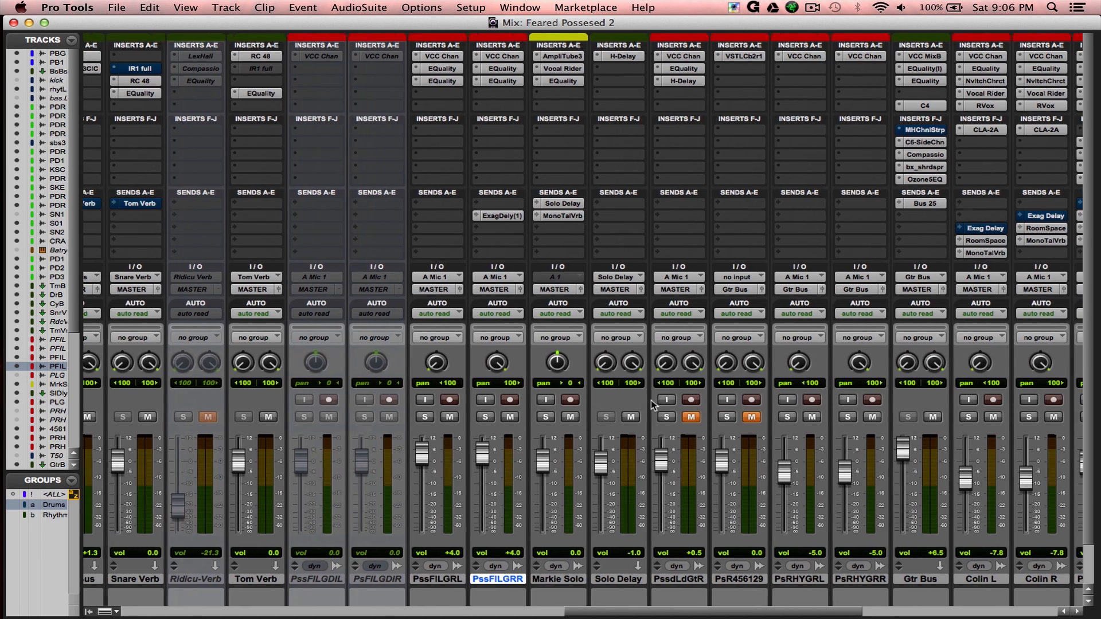
left_click(772, 56)
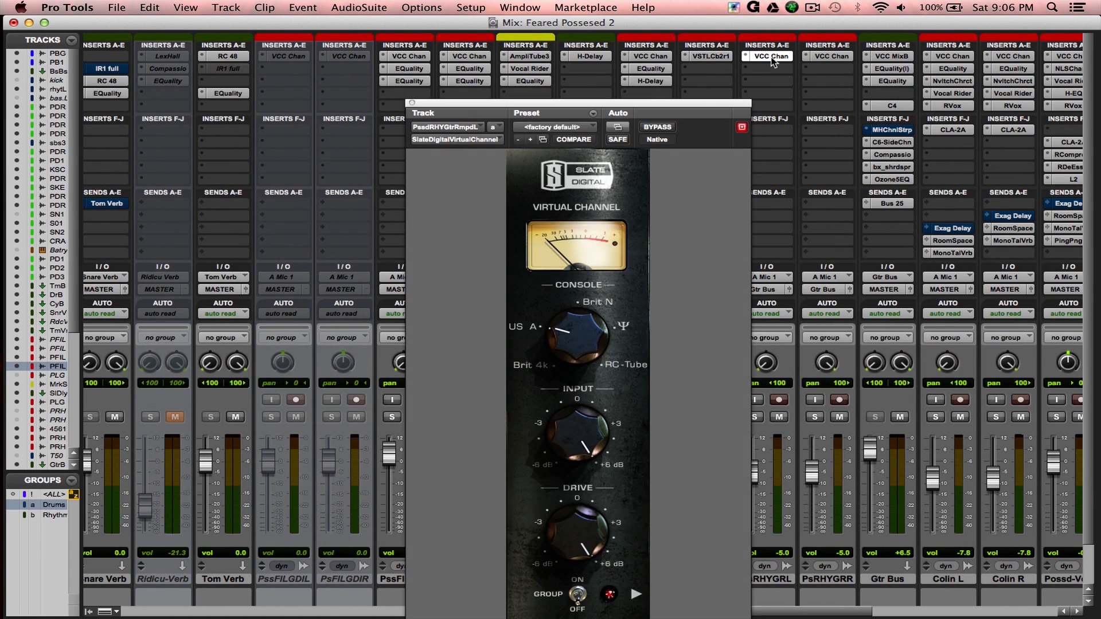
left_click(772, 56)
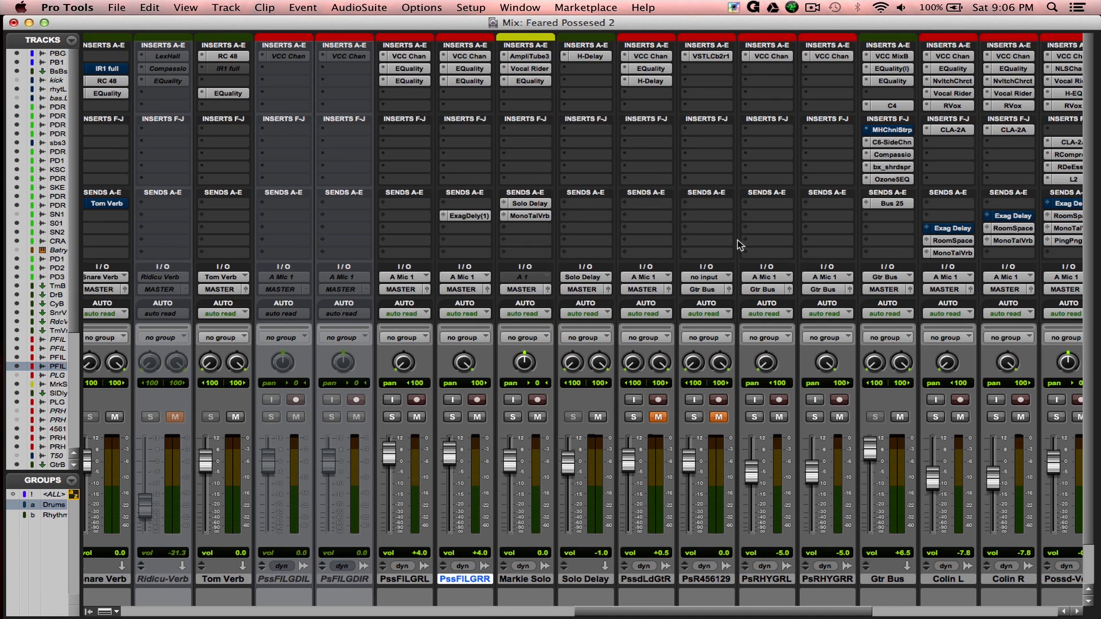
Step: Examine the Gtr Bus's Virtual Mixbuss settings and both of its EQuality inserts
scroll(738, 240, "right", 8)
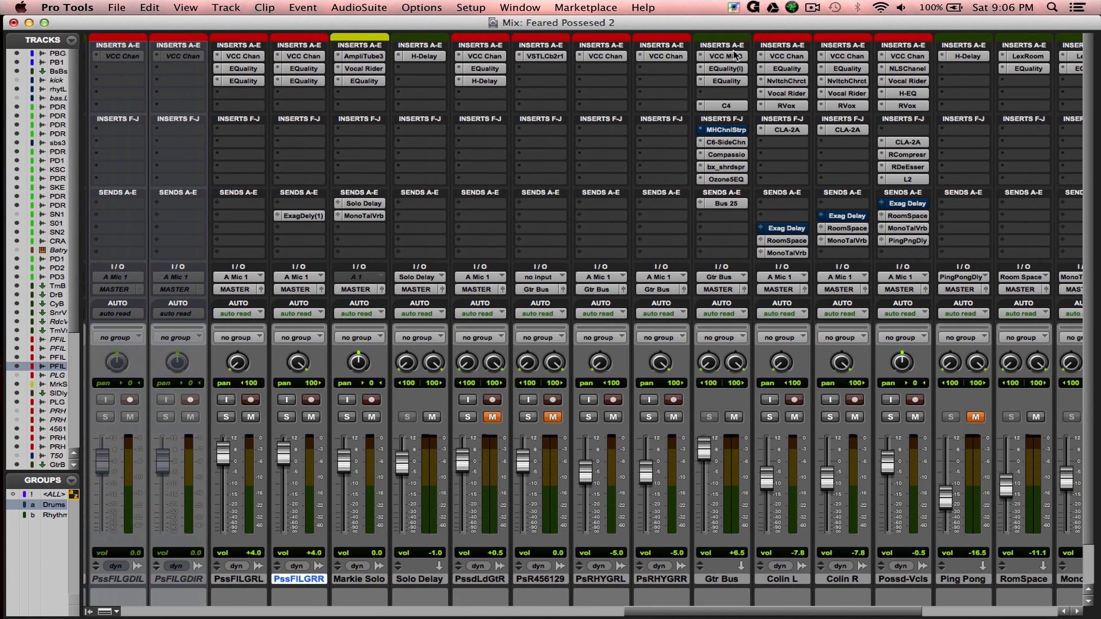
left_click(730, 56)
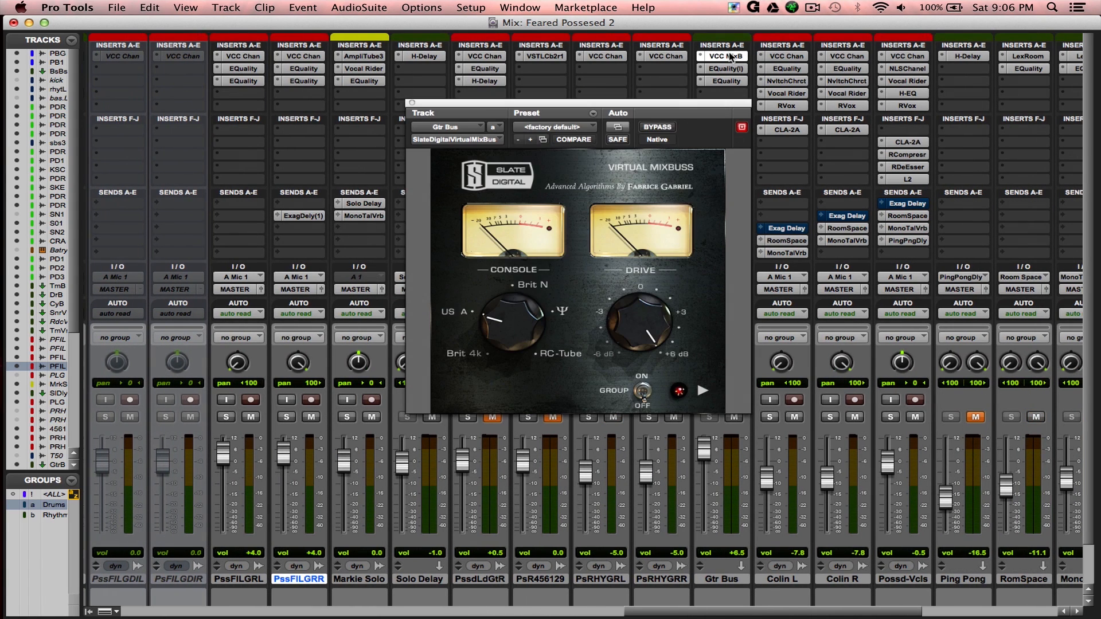
left_click(731, 56)
left_click(733, 68)
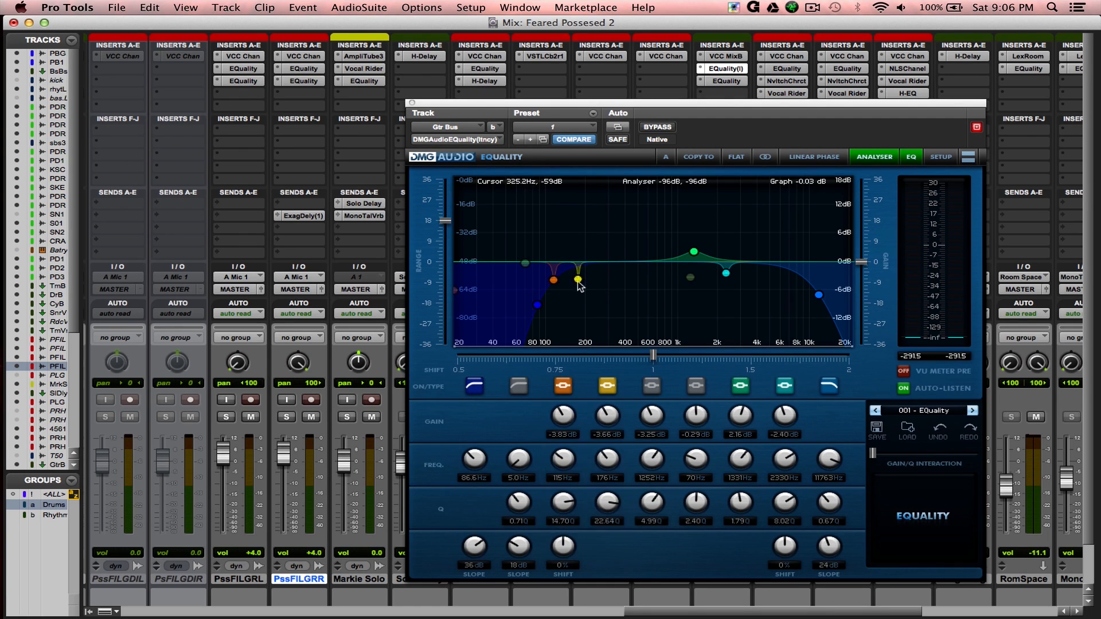
left_click(412, 105)
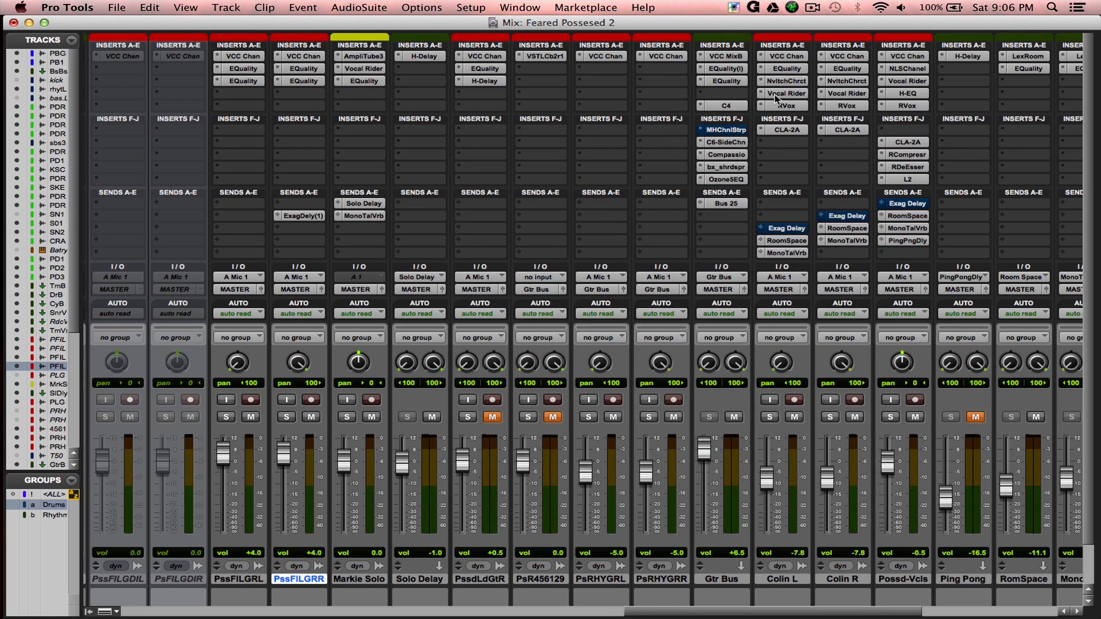
left_click(733, 82)
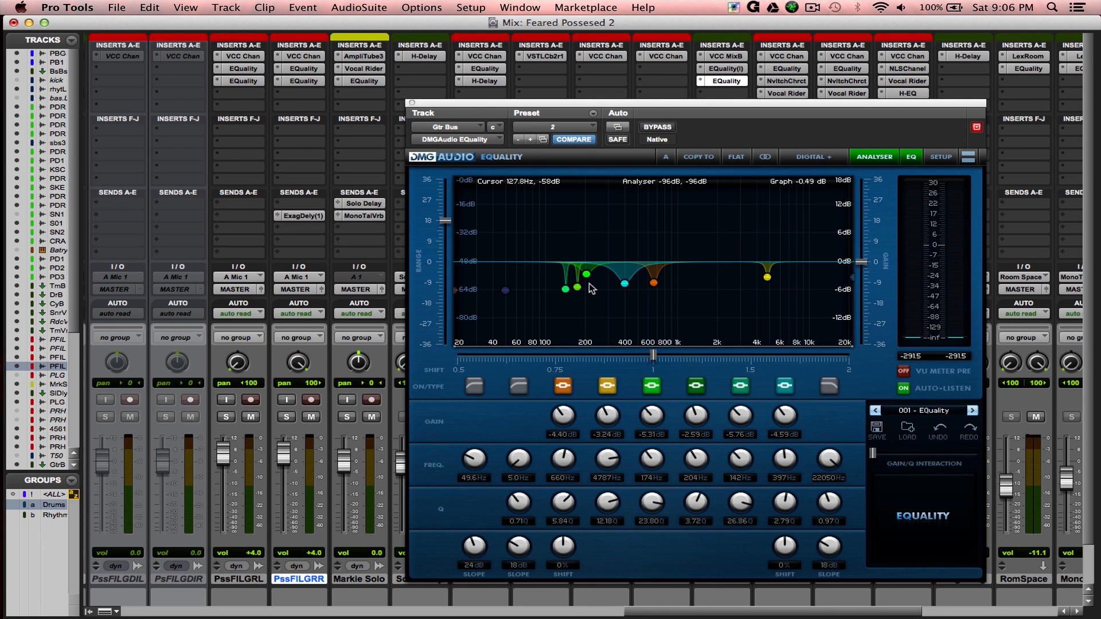
left_click(412, 103)
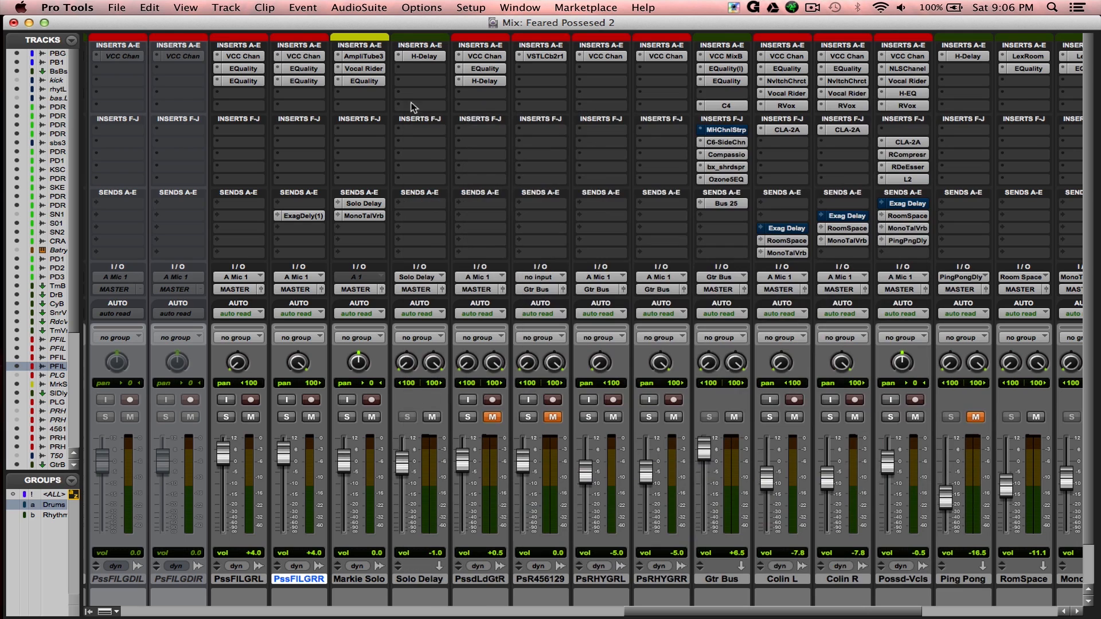
Step: Examine the C4 multiband processor and the SNARE KEY-triggered C6-SideChain on the Gtr Bus
left_click(715, 106)
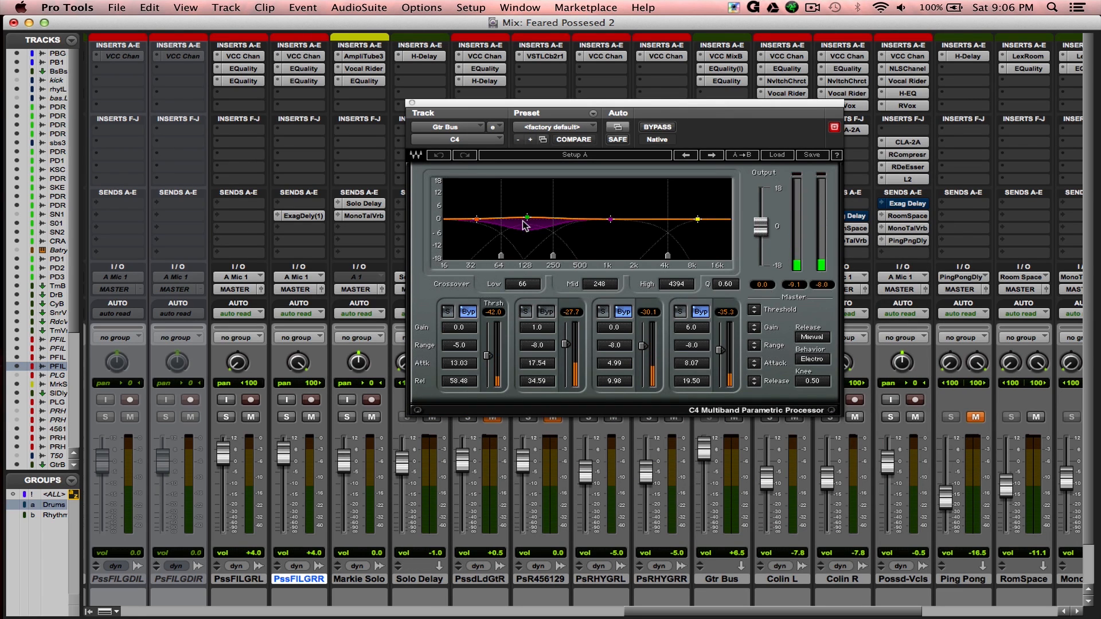
left_click(411, 103)
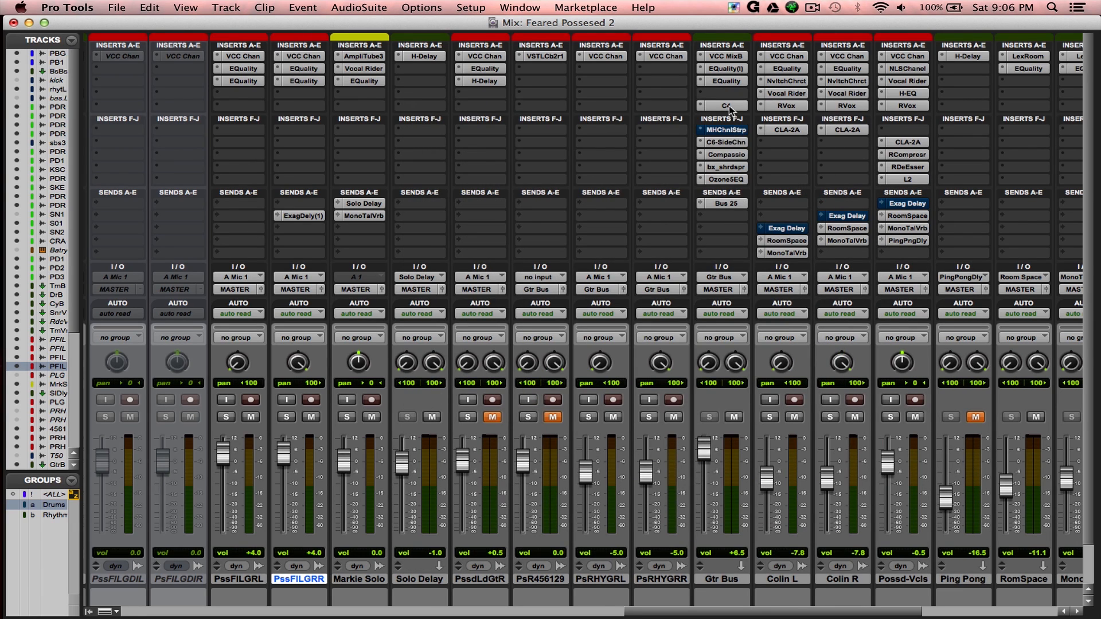
left_click(726, 143)
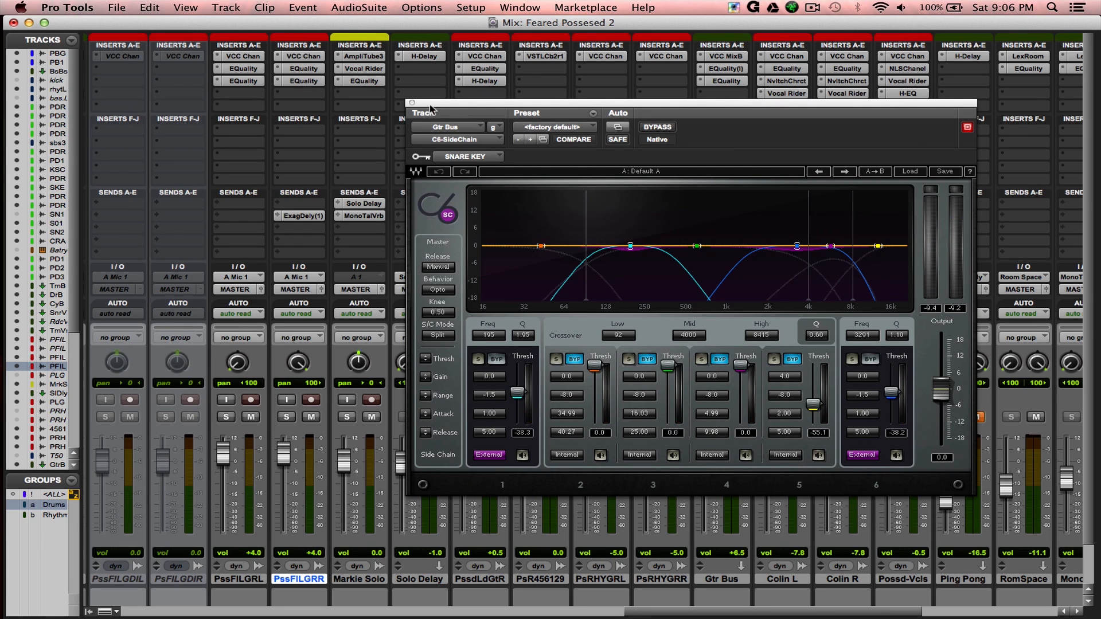
left_click(411, 104)
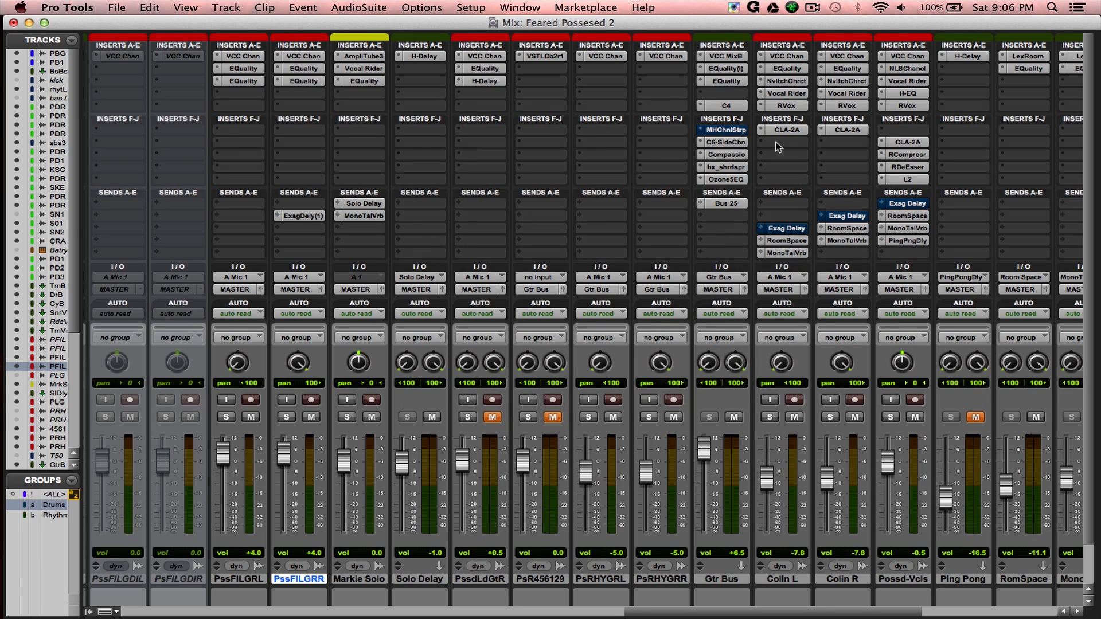
Step: Examine the Compassion compressor on the Gtr Bus, sidechained from Exag Delay (1), moving its window clear of the inserts
left_click(726, 155)
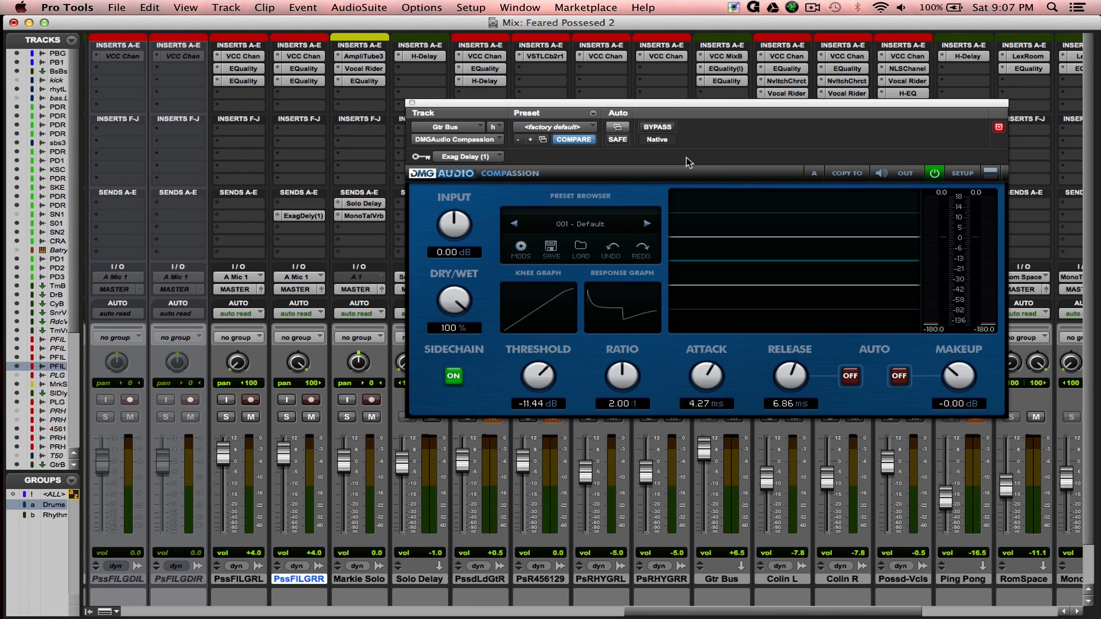
left_click_drag(663, 108, 411, 130)
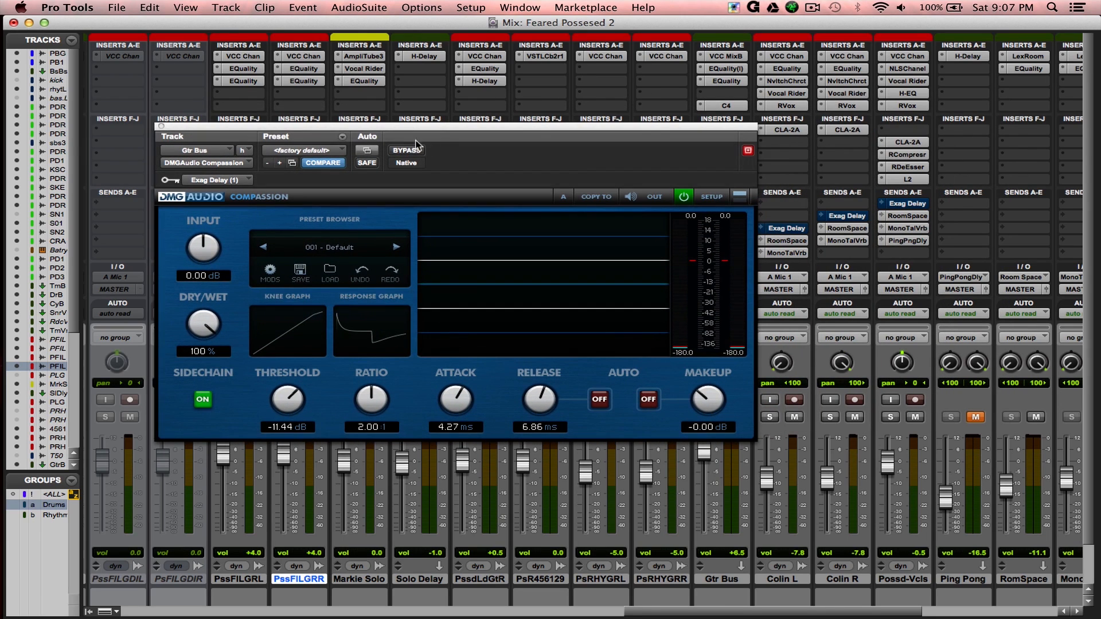
left_click_drag(434, 130, 429, 156)
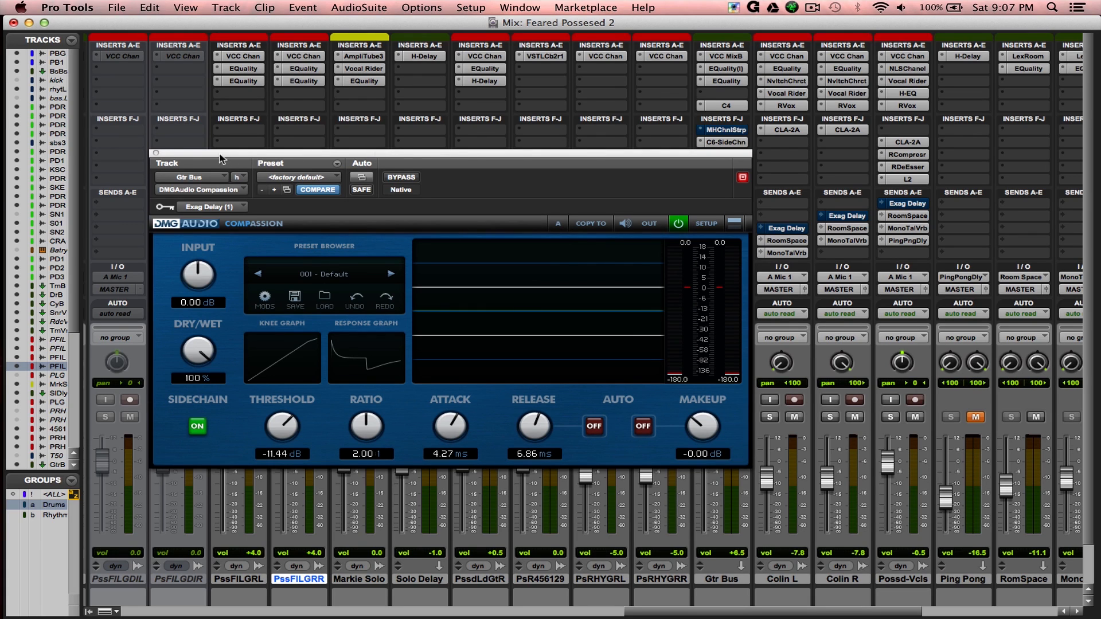
left_click(156, 153)
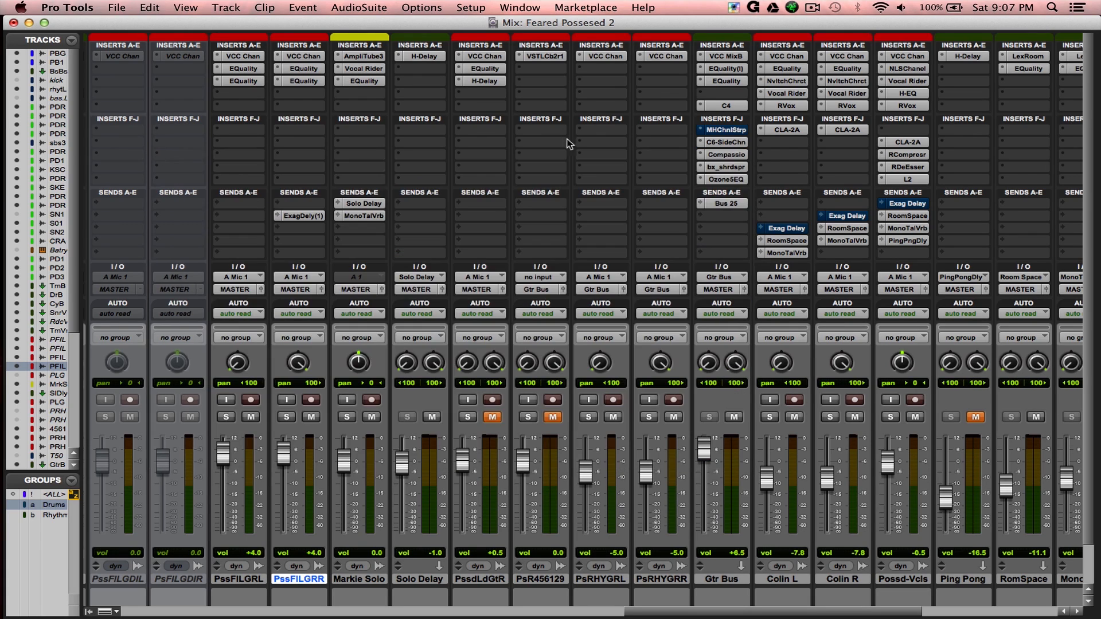
Step: Examine the Gtr Bus's bx_shredspread and its bypassed Ozone 5 Equalizer with the matching snapshots
left_click(734, 167)
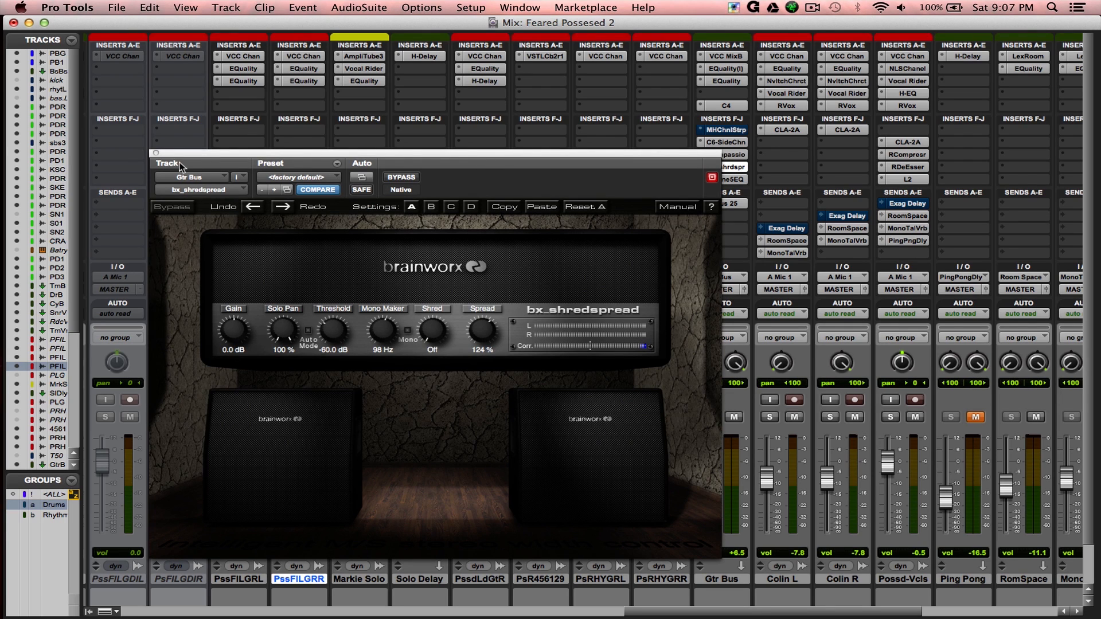
left_click(156, 153)
left_click(726, 180)
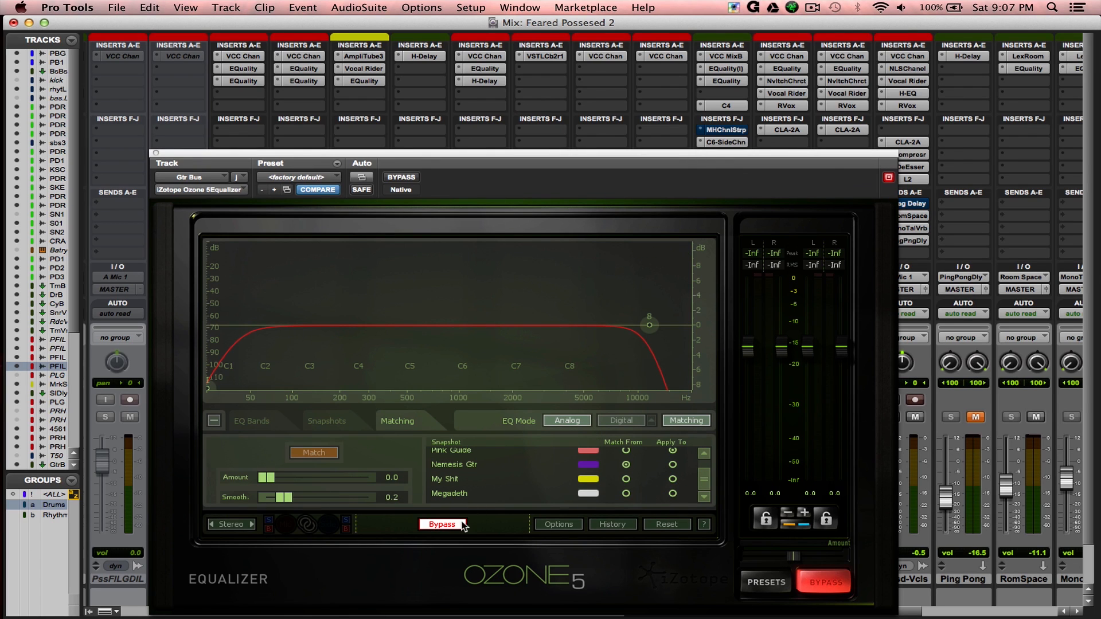
left_click(156, 154)
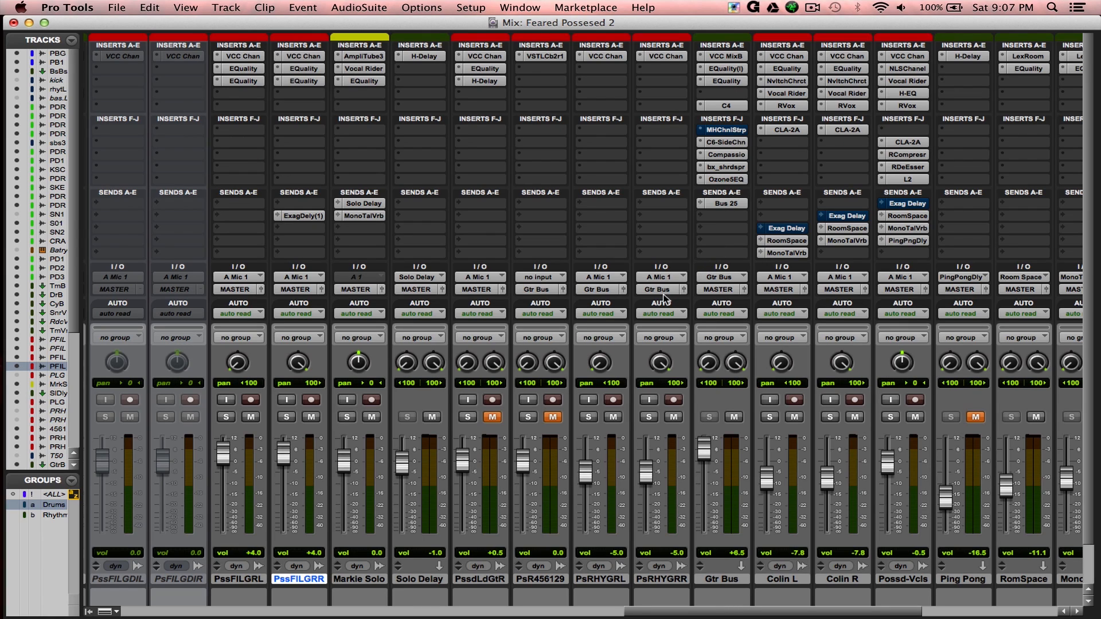
Step: Audition PsRHYGRL and PsRHYGRR soloed through the Gtr Bus and save the session
left_click(589, 417)
left_click(645, 418)
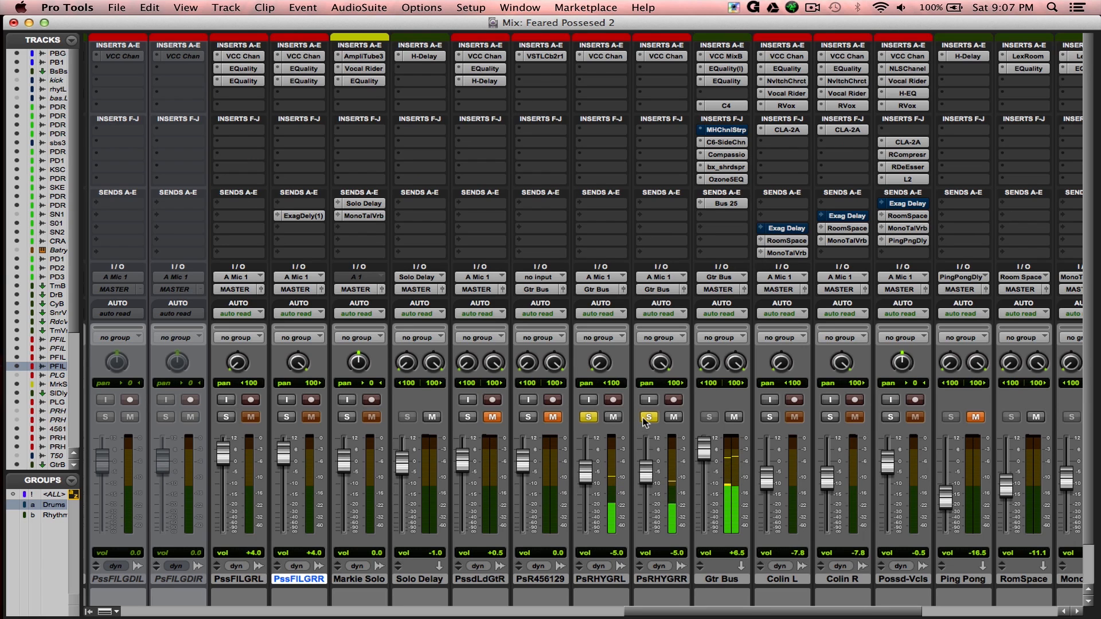
key("super+s")
left_click(648, 417, "alt")
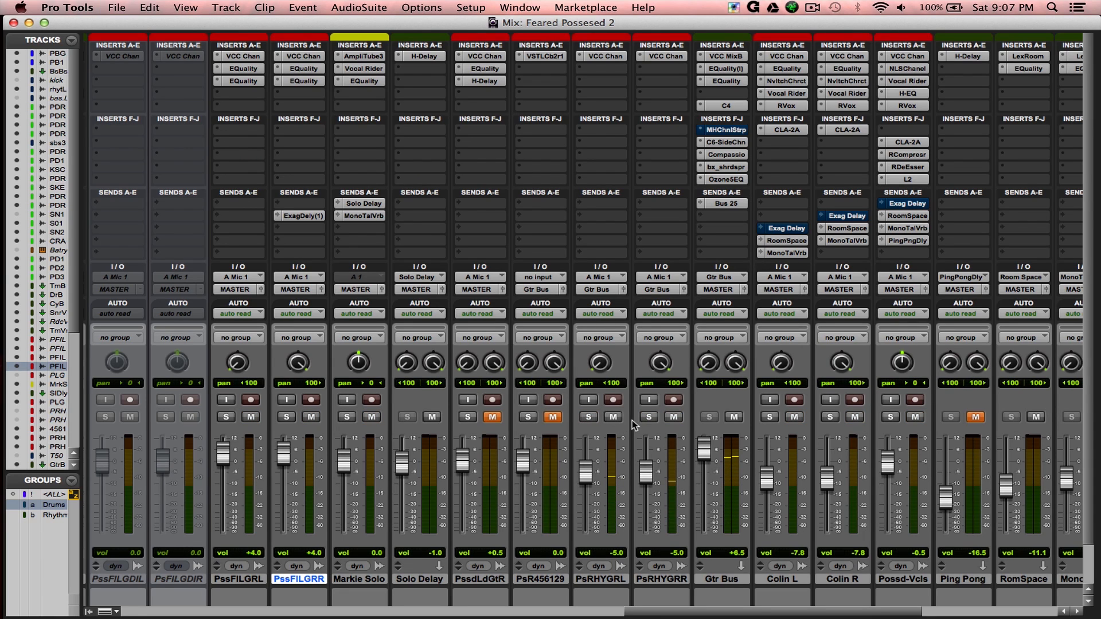
Step: Look across the vocal, effects and master channels and show the second EQuality insert on PssFILGRL
scroll(634, 425, "right", 7)
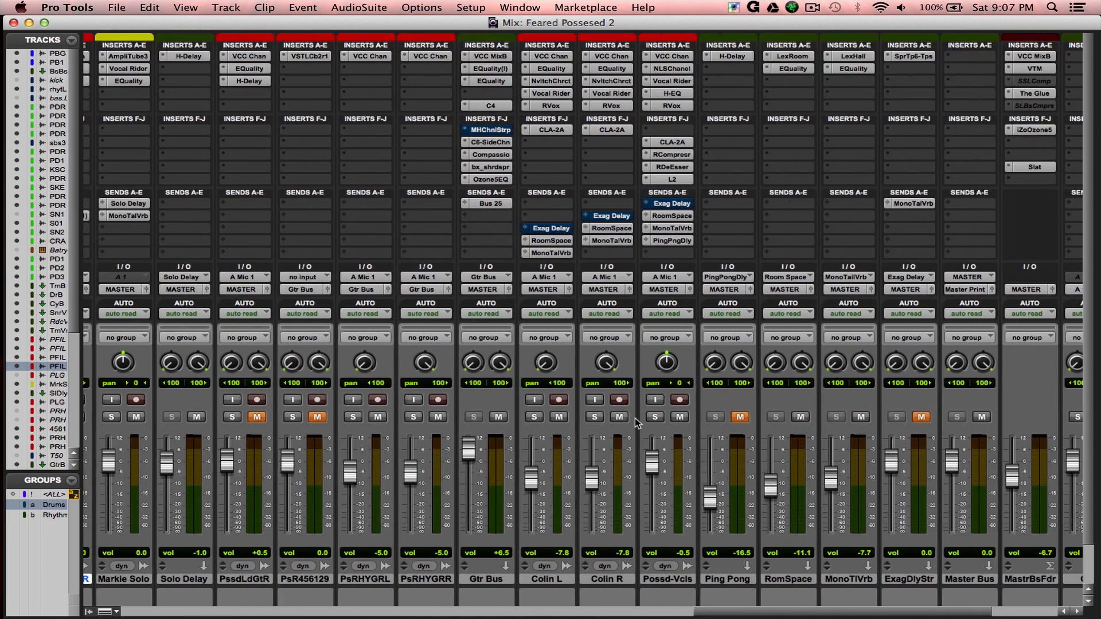
scroll(638, 421, "right", 1)
scroll(639, 422, "left", 2)
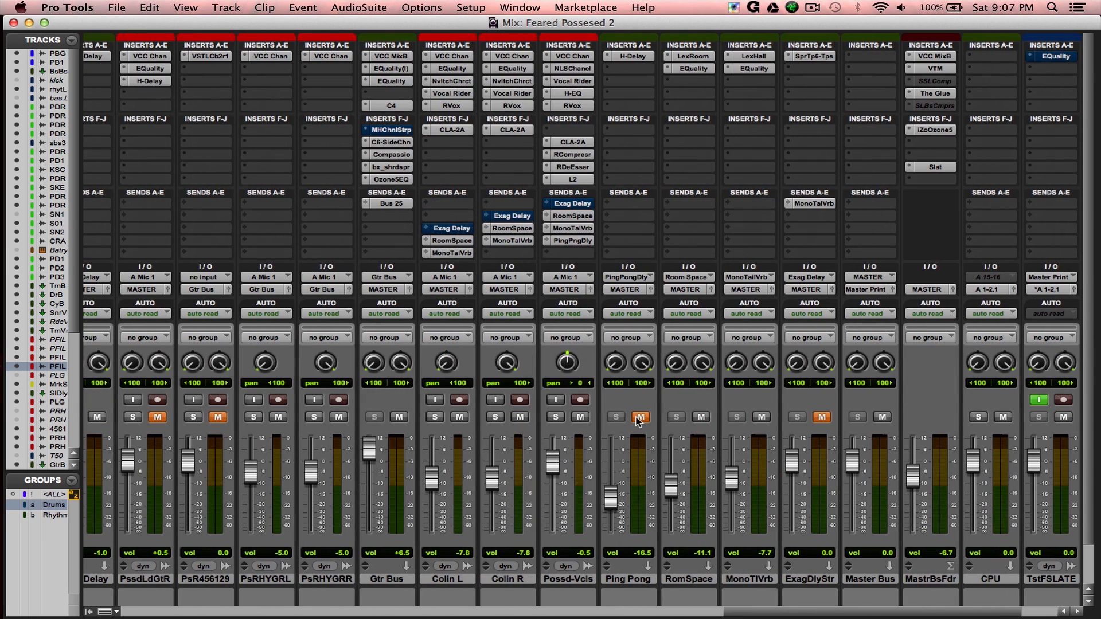
scroll(638, 421, "left", 8)
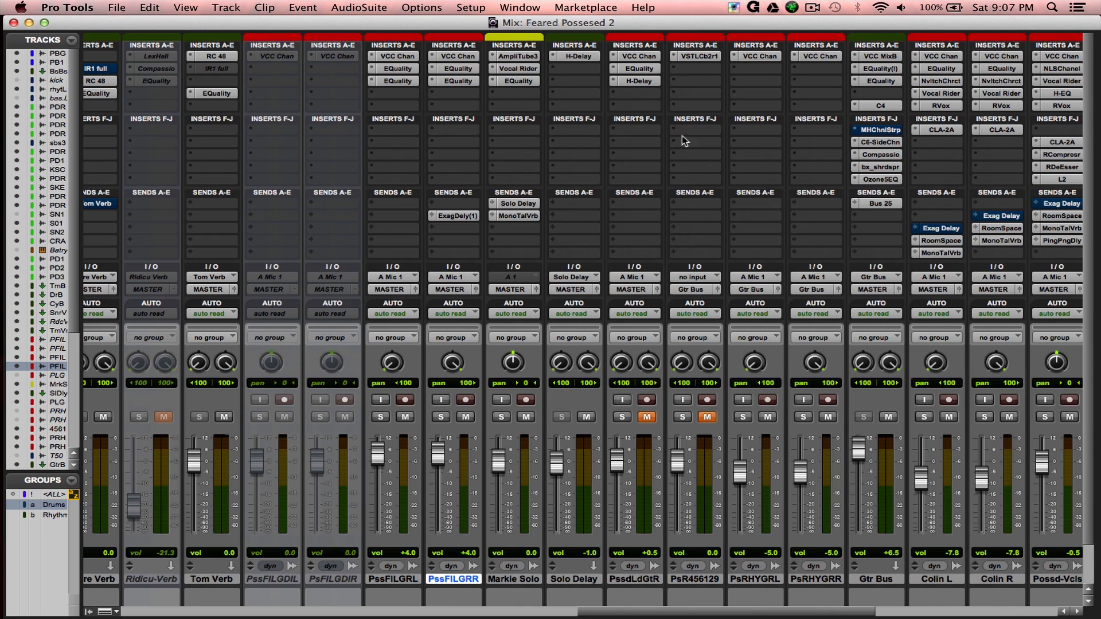
scroll(675, 121, "left", 3)
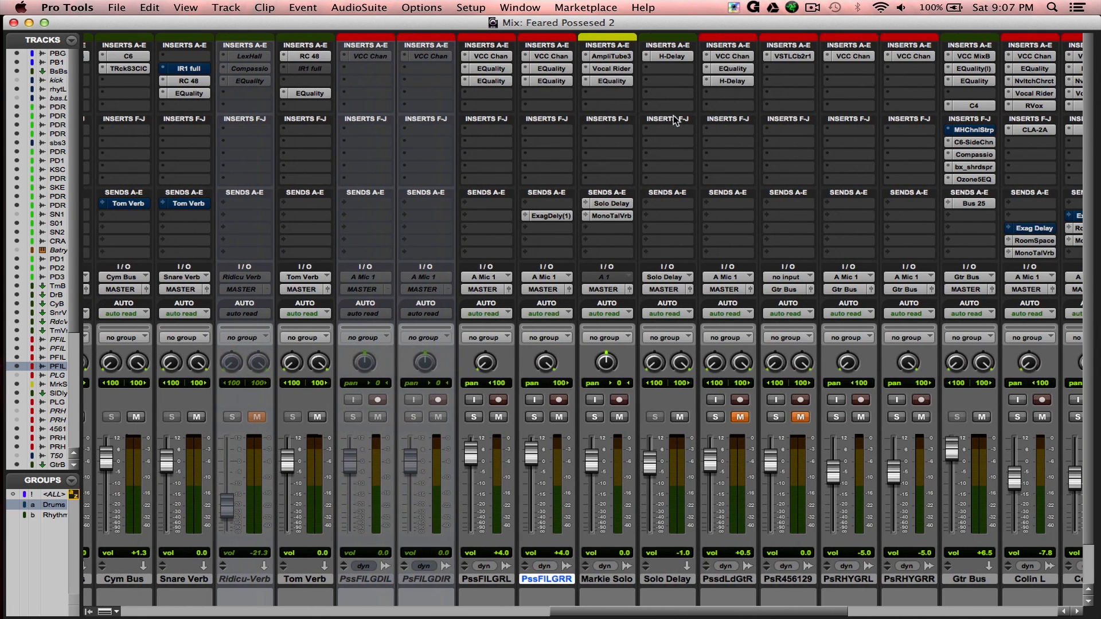
left_click(491, 81)
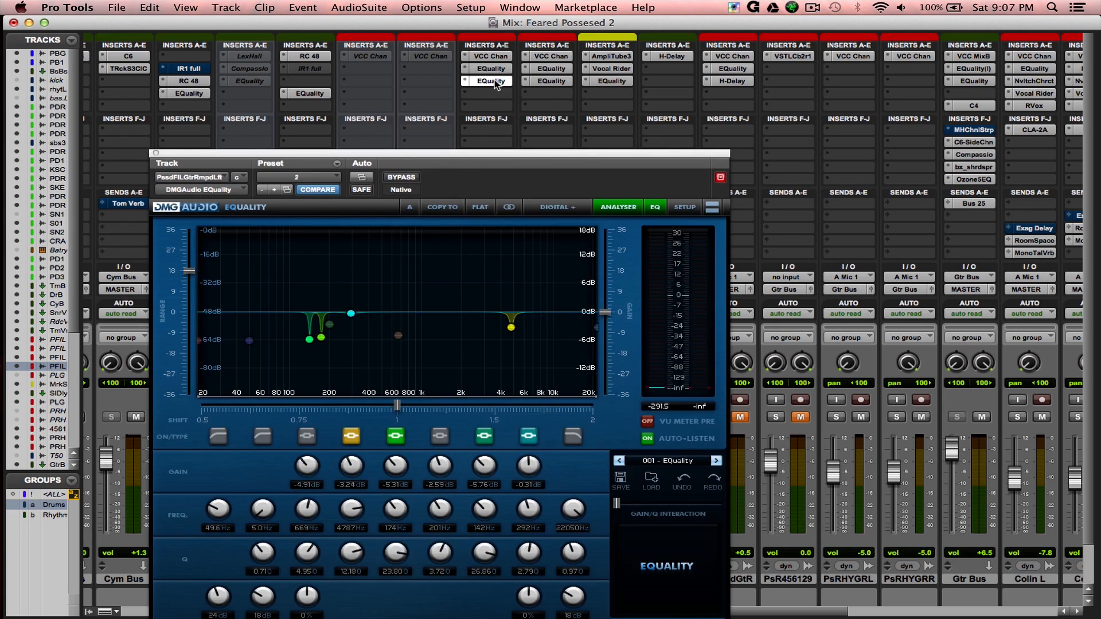
Step: Examine the first EQuality insert on PssFILGRL and check the matching second EQuality on PssFILGRR
left_click(493, 81)
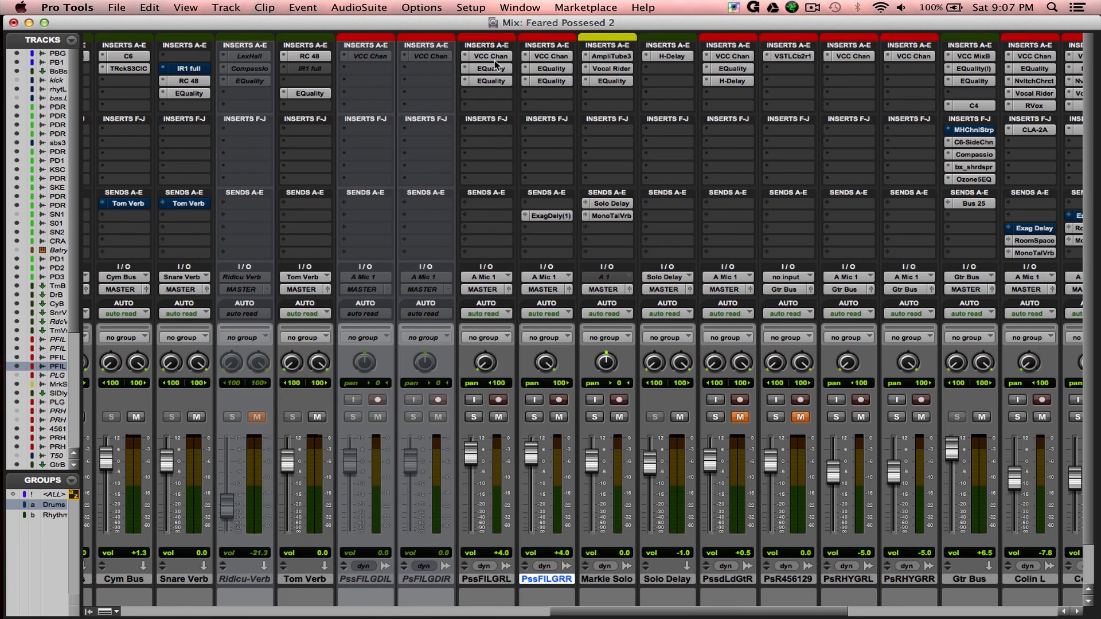
left_click(494, 69)
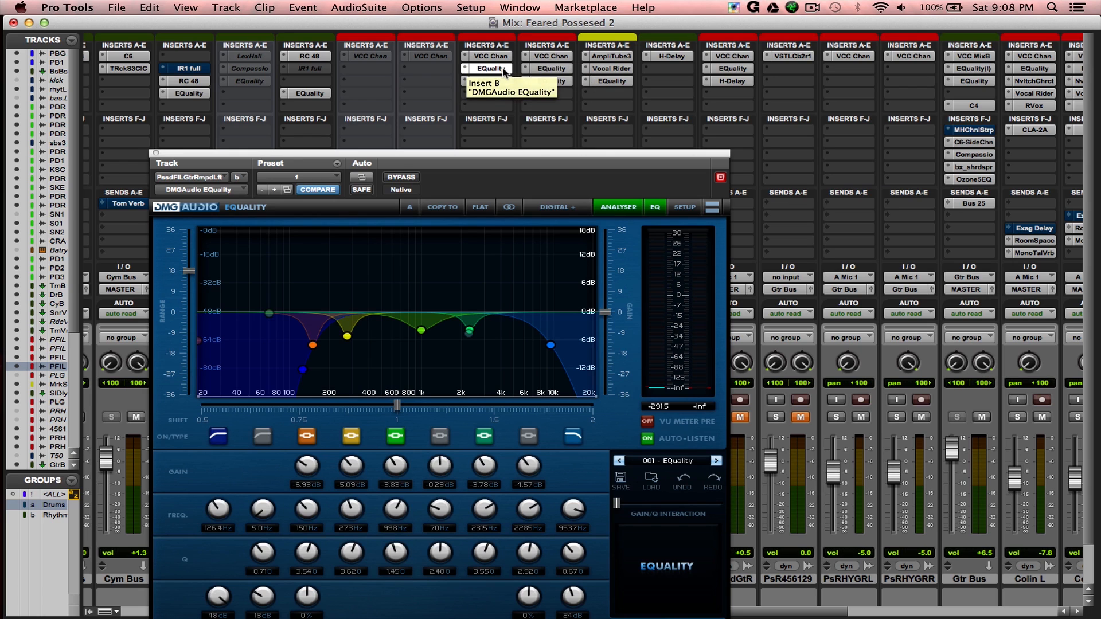
left_click(503, 69)
left_click(549, 81)
left_click(549, 80)
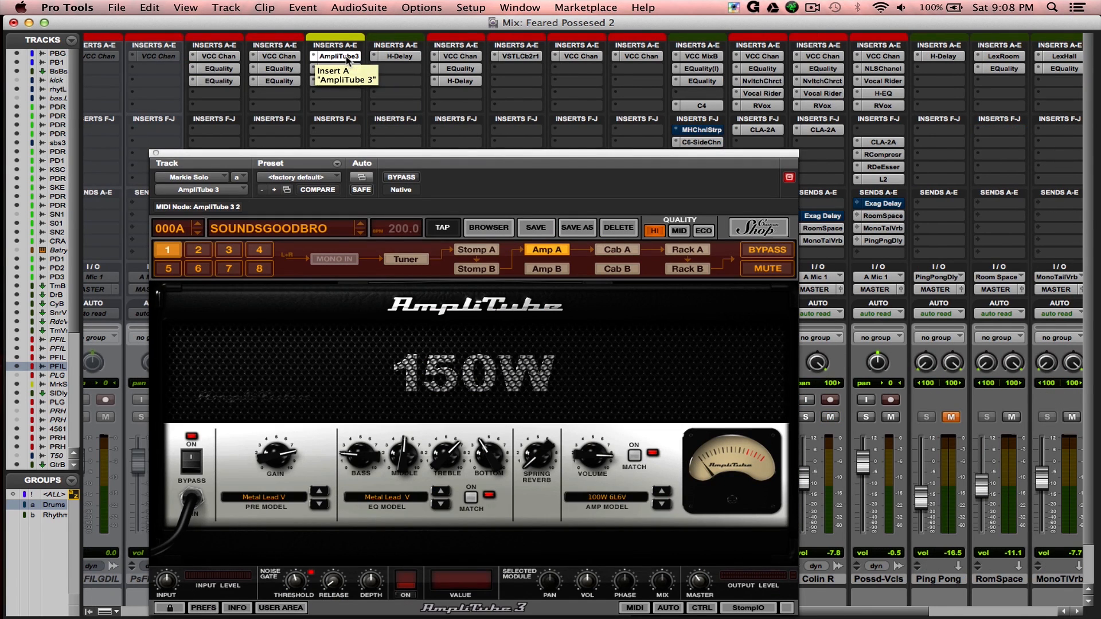
Step: Examine the solo guitar's AmpliTube 3 amp, Cab A and Stomp A settings, moving its window clear of the track's inserts
left_click_drag(514, 148, 729, 86)
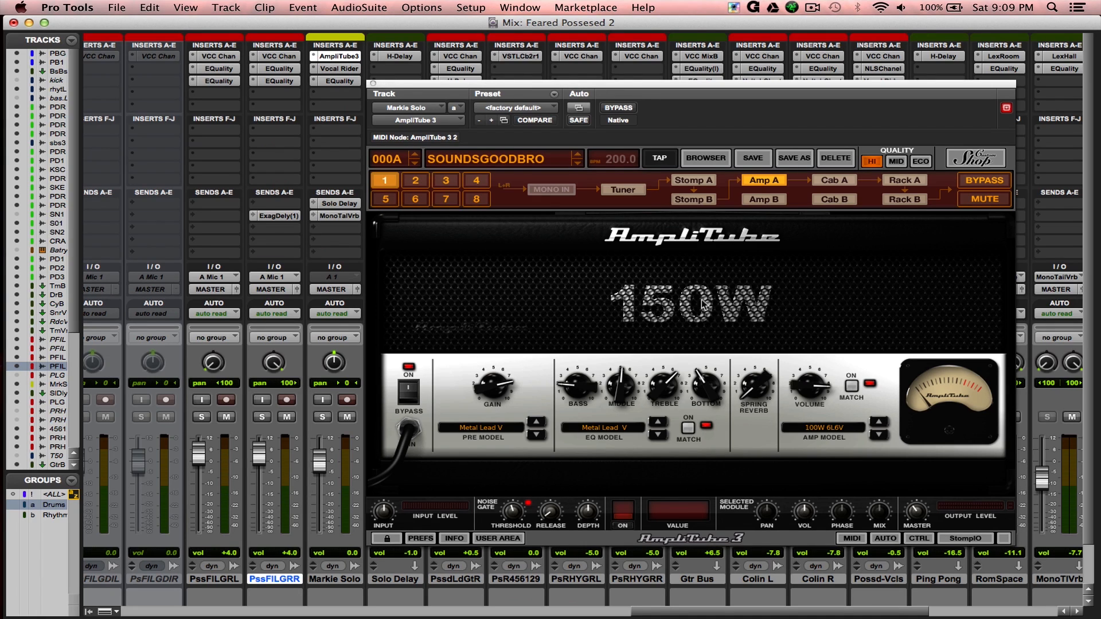
left_click(820, 182)
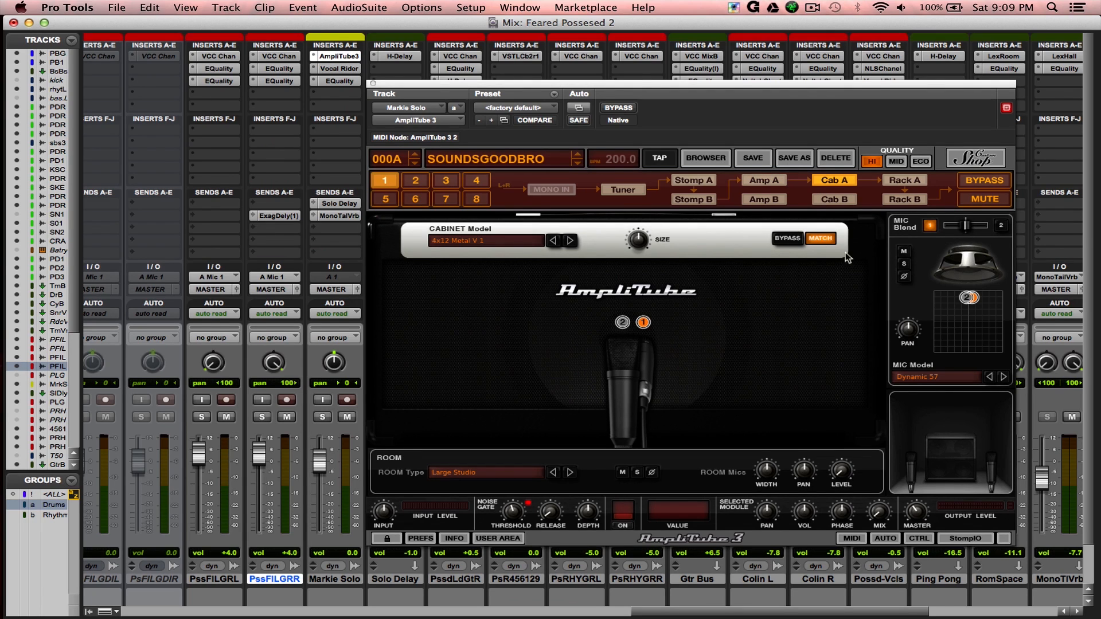
left_click(701, 182)
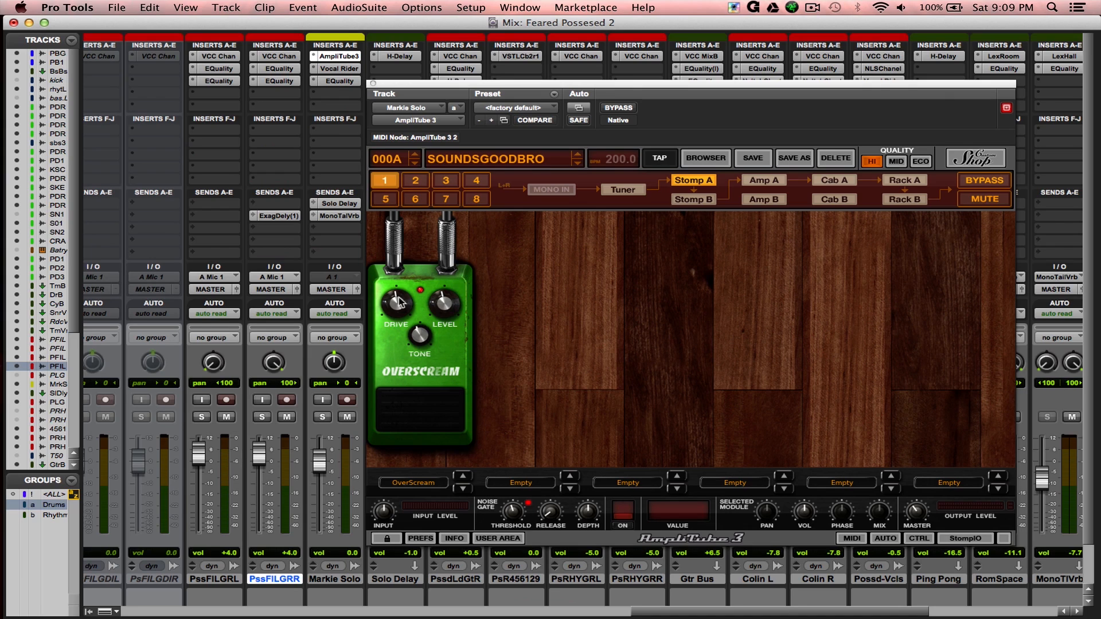
left_click(373, 84)
Step: Examine the Vocal Rider and EQuality inserts on the solo guitar track
left_click(339, 69)
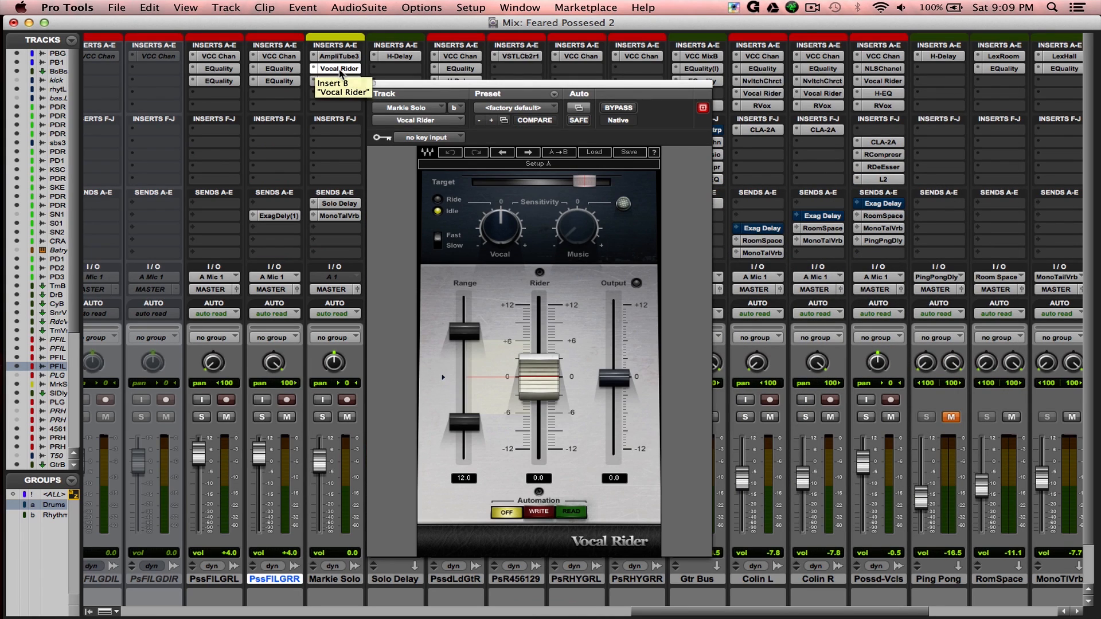
left_click(339, 70)
left_click(339, 69)
left_click(339, 70)
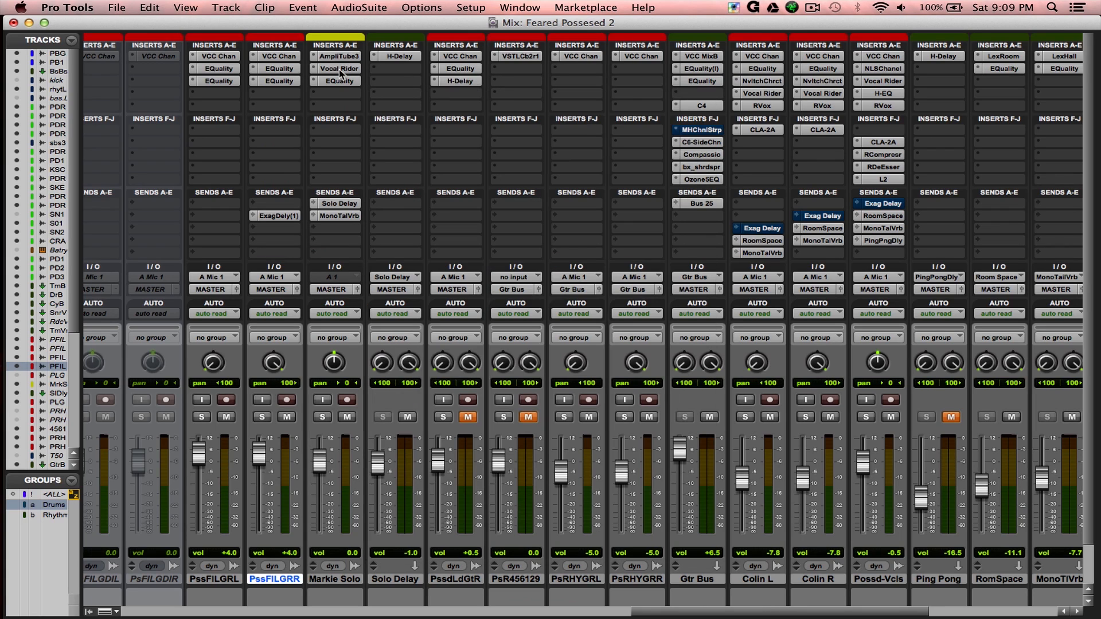
left_click(340, 81)
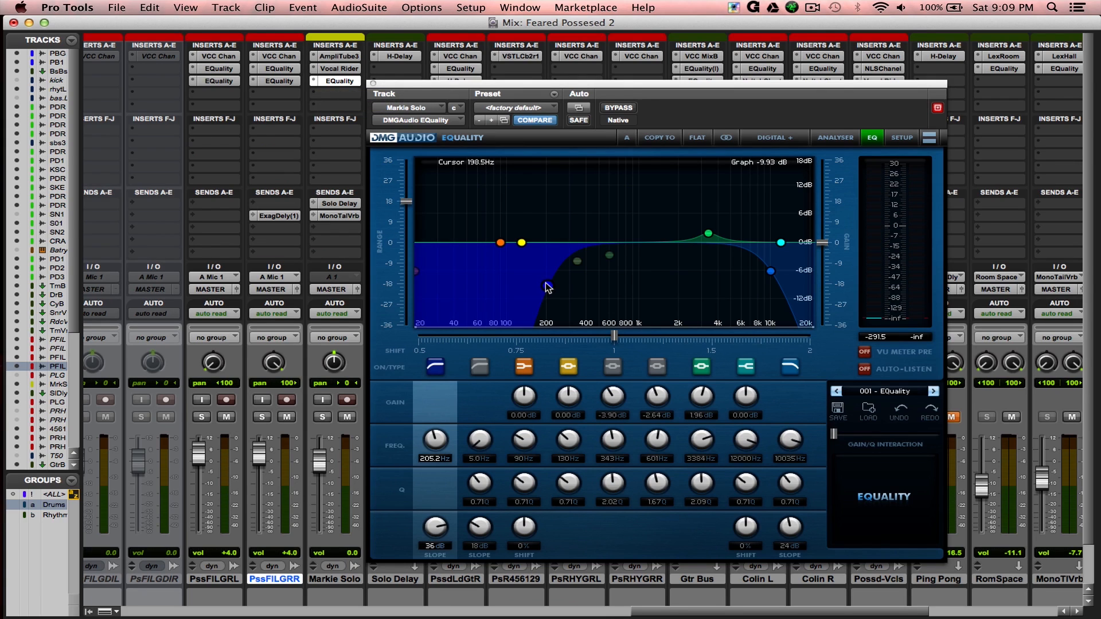
left_click(373, 85)
Step: Show the solo guitar's Solo Delay and Mono Tail Verb sends and save the session
left_click(336, 205)
left_click(333, 217)
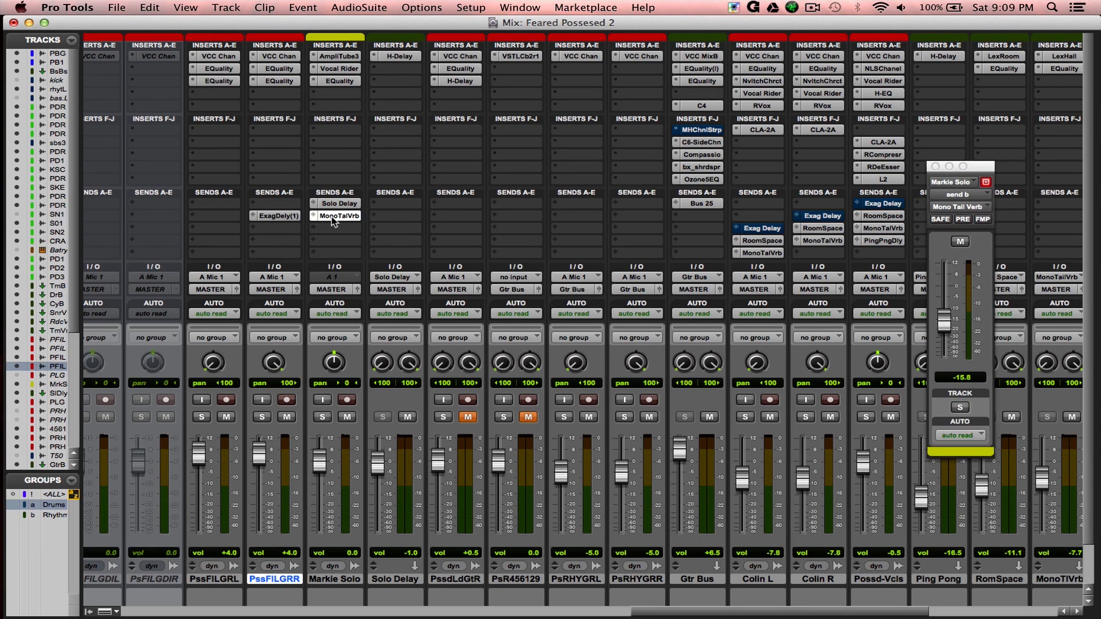
left_click(334, 221)
left_click(335, 217)
left_click(334, 217)
key("super+s")
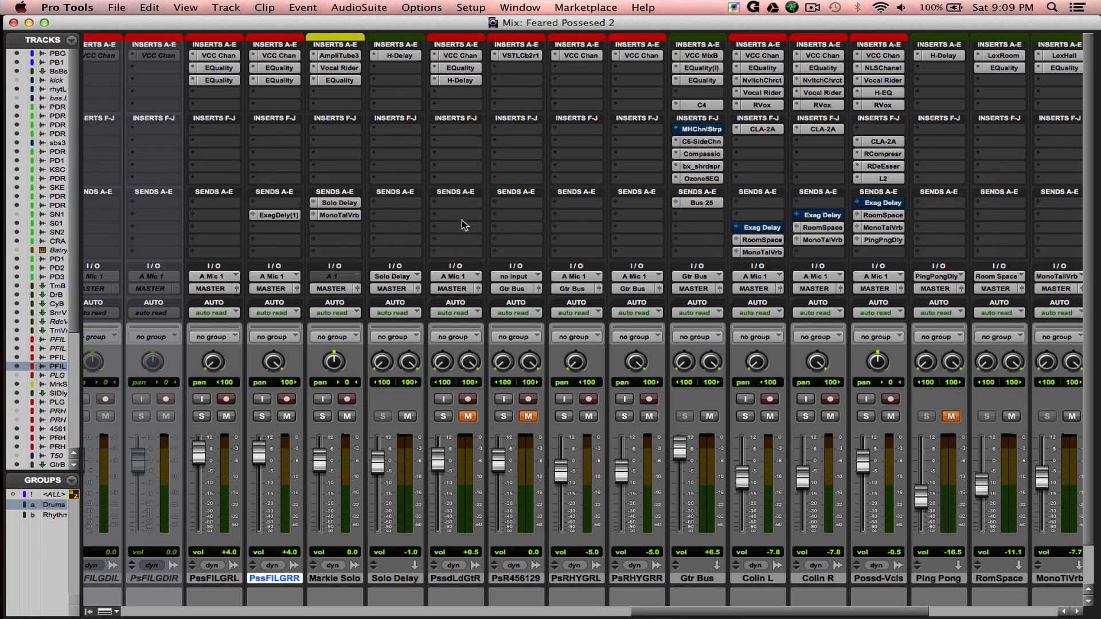
Step: Examine the NLS Channel, Vocal Rider and H-EQ inserts on the Possd-Vcls track
scroll(469, 238, "right", 5)
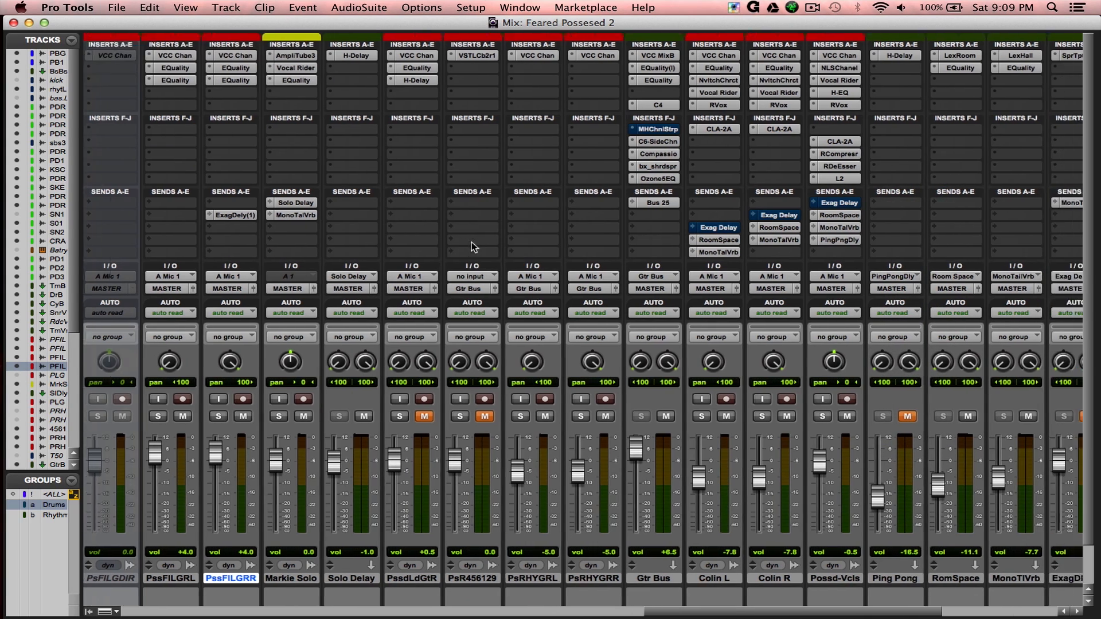
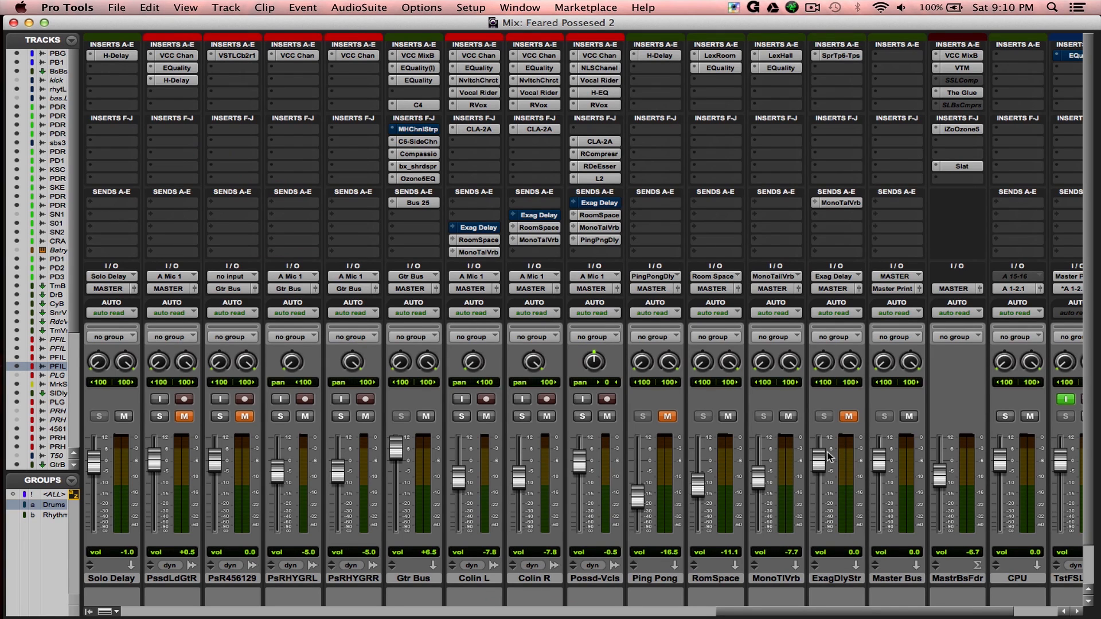
scroll(827, 452, "right", 3)
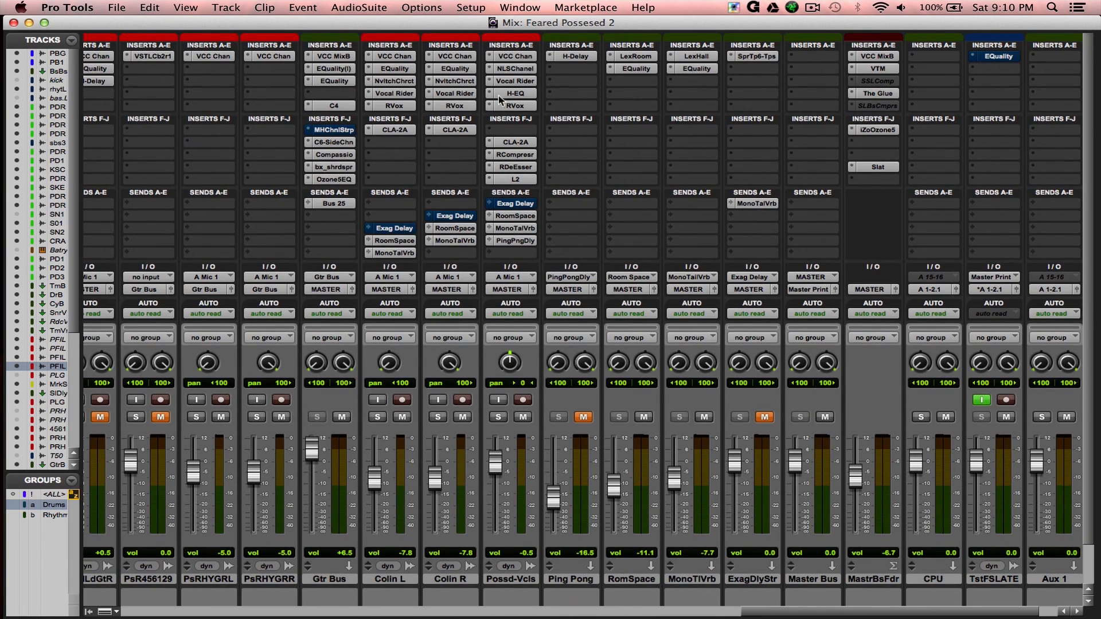
left_click(514, 69)
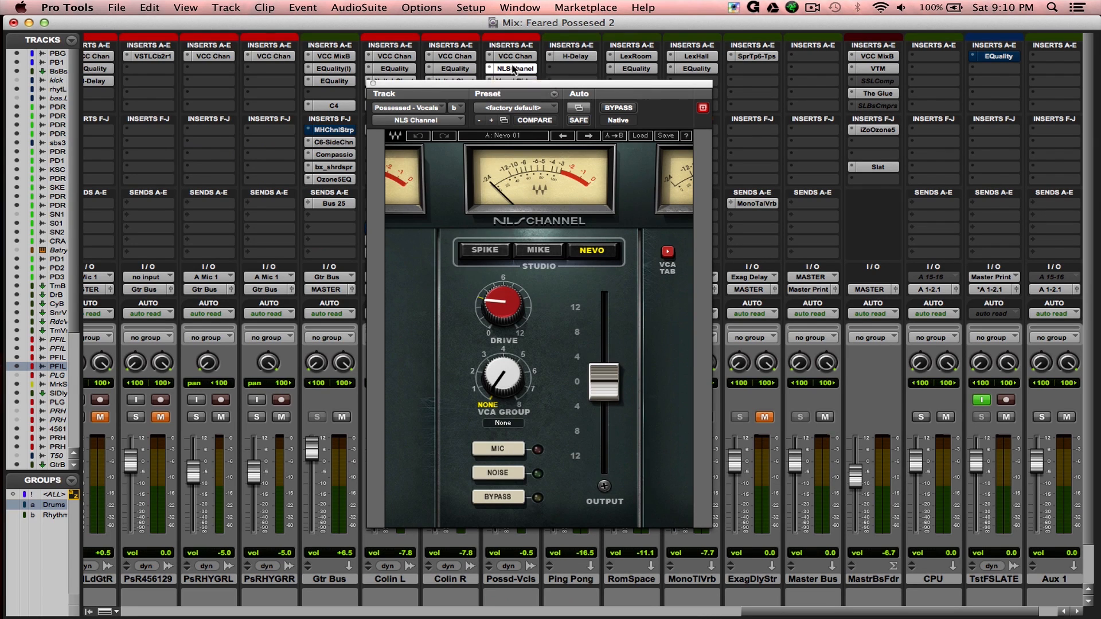
left_click(514, 69)
left_click(510, 81)
left_click(510, 81)
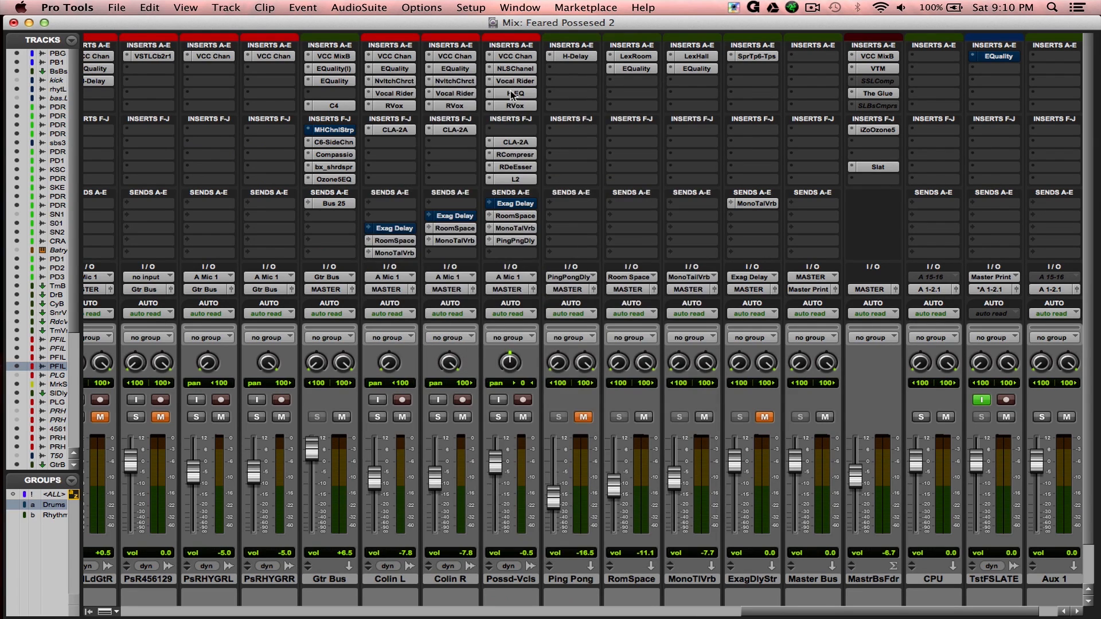
left_click(514, 93)
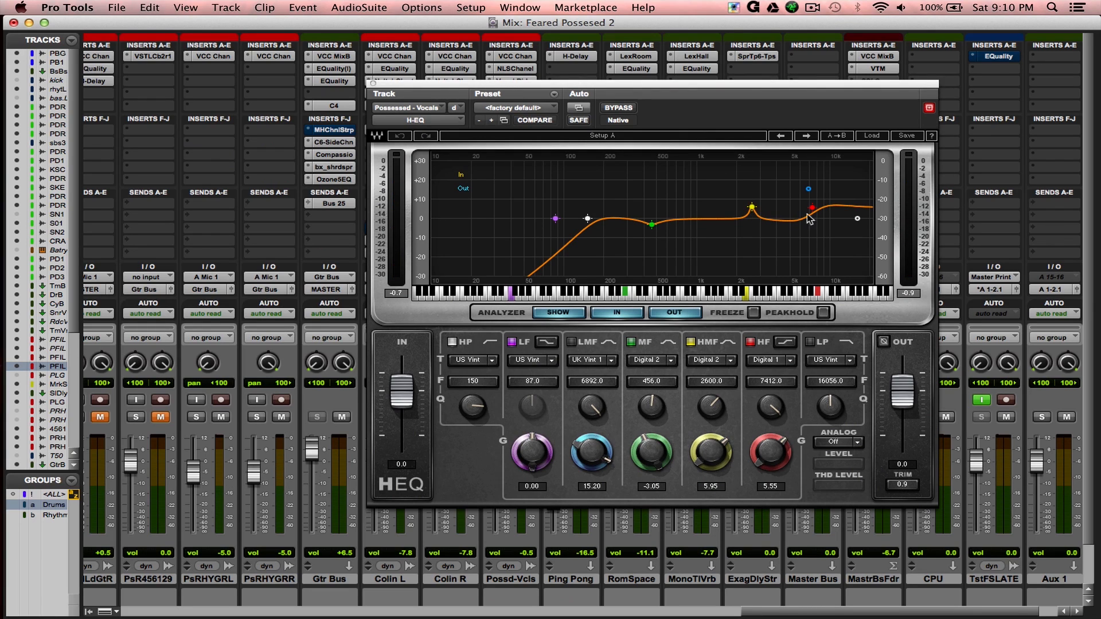
left_click(372, 83)
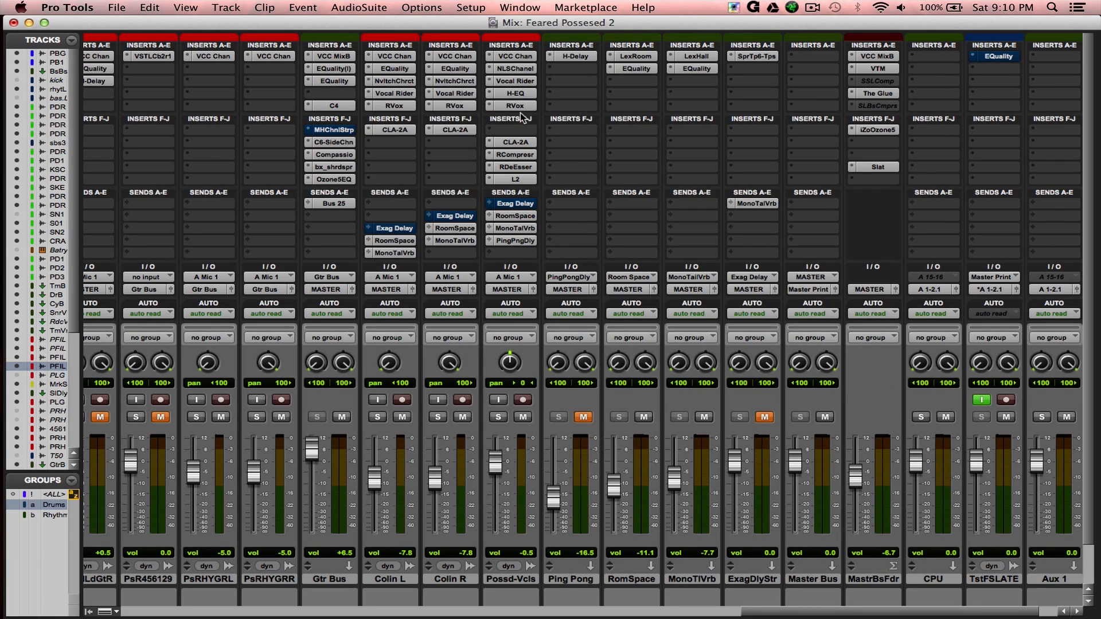
Step: Examine the RVox, CLA-2A, RCompressor and RDeEsser settings on the Possd-Vcls track
left_click(515, 106)
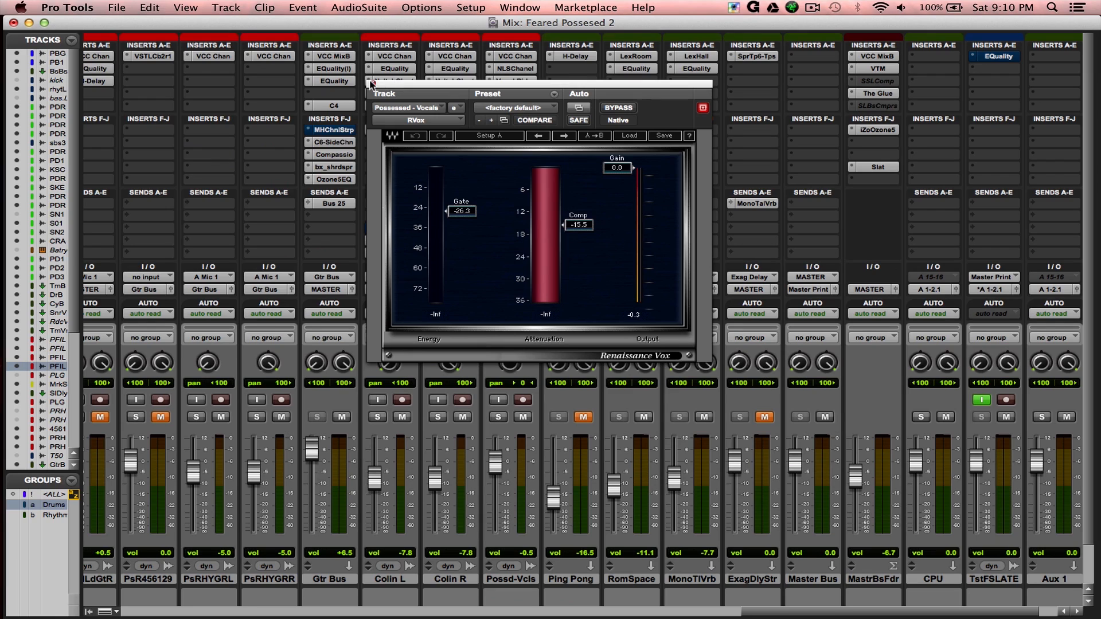
left_click(373, 84)
left_click(514, 141)
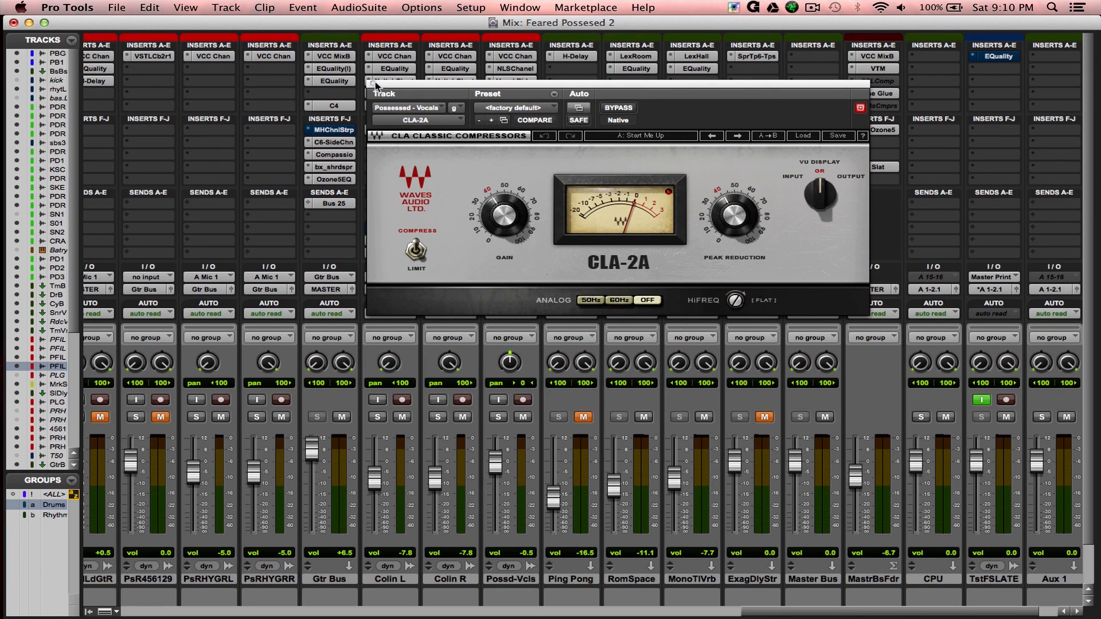
left_click(373, 84)
left_click(516, 155)
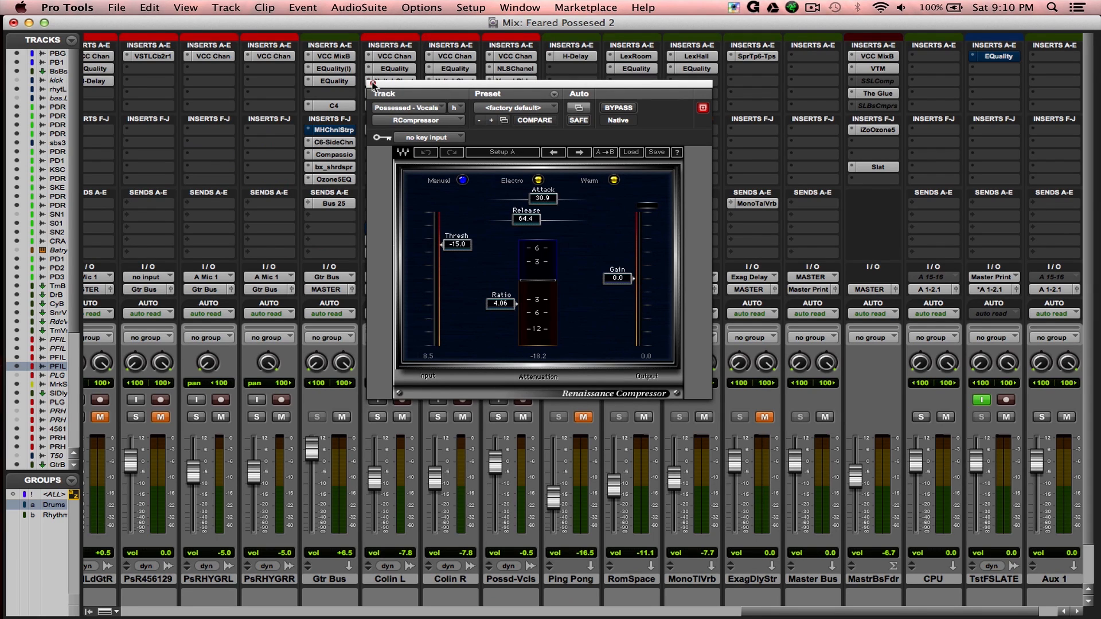
left_click(373, 83)
left_click(515, 167)
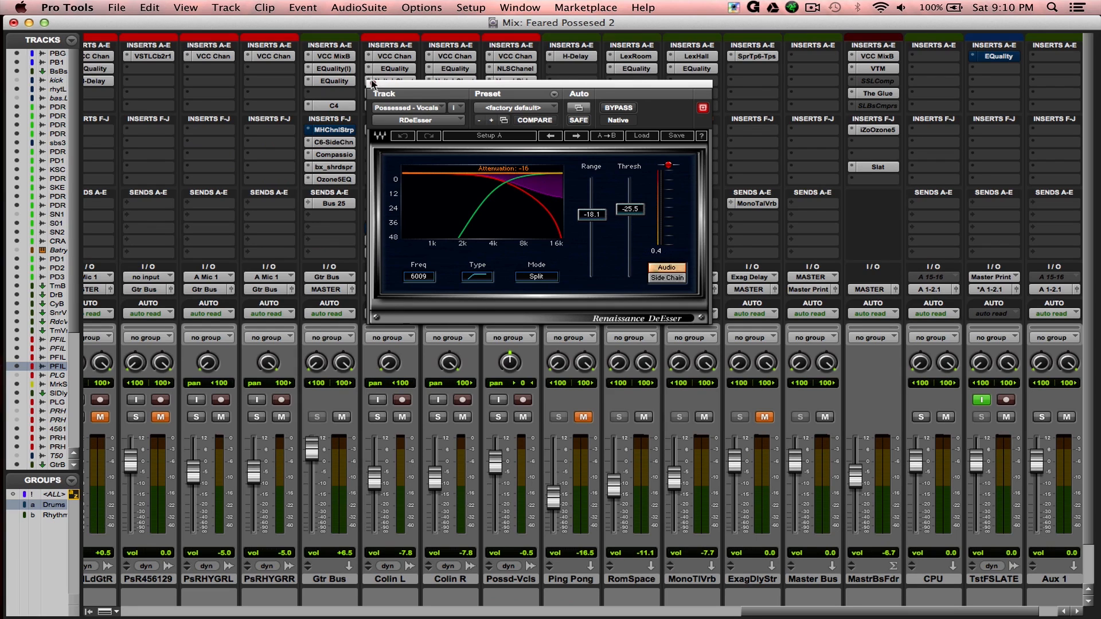
left_click(373, 84)
Step: Revisit the Possd-Vcls RCompressor, save the session and demonstrate the compressor's Electro switch
left_click(503, 155)
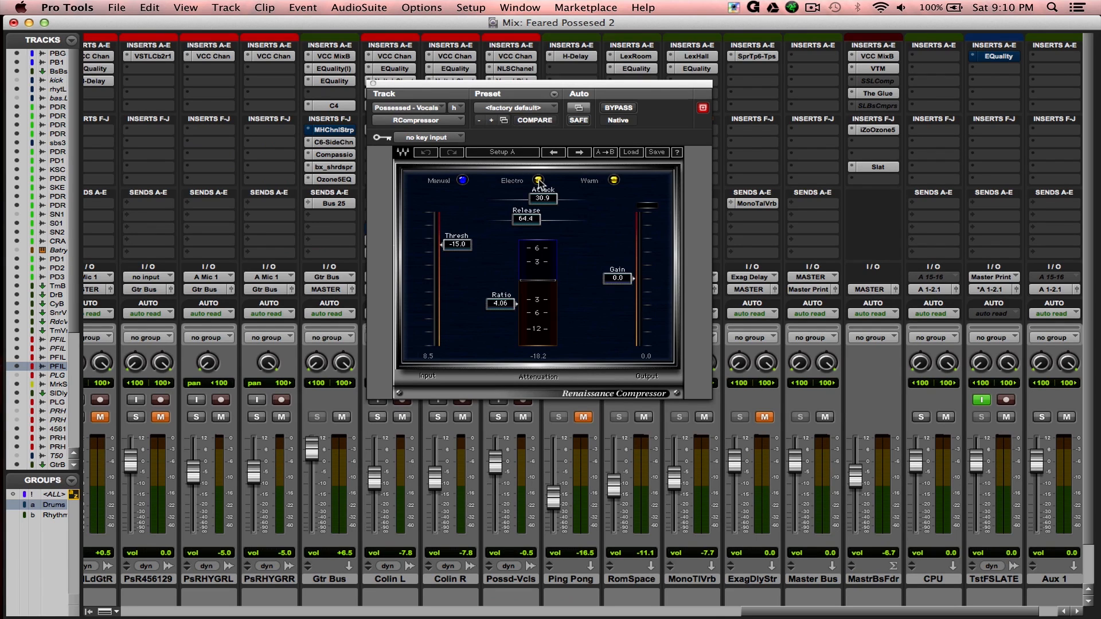
key("super+s")
left_click(538, 179)
left_click(538, 180)
left_click(372, 84)
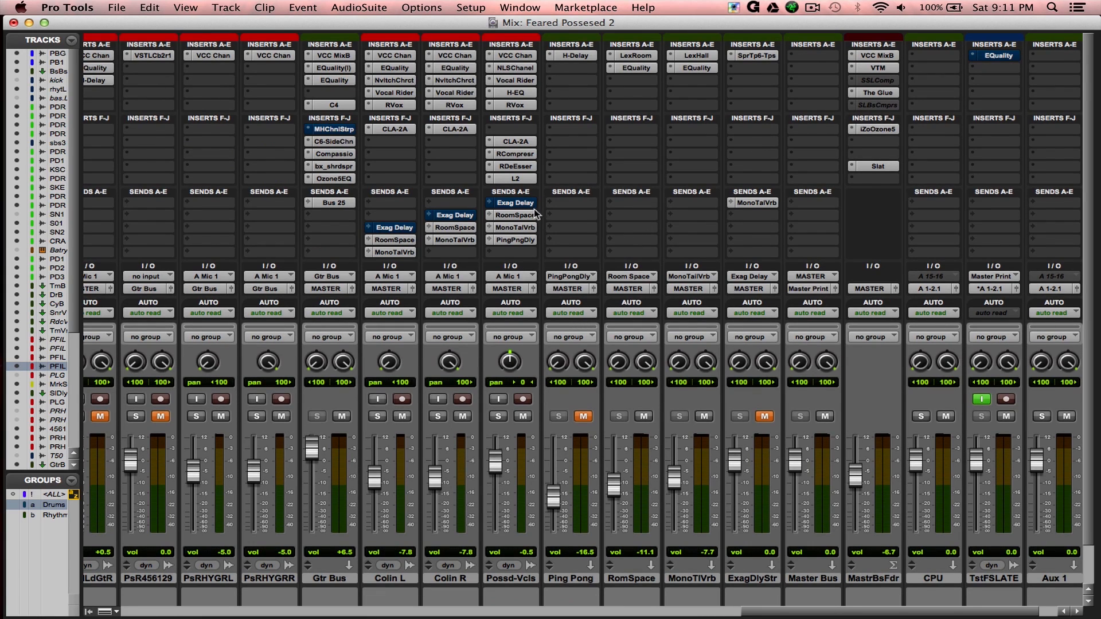
Step: Recheck the RDeEsser and examine the L2 Ultramaximizer on the Possd-Vcls track
left_click(514, 166)
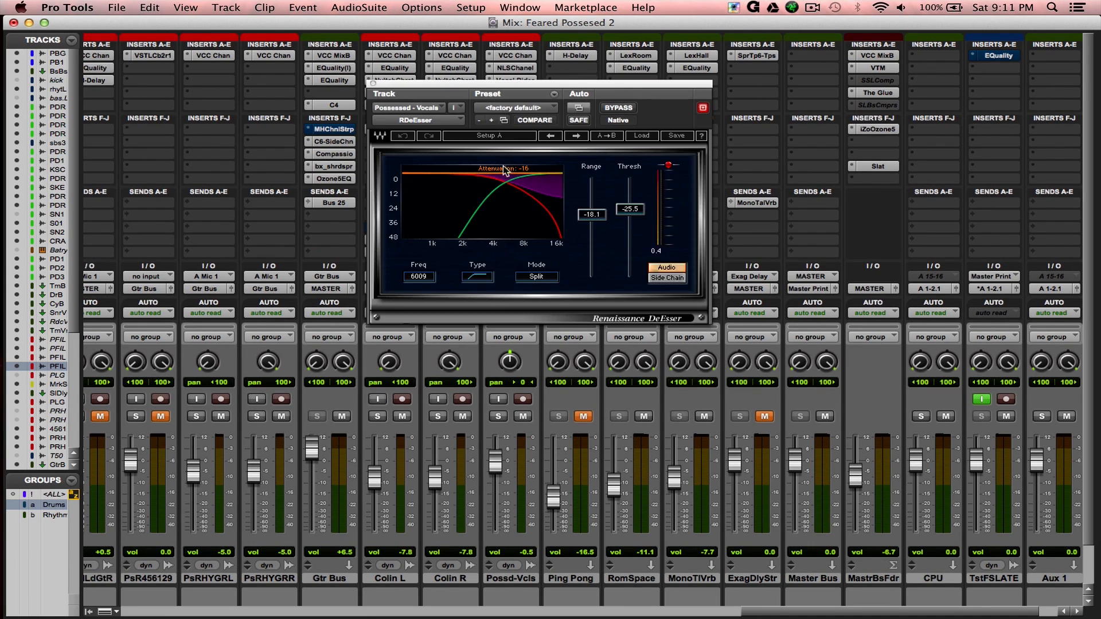
left_click(372, 83)
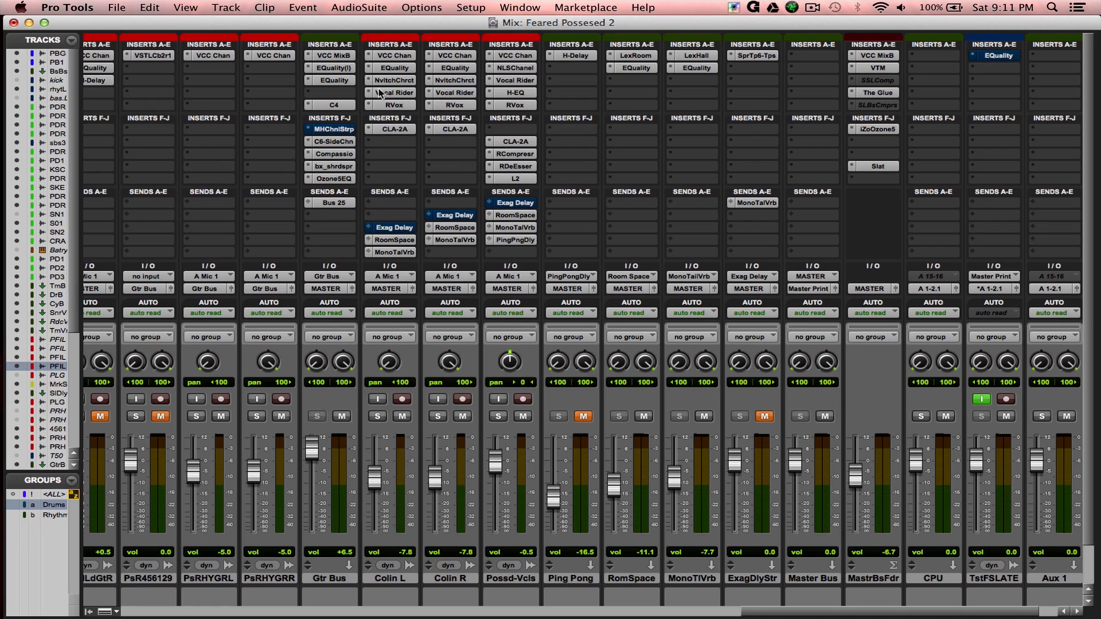
left_click(510, 179)
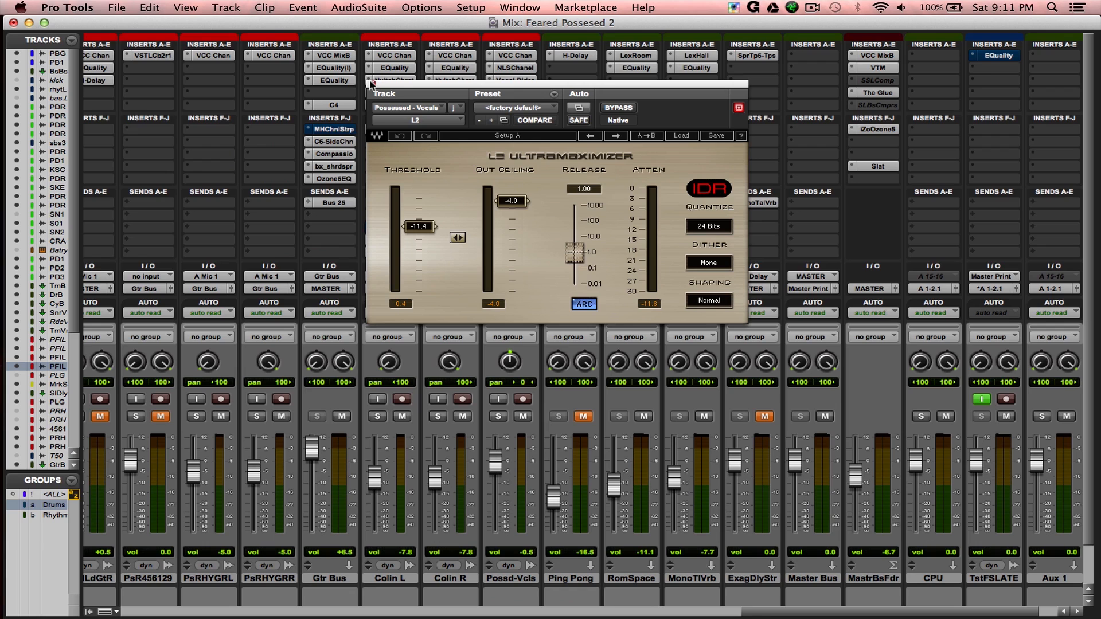
left_click(371, 84)
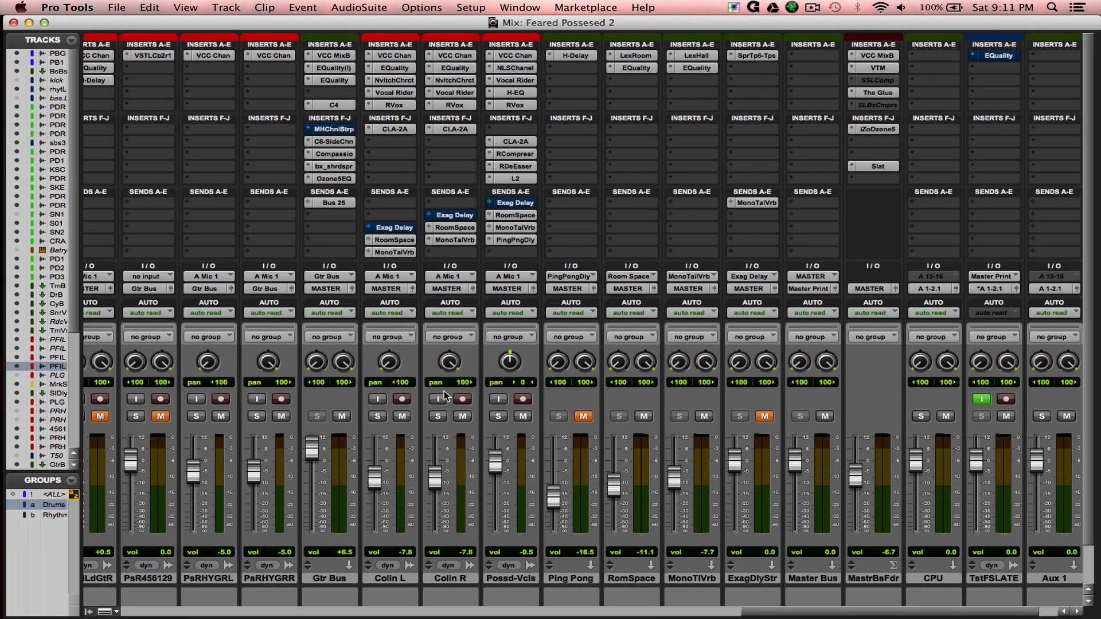
Step: Solo the left and right vocal tracks above Posesd-Vcls in the Edit window and play them from 0:05.548
key("super+equal")
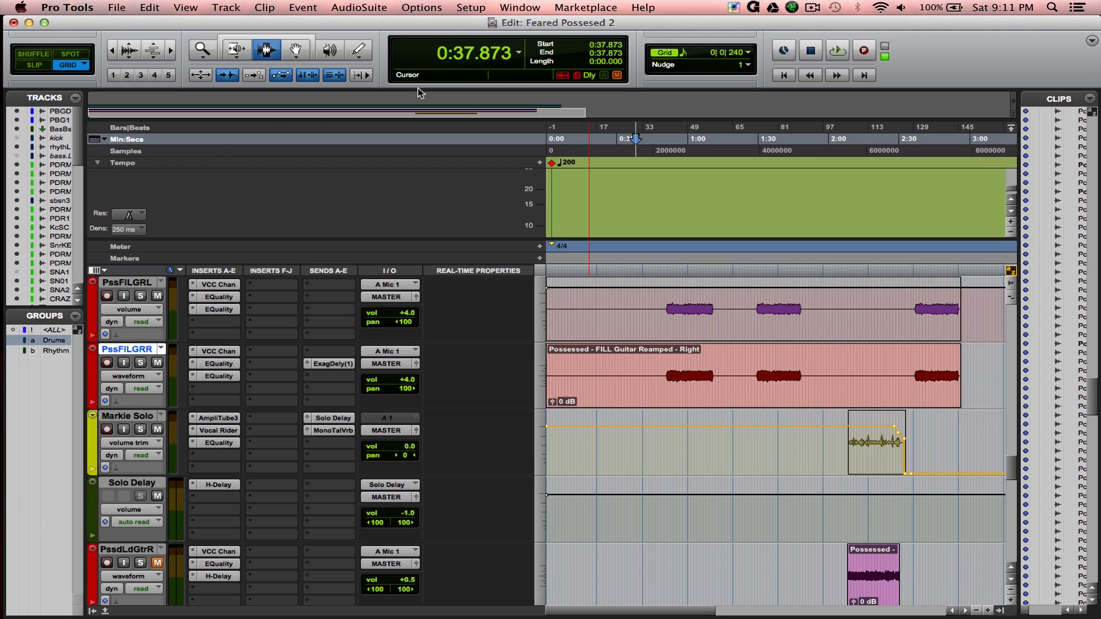
scroll(565, 344, "down", 10)
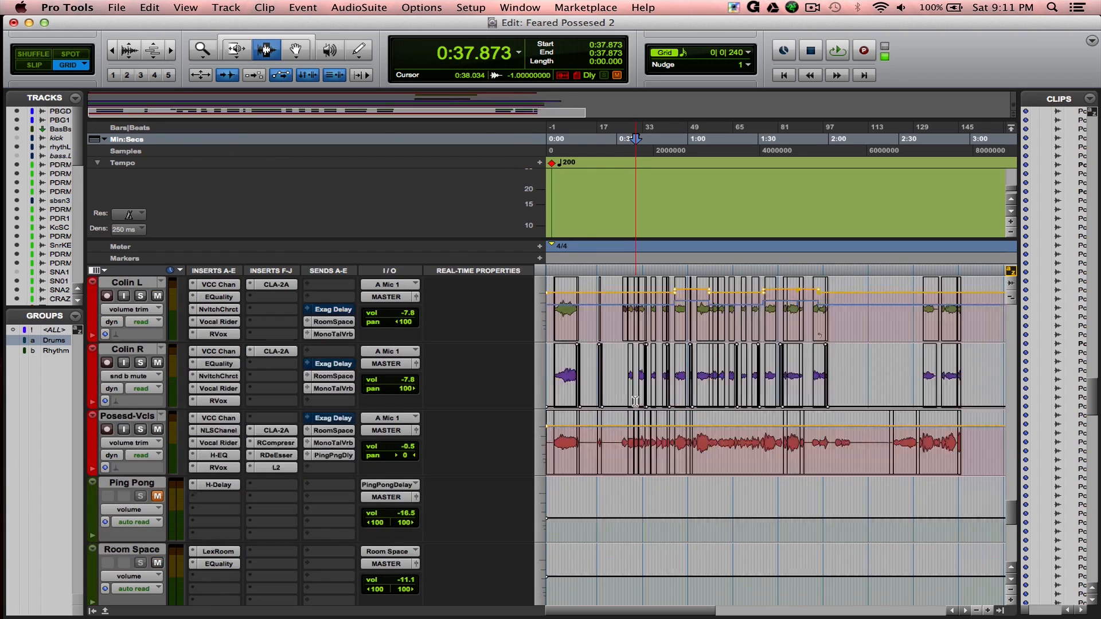
scroll(552, 390, "up", 3)
left_click(559, 330)
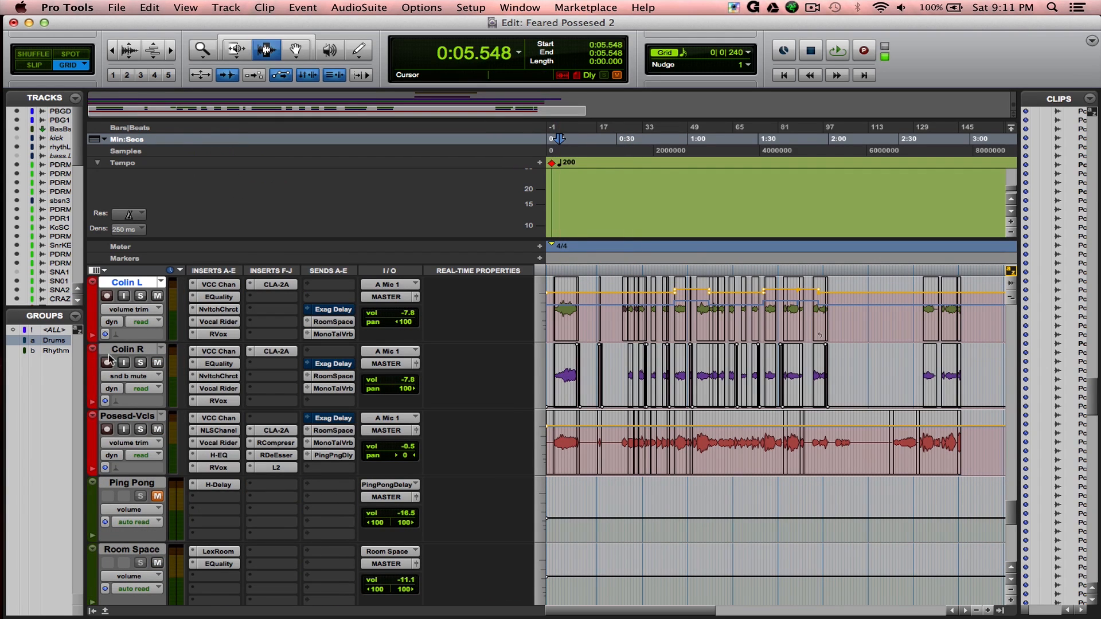
left_click(140, 363)
left_click(140, 296)
key("space")
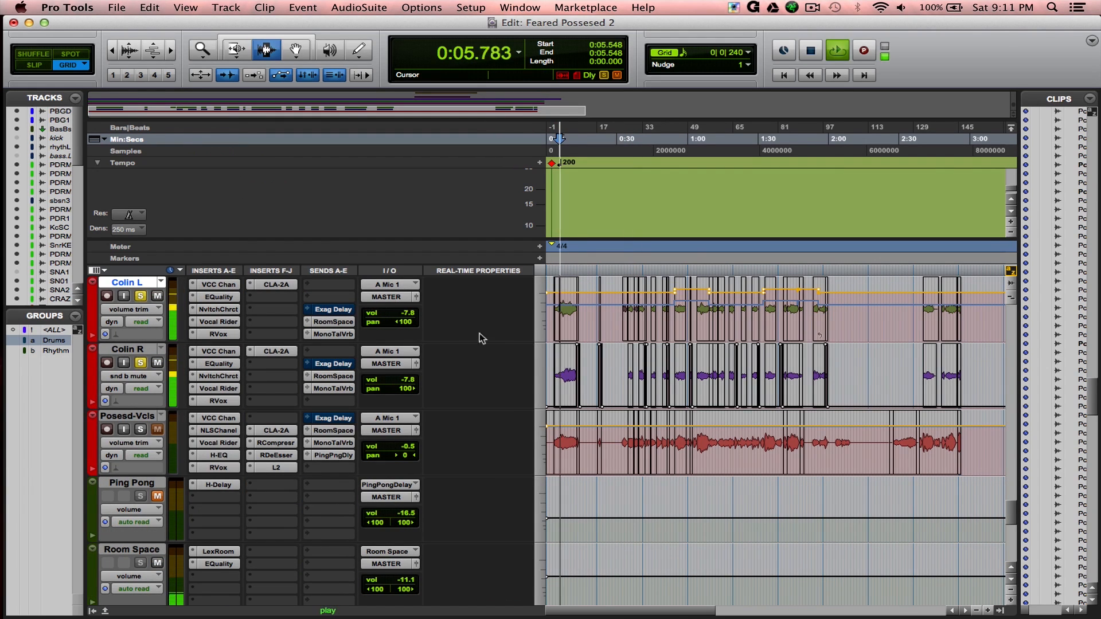
Step: Audition the two soloed vocal tracks from 1:04.348 with the timeline zoomed in around that passage
left_click(700, 324)
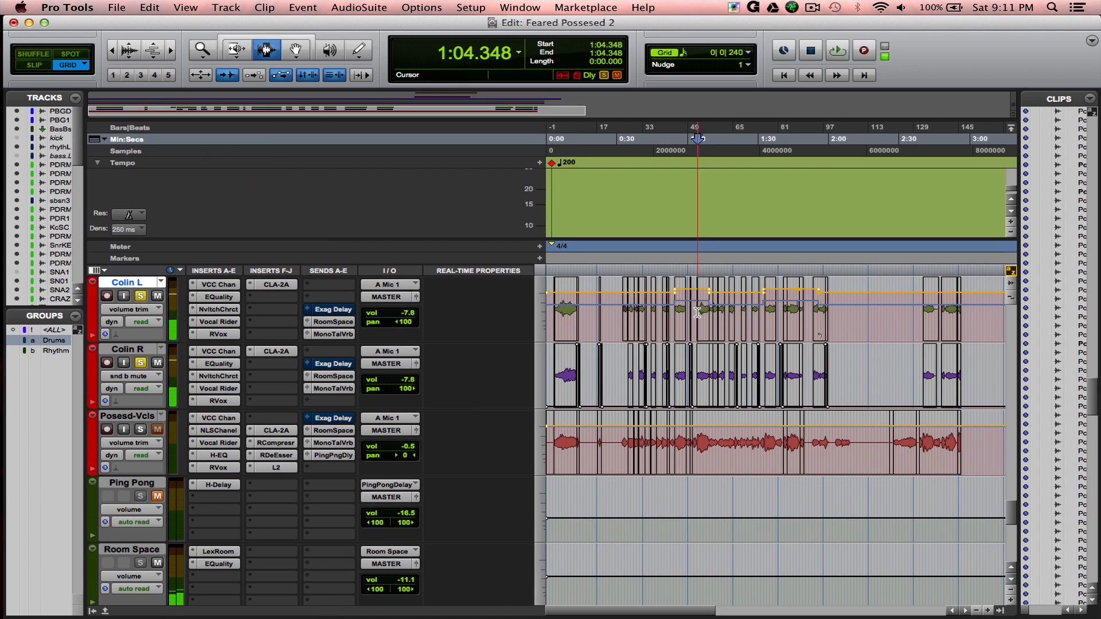
key("super+bracketright")
key("super+bracketright")
key("super+bracketright")
key("super+bracketright")
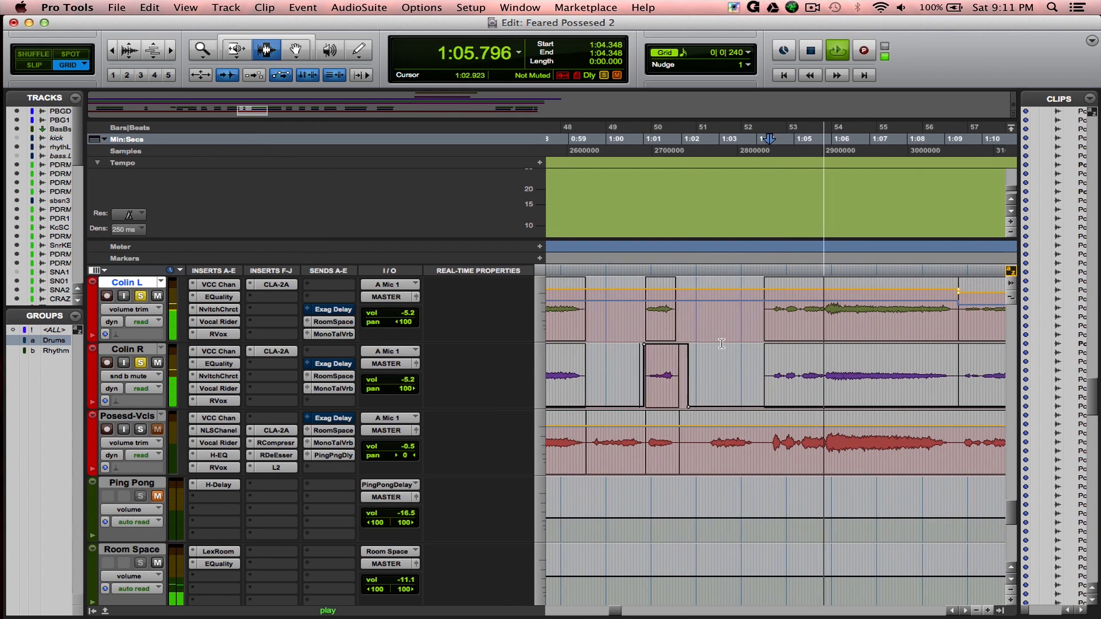
scroll(197, 366, "up", 2)
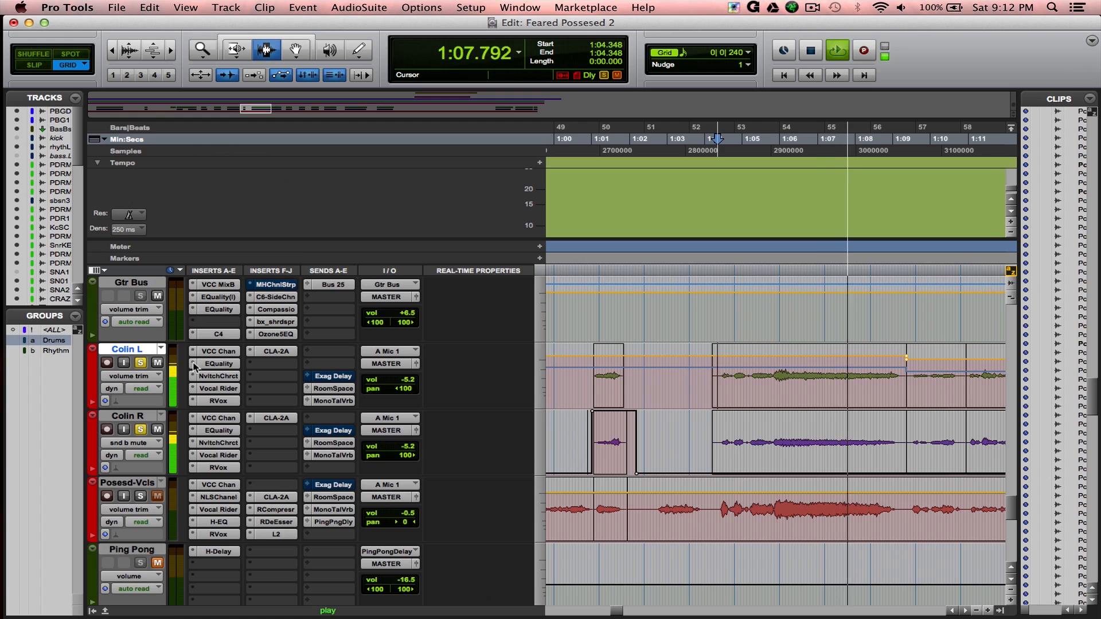
Step: Stop the audition of the two soloed vocal tracks and save the session
scroll(766, 349, "right", 2)
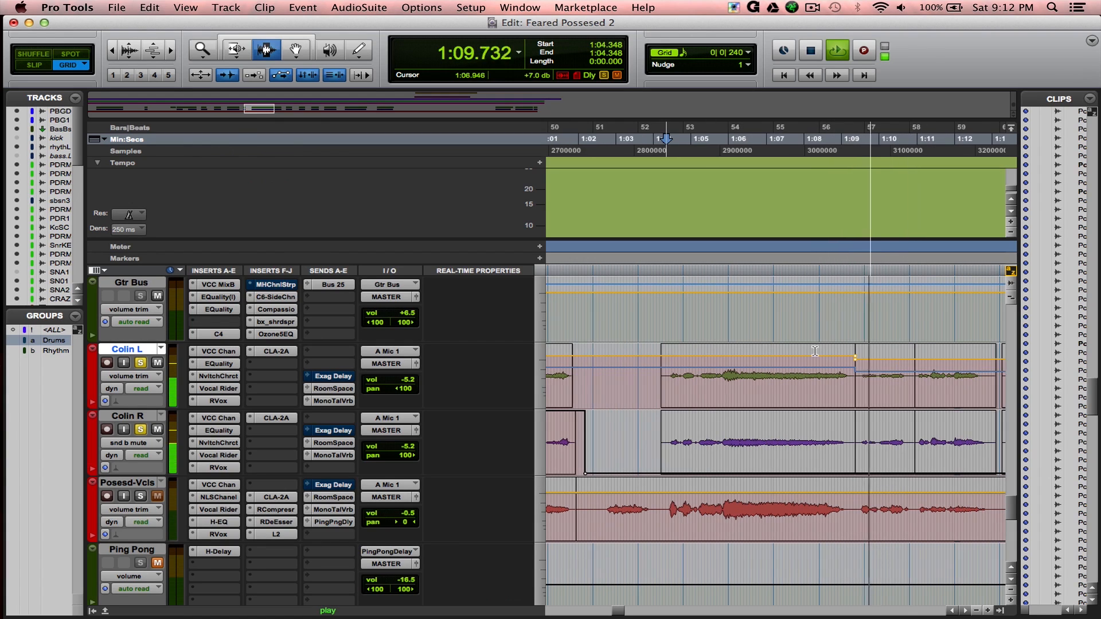
key("space")
key("super+s")
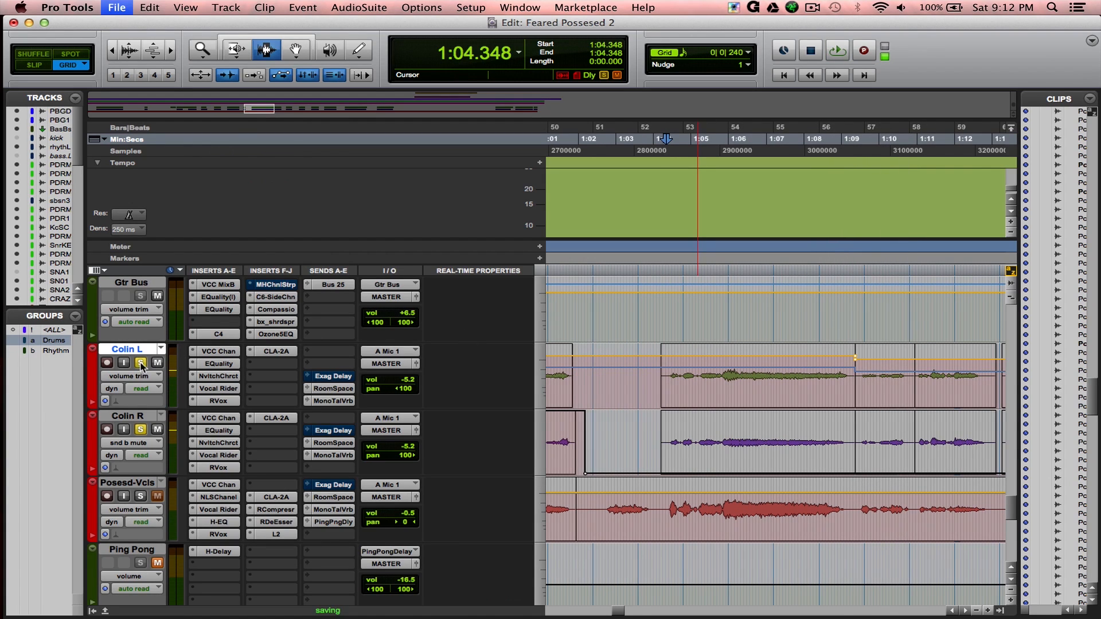
Step: Examine the VCC Channel, EQuality and Noveltech Character plug-ins on the left vocal track
left_click(205, 351)
left_click(210, 364)
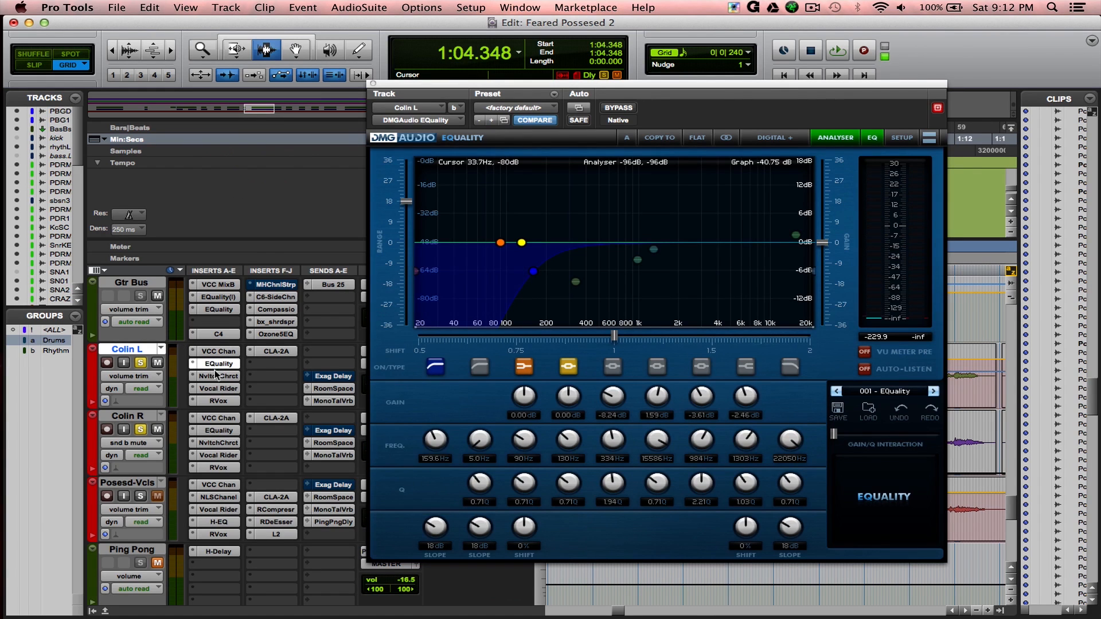
left_click(216, 367)
left_click(218, 376)
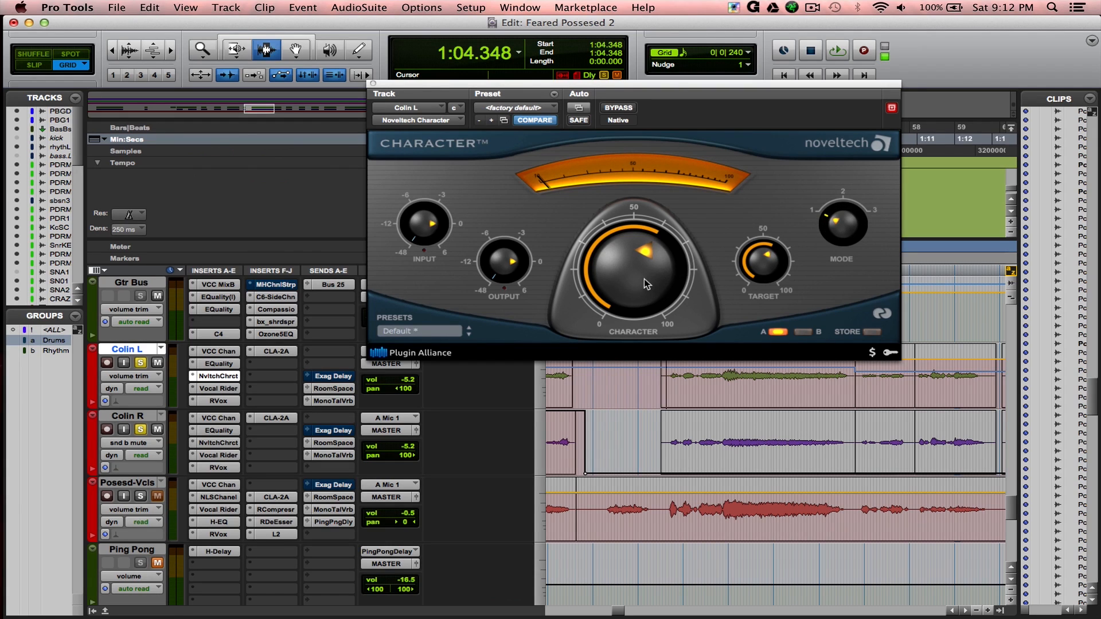
left_click(372, 83)
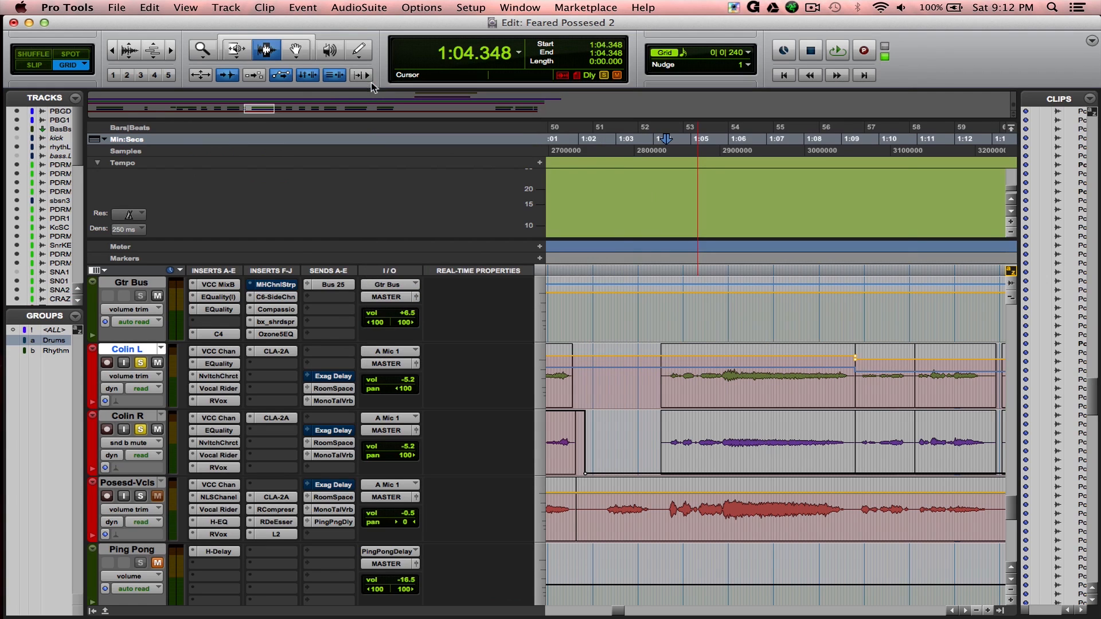
Step: Review the Vocal Rider, RVox and CLA-2A plug-ins on the left vocal track
left_click(221, 389)
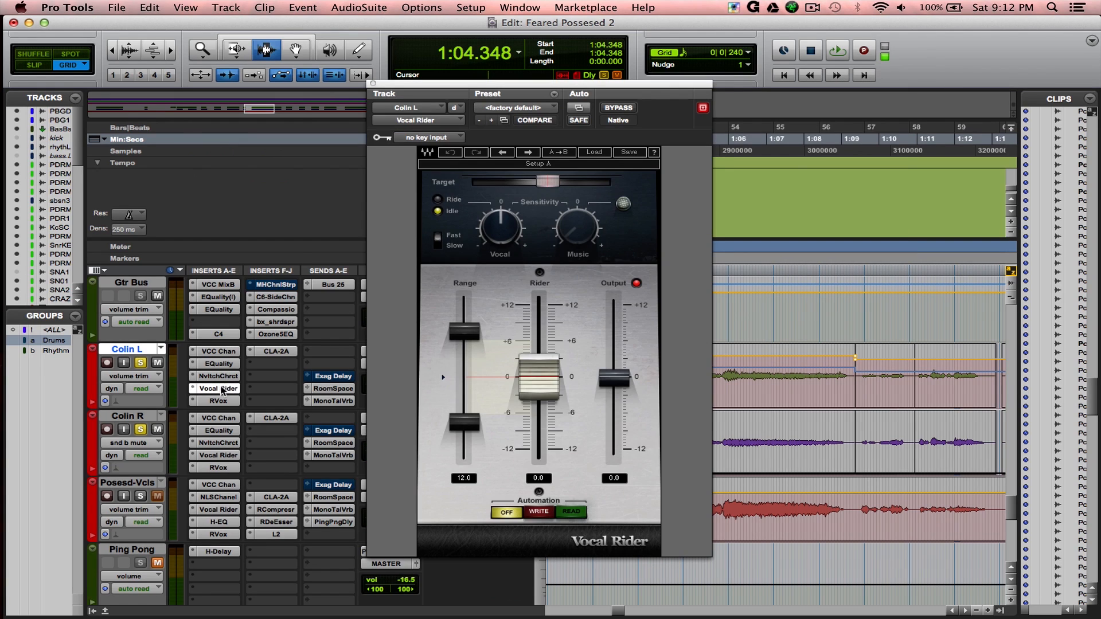
left_click(219, 390)
left_click(212, 401)
left_click(212, 402)
left_click(276, 351)
left_click(277, 351)
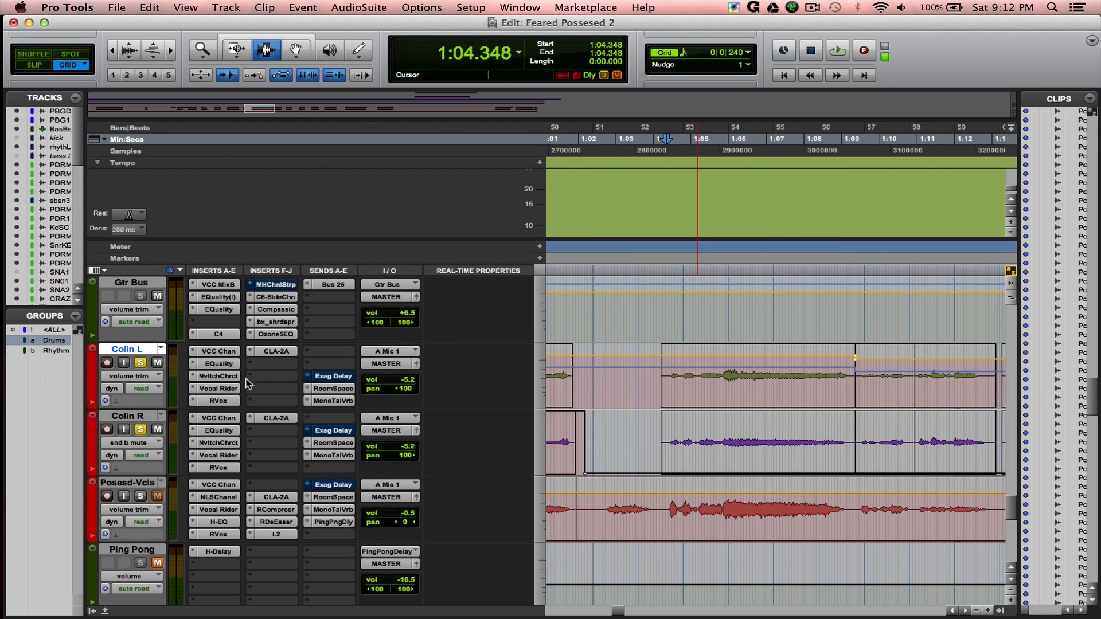
Step: Check the left vocal track's Mono Tail Verb send and unsolo both the left and right vocal tracks
left_click(331, 400)
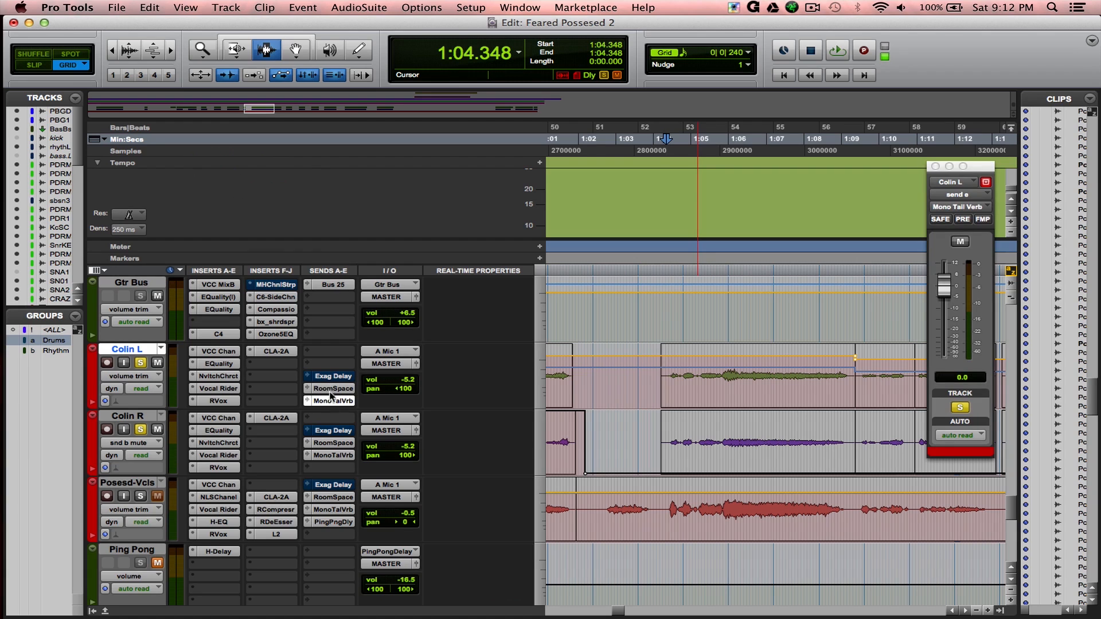
left_click(328, 400)
scroll(130, 442, "up", 1)
left_click(139, 496)
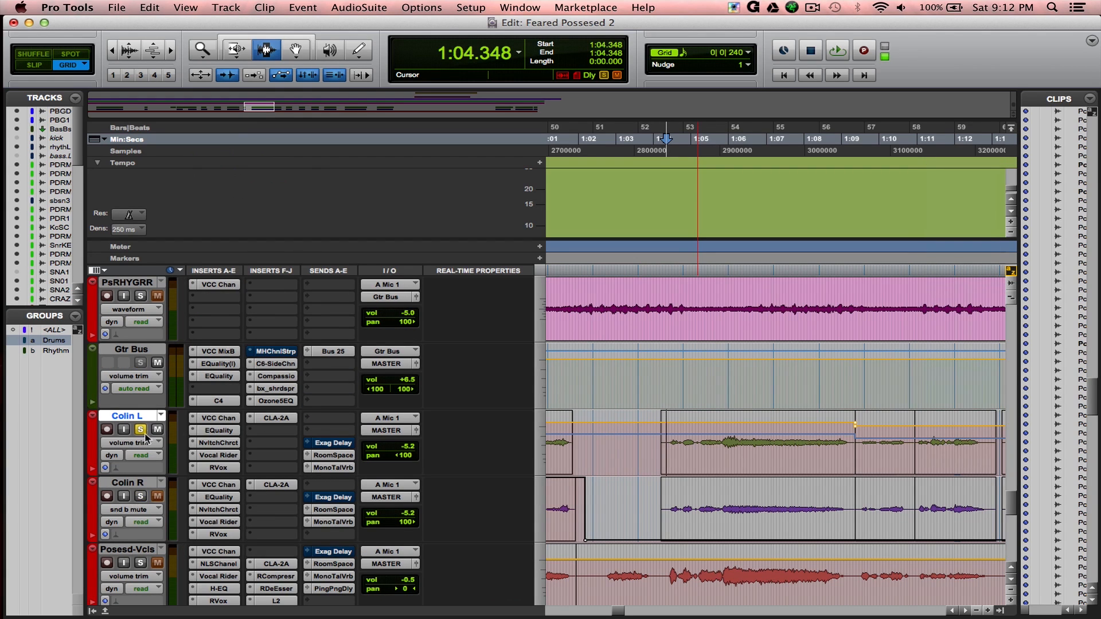
left_click(143, 432)
Step: Examine the LexRoom reverb and the EQuality plug-in on the Room Space track
scroll(147, 437, "down", 5)
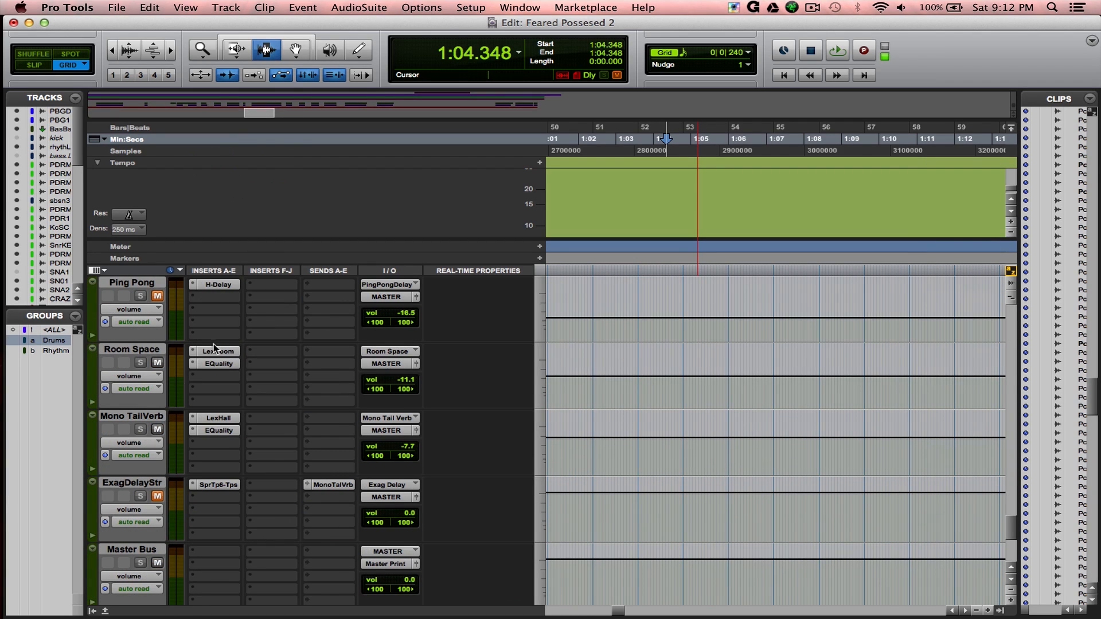
left_click(213, 352)
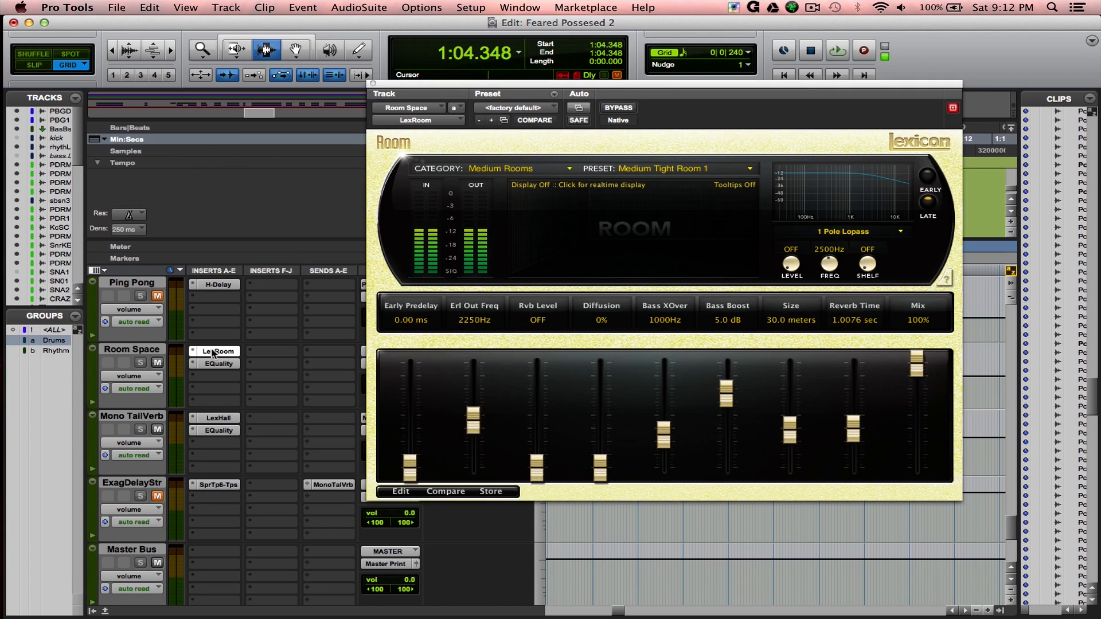
left_click(217, 351)
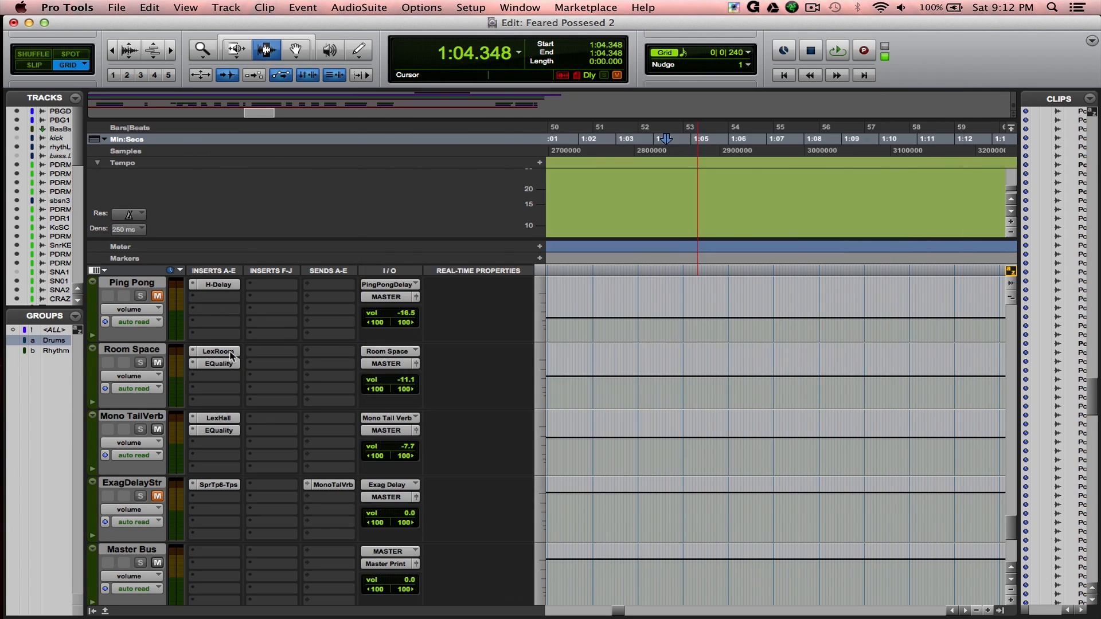
left_click(222, 365)
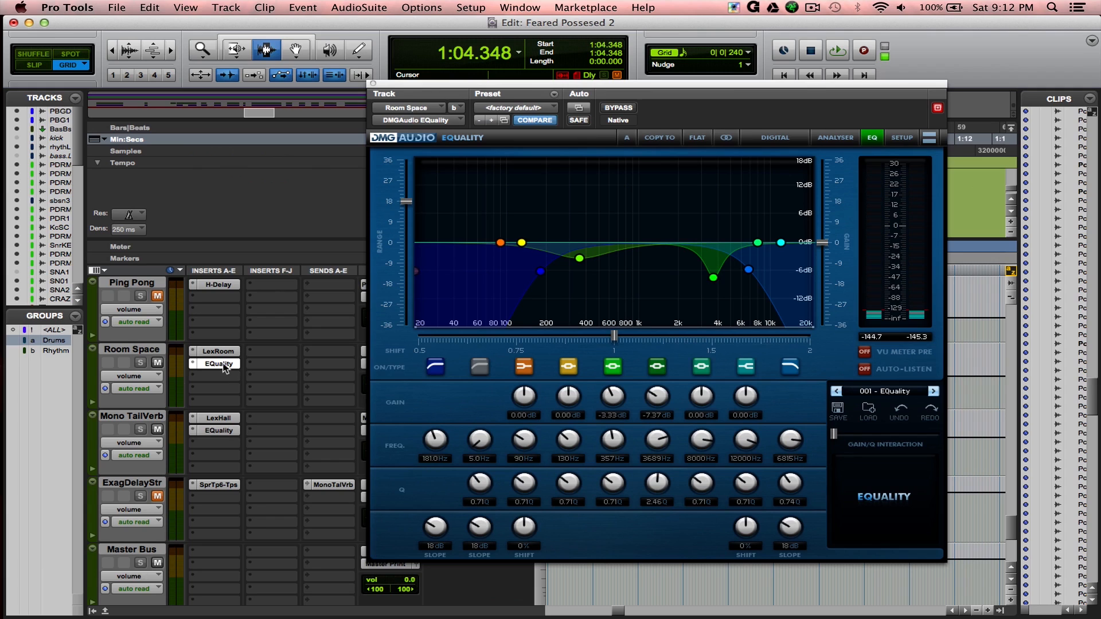
left_click(221, 364)
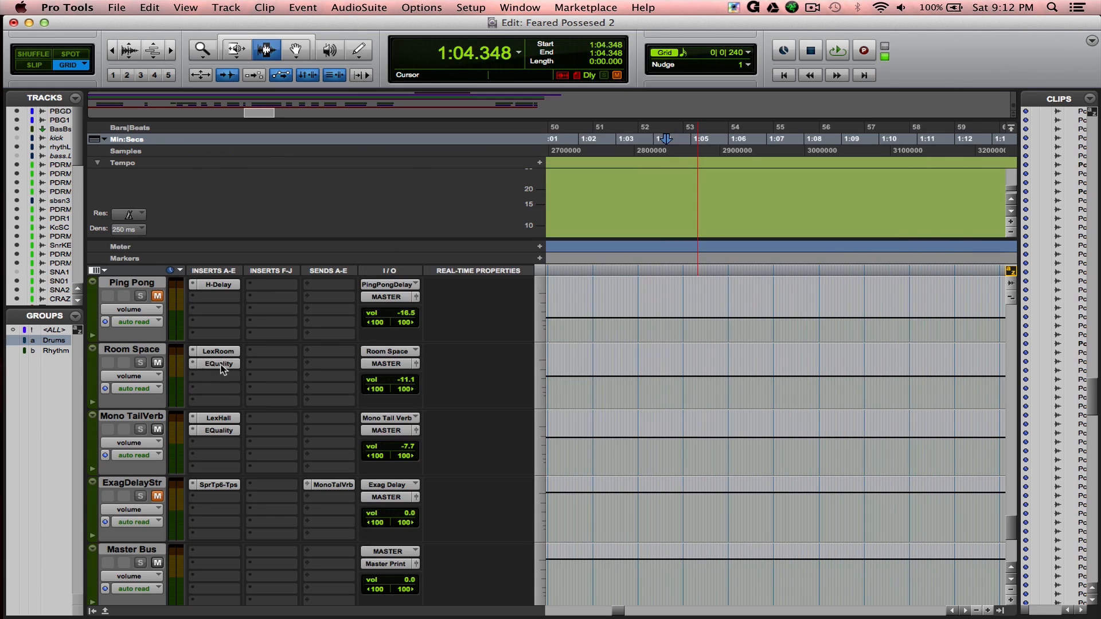
Step: Inspect LexHall on the Mono TailVerb track and SuperTap 6-Taps on the ExagDelayStr track
left_click(219, 418)
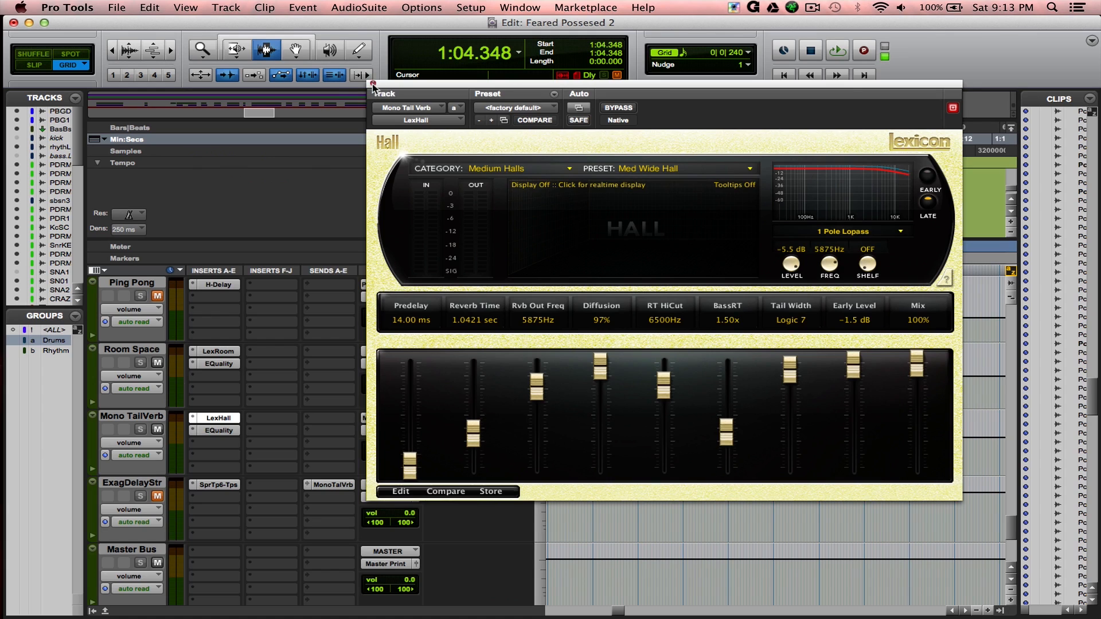
left_click(373, 86)
scroll(230, 425, "down", 2)
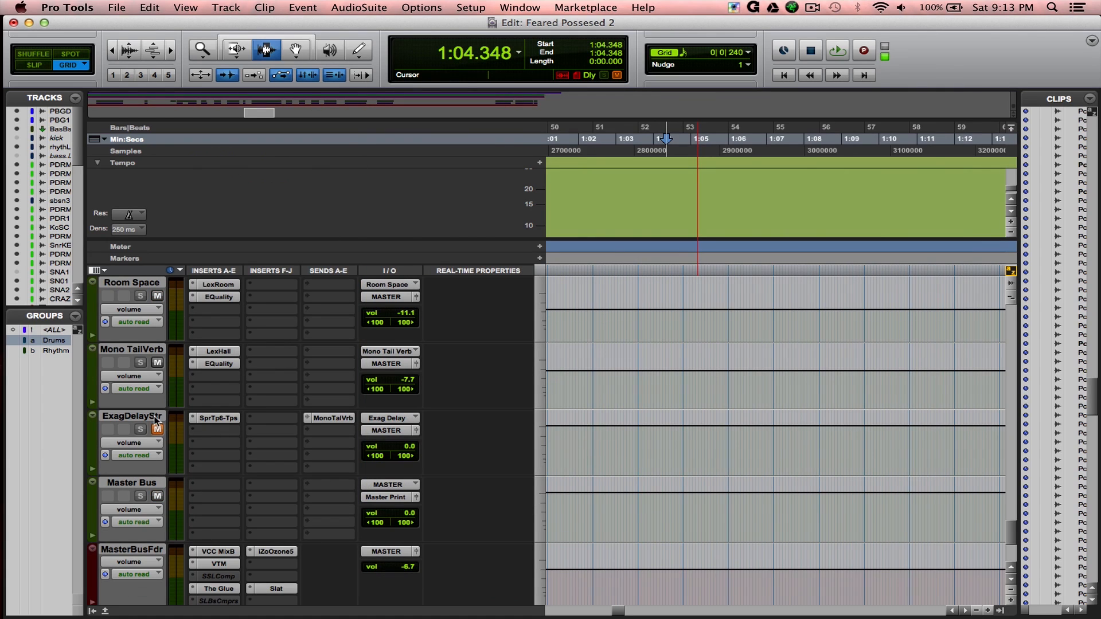
left_click(226, 419)
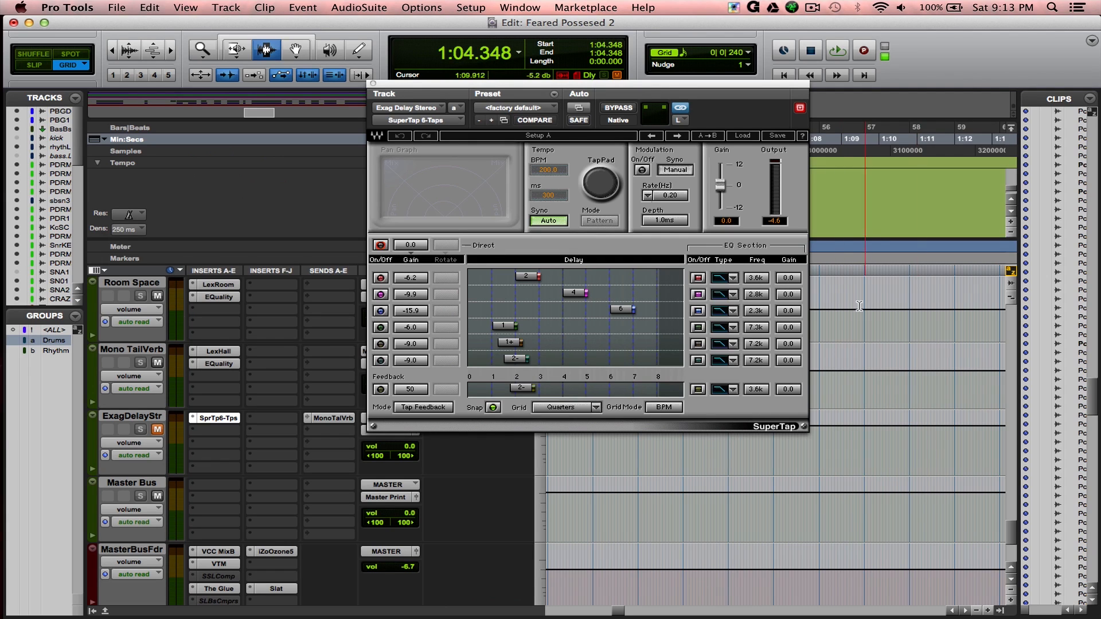
left_click(373, 84)
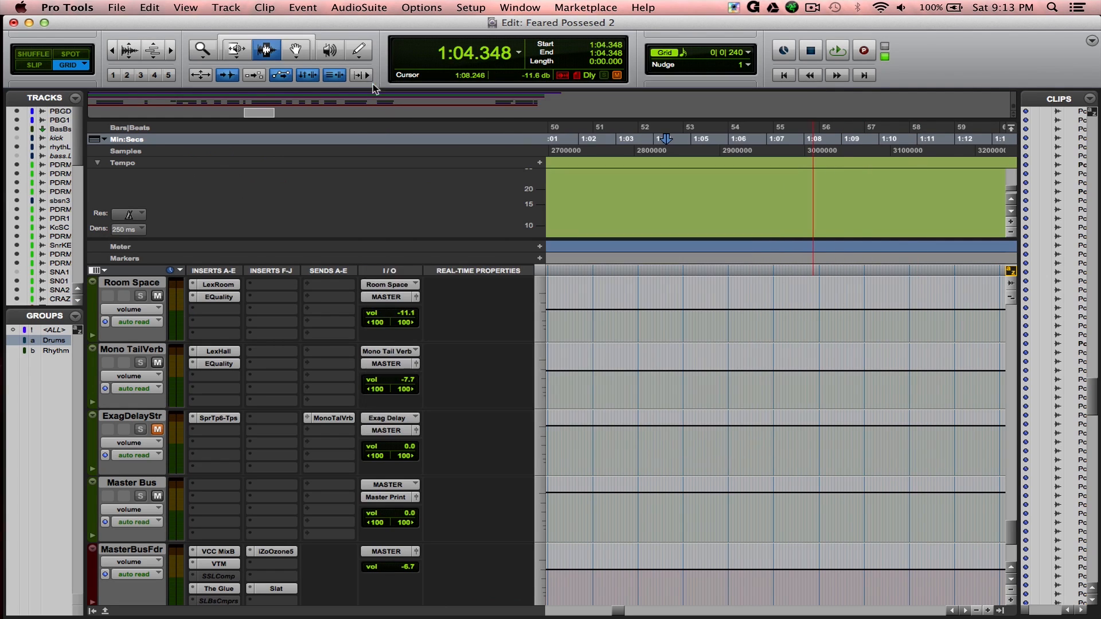
Step: Save the session and examine the Slate Virtual Mixbuss plug-in on MasterBusFdr
scroll(198, 449, "down", 3)
scroll(161, 432, "down", 1)
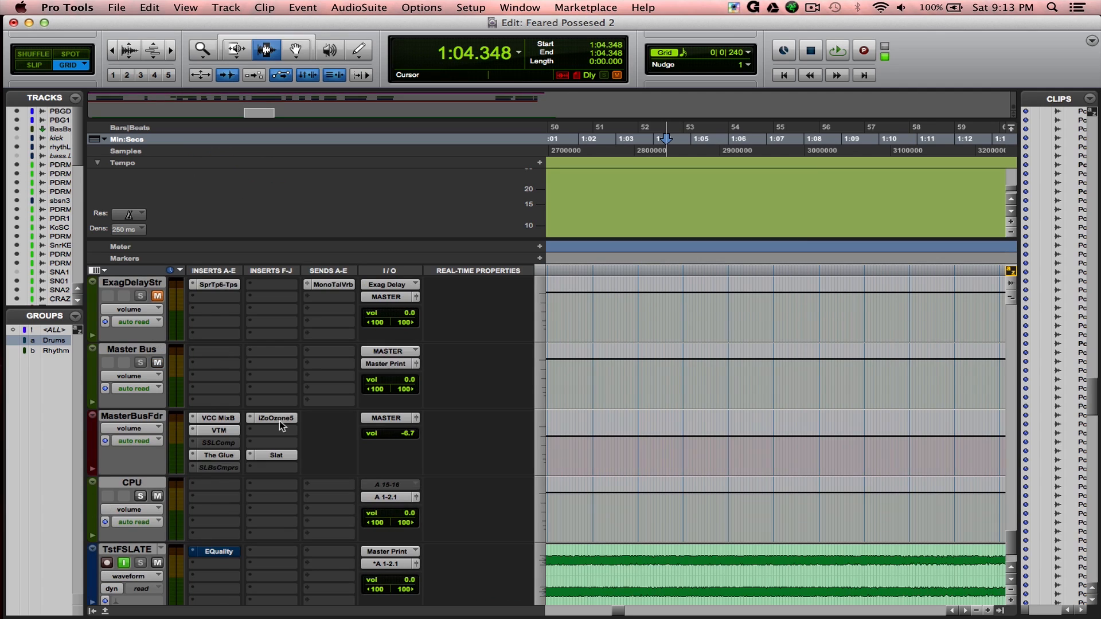
key("super+s")
left_click(228, 419)
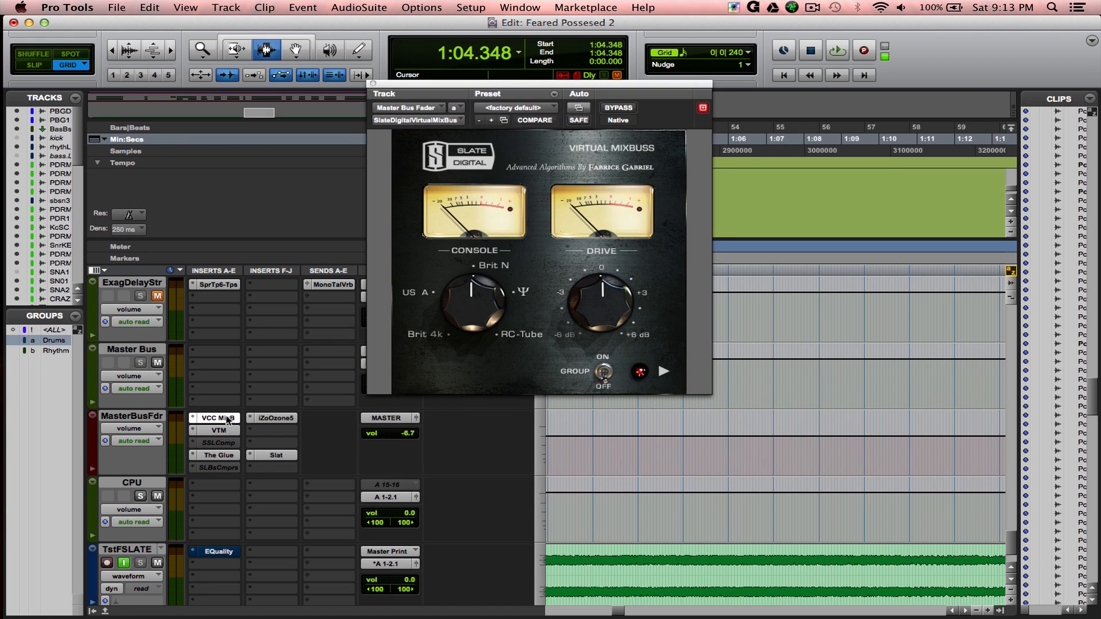
left_click(227, 419)
Step: Examine Virtual Tape Machines on MasterBusFdr while playing the full mix from 1:04.348
left_click(231, 431)
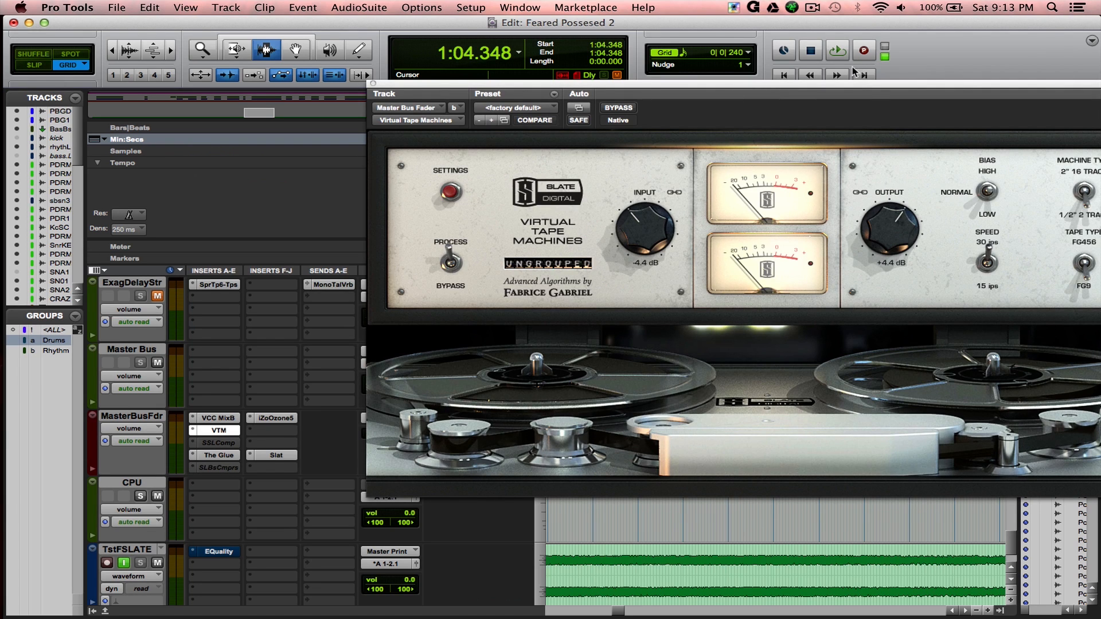
left_click_drag(858, 87, 757, 78)
key("space")
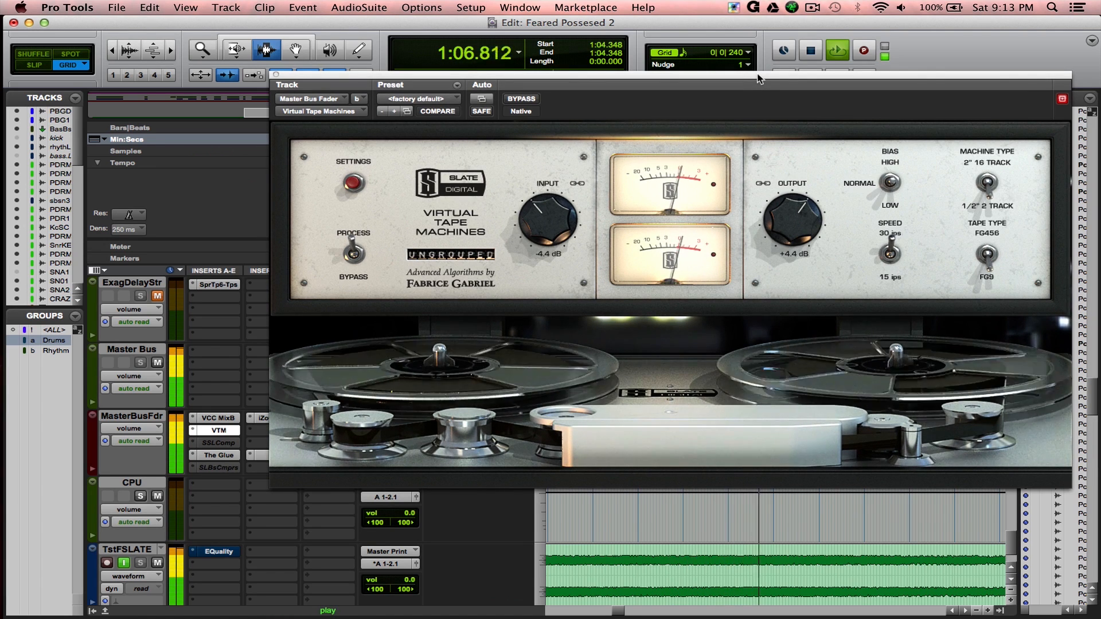
key("space")
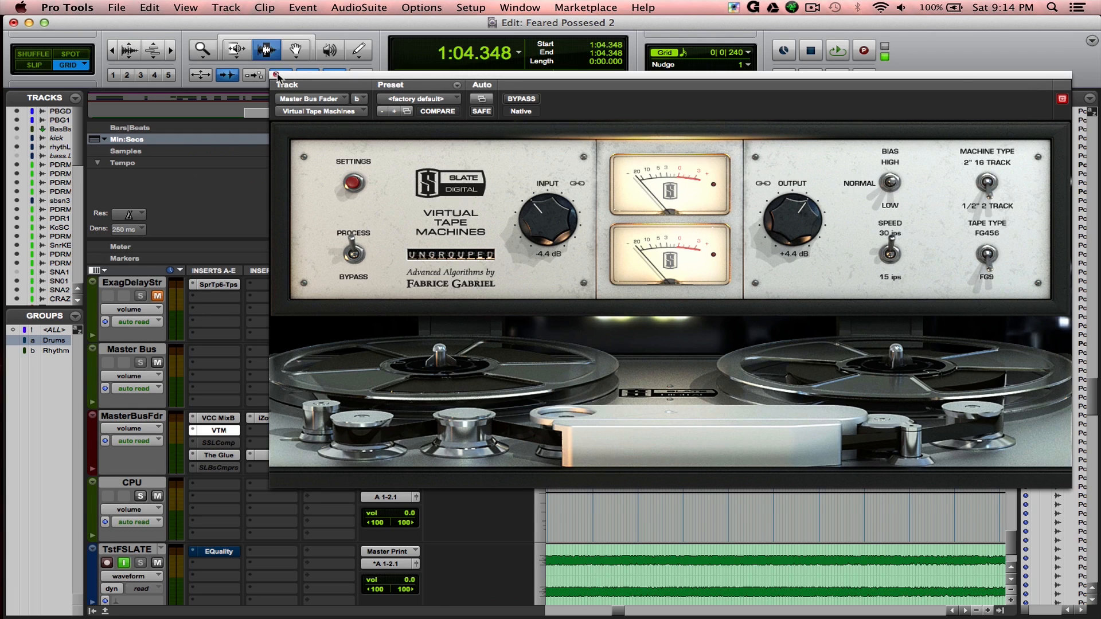
left_click(275, 75)
Step: Review The Glue compressor's settings on MasterBusFdr and play the mix from 1:04.348 through it
scroll(431, 342, "down", 2)
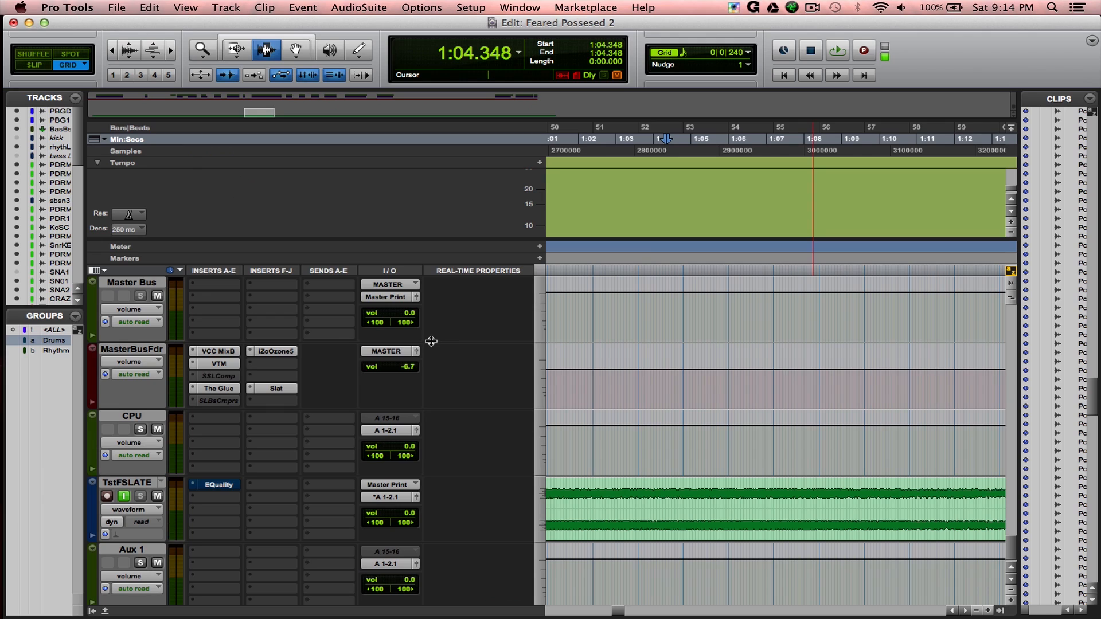
left_click(222, 388)
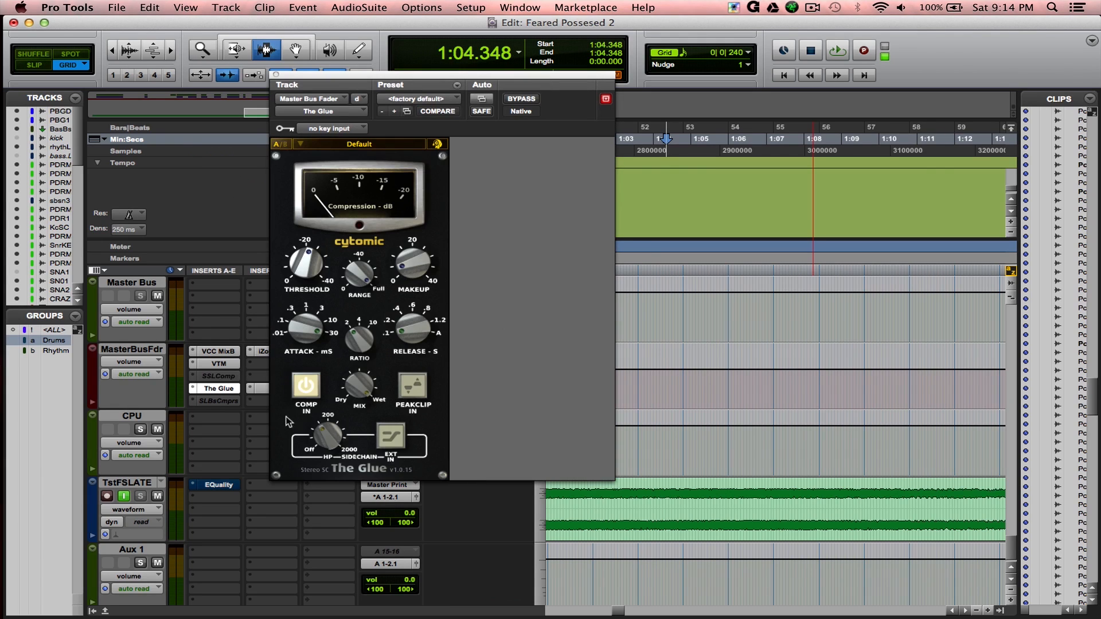
mouse_move(314, 268)
key("space")
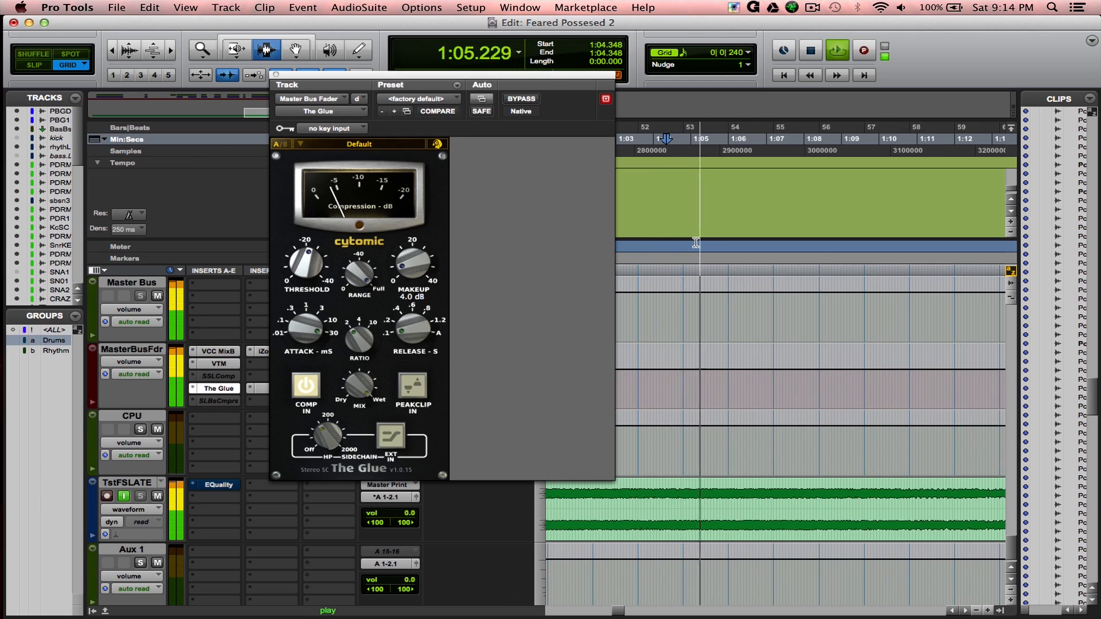
key("space")
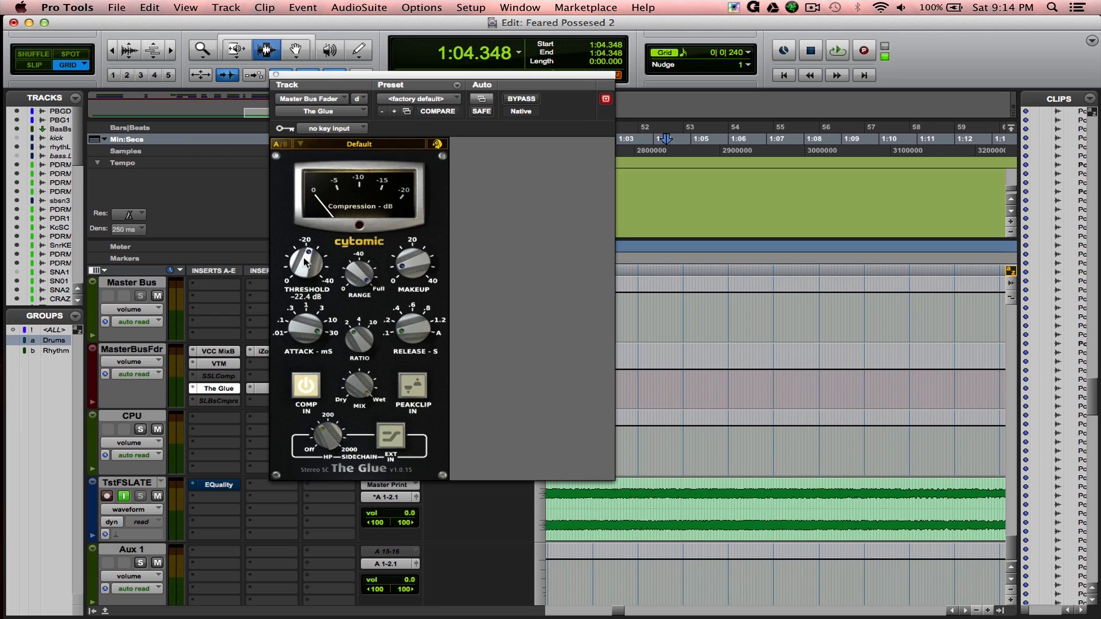
mouse_move(337, 444)
left_click(276, 75)
Step: Open iZotope Ozone 5 on MasterBusFdr and dismiss its Preset Manager to view the equalizer
scroll(361, 321, "down", 1)
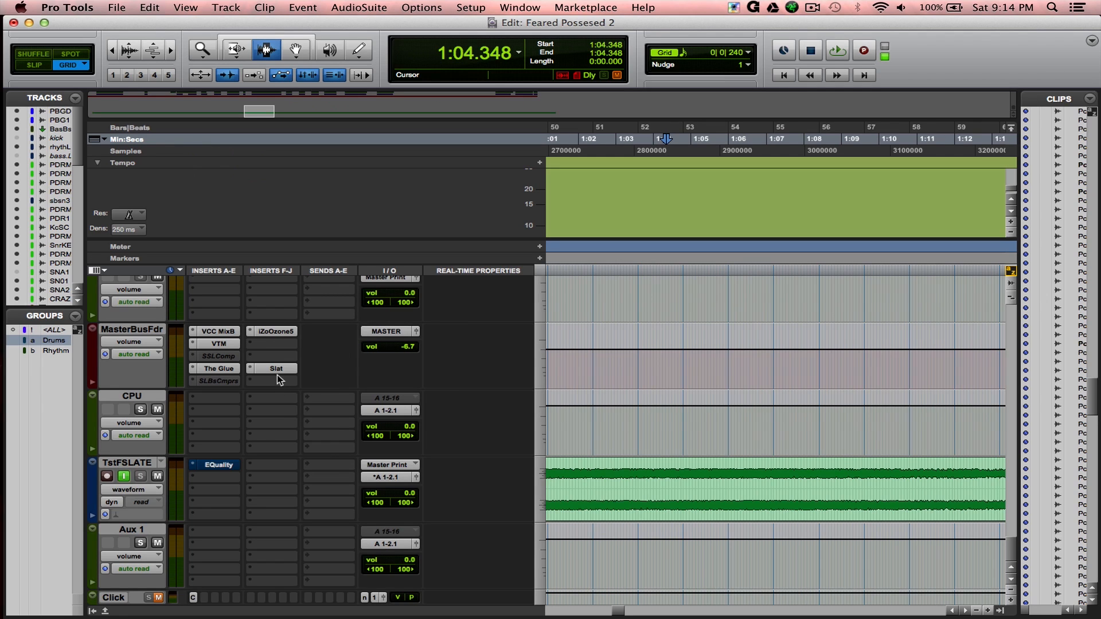
left_click(273, 332)
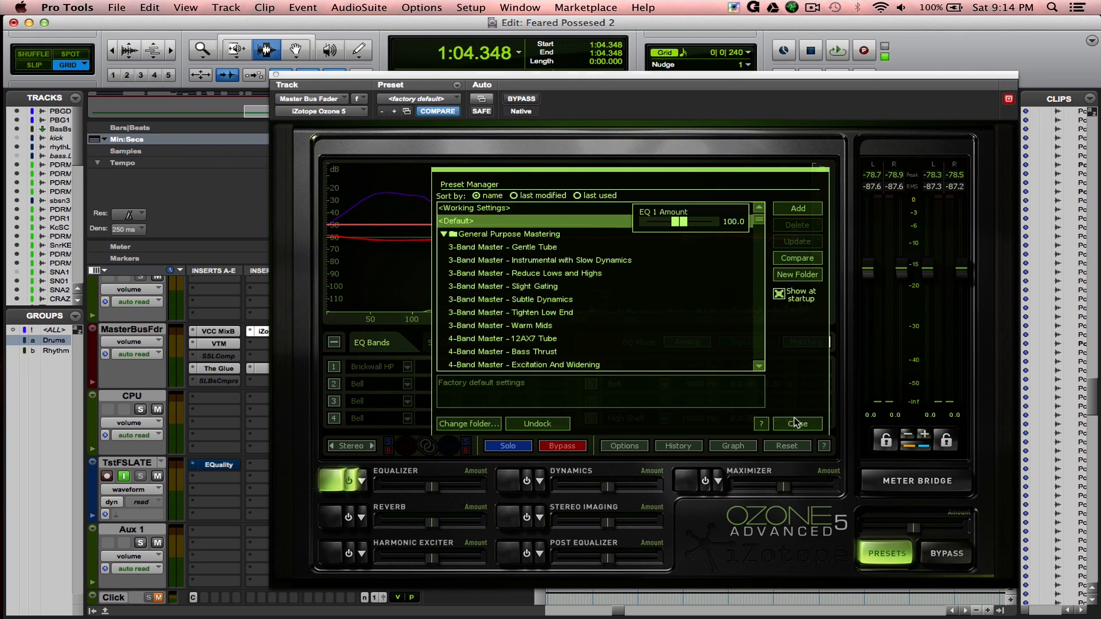
left_click(860, 492)
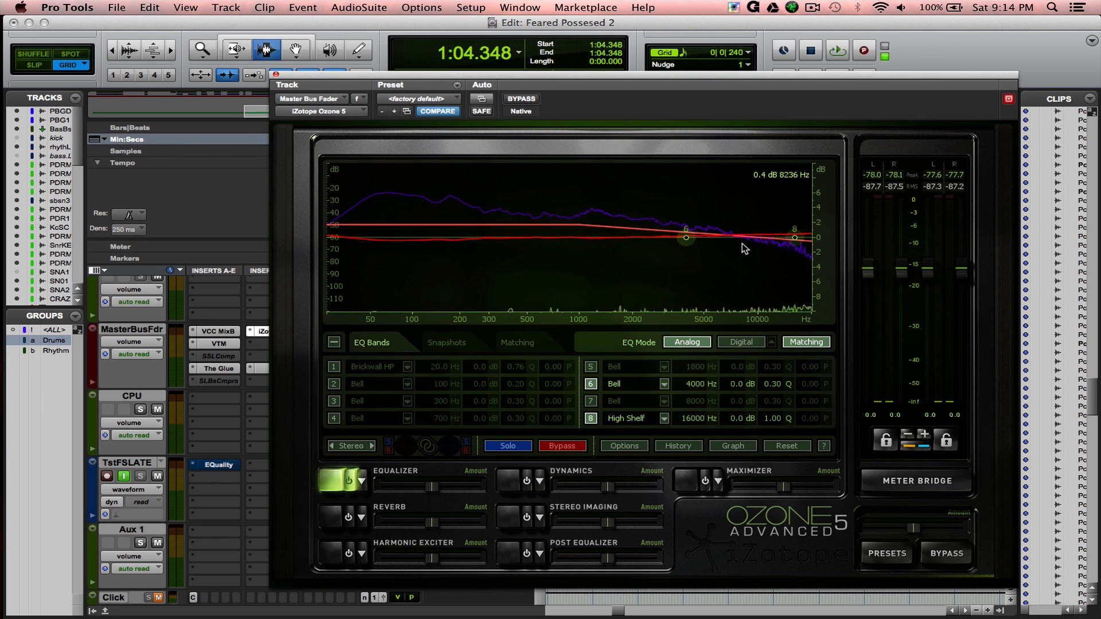
Step: Review the Ozone 5 equalizer's snapshot and matching settings, keeping Pink Guide as the Apply To target
left_click(450, 343)
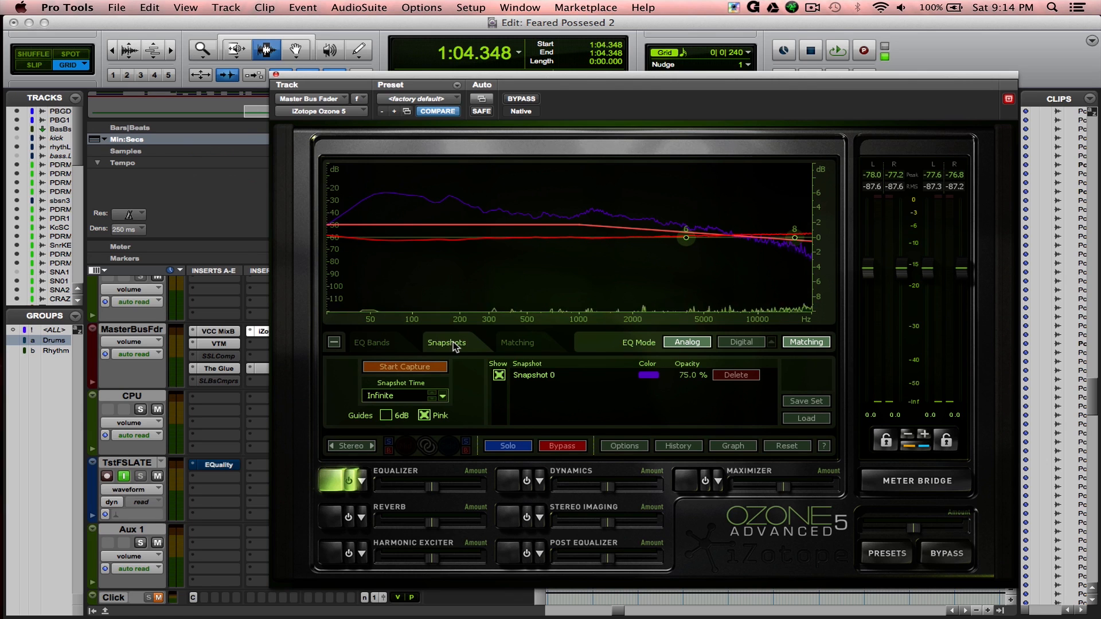
left_click(518, 342)
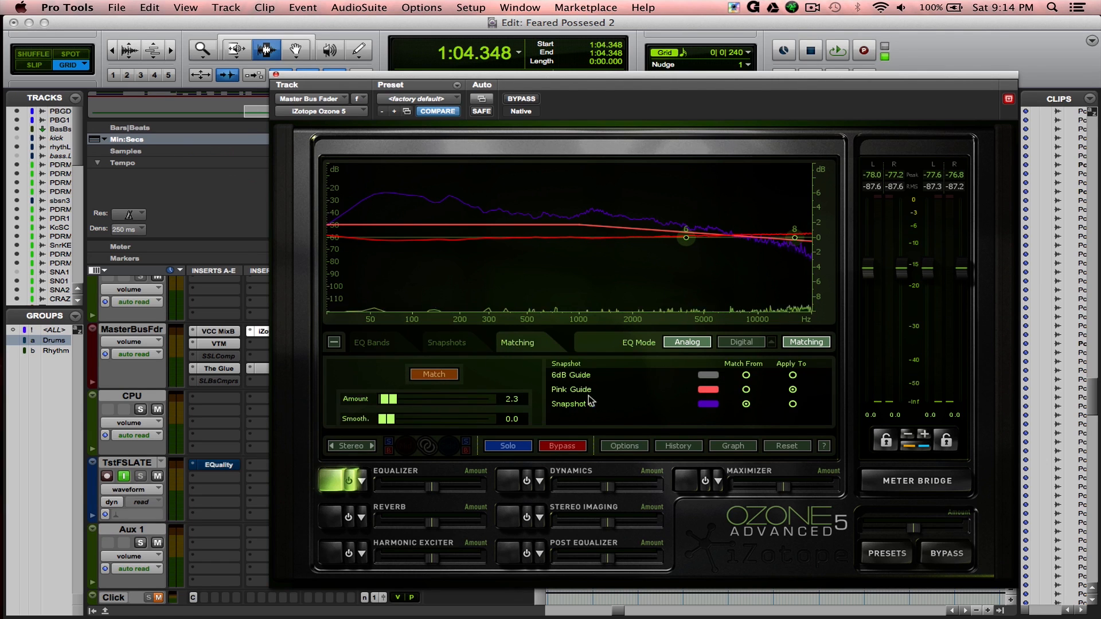
left_click(793, 390)
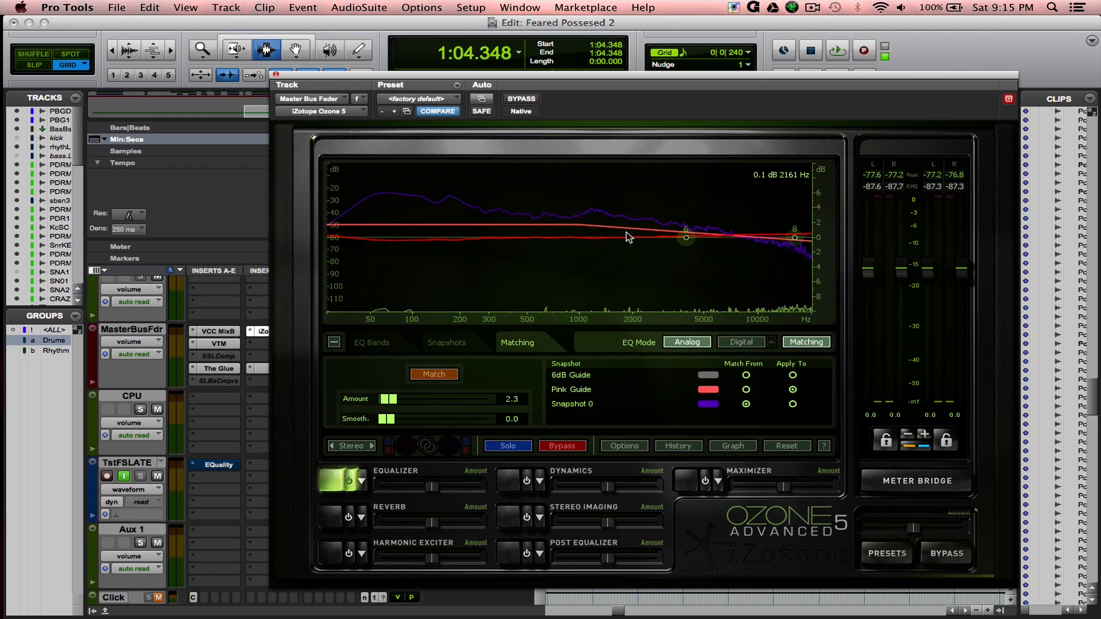
Step: Play the mix from 1:04.348 while comparing the Ozone 5 equalizer bypassed and active, and close the plug-in
left_click_drag(450, 80, 449, 63)
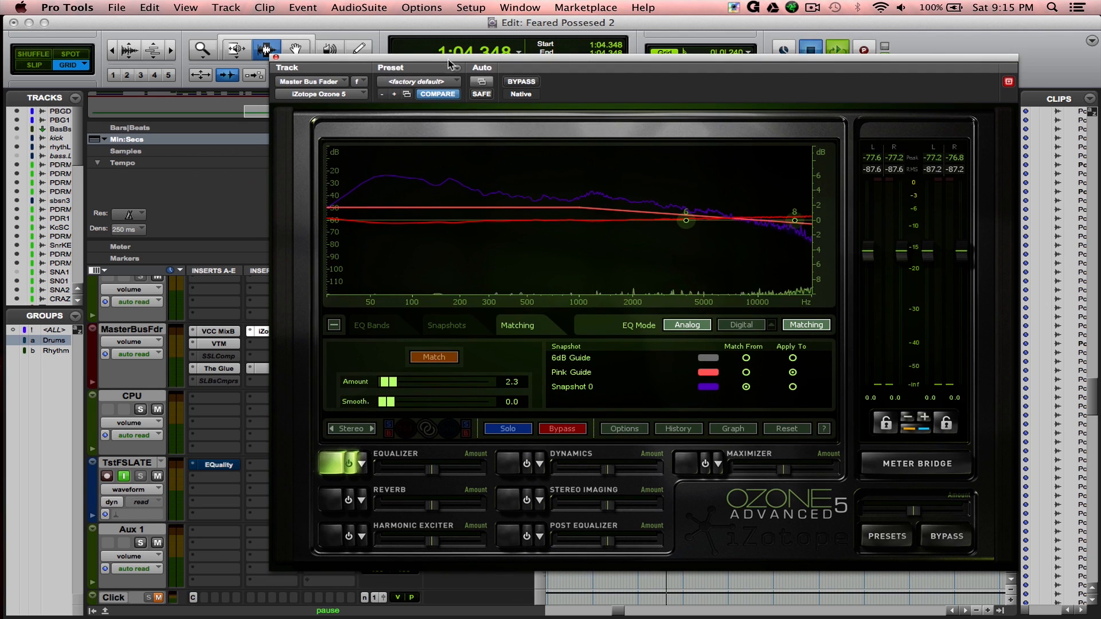
key("space")
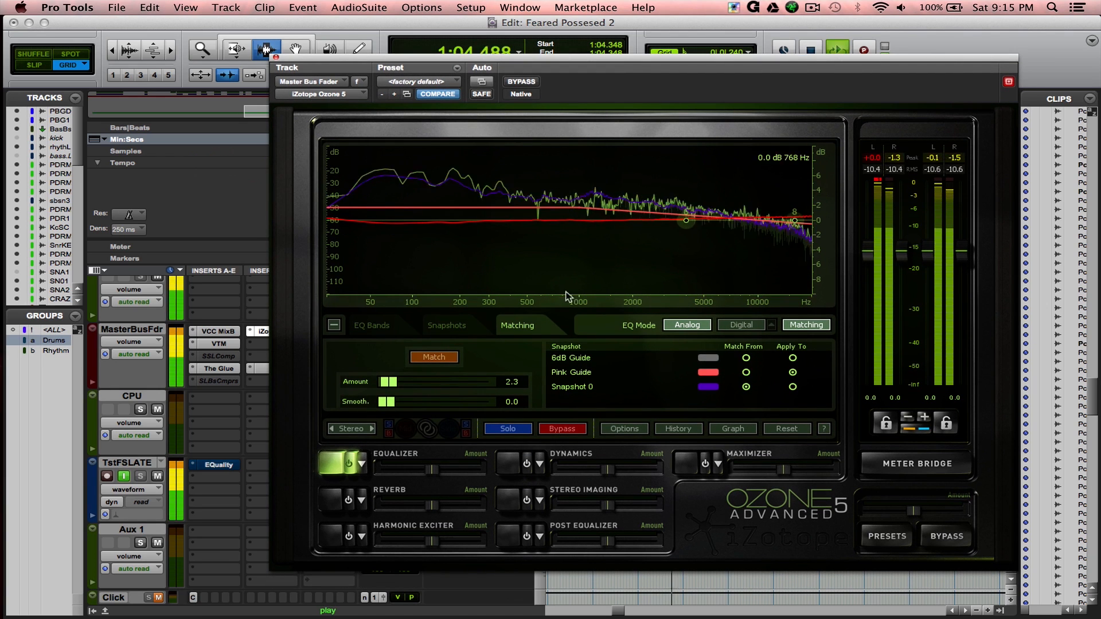
left_click(565, 429)
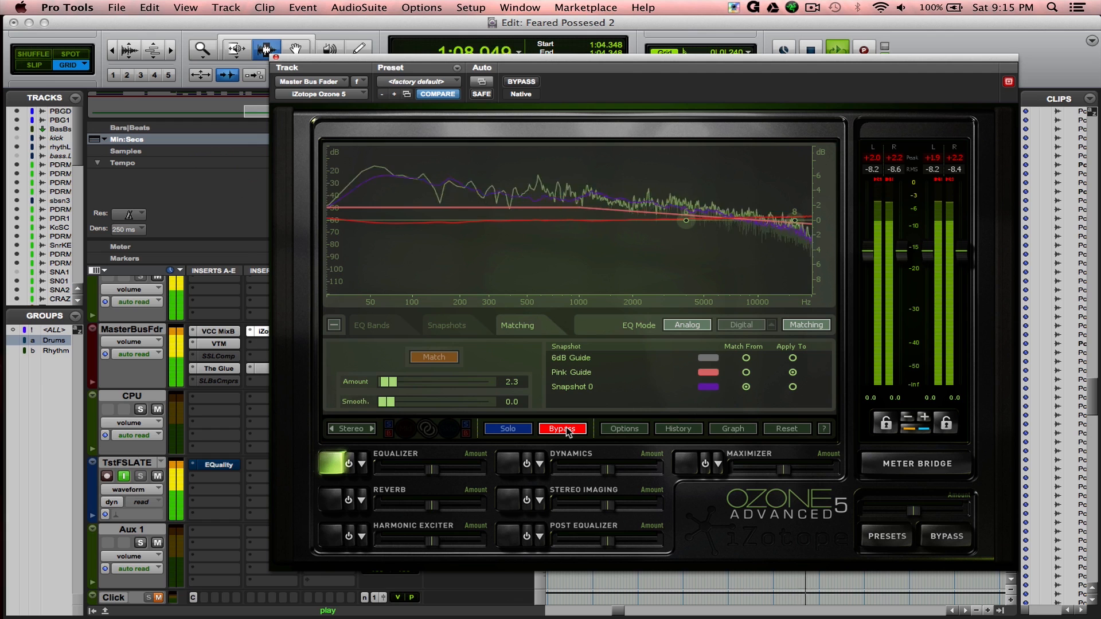
left_click(566, 429)
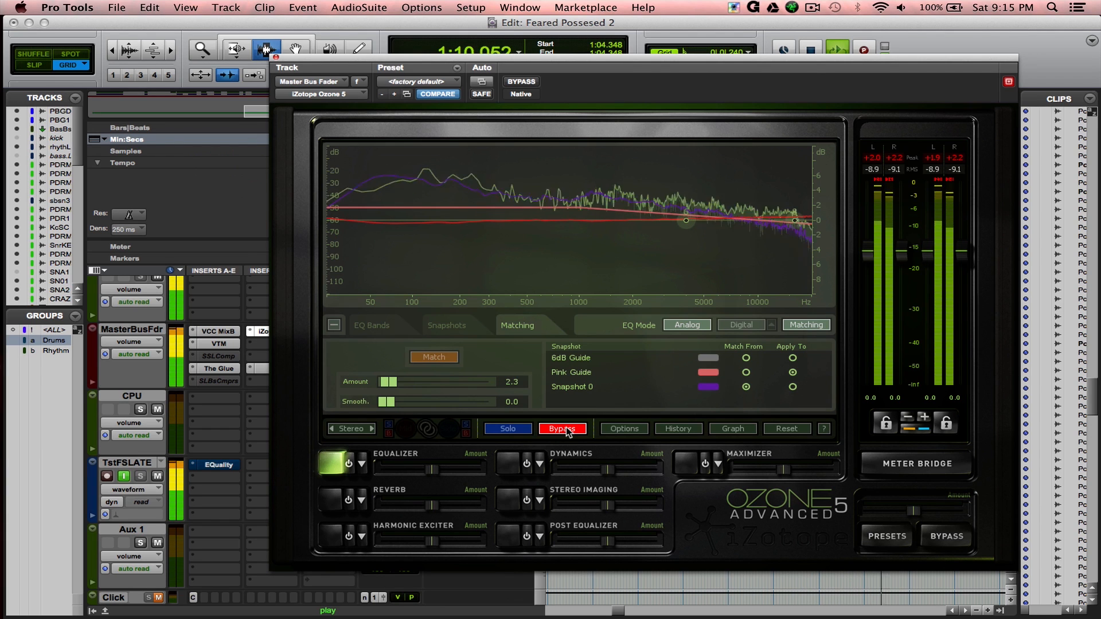
left_click(565, 429)
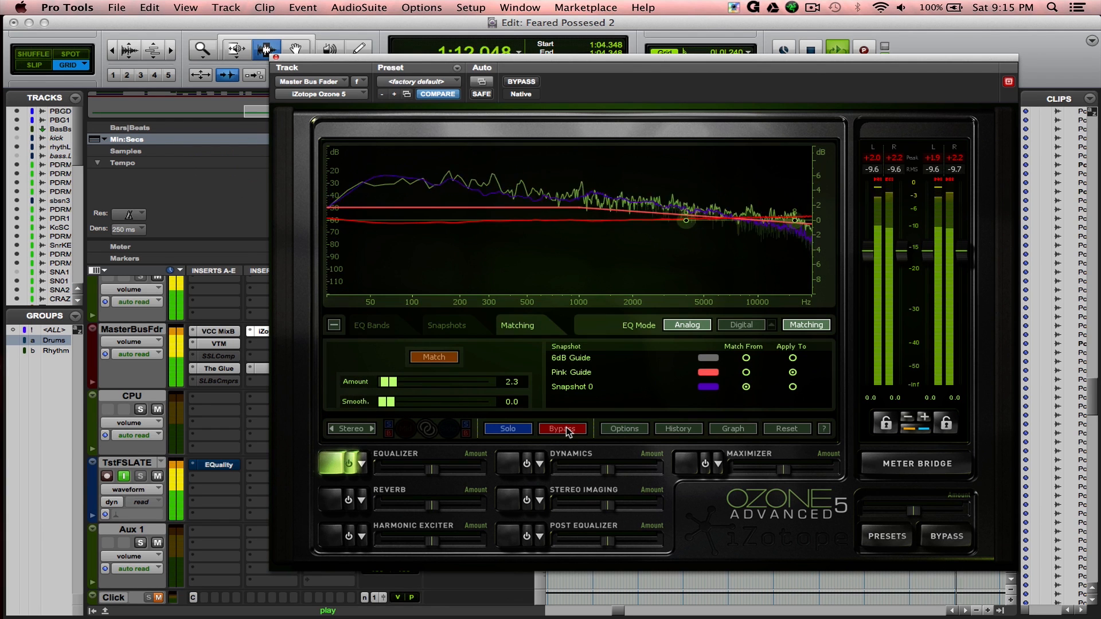
left_click(565, 428)
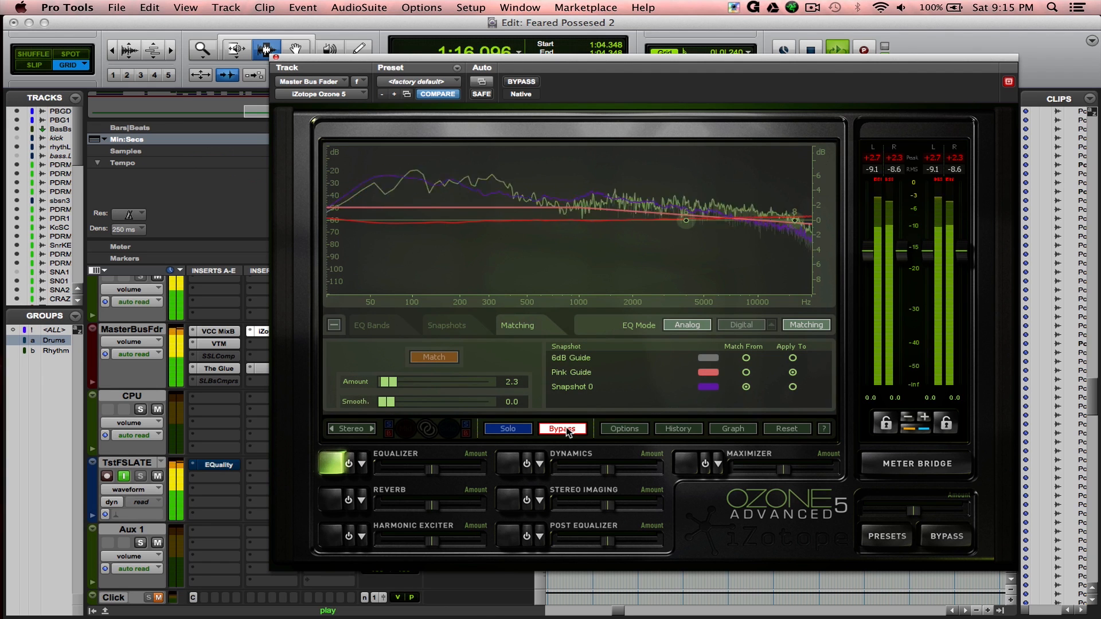
left_click(566, 430)
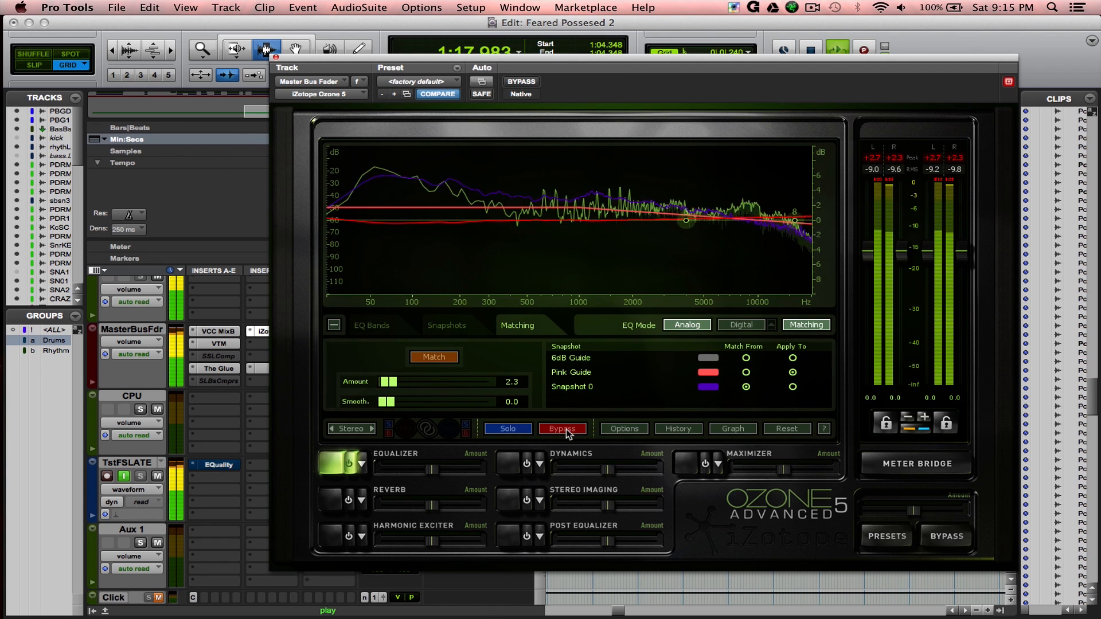
key("space")
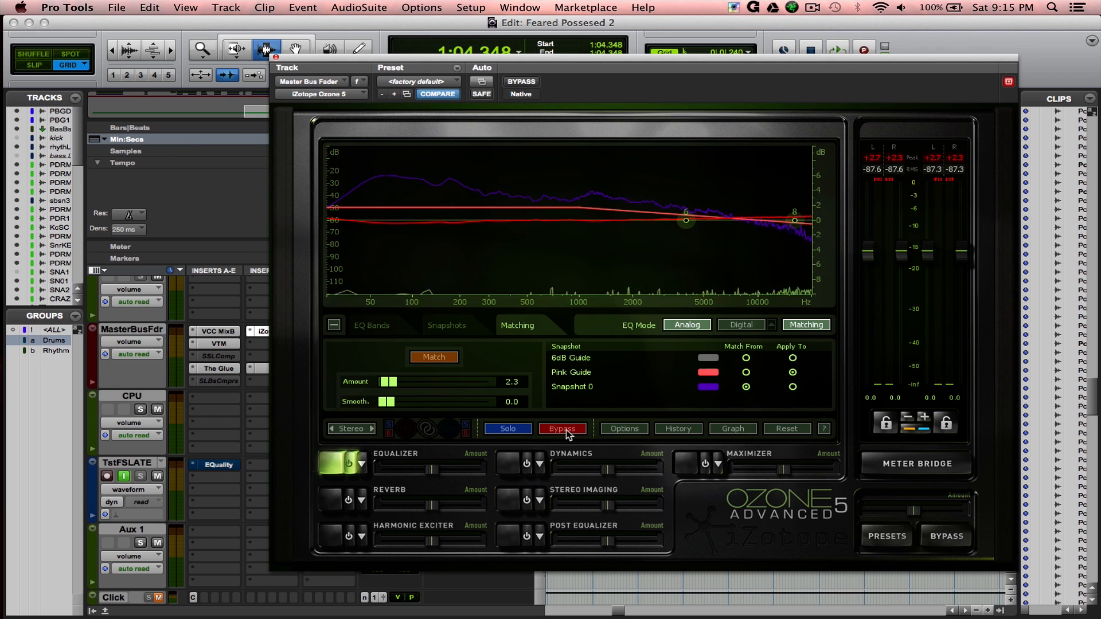
left_click(276, 57)
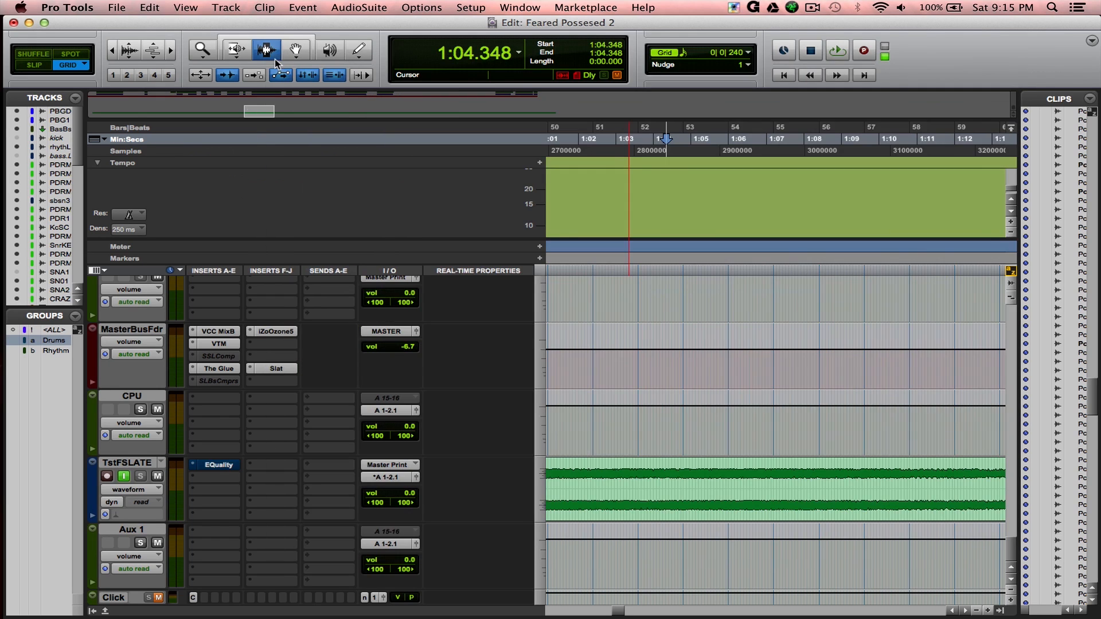
Step: Review Slate Digital FG-X and its dither and ceiling settings on MasterBusFdr, close the plug-in and save the session
left_click(274, 367)
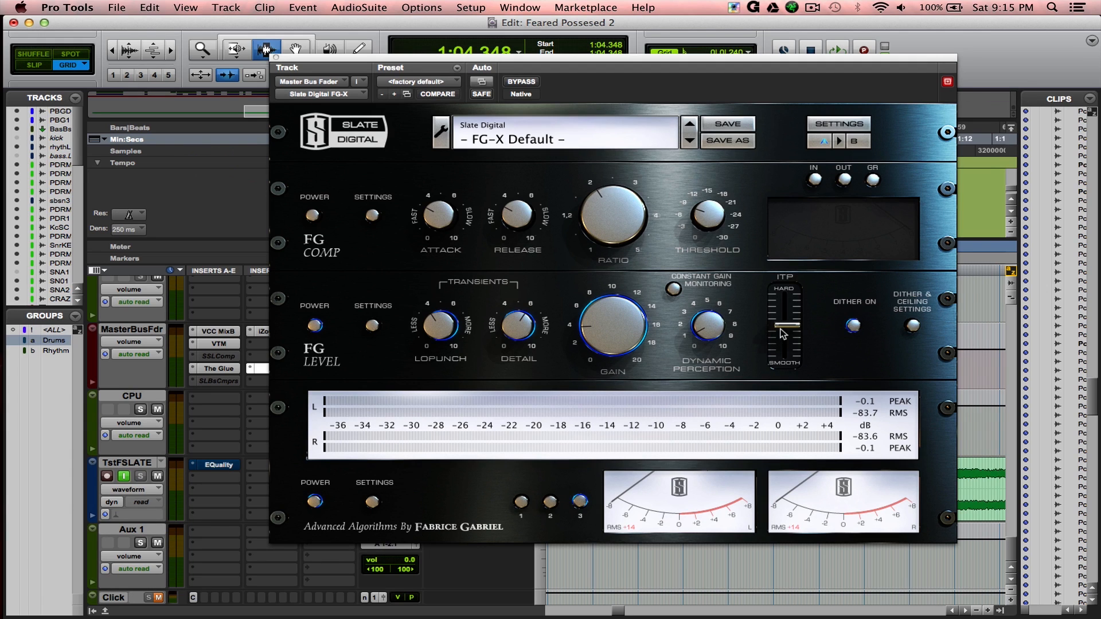
left_click(911, 325)
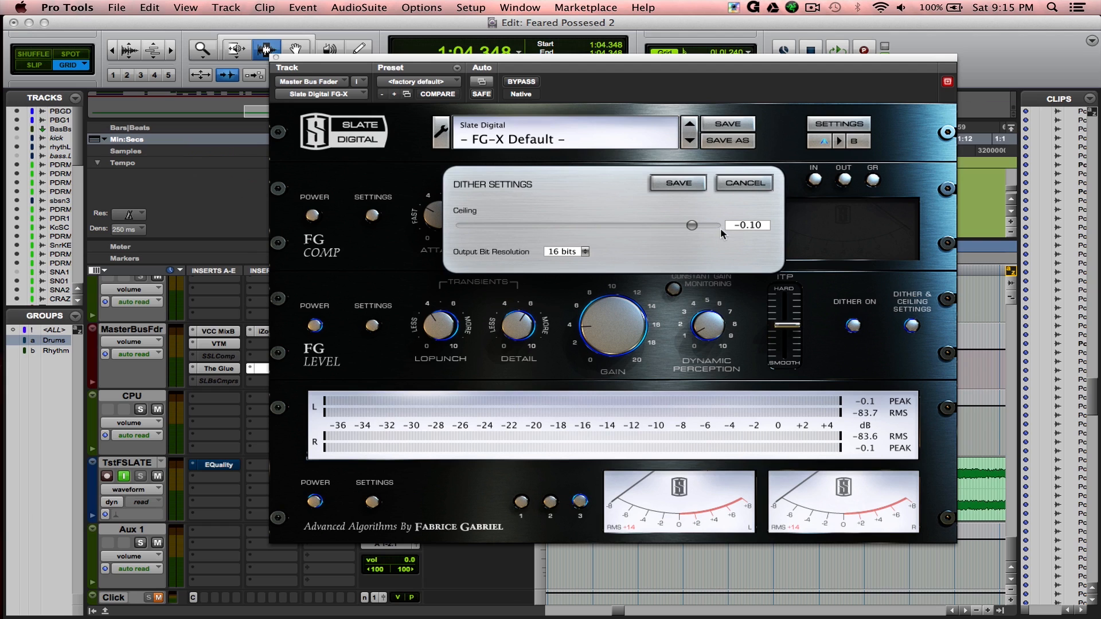
left_click(679, 183)
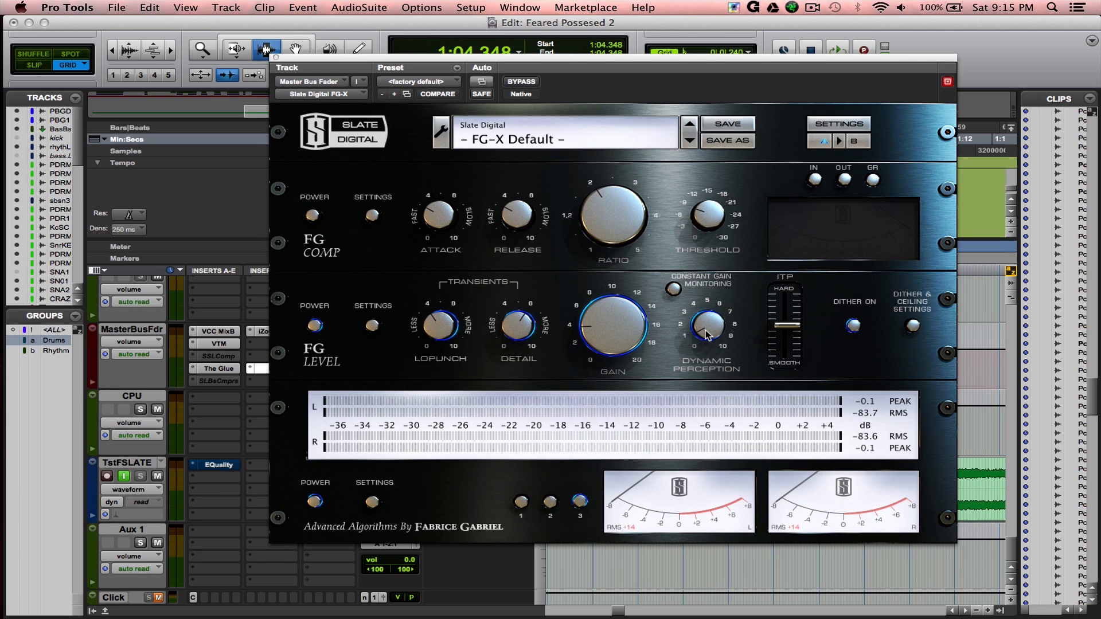
key("super+s")
left_click(275, 57)
key("super+s")
Step: Look back over the session's tracks and inserts, from the master bus through effects returns, vocals, guitars and drums to the bass
scroll(716, 441, "up", 5)
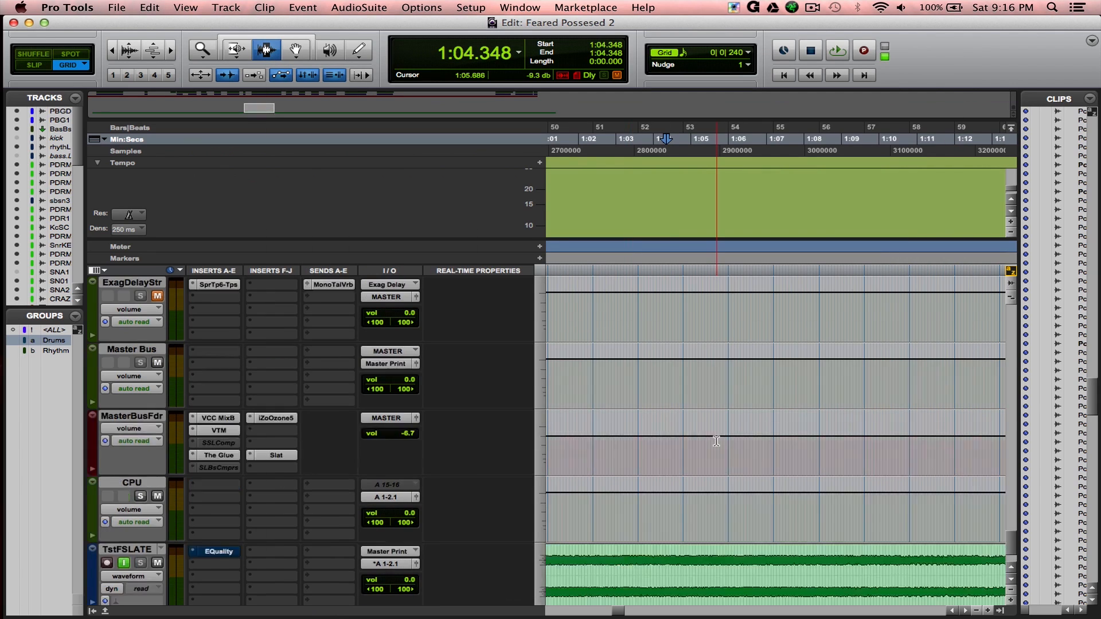
scroll(717, 441, "down", 2)
scroll(717, 441, "up", 2)
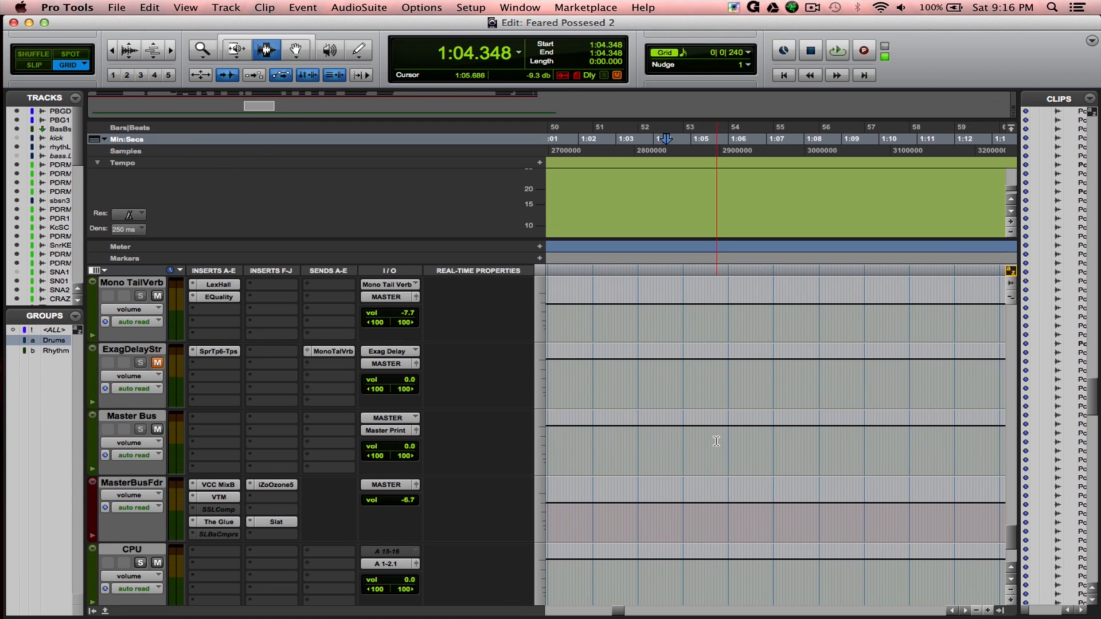
scroll(717, 441, "up", 10)
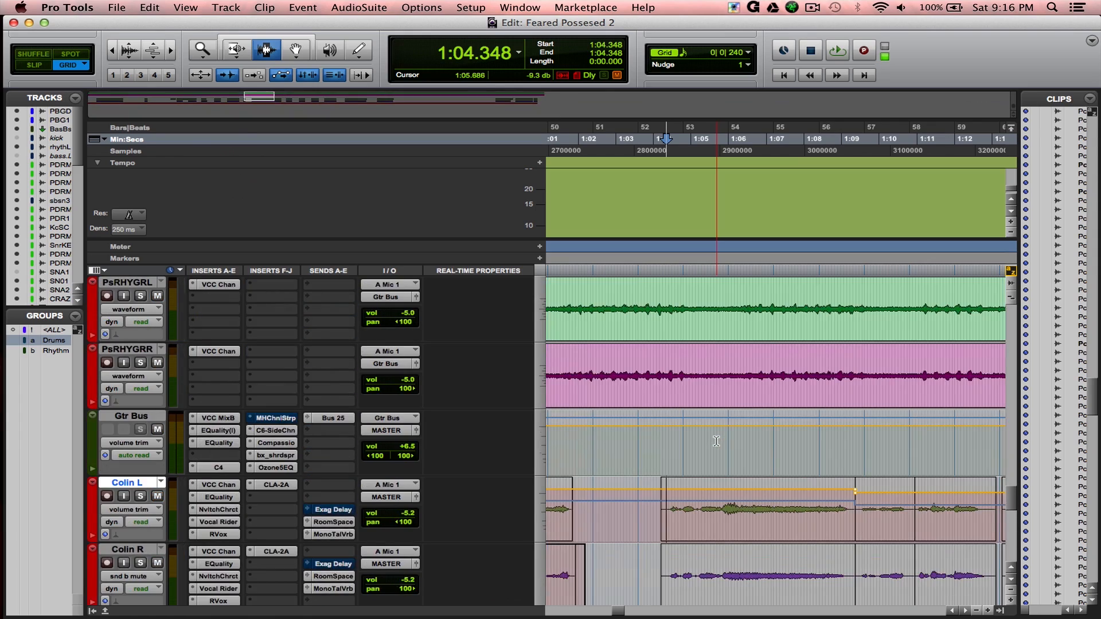
scroll(716, 441, "up", 10)
scroll(716, 441, "left", 10)
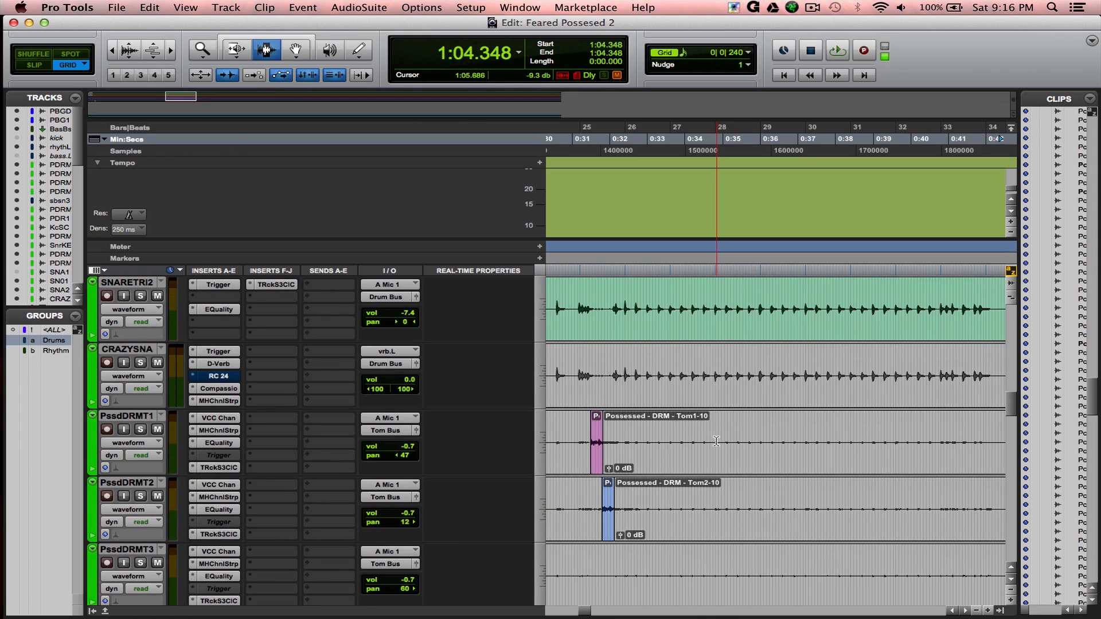
scroll(717, 441, "up", 10)
scroll(717, 441, "right", 3)
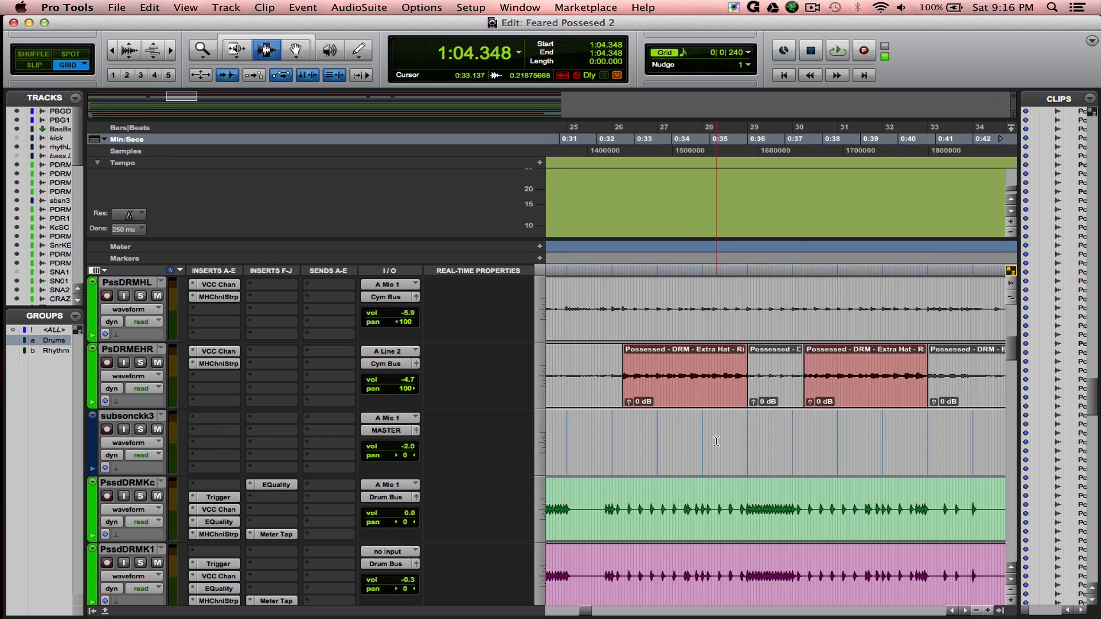
scroll(716, 441, "up", 10)
scroll(717, 441, "right", 10)
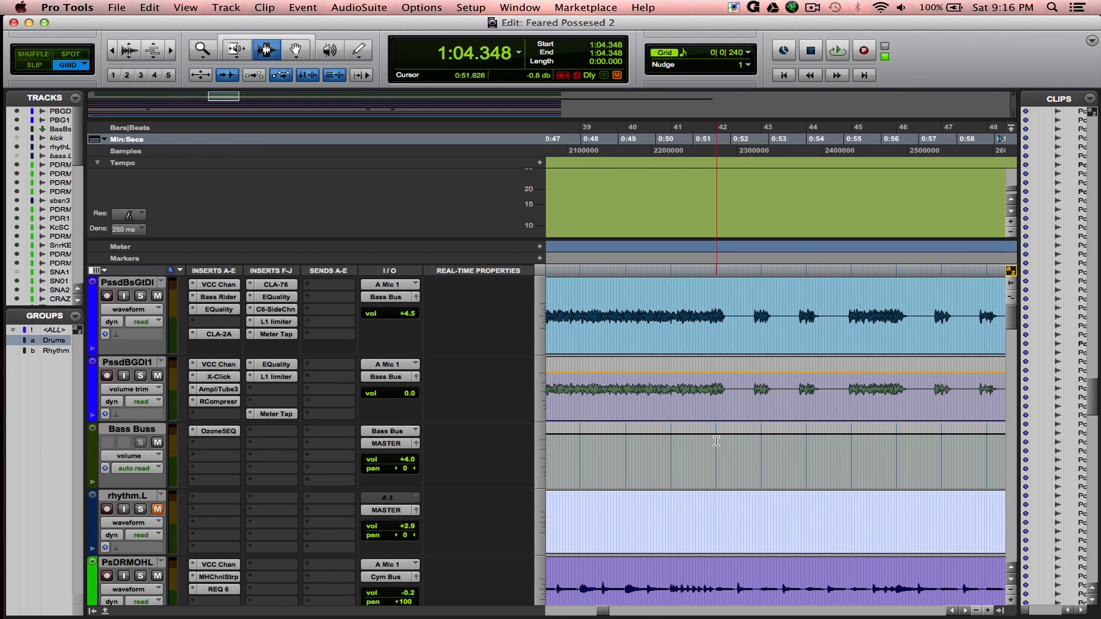
scroll(716, 441, "down", 5)
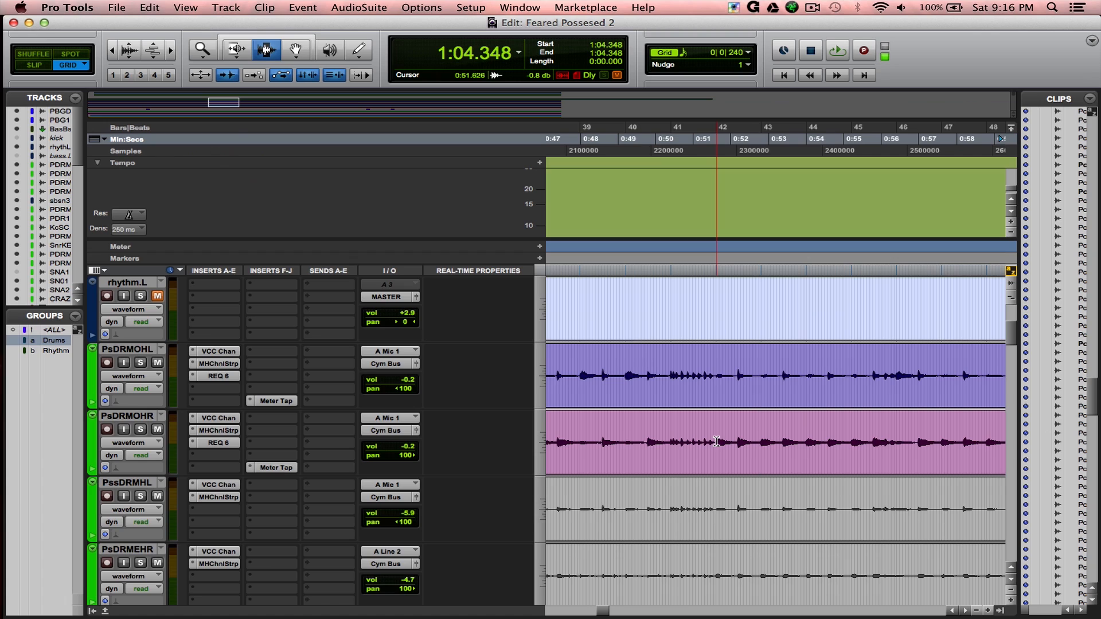